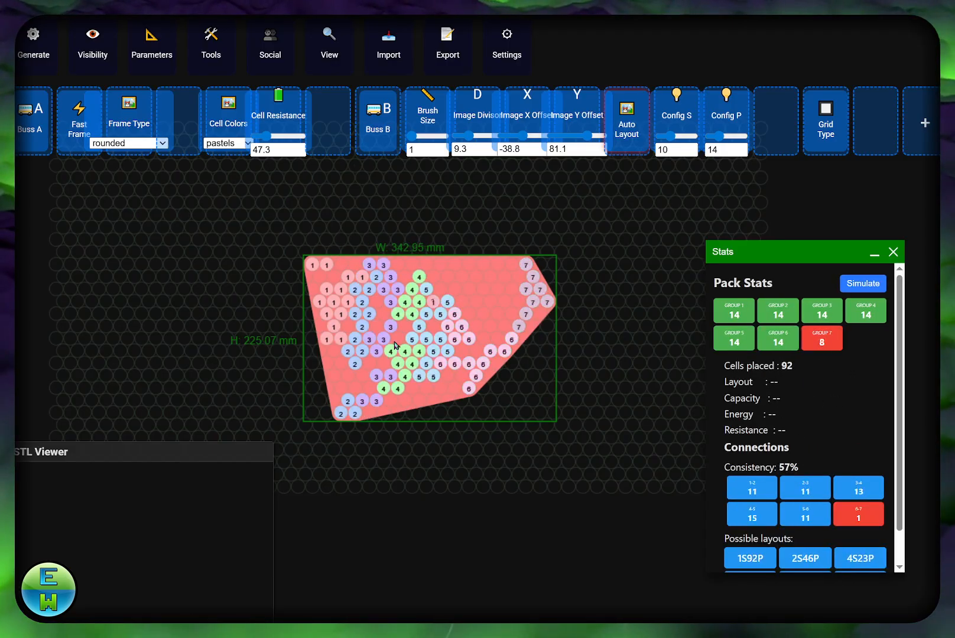
Set the brush size to 6 and erase every placed cell from the grid, with Auto Layout turned on.
click(430, 137)
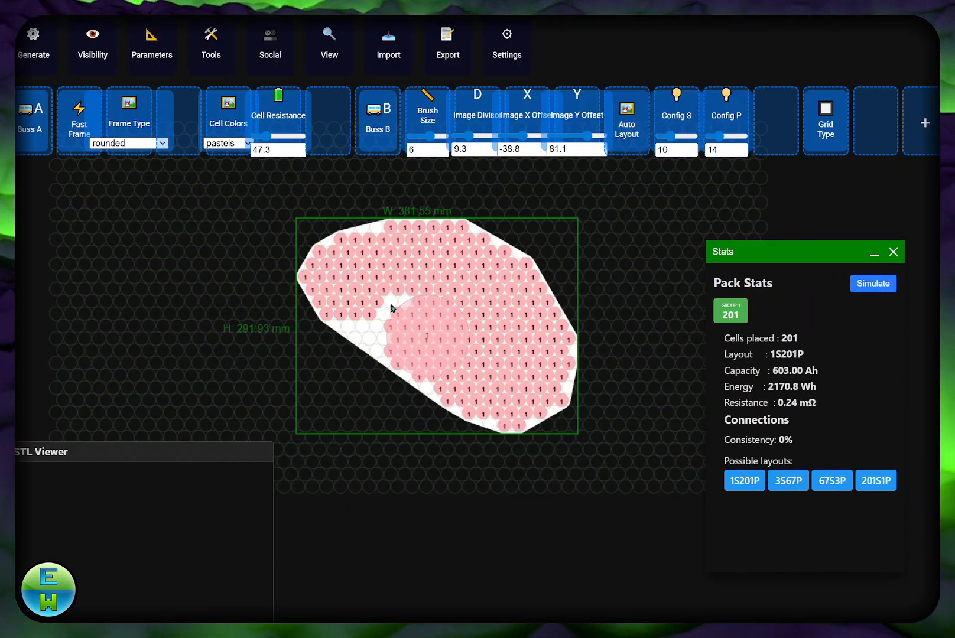
mouse_move(391, 305)
mouse_down()
mouse_move(503, 252)
mouse_move(421, 357)
mouse_move(397, 296)
mouse_move(458, 381)
mouse_move(256, 273)
mouse_move(368, 400)
mouse_move(460, 390)
mouse_move(476, 198)
mouse_move(465, 215)
mouse_move(587, 155)
mouse_up()
click(624, 123)
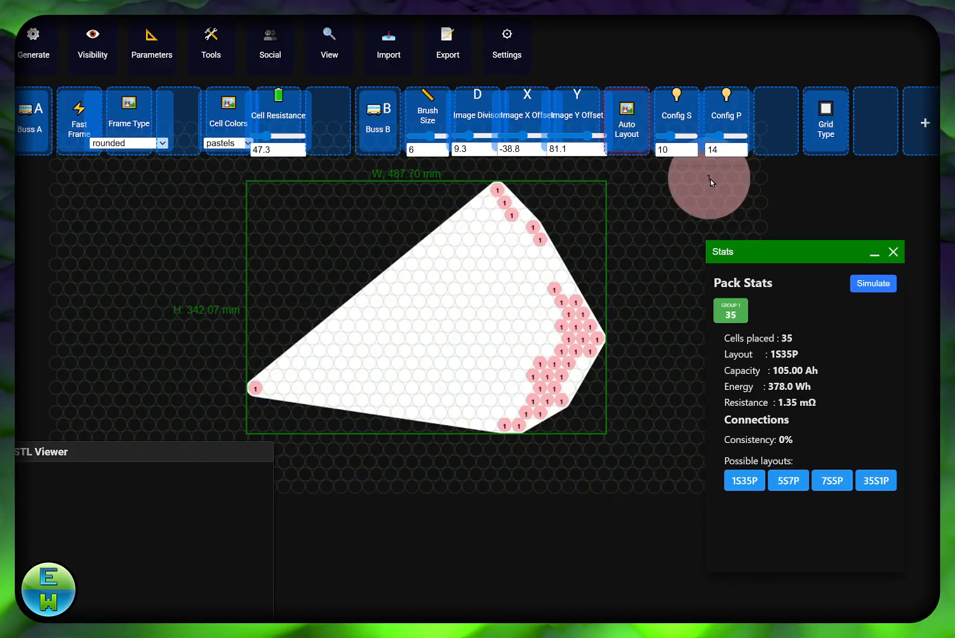
mouse_move(319, 377)
mouse_down()
mouse_move(492, 283)
mouse_move(530, 411)
mouse_move(557, 252)
mouse_up()
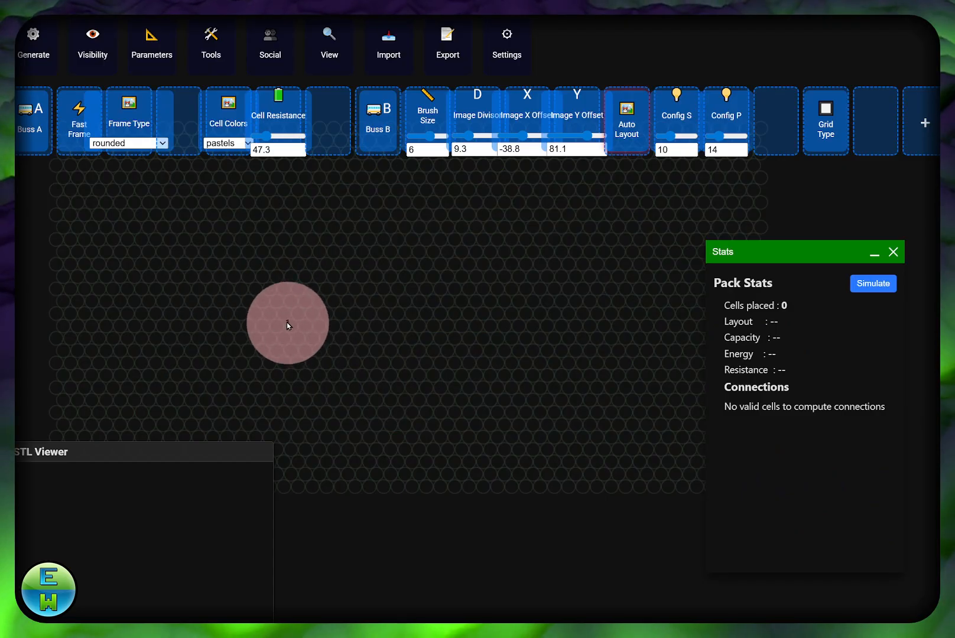
Paint a wide block of battery cells across the middle of the grid with the large brush.
drag(290, 324, 563, 350)
mouse_move(288, 305)
mouse_down()
mouse_move(480, 256)
mouse_move(460, 409)
mouse_move(379, 381)
mouse_up()
mouse_move(232, 334)
mouse_down()
mouse_move(586, 333)
mouse_move(476, 386)
mouse_up()
mouse_move(215, 370)
mouse_down()
mouse_move(202, 309)
mouse_move(249, 273)
mouse_move(202, 273)
mouse_move(264, 273)
mouse_move(149, 230)
mouse_move(679, 306)
mouse_move(634, 374)
mouse_move(500, 443)
mouse_move(176, 318)
mouse_move(254, 348)
mouse_move(213, 384)
mouse_move(214, 296)
mouse_move(249, 291)
mouse_up()
mouse_move(611, 251)
mouse_down()
mouse_move(577, 285)
mouse_move(566, 407)
mouse_up()
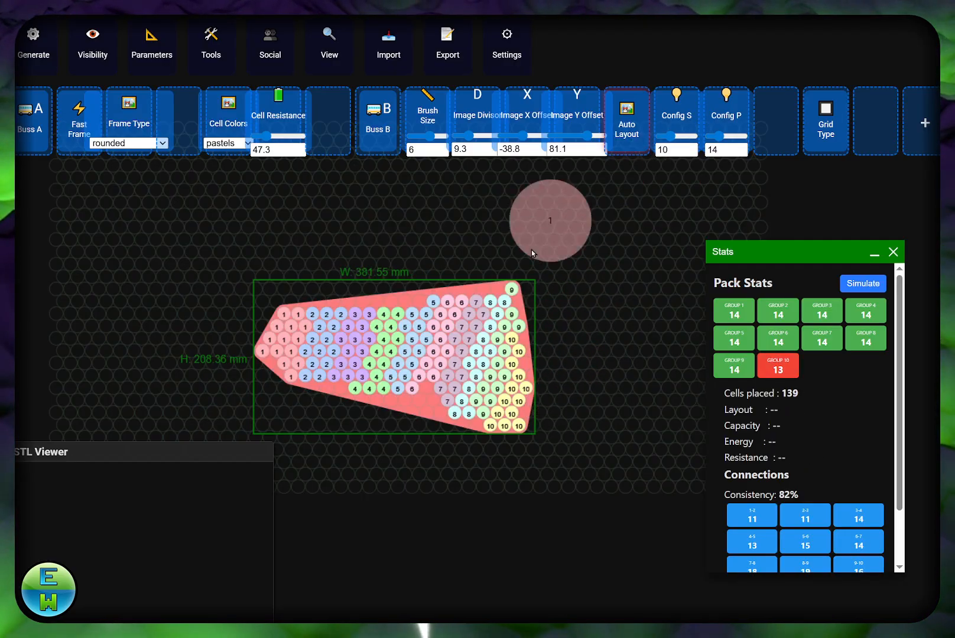
Erase and repaint cells around the block to shape it into a horizontal band about 488 mm wide and 125 mm high.
mouse_move(508, 273)
mouse_down()
mouse_move(492, 241)
mouse_move(411, 279)
mouse_move(395, 247)
mouse_move(364, 282)
mouse_up()
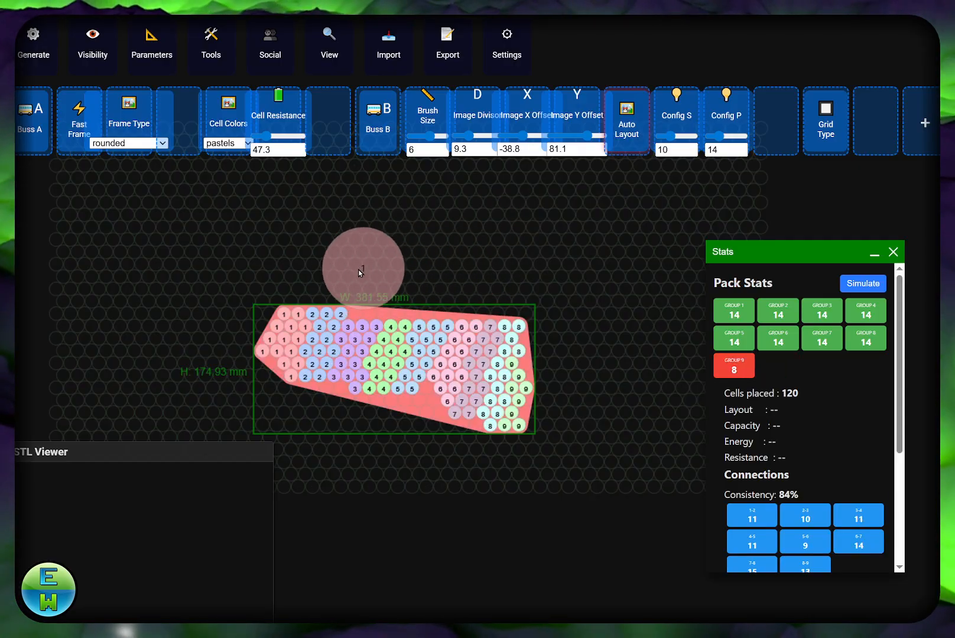
mouse_move(550, 348)
mouse_down()
mouse_move(550, 393)
mouse_move(600, 358)
mouse_move(584, 349)
mouse_move(624, 341)
mouse_move(559, 426)
mouse_move(628, 319)
mouse_move(589, 291)
mouse_move(609, 249)
mouse_move(272, 345)
mouse_move(511, 350)
mouse_move(472, 395)
mouse_up()
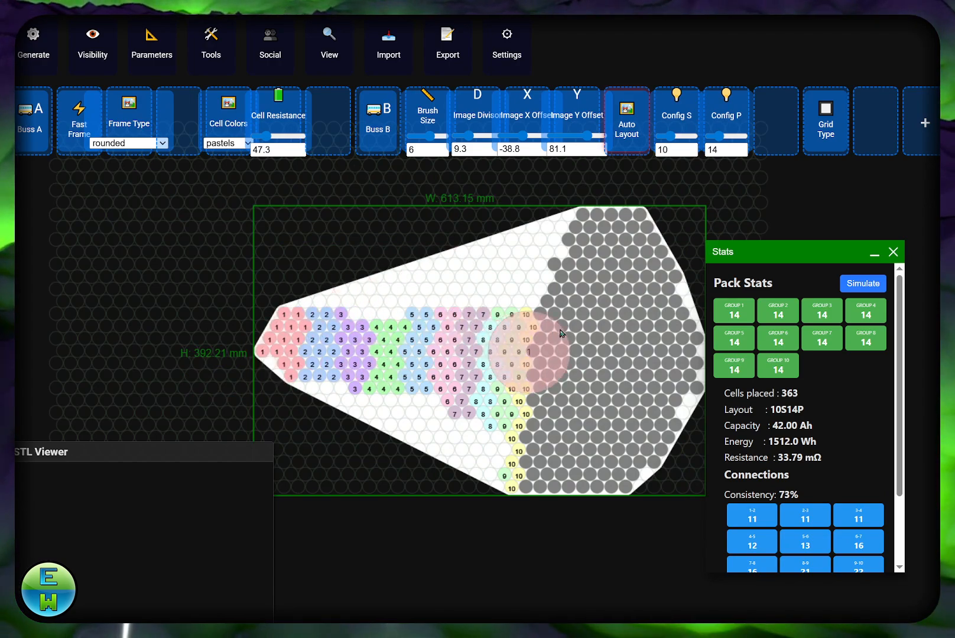
mouse_move(560, 333)
mouse_down()
mouse_move(572, 220)
mouse_move(582, 238)
mouse_move(673, 257)
mouse_move(633, 437)
mouse_move(604, 448)
mouse_move(550, 397)
mouse_move(601, 311)
mouse_up()
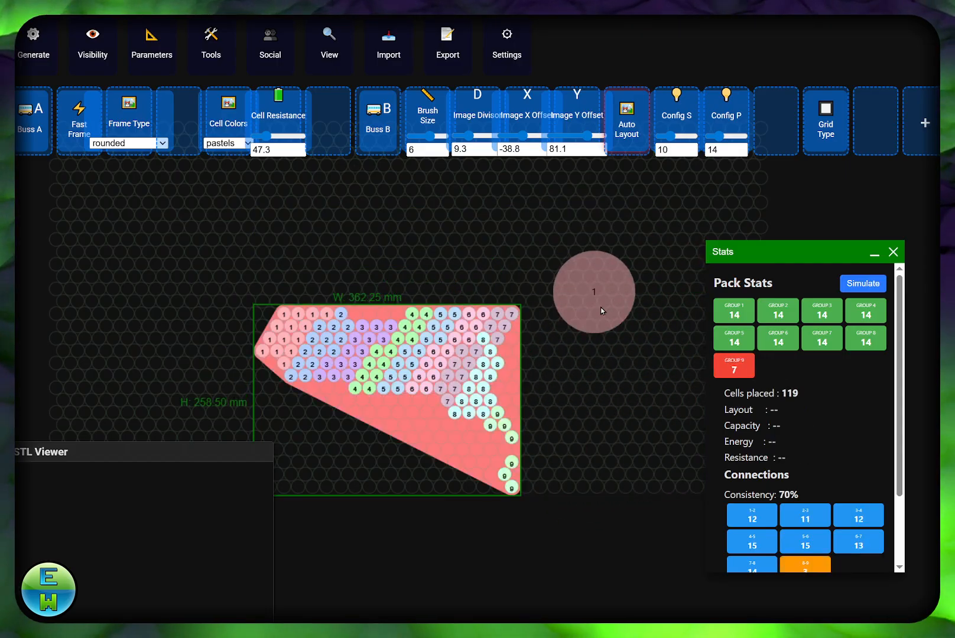
drag(533, 454, 522, 454)
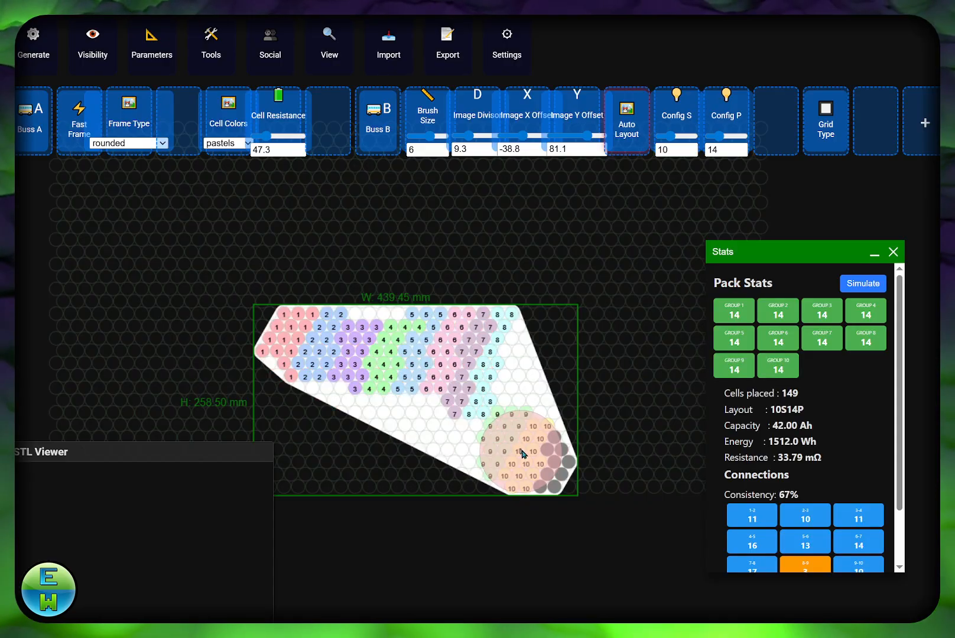
mouse_move(599, 464)
mouse_down()
mouse_move(533, 461)
mouse_move(502, 396)
mouse_move(502, 443)
mouse_move(470, 460)
mouse_move(450, 441)
mouse_move(498, 417)
mouse_move(518, 355)
mouse_move(559, 348)
mouse_move(558, 359)
mouse_up()
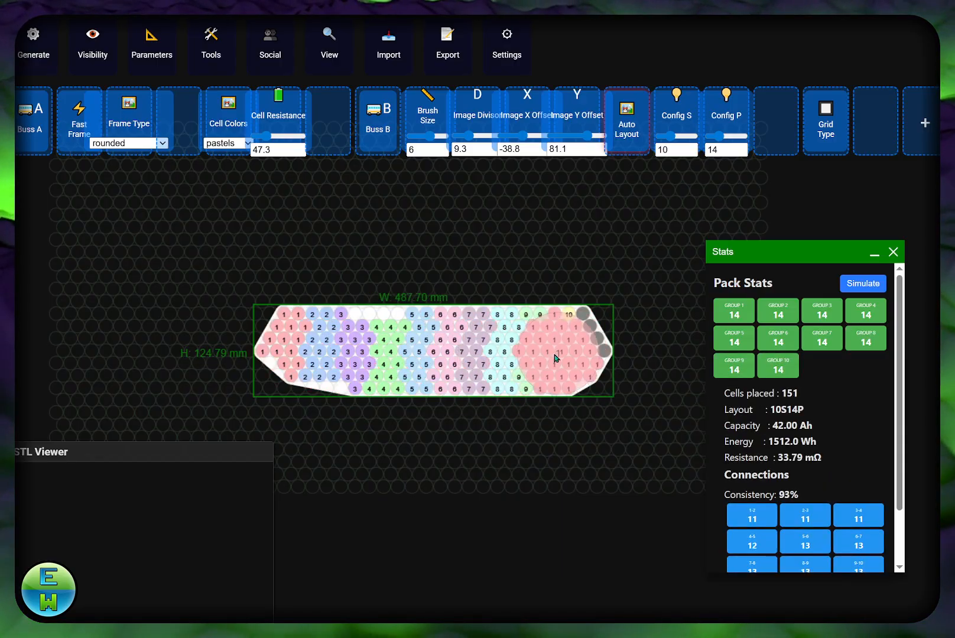
Trim and extend the ends of the cell band to form a 140-cell pack about 430 mm wide for the 10S14P layout.
mouse_move(283, 355)
mouse_down()
mouse_move(273, 366)
mouse_move(298, 383)
mouse_move(309, 324)
mouse_up()
scroll(329, 361, up, 2)
scroll(413, 323, down, 2)
scroll(541, 322, up, 3)
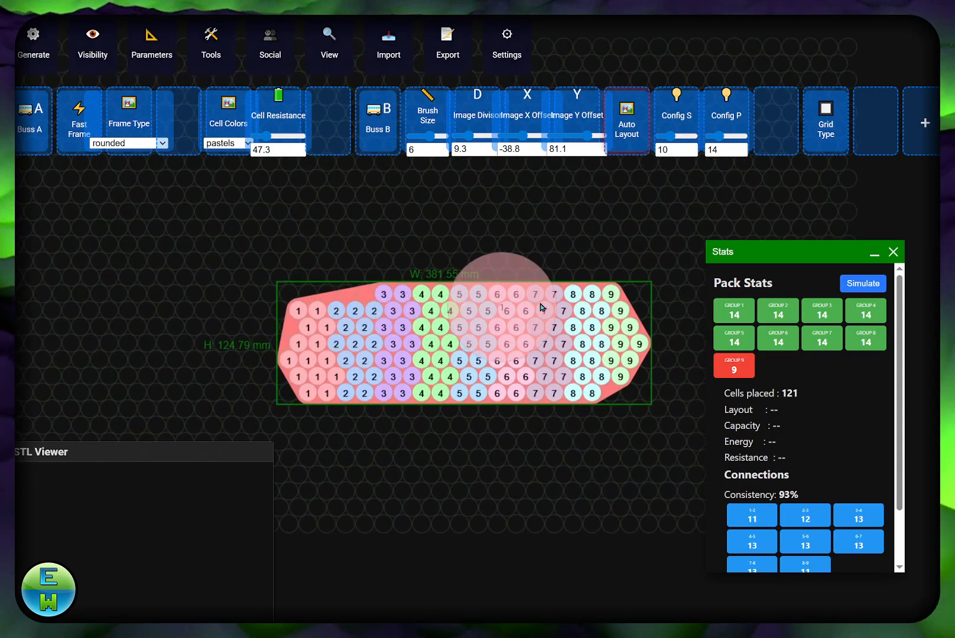
mouse_move(324, 368)
mouse_down()
mouse_move(313, 347)
mouse_move(352, 341)
mouse_move(299, 351)
mouse_move(245, 344)
mouse_up()
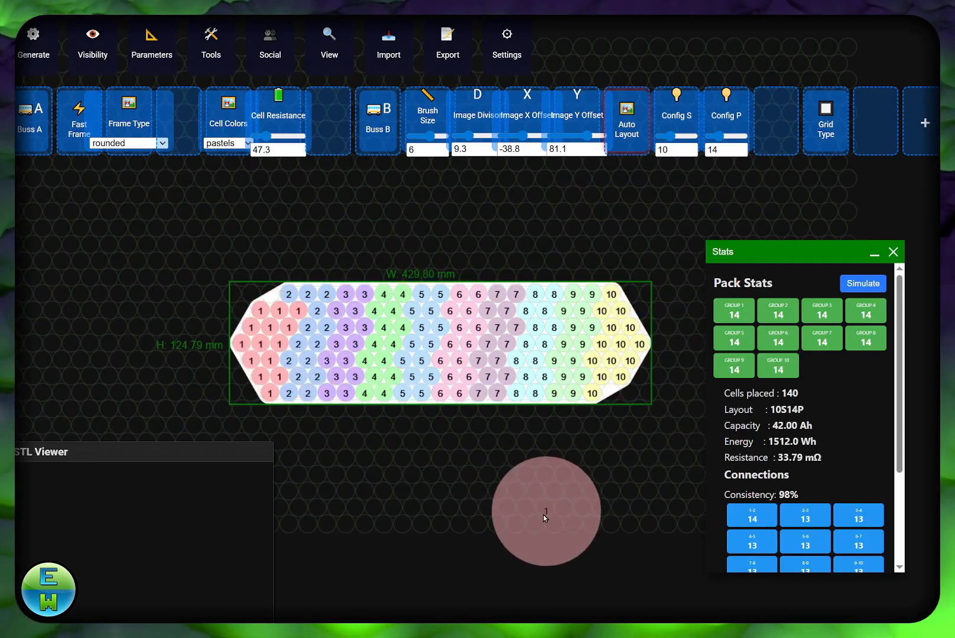
Try the possible layouts 1S140P, 2S70P, 4S35P, 5S28P and 7S20P on the pack, and restore 10S14P with Auto Layout.
scroll(822, 395, down, 1)
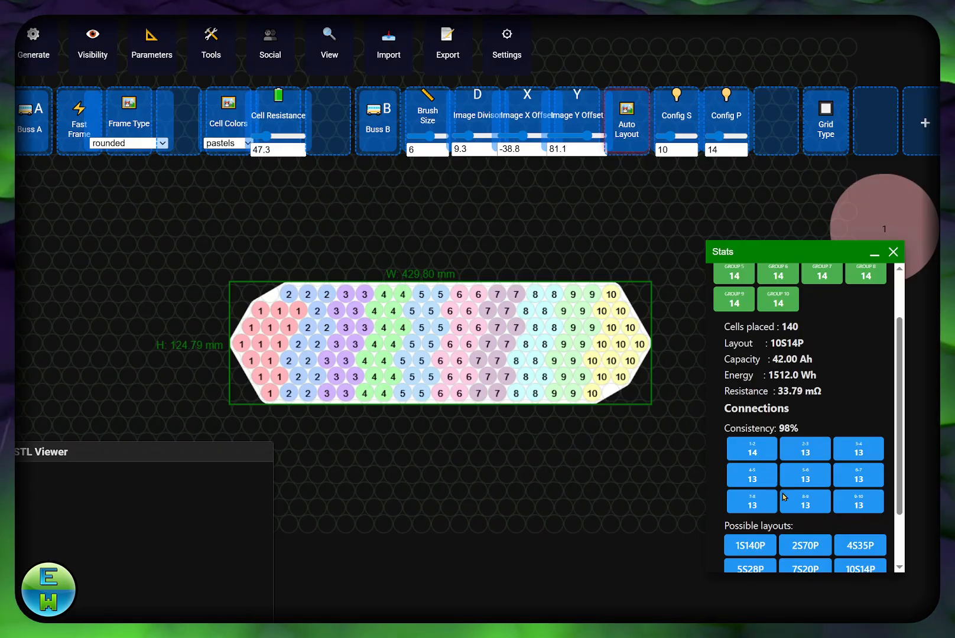
scroll(839, 351, down, 1)
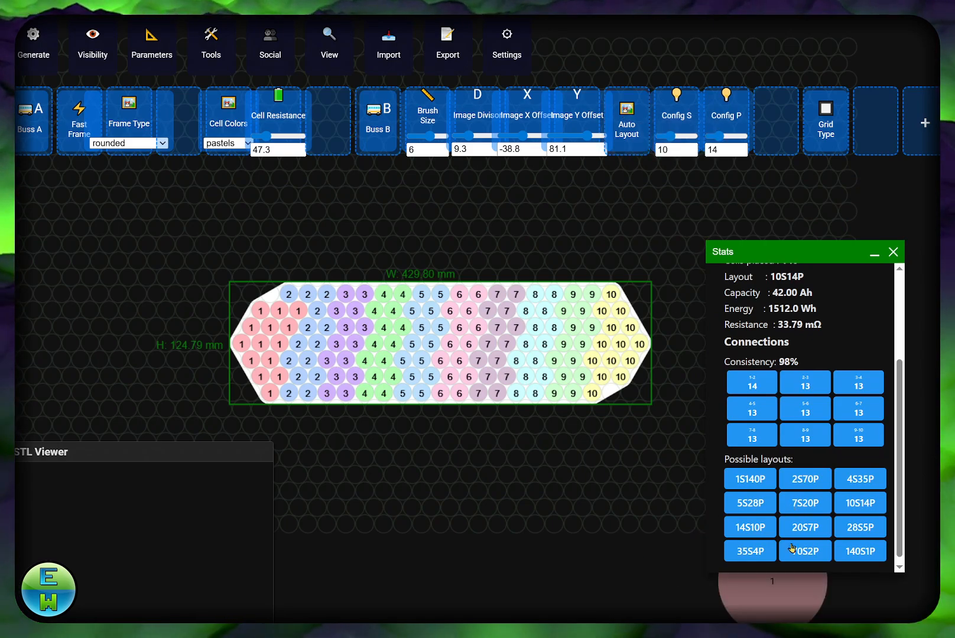
click(747, 483)
click(788, 481)
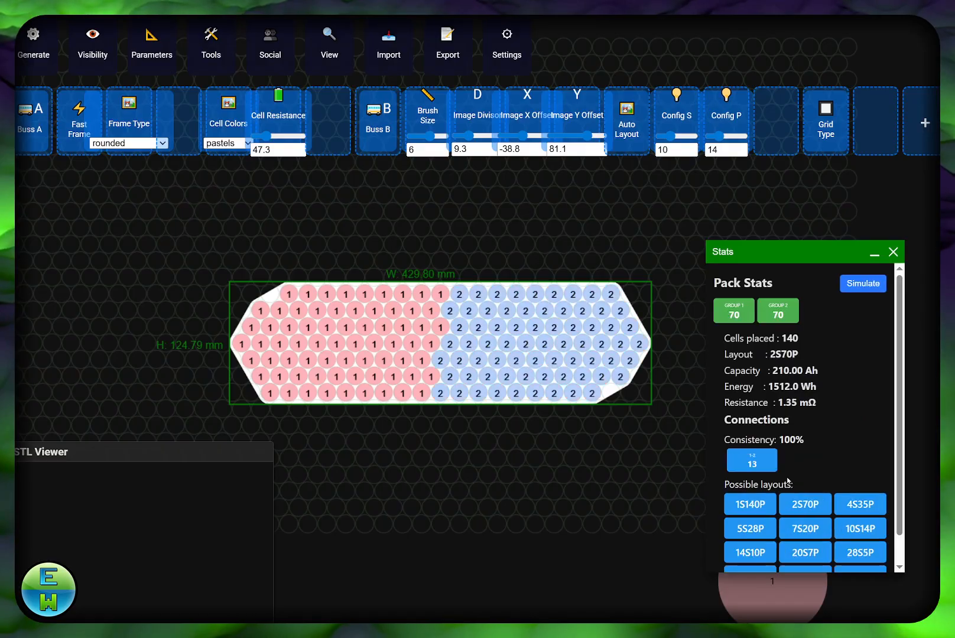
click(850, 507)
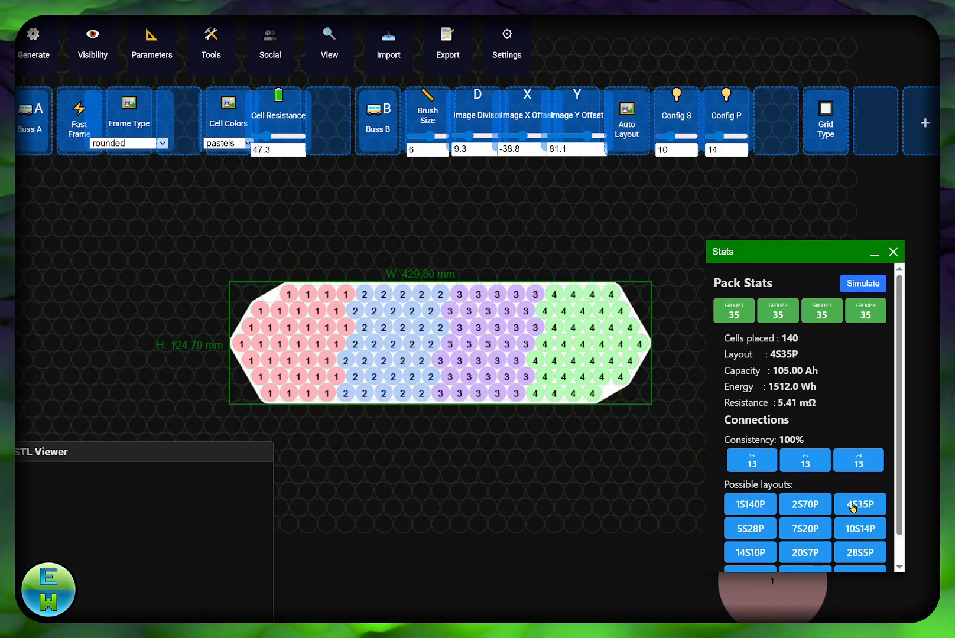
click(761, 538)
scroll(792, 530, down, 2)
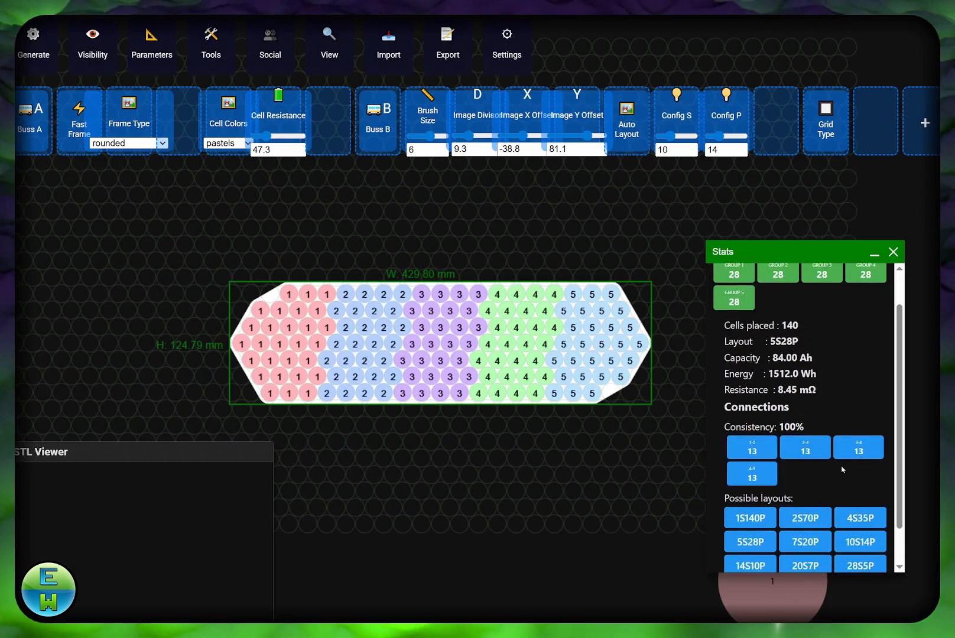
click(800, 521)
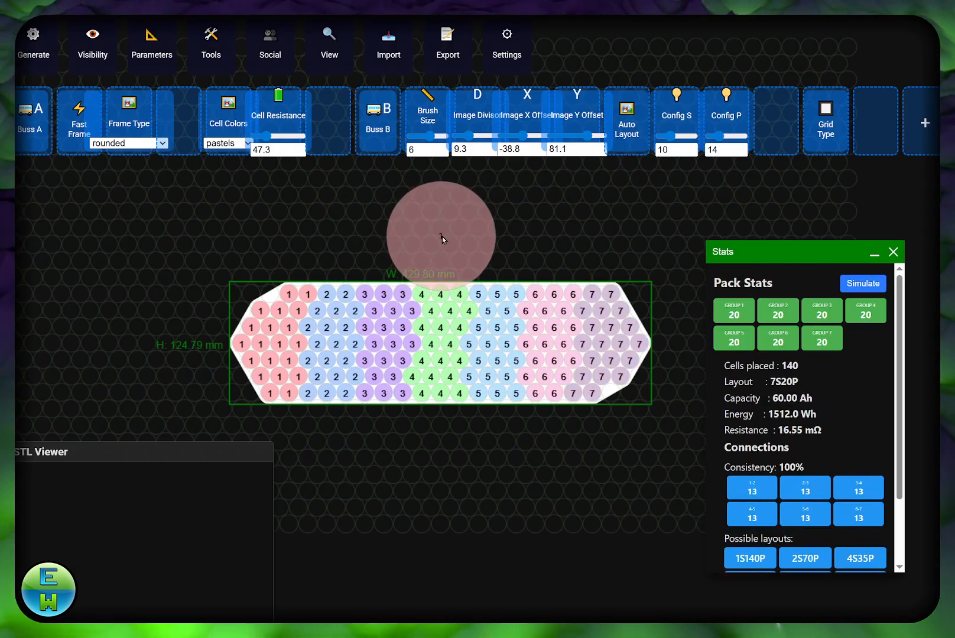
click(626, 122)
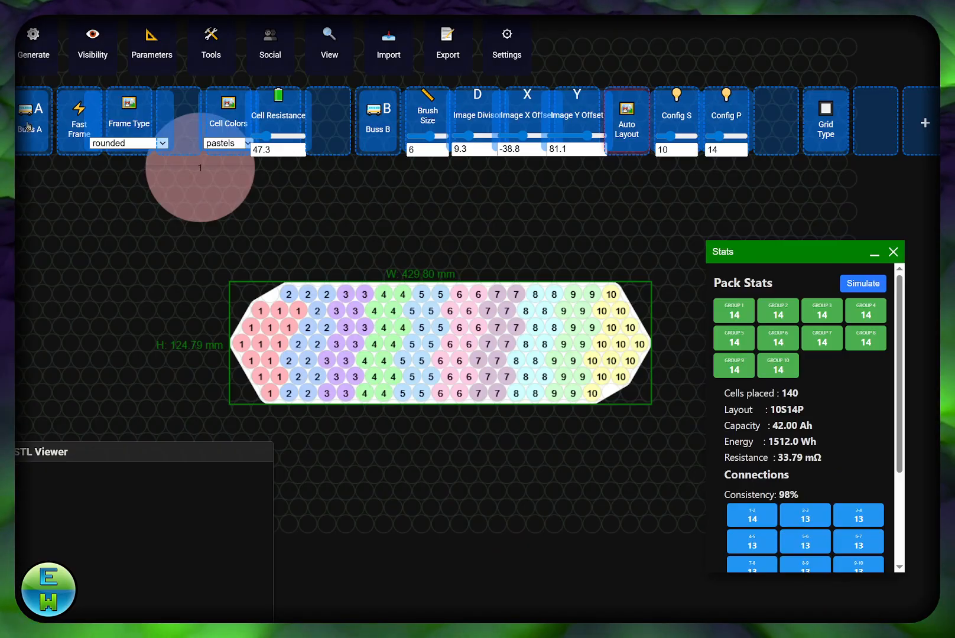
Preview the Buss A and Buss B bus bars on the pack, hiding each again.
click(28, 125)
click(28, 125)
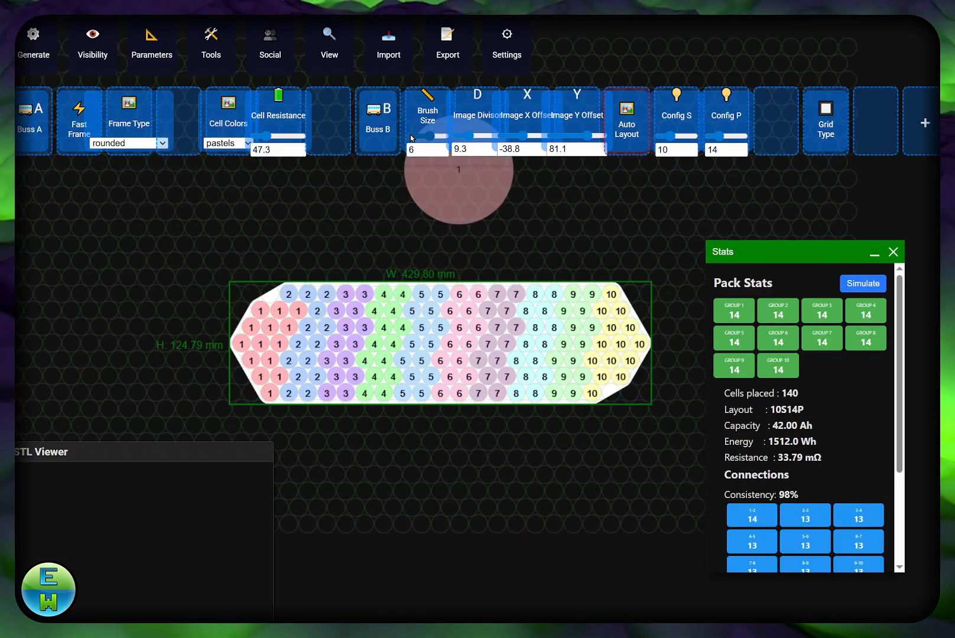
click(381, 108)
click(381, 107)
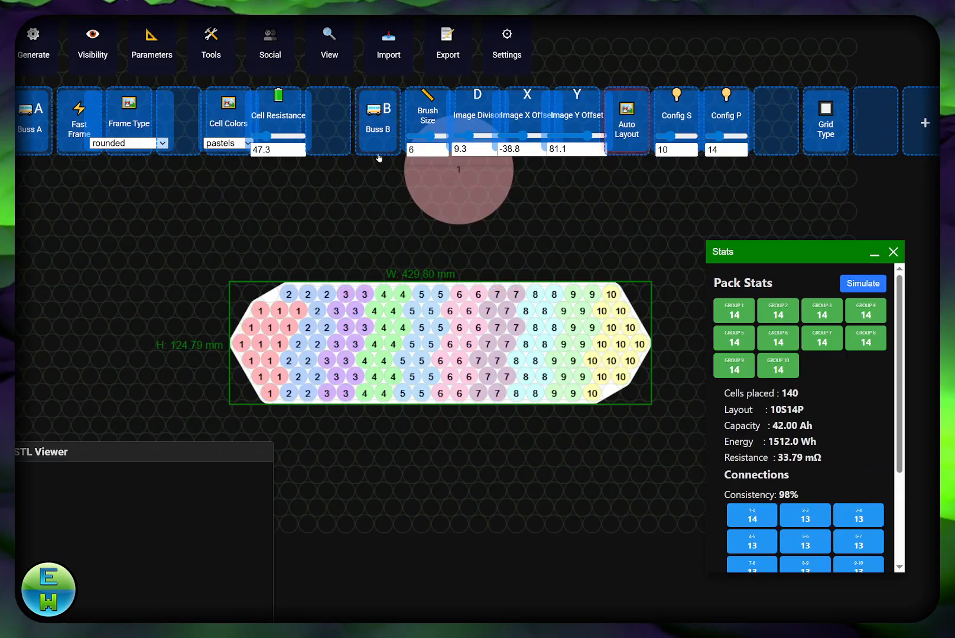
Show the Buss B bus bars and set their circle radius to 6 and line width to 15.8.
scroll(596, 319, up, 5)
scroll(430, 353, up, 2)
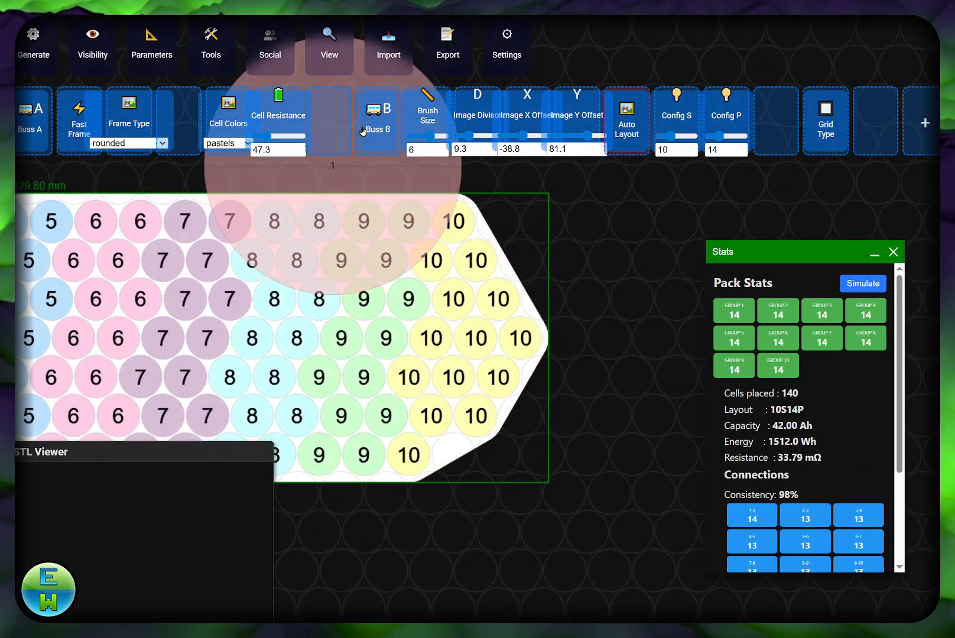
click(381, 108)
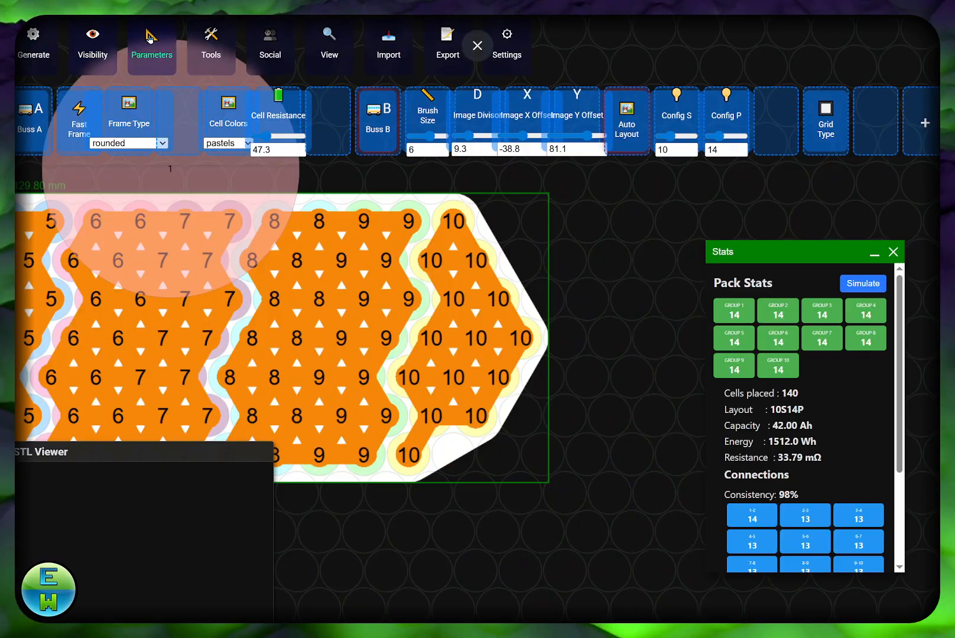
click(151, 38)
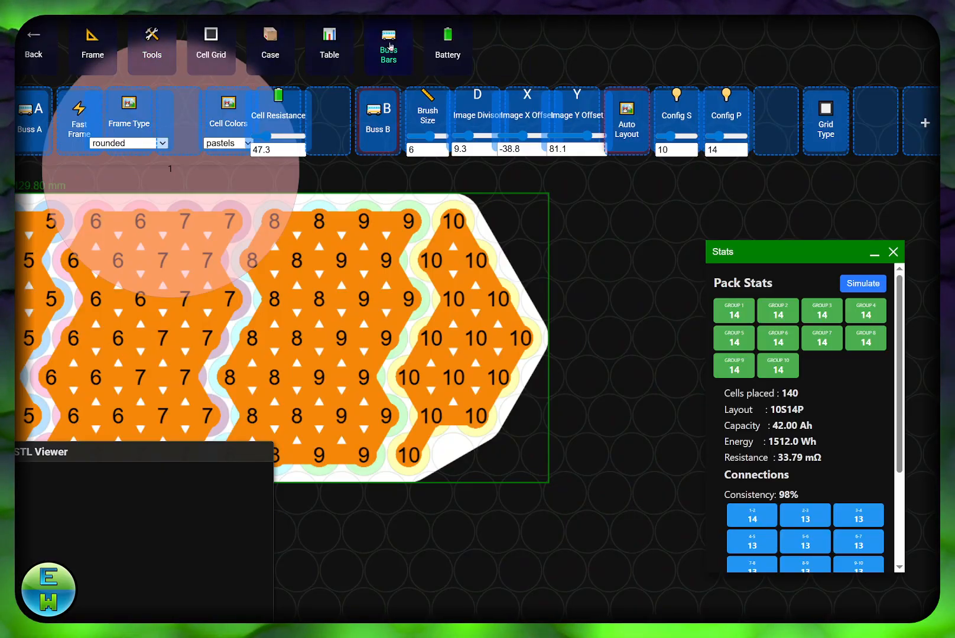
click(369, 57)
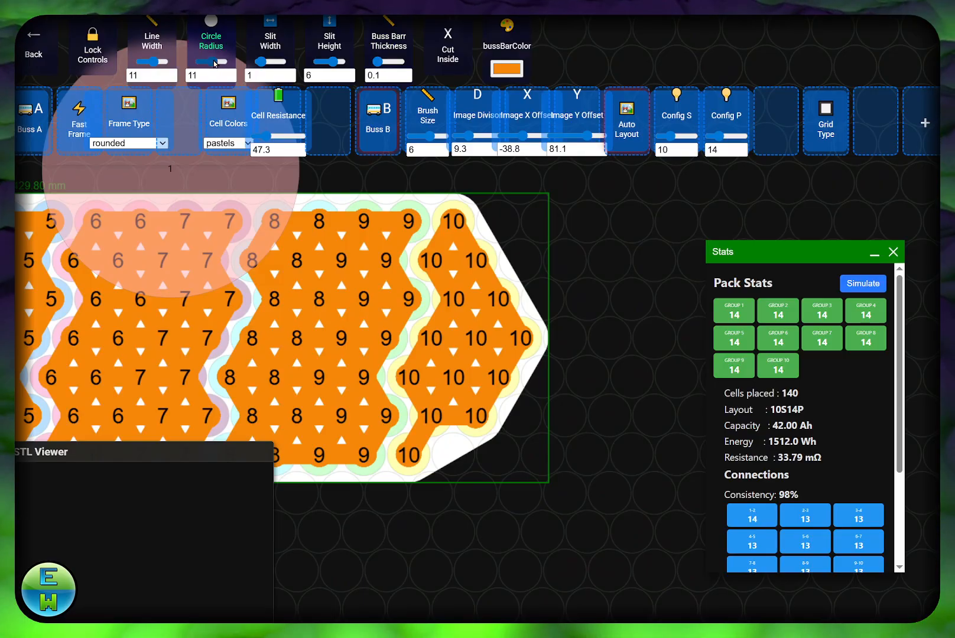
mouse_move(215, 64)
mouse_down()
mouse_move(197, 64)
mouse_move(215, 63)
mouse_up()
drag(152, 67, 162, 67)
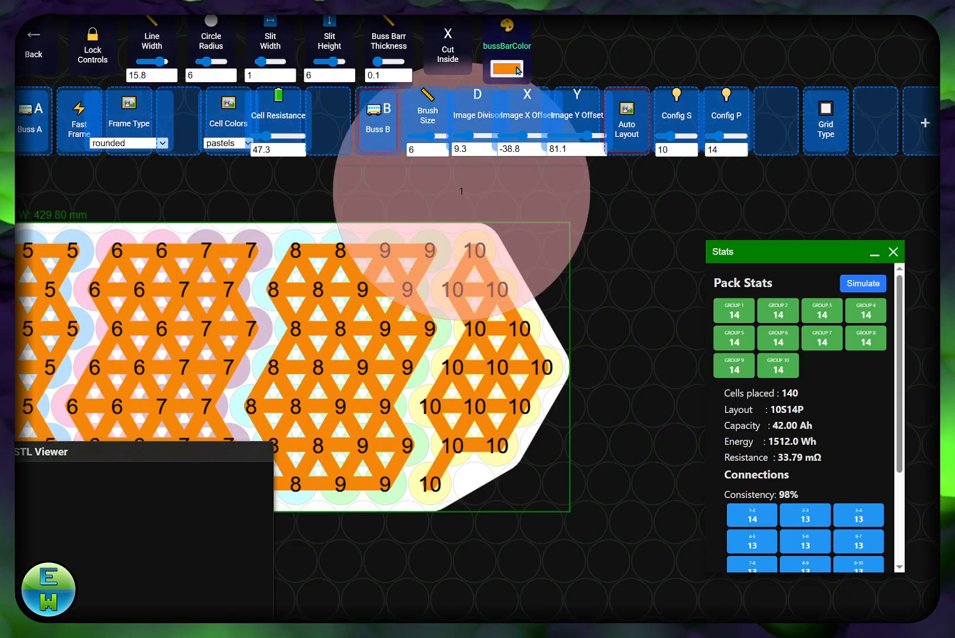
Change the bus bar colour from orange to grey, RGB 134, 133, 131.
click(518, 70)
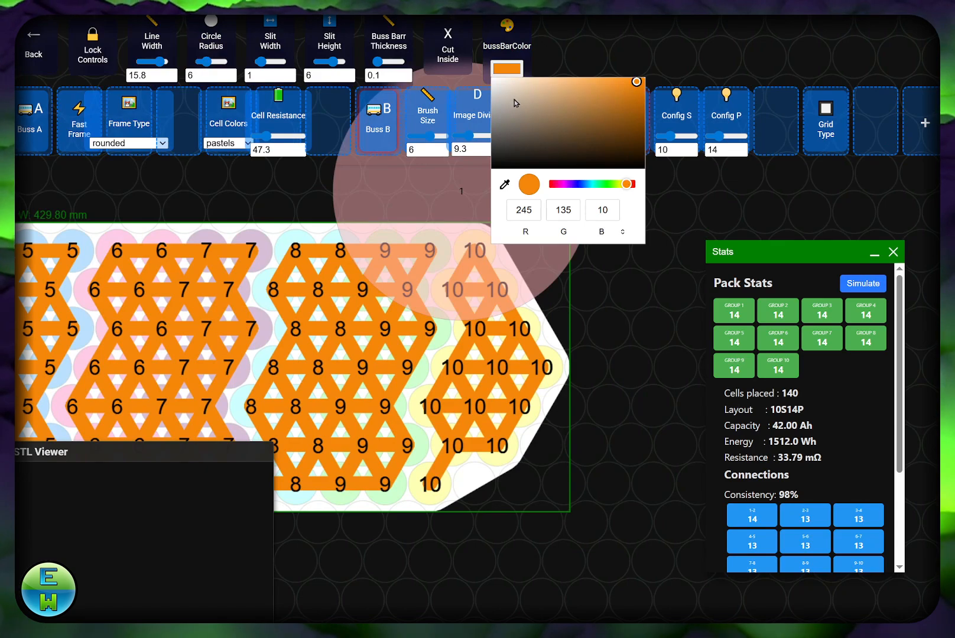
click(495, 122)
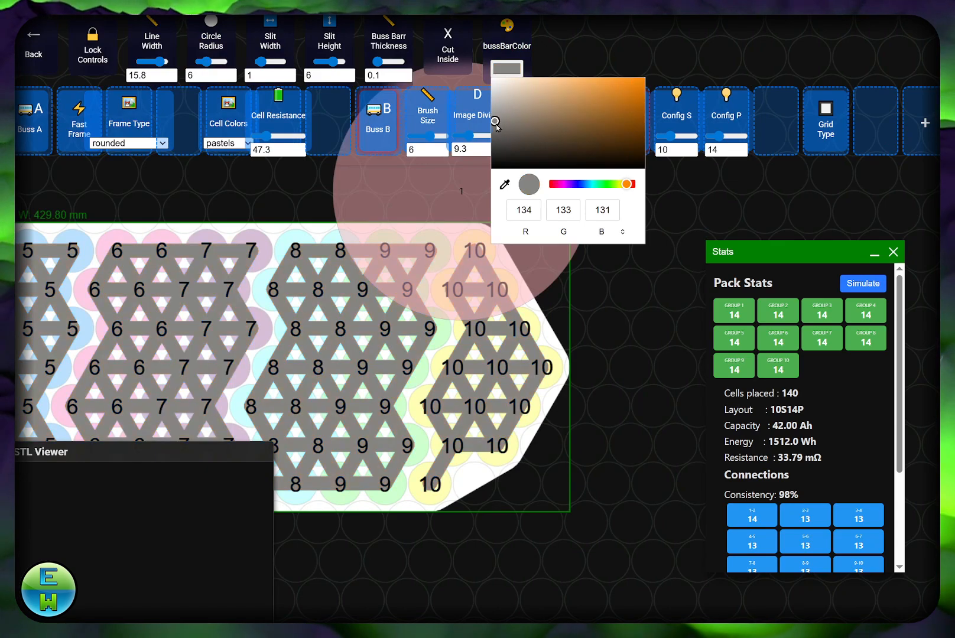
click(555, 185)
click(627, 90)
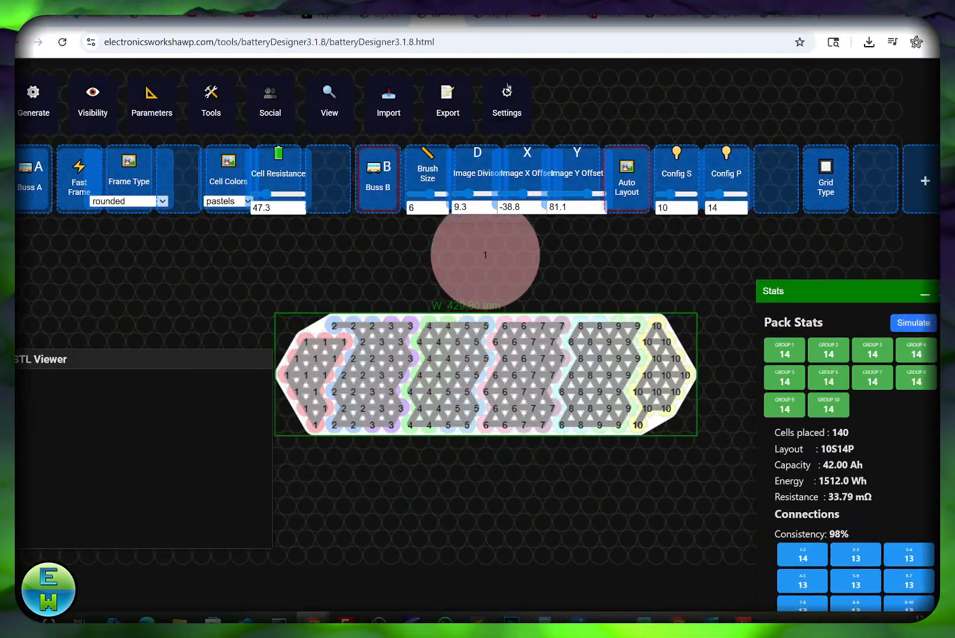
Hide the Buss B bus bars and set the cell colours to red/black.
click(507, 89)
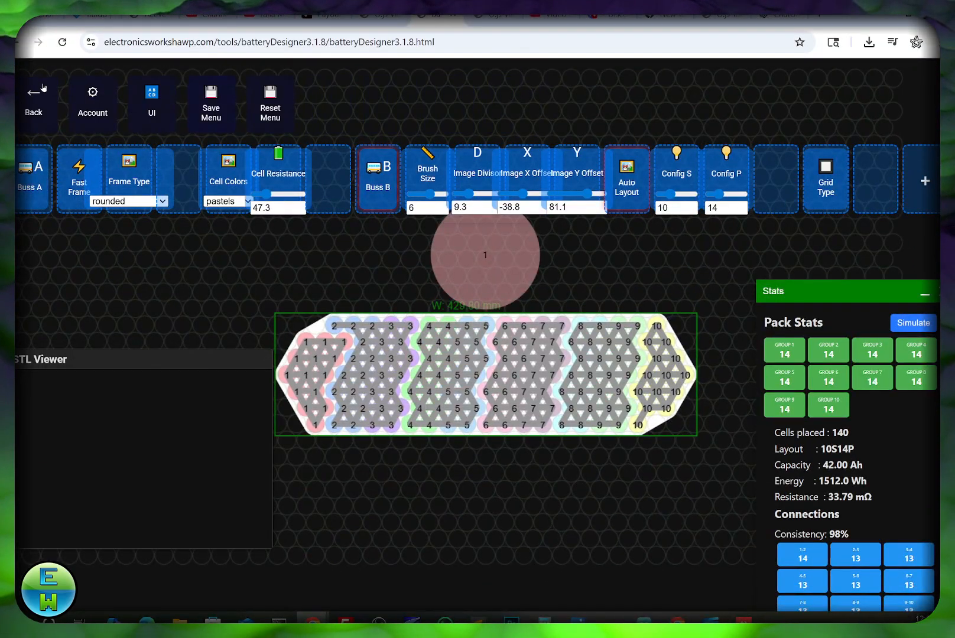
click(151, 101)
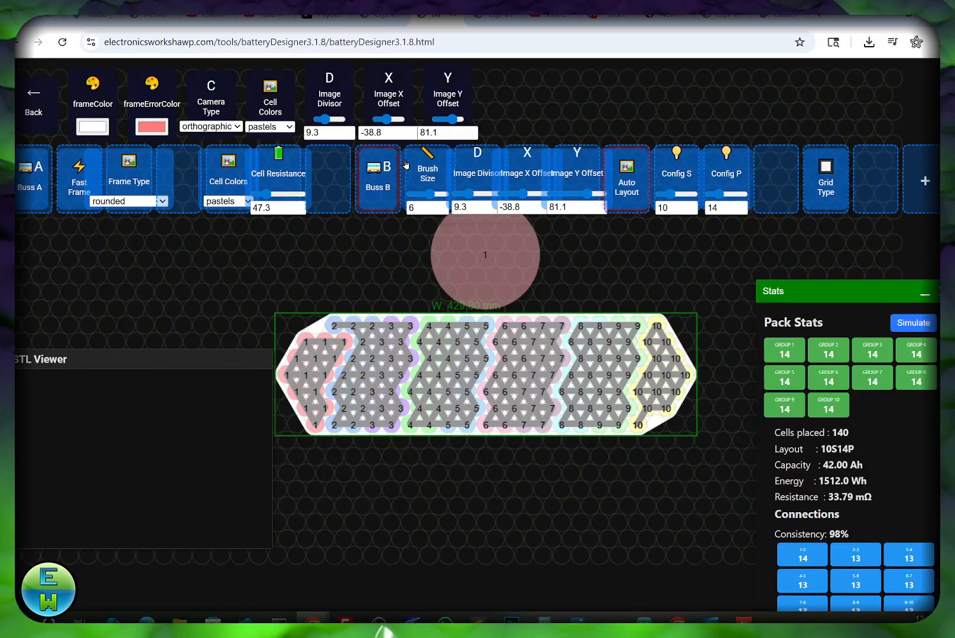
click(368, 190)
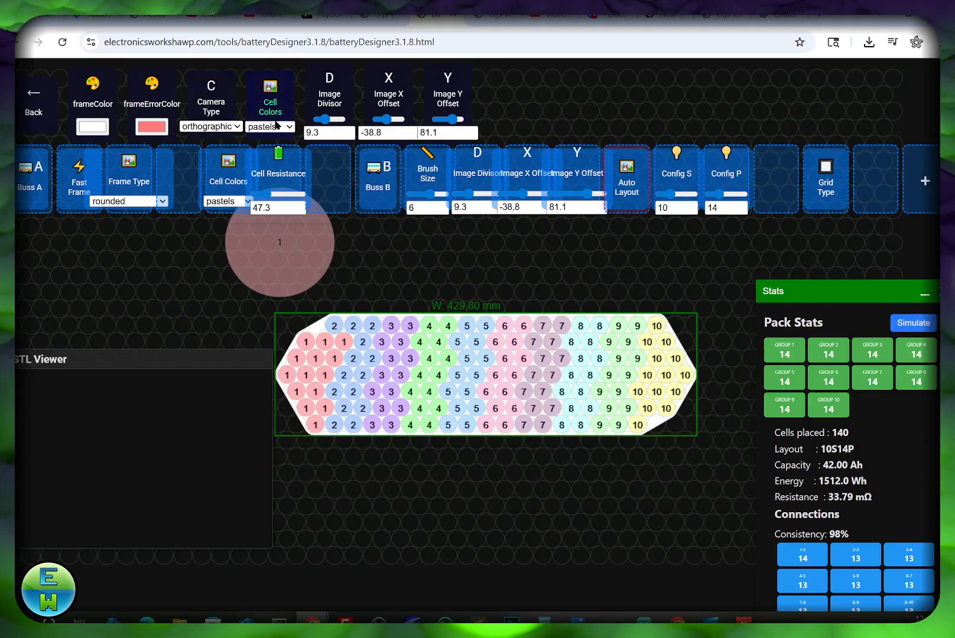
click(273, 156)
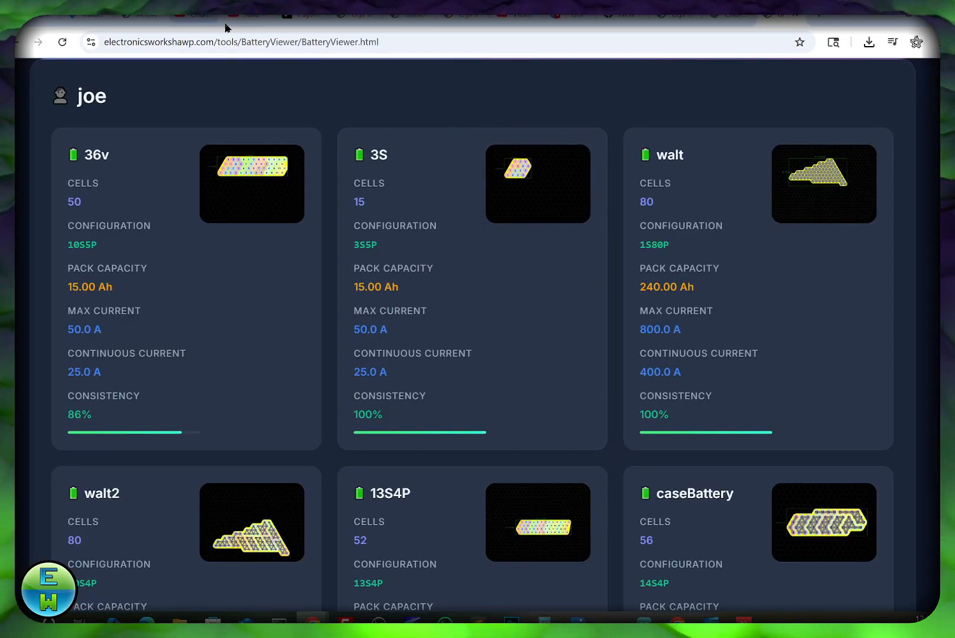
Return to the battery designer page and open the Battery Viewer for shared packs.
key(ctrl+l)
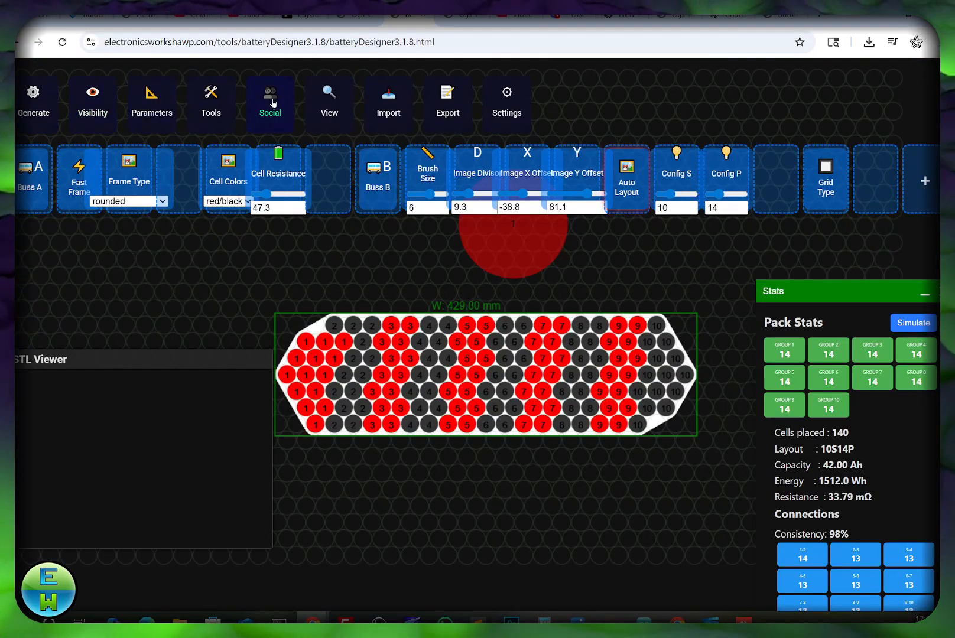
click(272, 103)
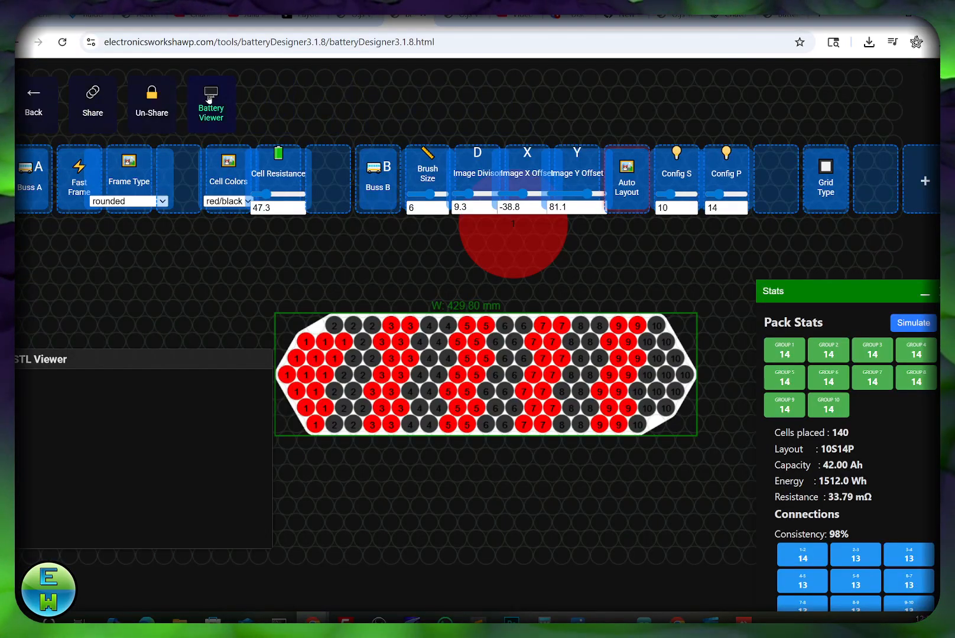
click(210, 103)
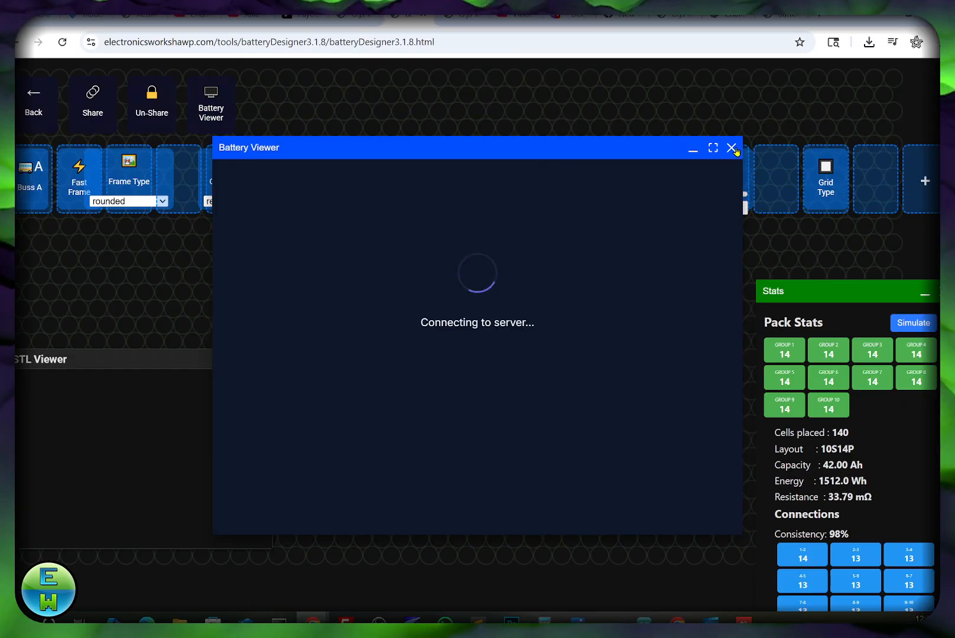
Close the embedded Battery Viewer window, browse the shared packs on the full viewer page and open the walt2 pack.
click(734, 149)
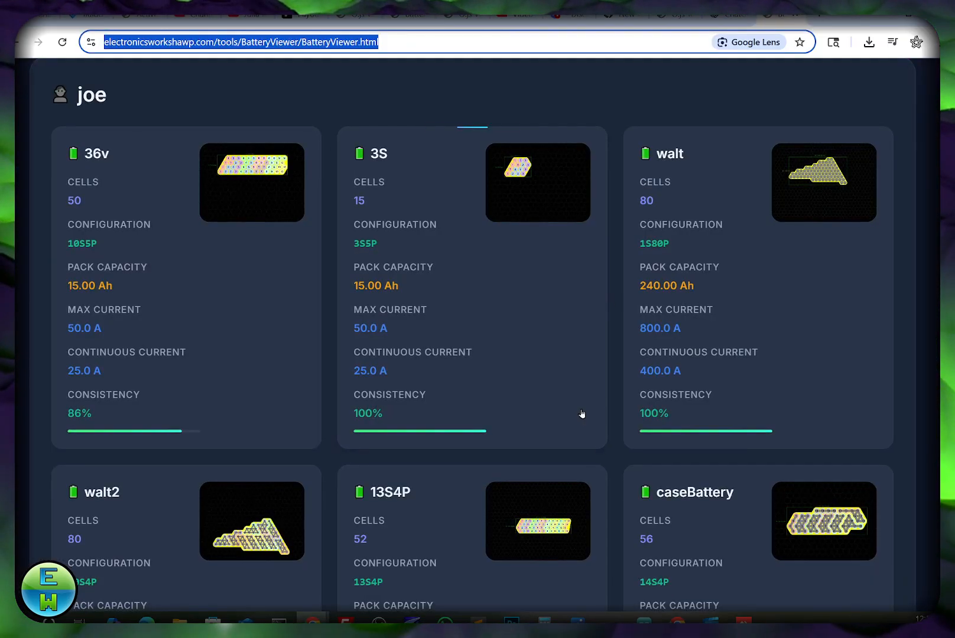
scroll(609, 296, down, 3)
scroll(324, 207, down, 10)
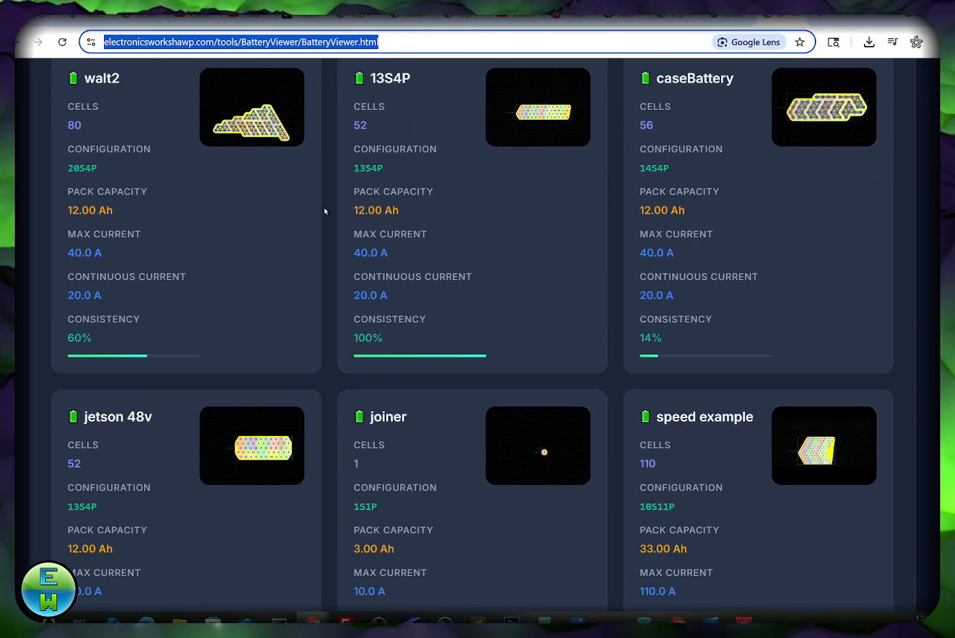
scroll(363, 234, down, 15)
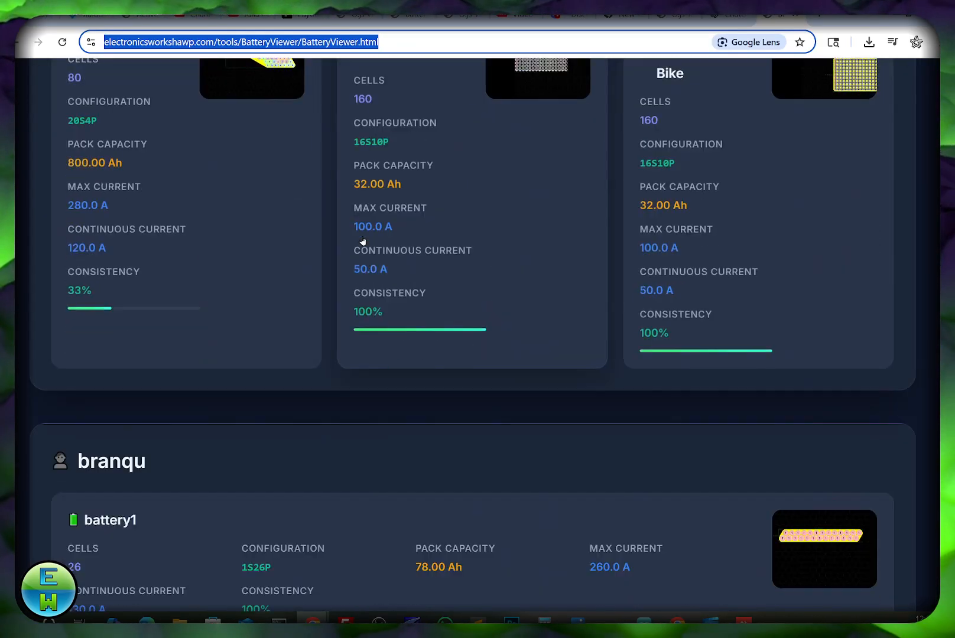
scroll(364, 239, up, 20)
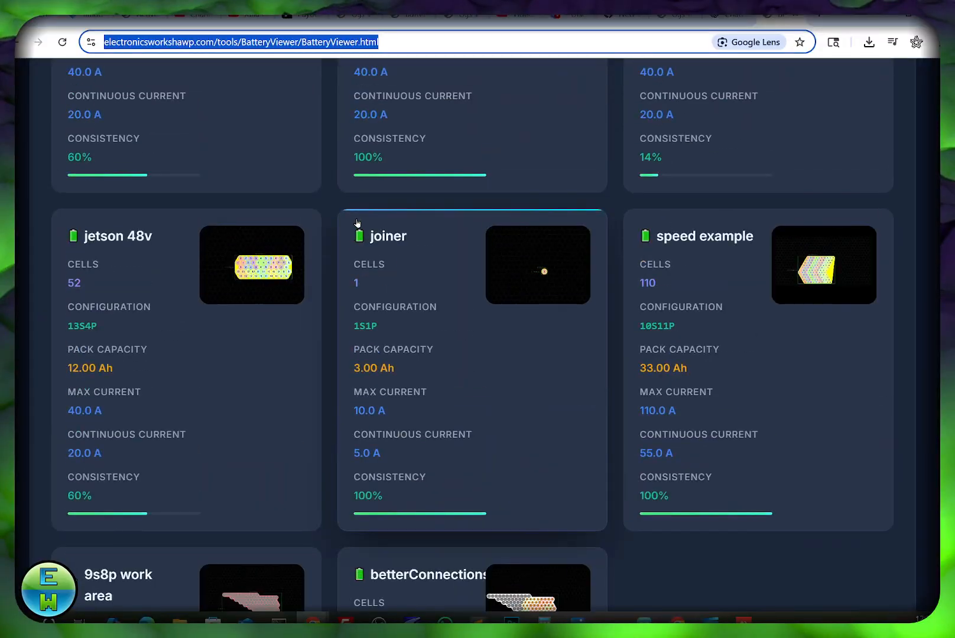
scroll(412, 234, down, 9)
scroll(407, 231, up, 5)
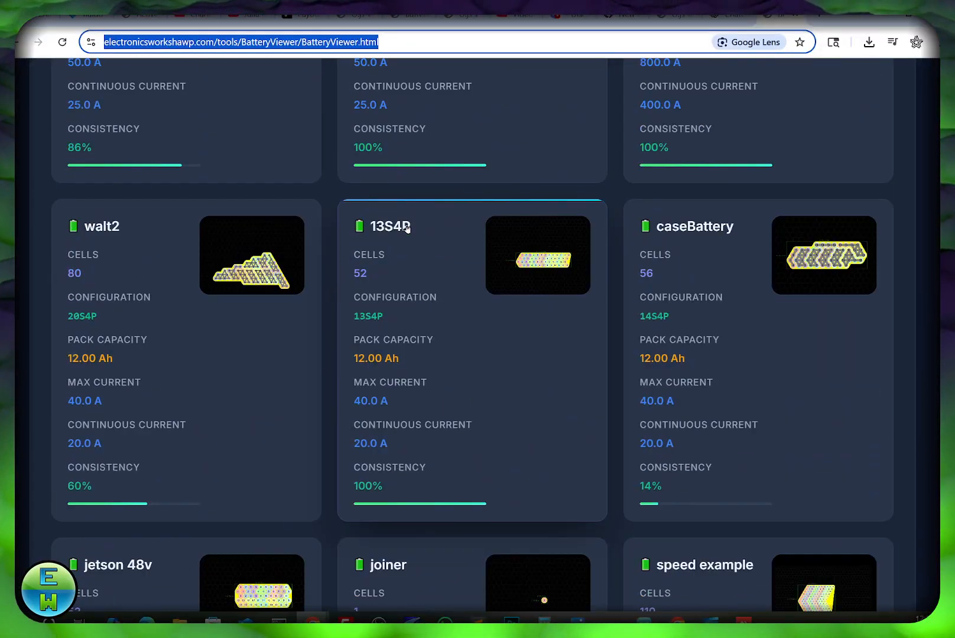
click(295, 260)
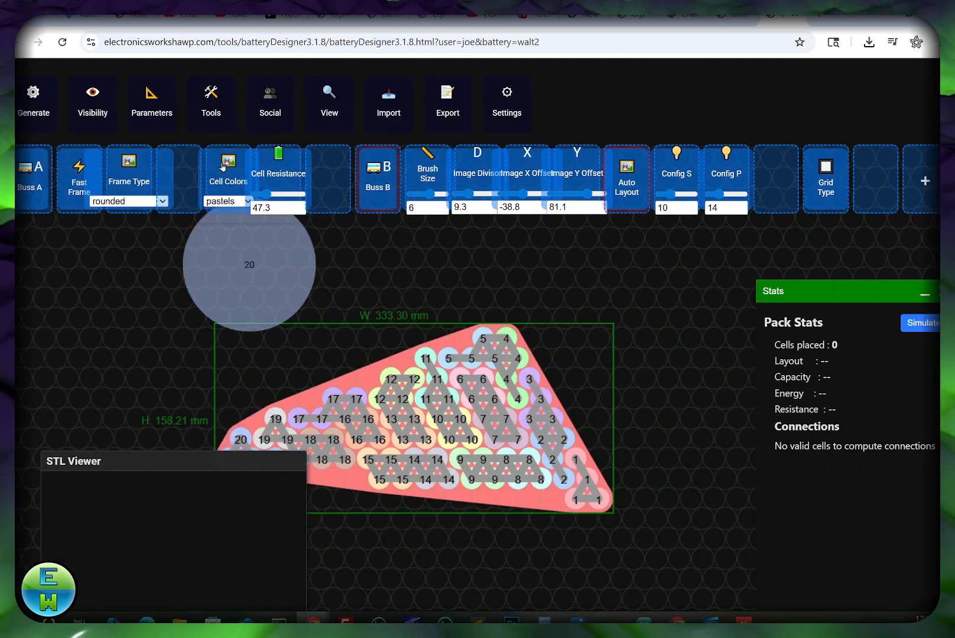
Set the frame type to contour, hide the Buss B bus bars and set the brush size to 1.
click(135, 201)
click(127, 215)
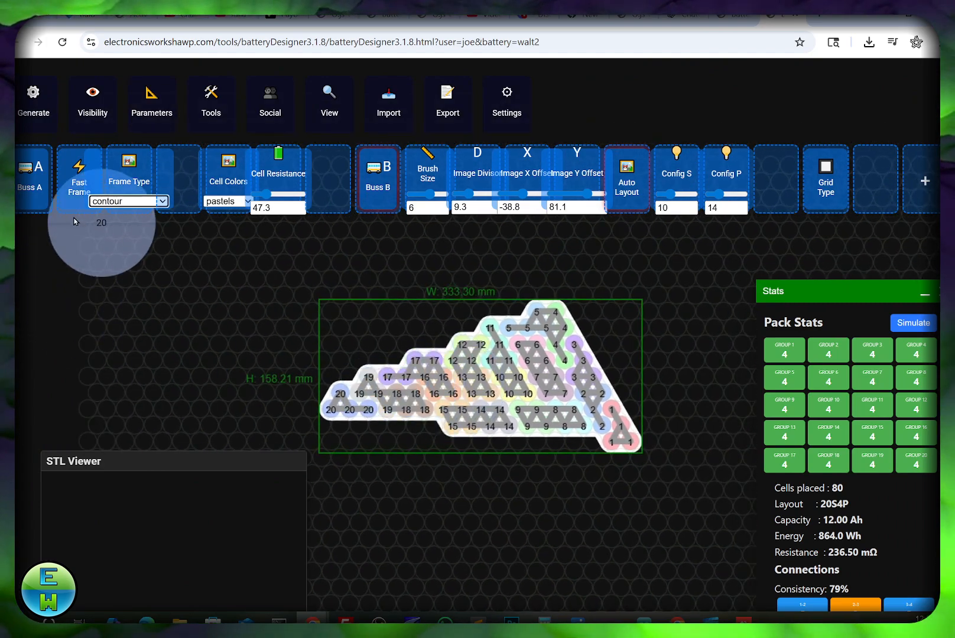
click(372, 186)
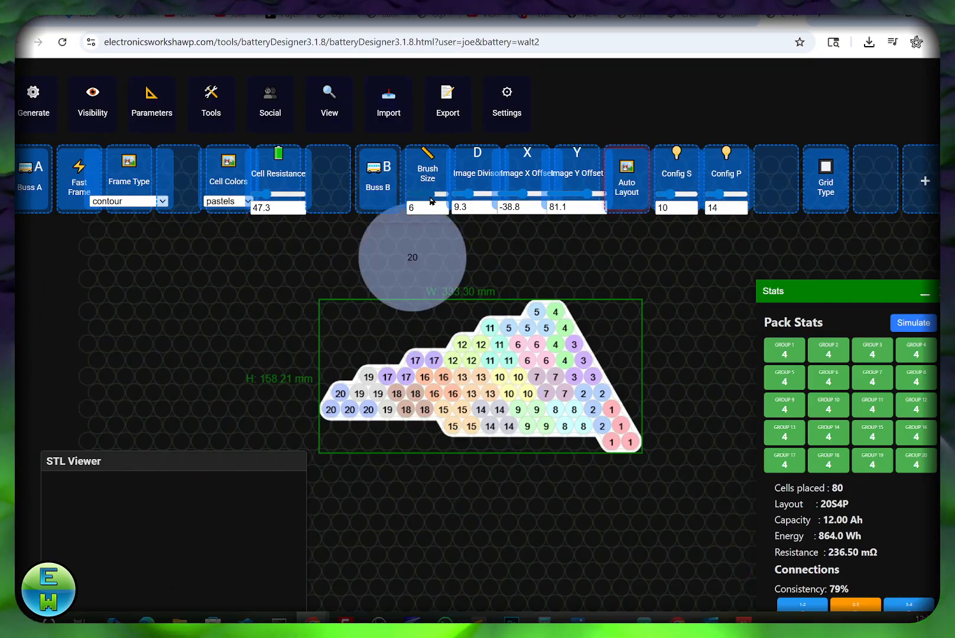
drag(431, 196, 410, 197)
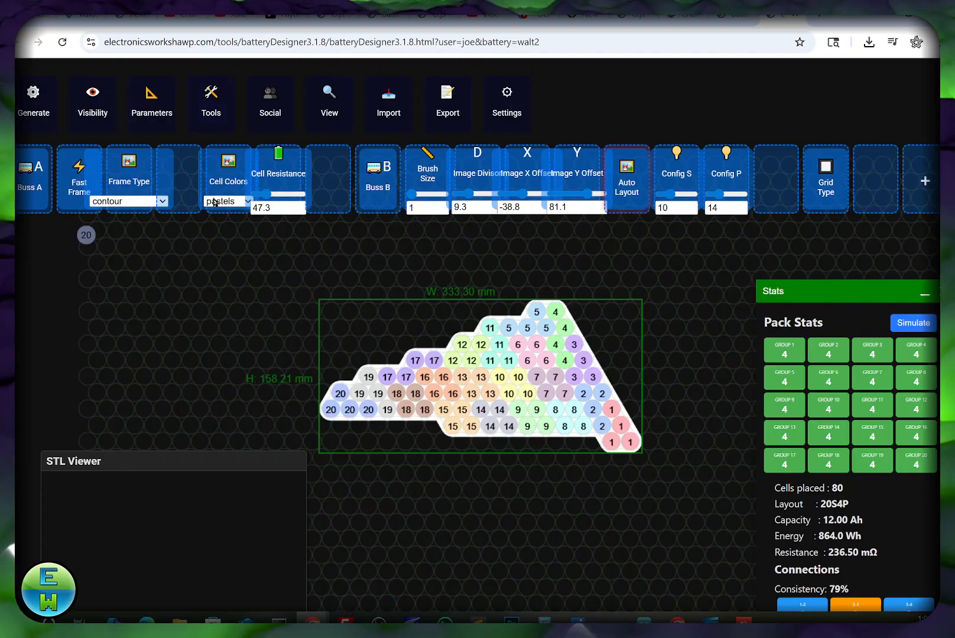
Preview the red/black cell colours on the pack and restore the pastels scheme.
click(225, 236)
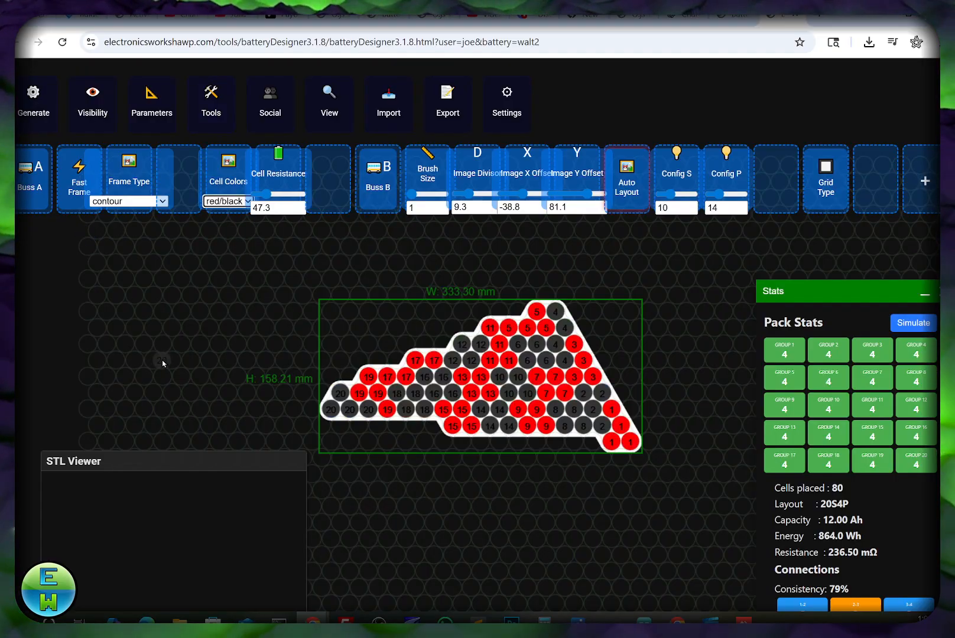
scroll(163, 360, up, 2)
drag(178, 347, 71, 364)
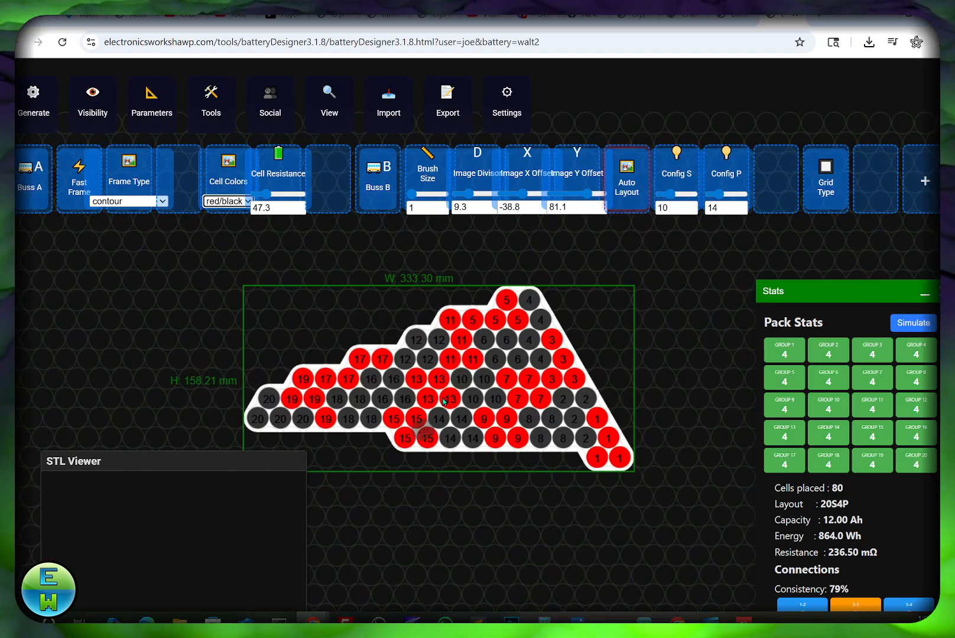
click(227, 203)
click(223, 214)
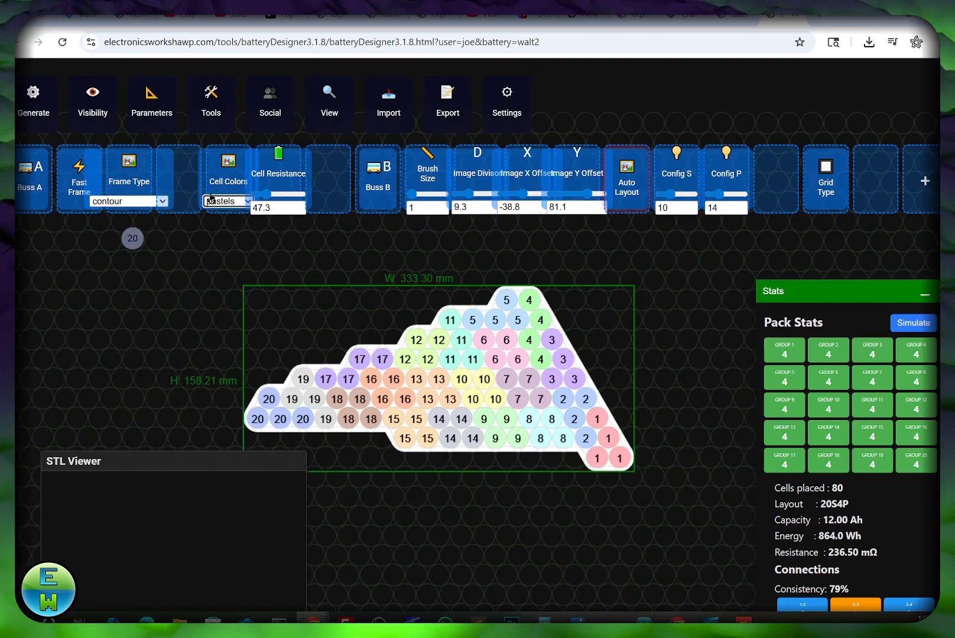
scroll(300, 260, down, 2)
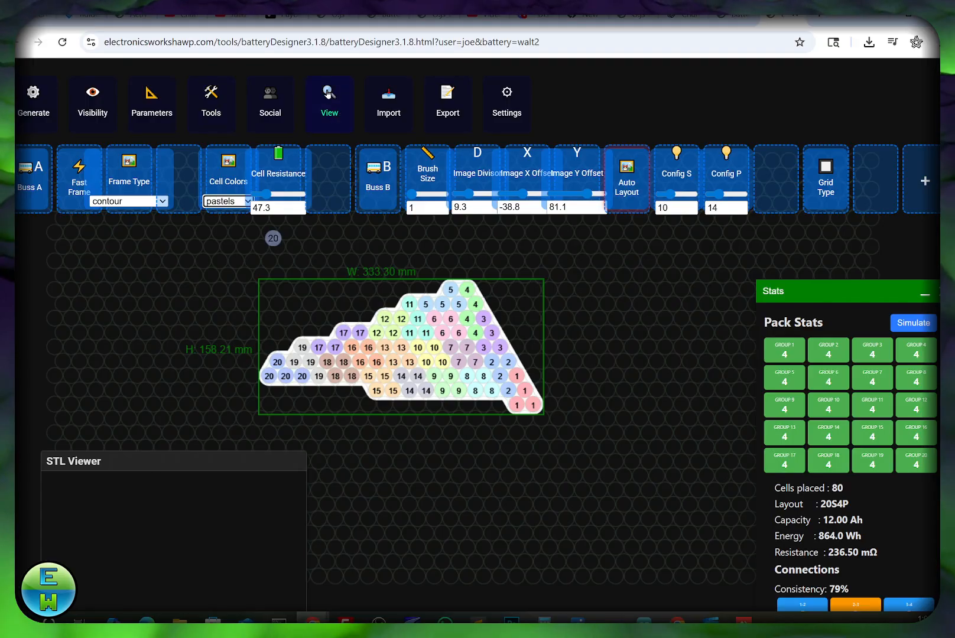
click(211, 95)
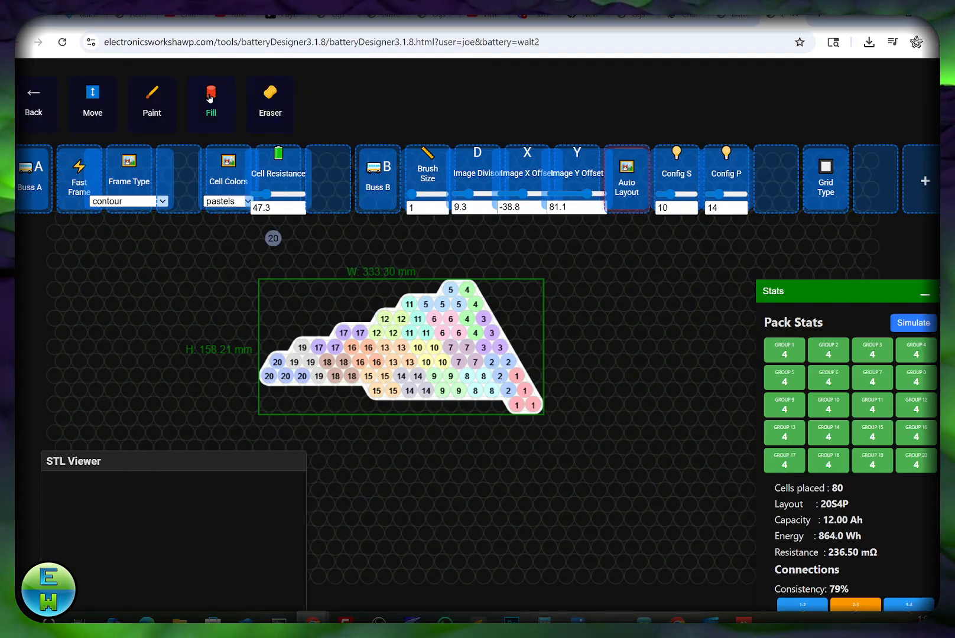
click(22, 94)
click(149, 100)
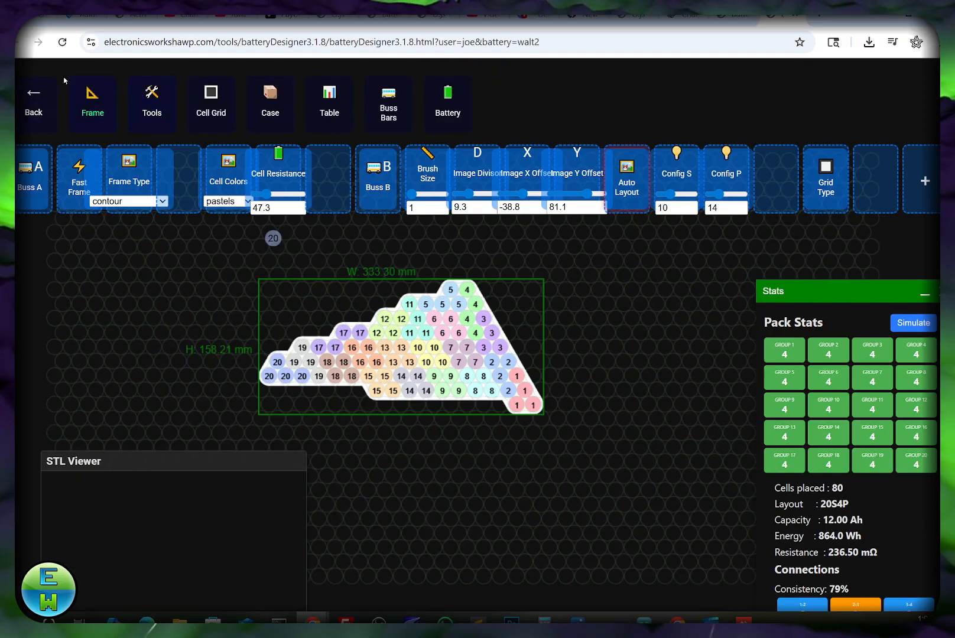
click(35, 95)
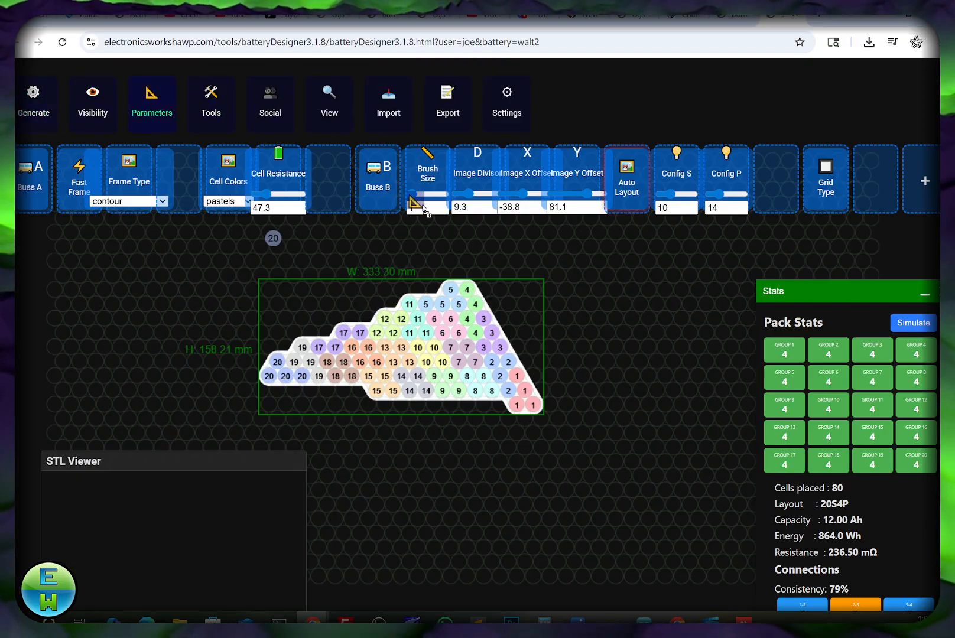
Add a Parameters shortcut to the empty quick slot beside Grid Type.
drag(779, 169, 778, 173)
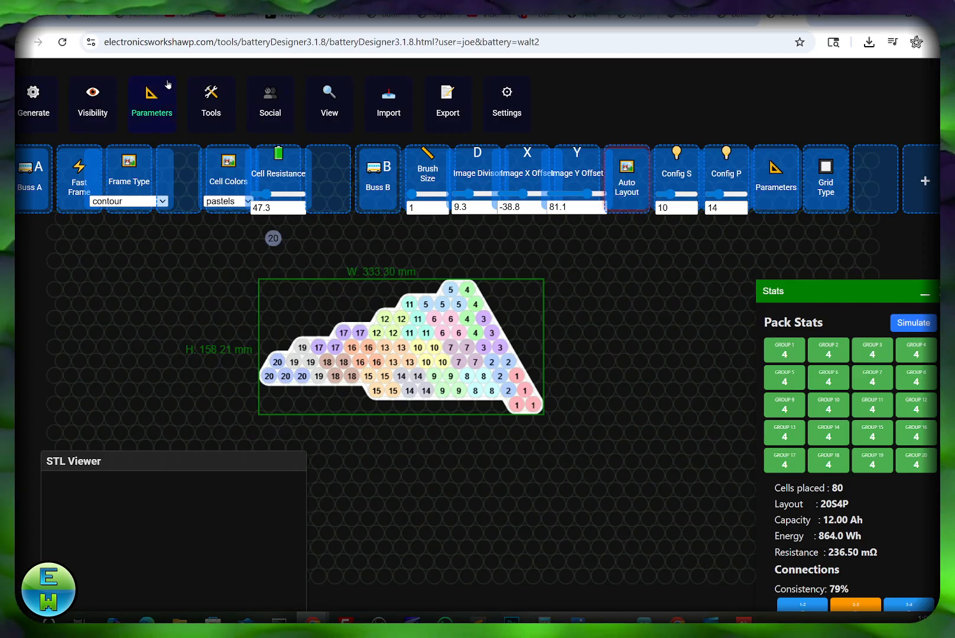
click(155, 114)
click(41, 92)
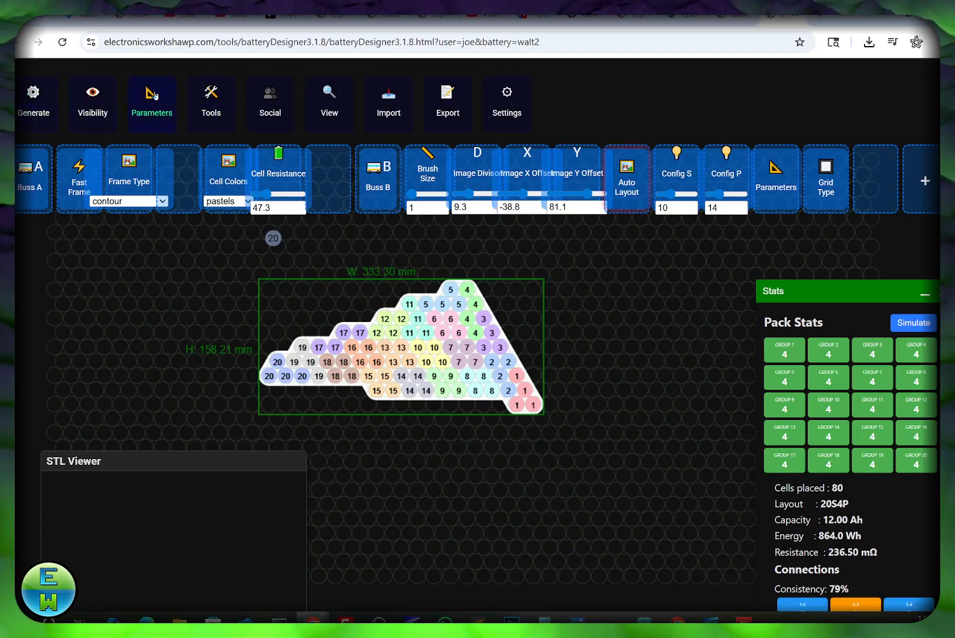
Add a second Parameters shortcut to the quick slot between Cell Resistance and Buss B and clear it again.
drag(338, 194, 335, 192)
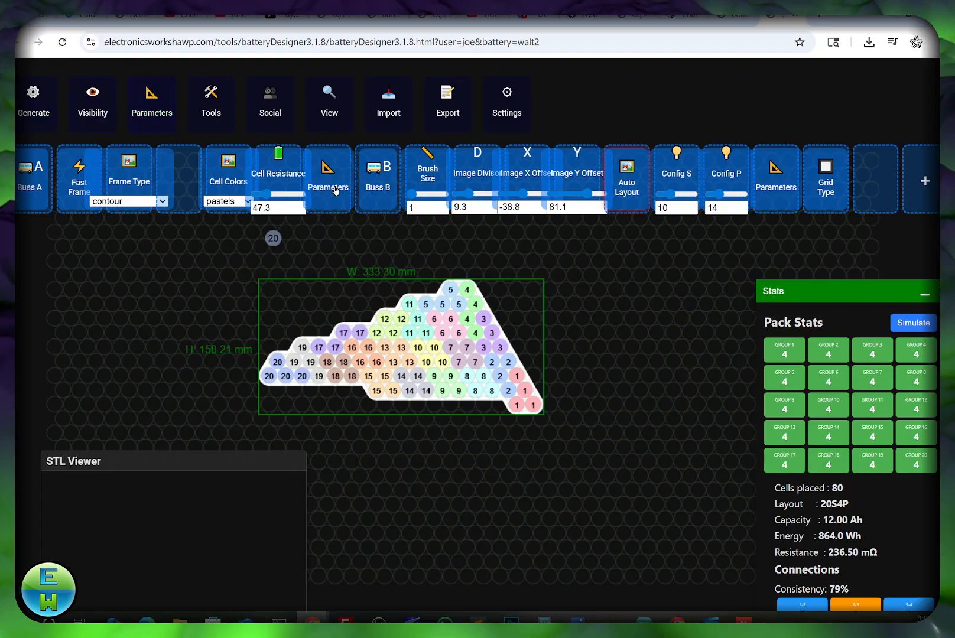
right_click(332, 175)
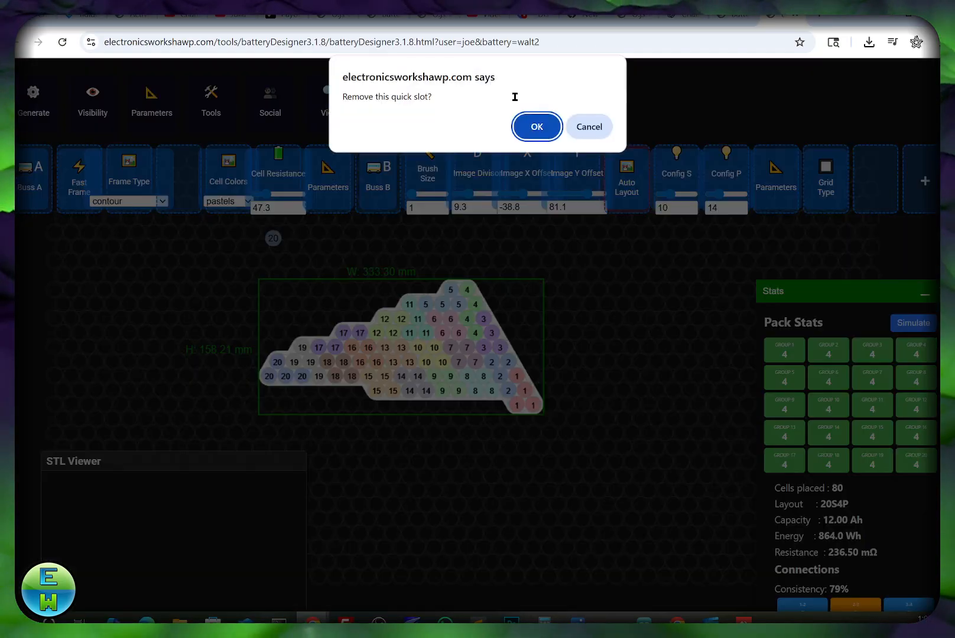
click(537, 127)
Remove the three empty quick slots and try to remove the Config P slot.
right_click(333, 179)
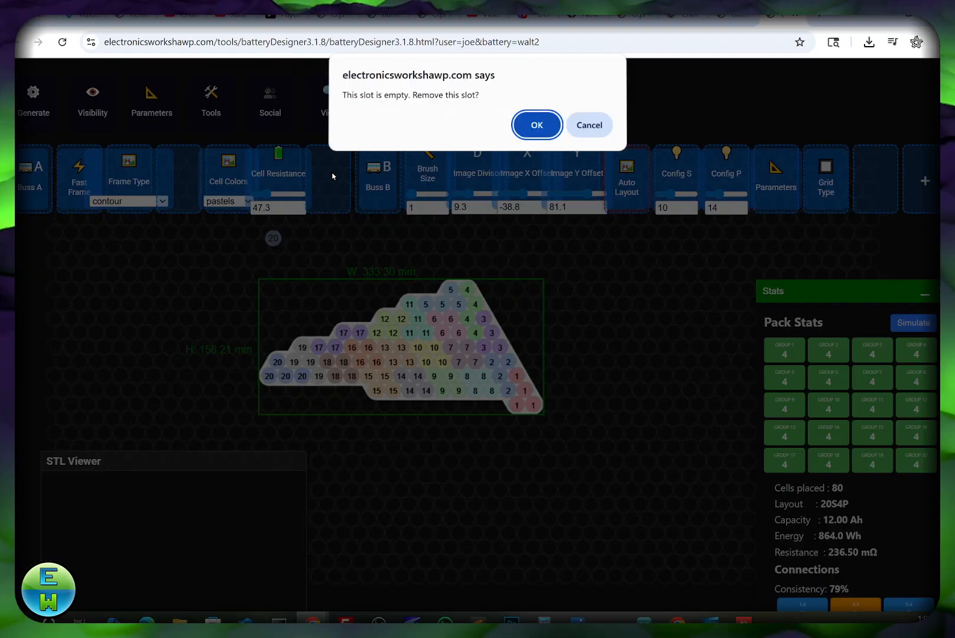
click(537, 125)
right_click(889, 158)
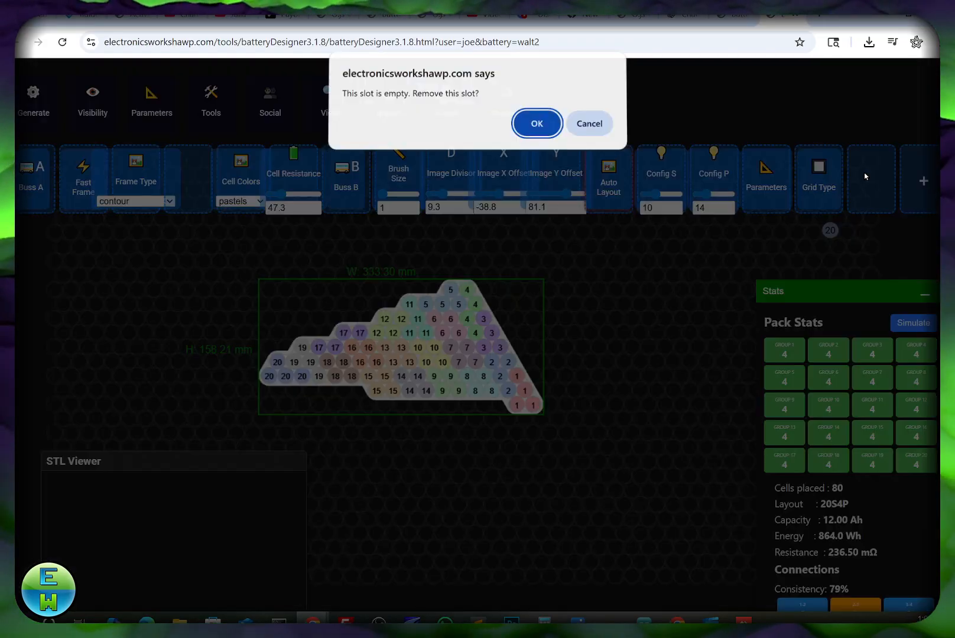
click(541, 124)
right_click(205, 167)
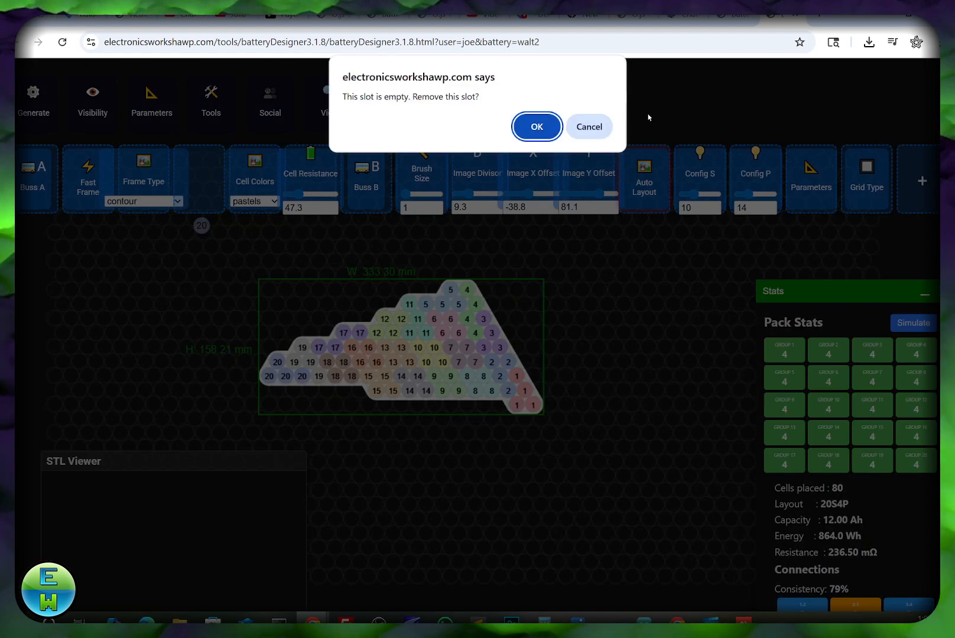
click(536, 126)
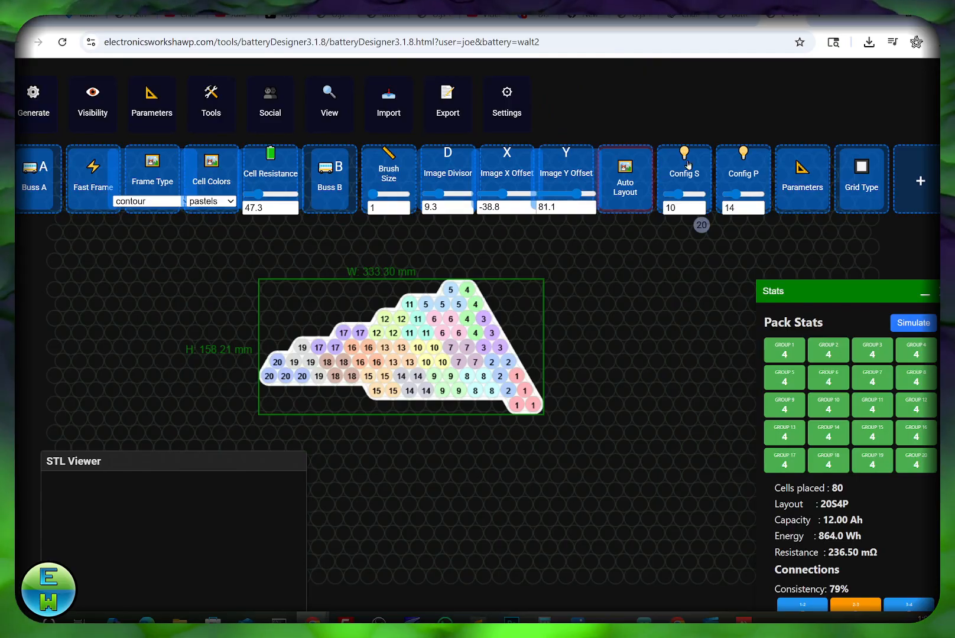
right_click(745, 157)
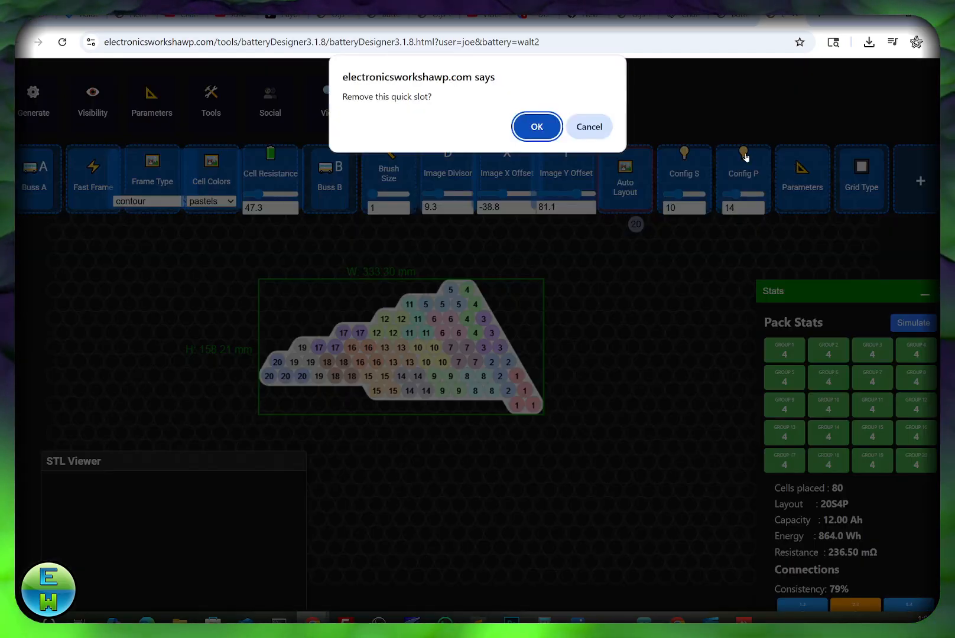
click(534, 127)
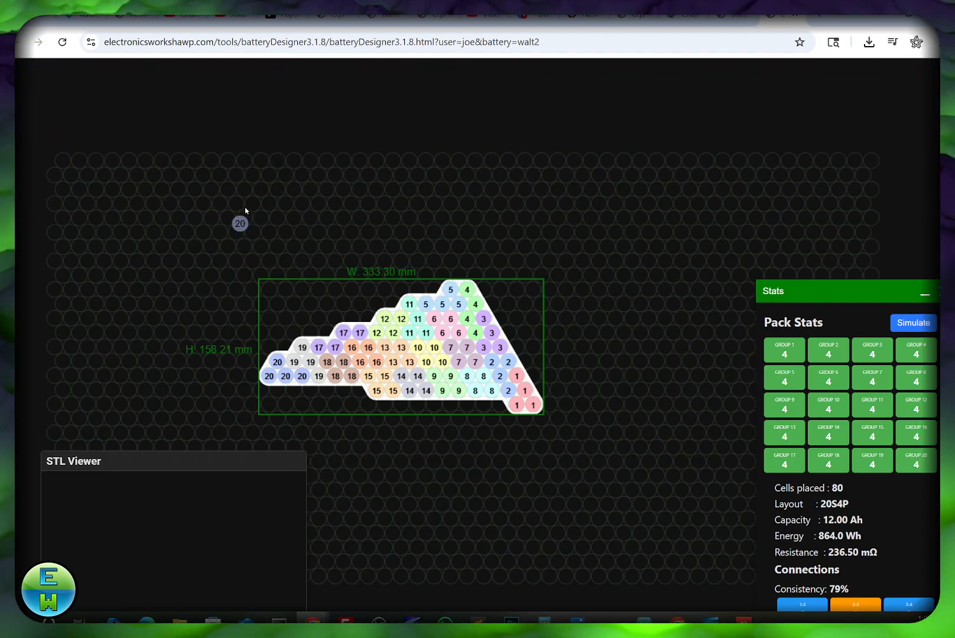
Generate the Buss Bars A model and inspect it in the resized STL Viewer.
scroll(411, 249, up, 5)
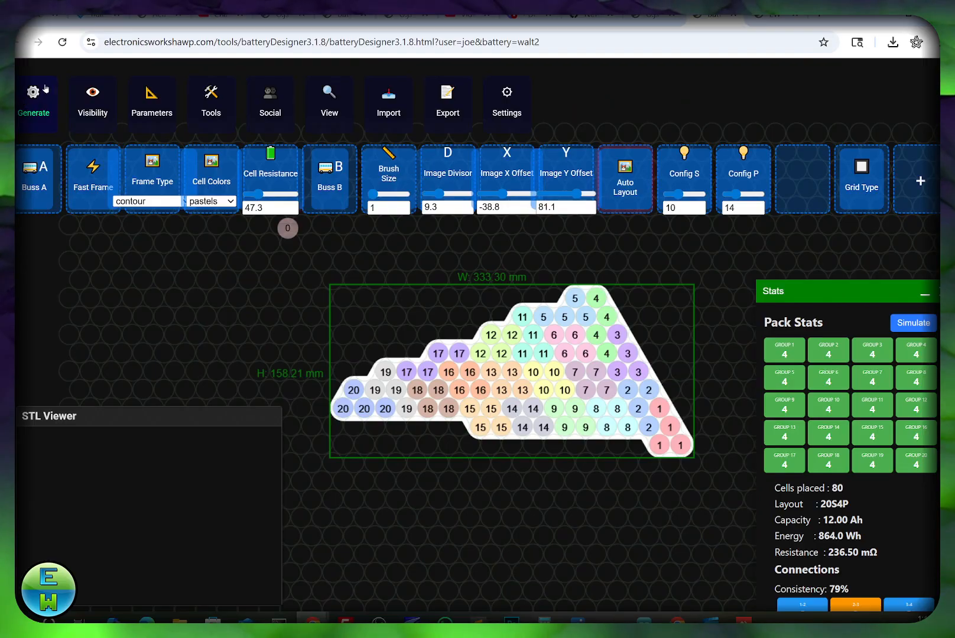
click(40, 121)
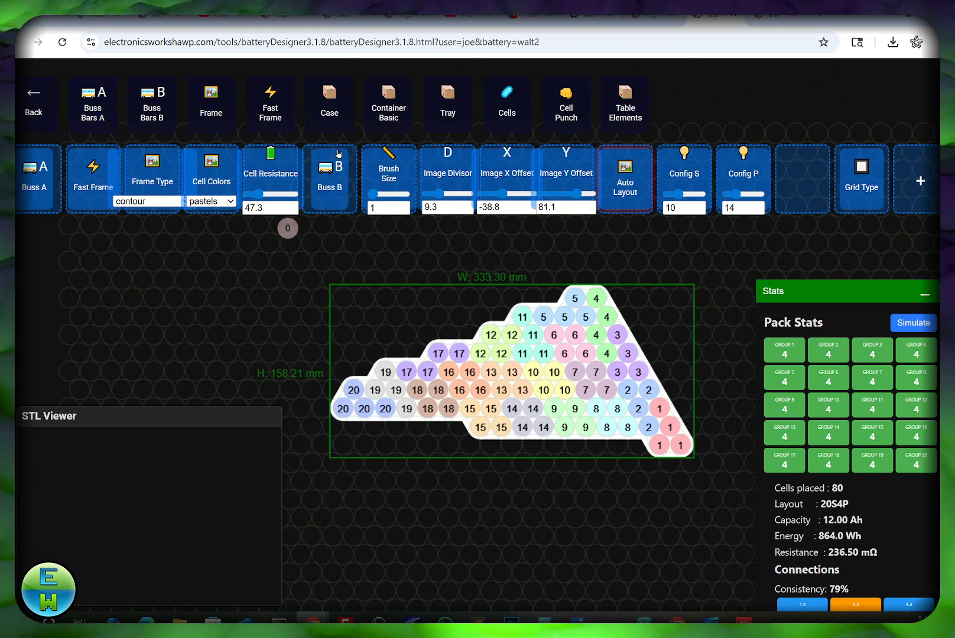
click(99, 106)
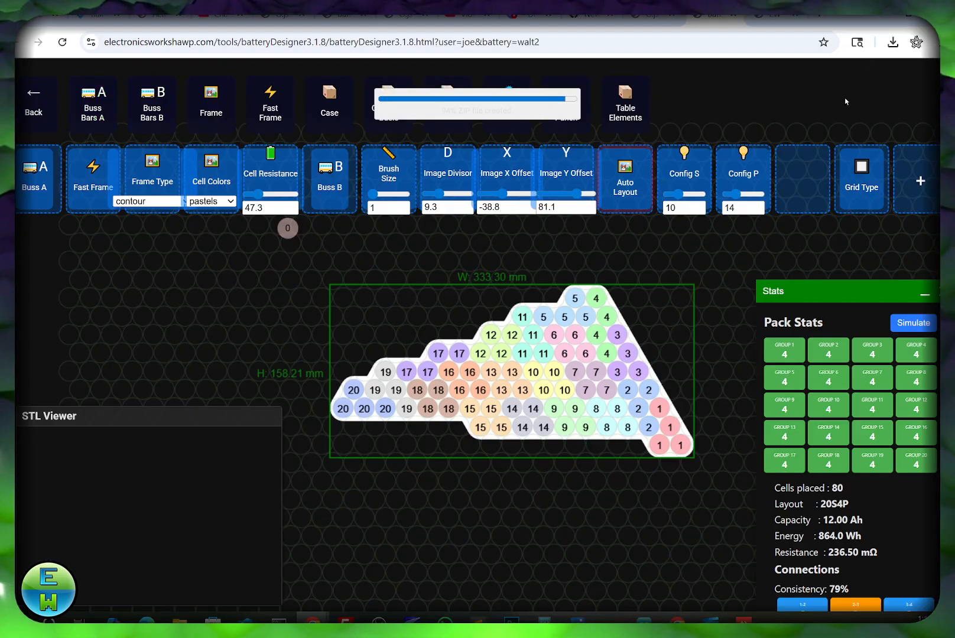
drag(100, 535, 158, 502)
scroll(142, 539, up, 7)
drag(287, 403, 518, 264)
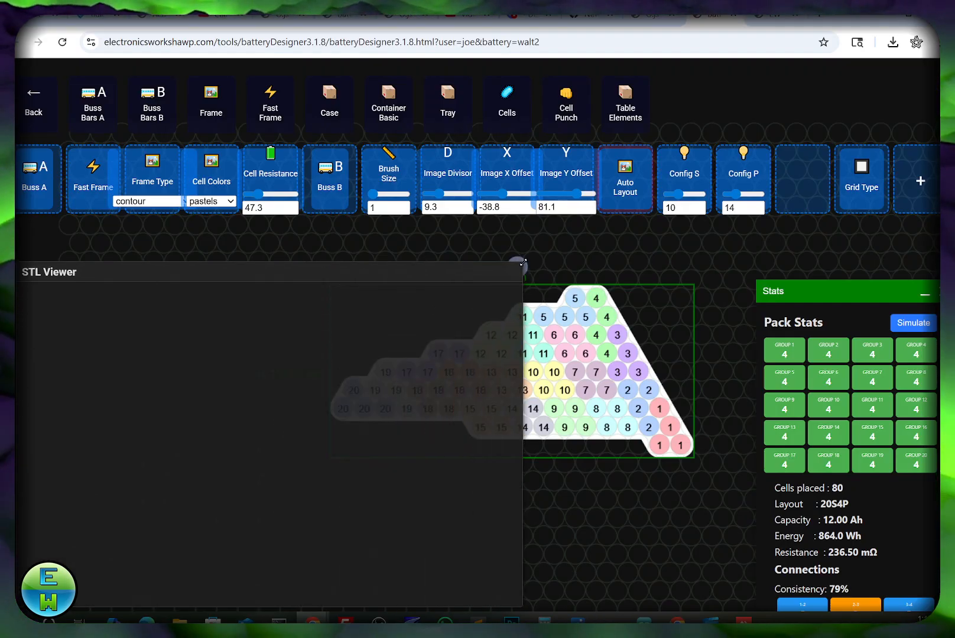
drag(405, 358, 395, 444)
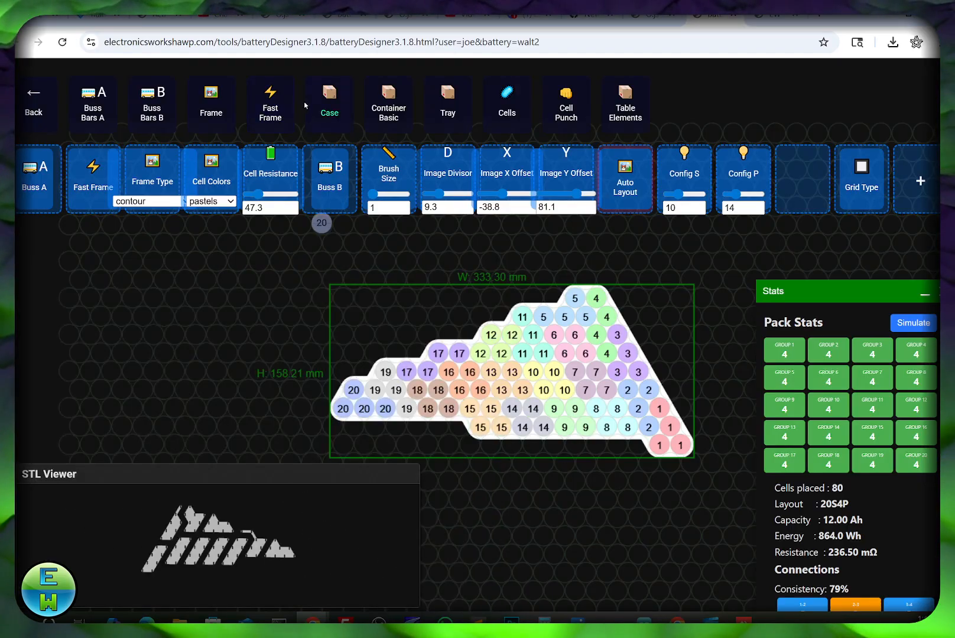
Generate the pack's frame with Fast Frame, inspect it in the enlarged STL Viewer and return to the main tools.
click(284, 108)
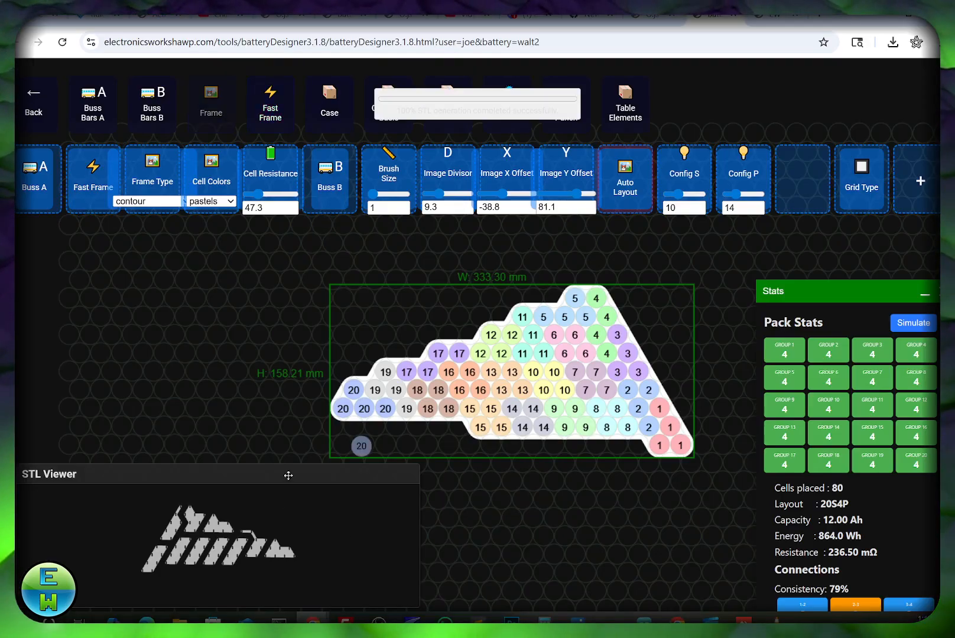
drag(420, 466, 501, 356)
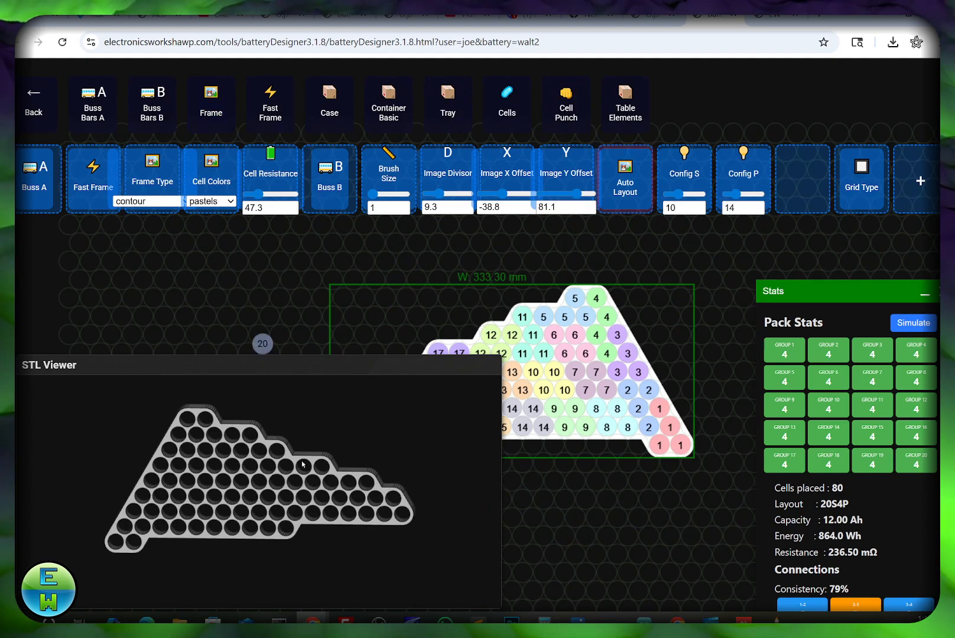
mouse_move(328, 482)
mouse_down()
mouse_move(335, 507)
mouse_move(215, 502)
mouse_move(260, 476)
mouse_move(194, 494)
mouse_move(241, 478)
mouse_up()
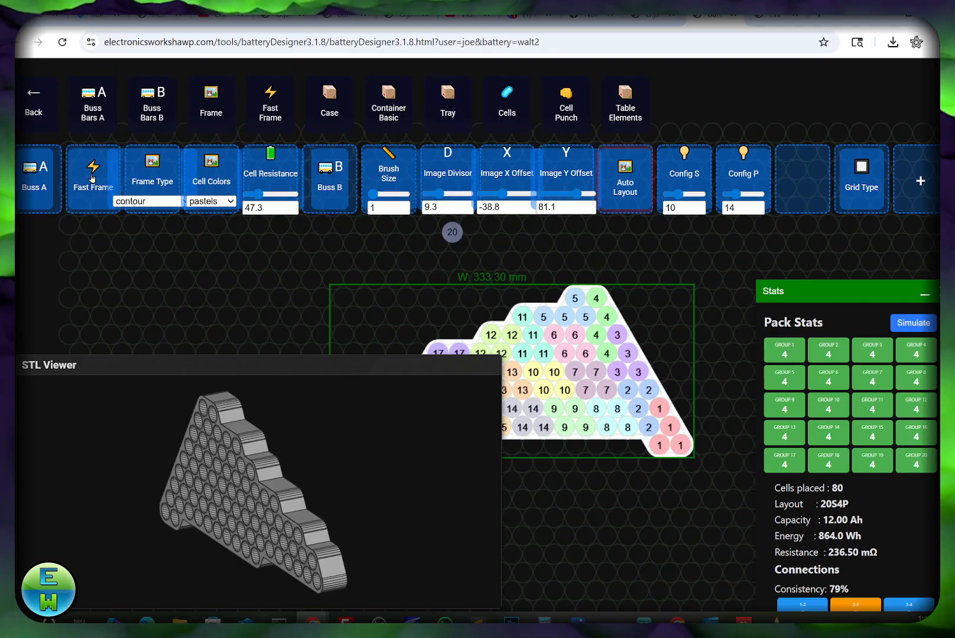
click(36, 97)
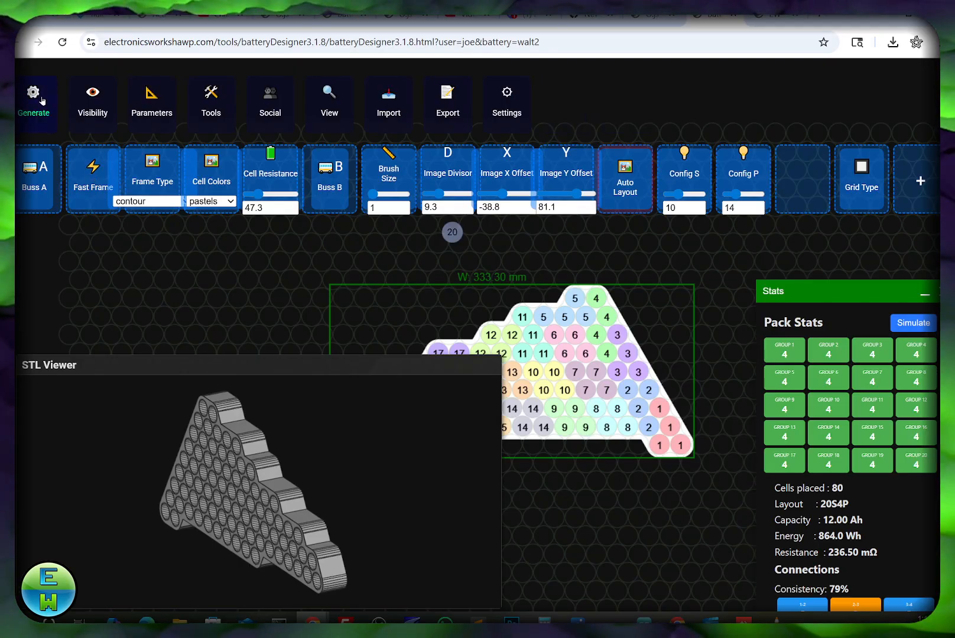
Set the frame thickness to 8 in the frame parameters and generate the frame with Fast Frame.
click(157, 107)
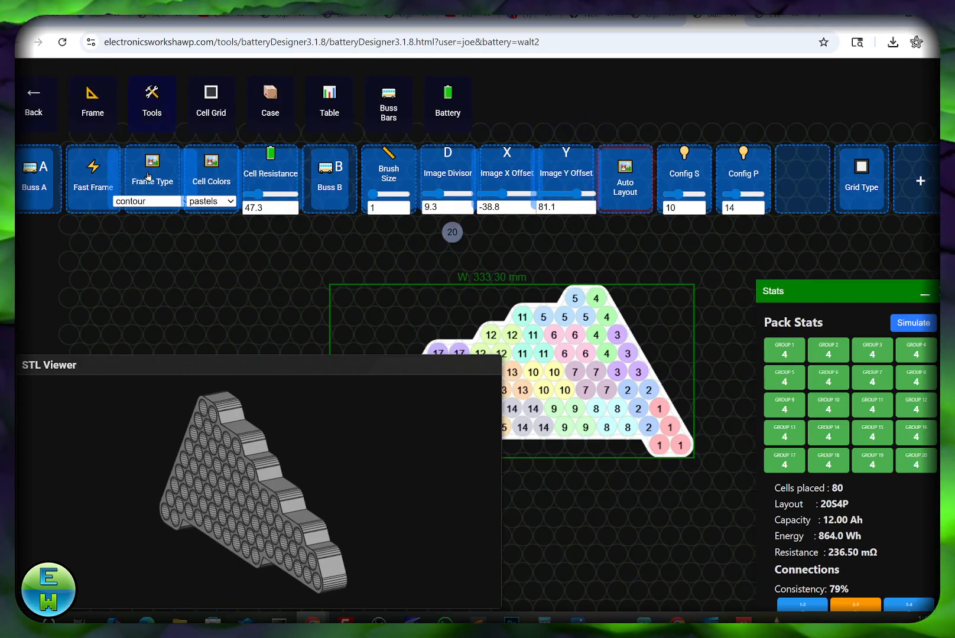
click(90, 93)
double_click(259, 134)
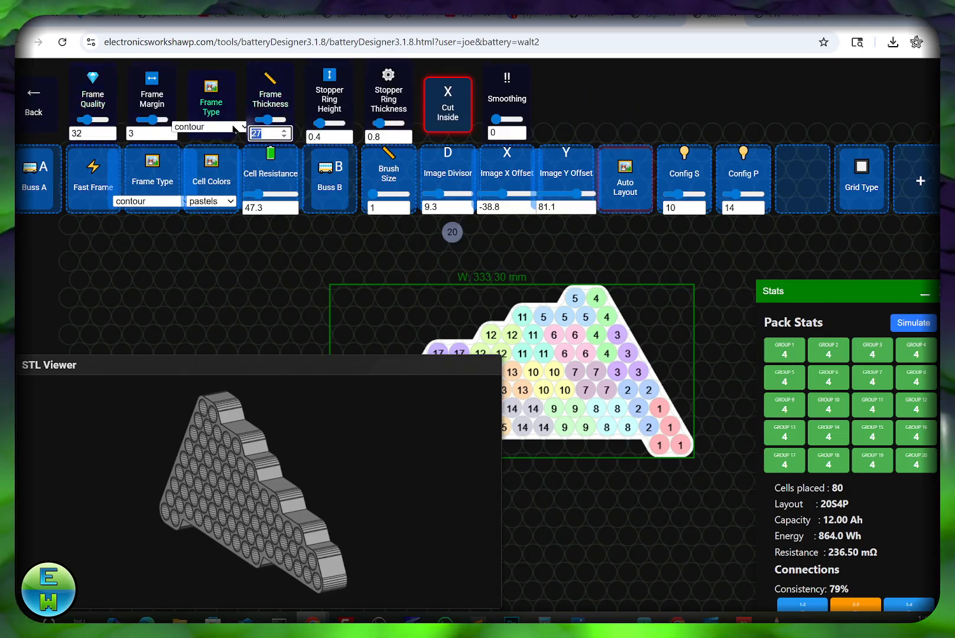
text(8)
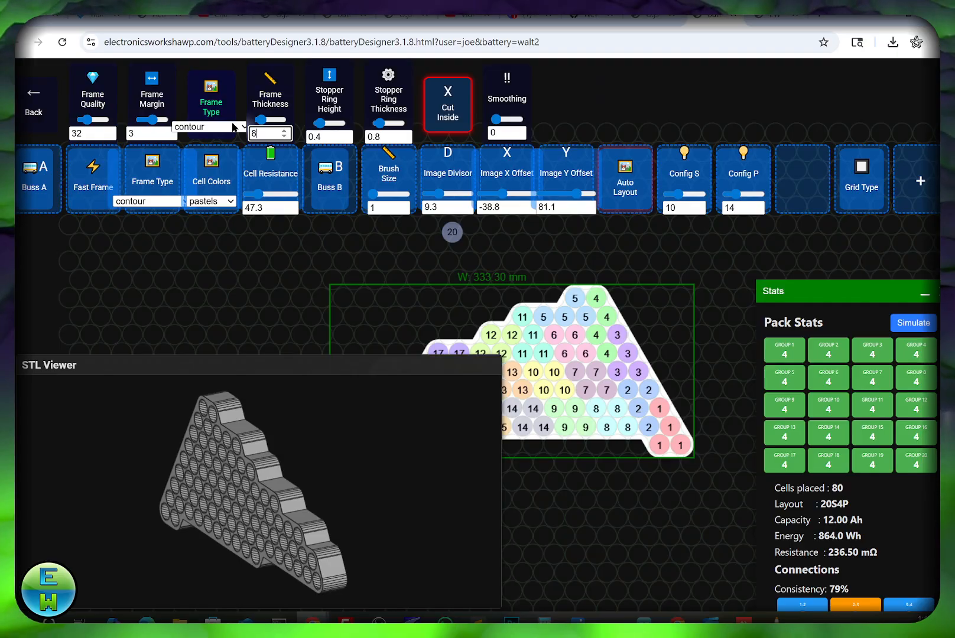
click(98, 186)
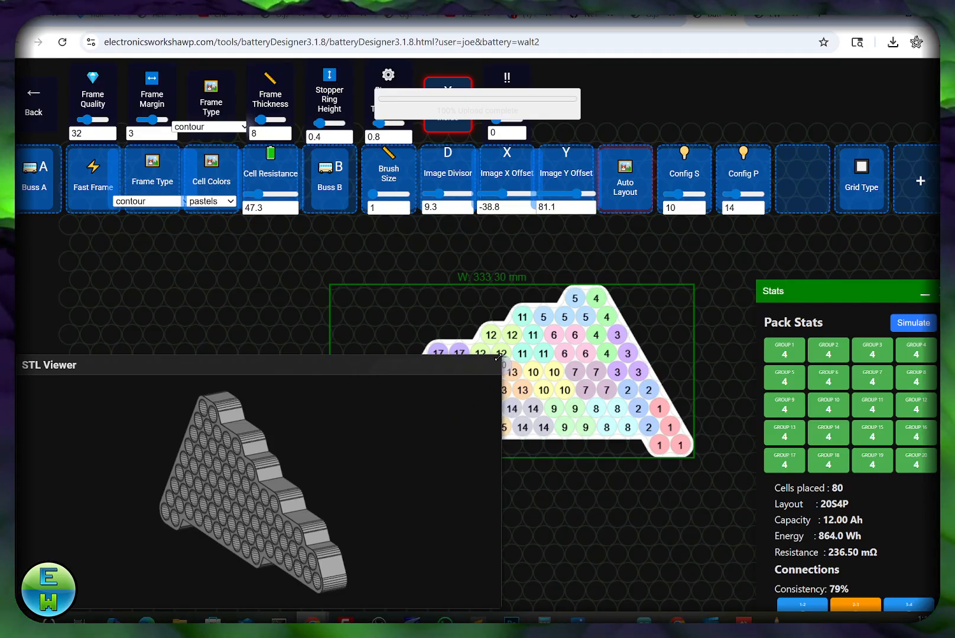
Enlarge the STL Viewer and inspect the newly generated contour frame from the front and up close.
drag(499, 356, 663, 254)
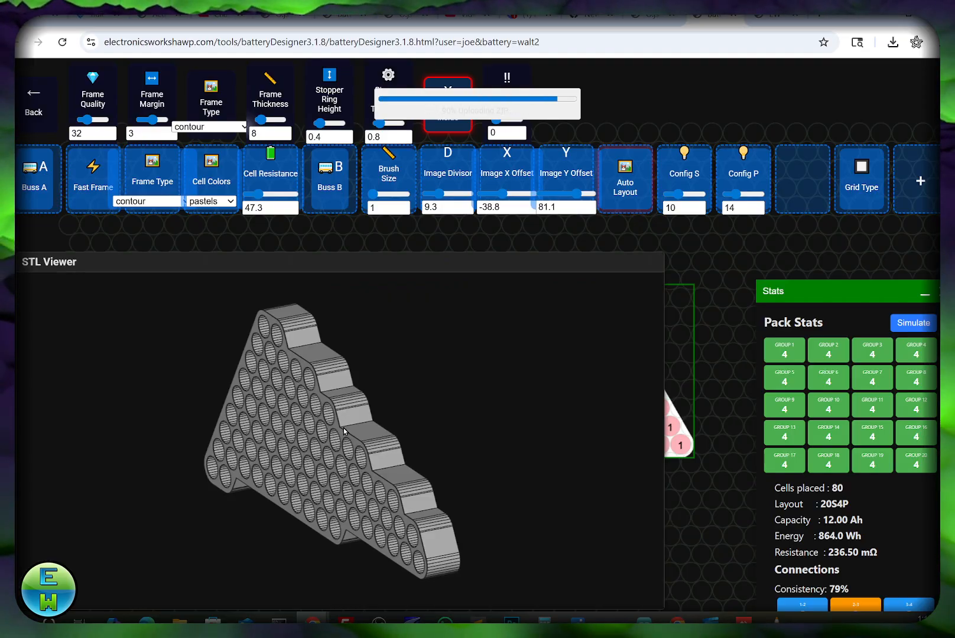
drag(300, 455, 430, 464)
scroll(378, 451, up, 6)
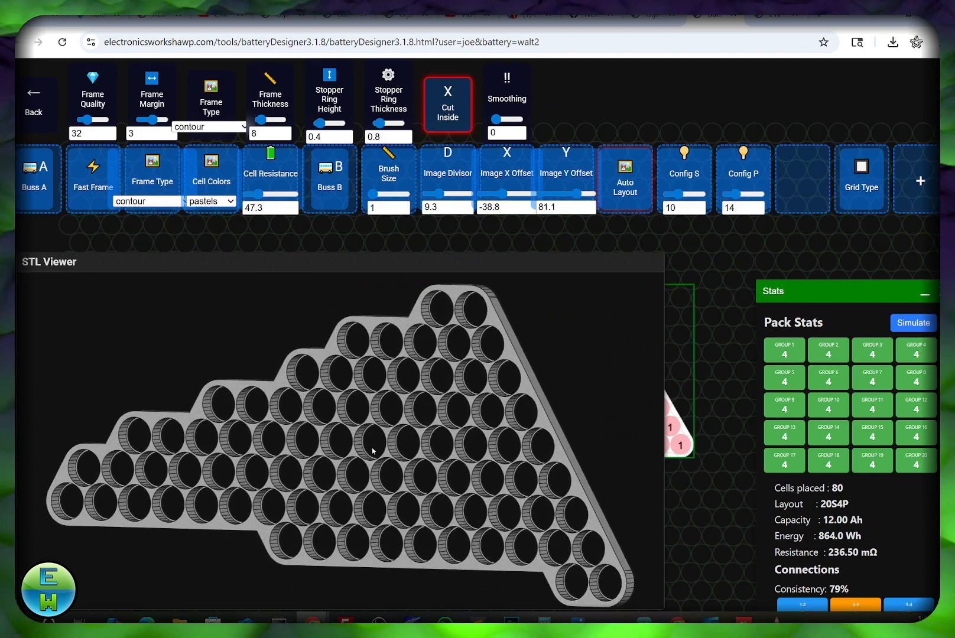
scroll(379, 448, down, 2)
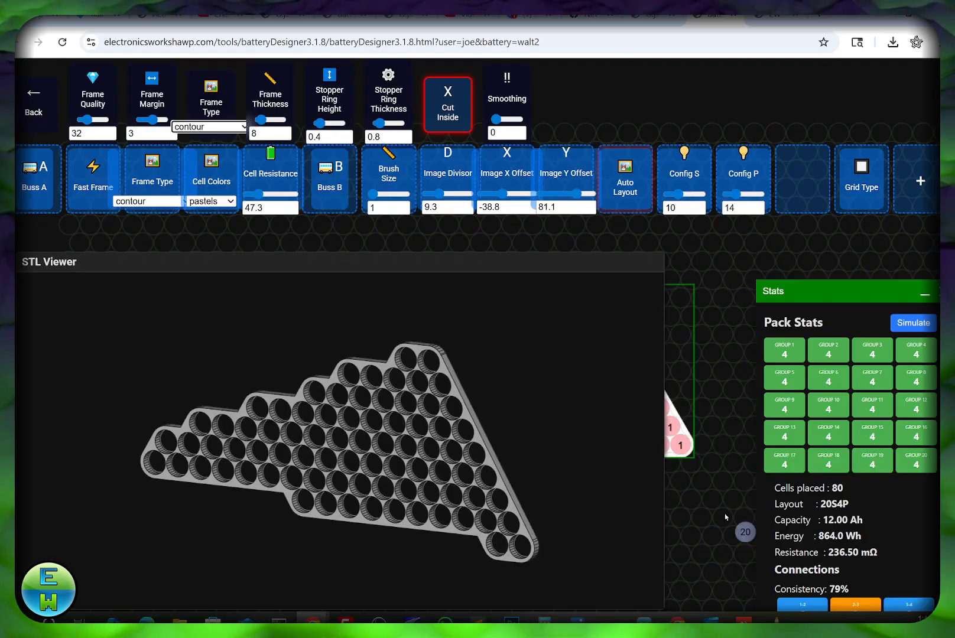
Change the frame type to rounded, generate the frame and inspect it in the widened STL Viewer.
click(217, 128)
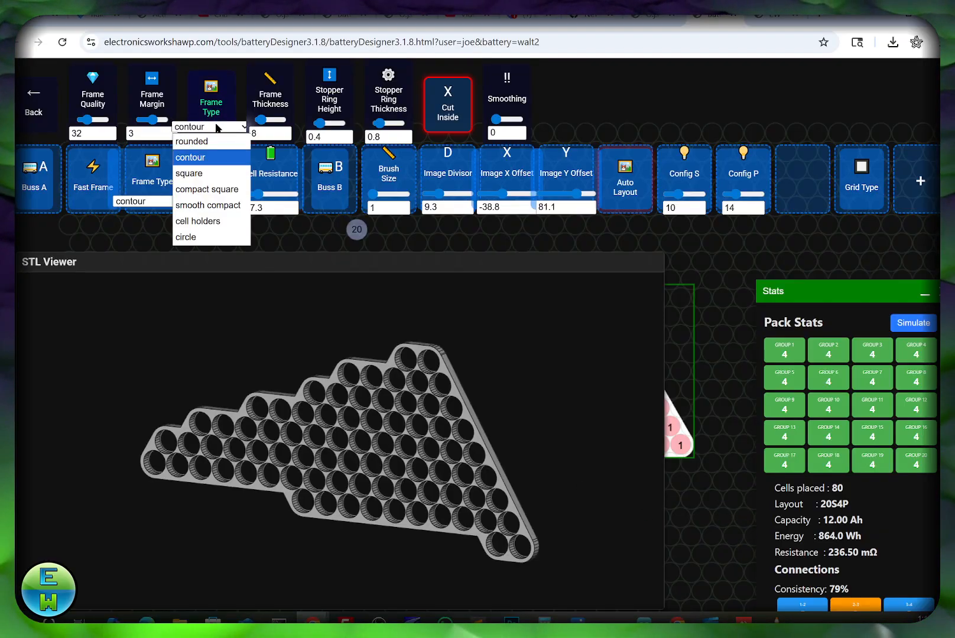
click(211, 142)
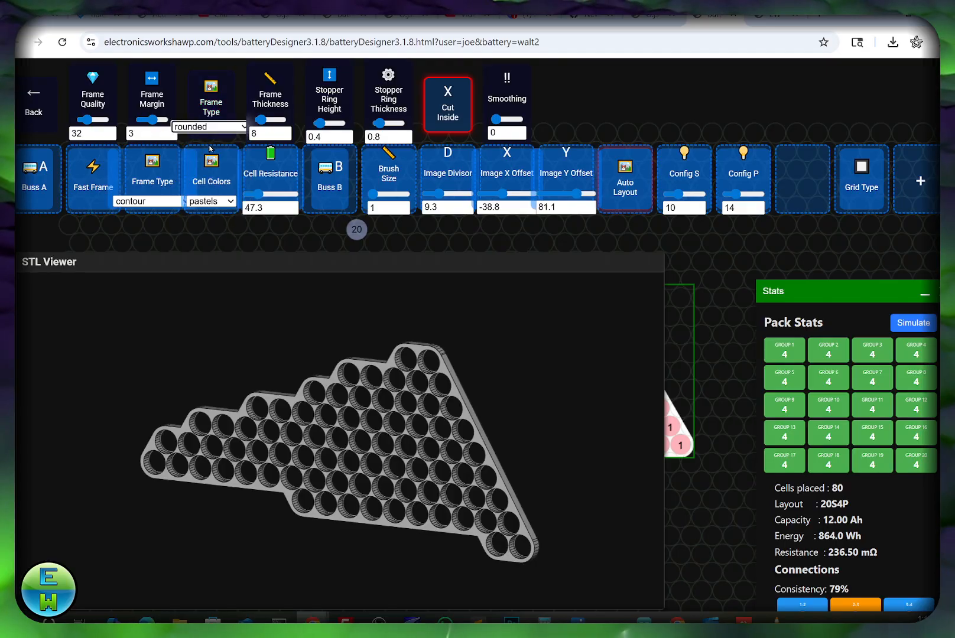
drag(662, 252, 724, 246)
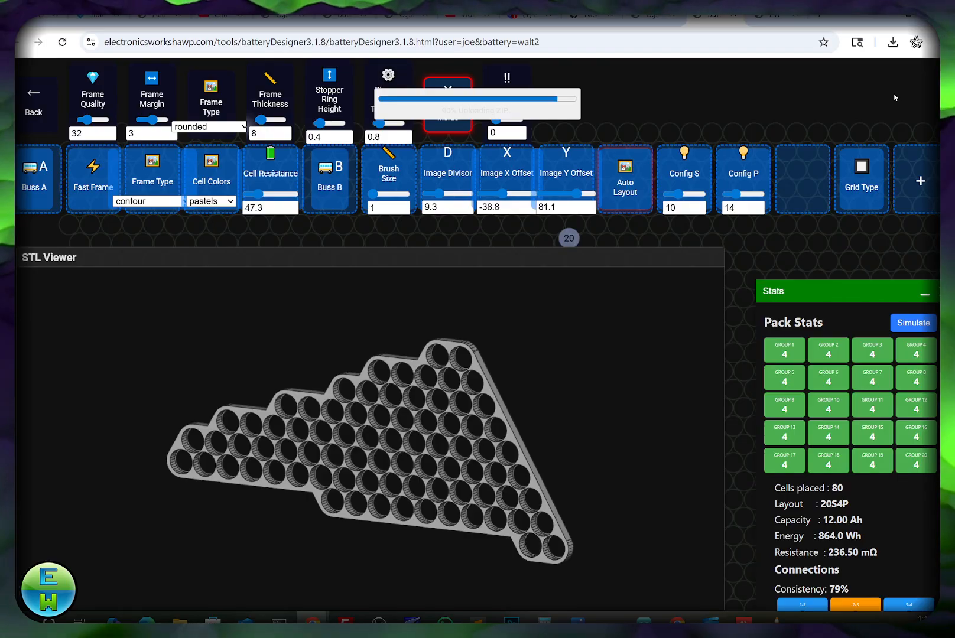
drag(430, 400, 378, 473)
Set the quick slot's frame type to square, generate it with Fast Frame and view the model at an angle.
click(142, 201)
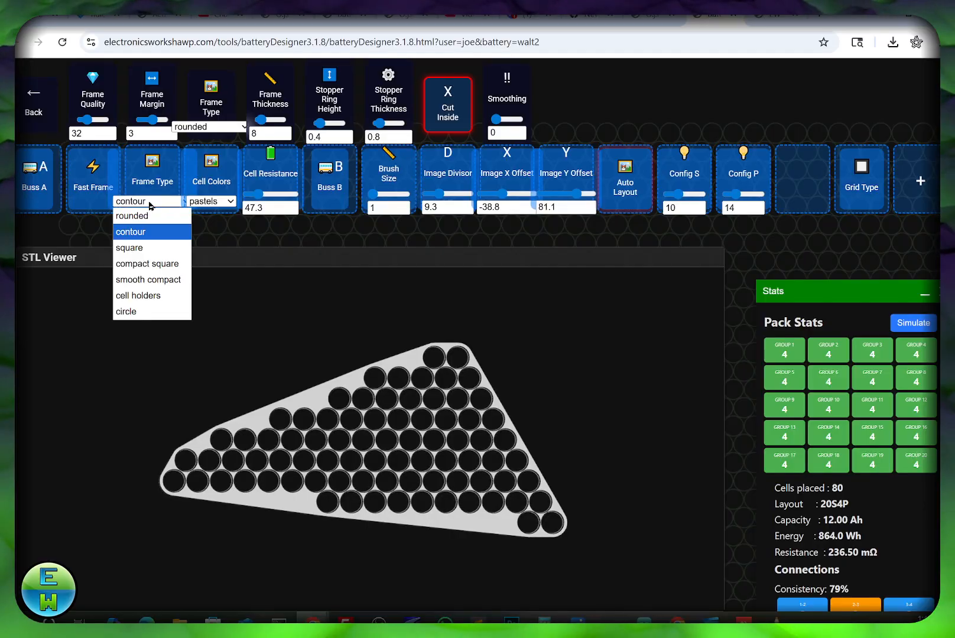
click(139, 247)
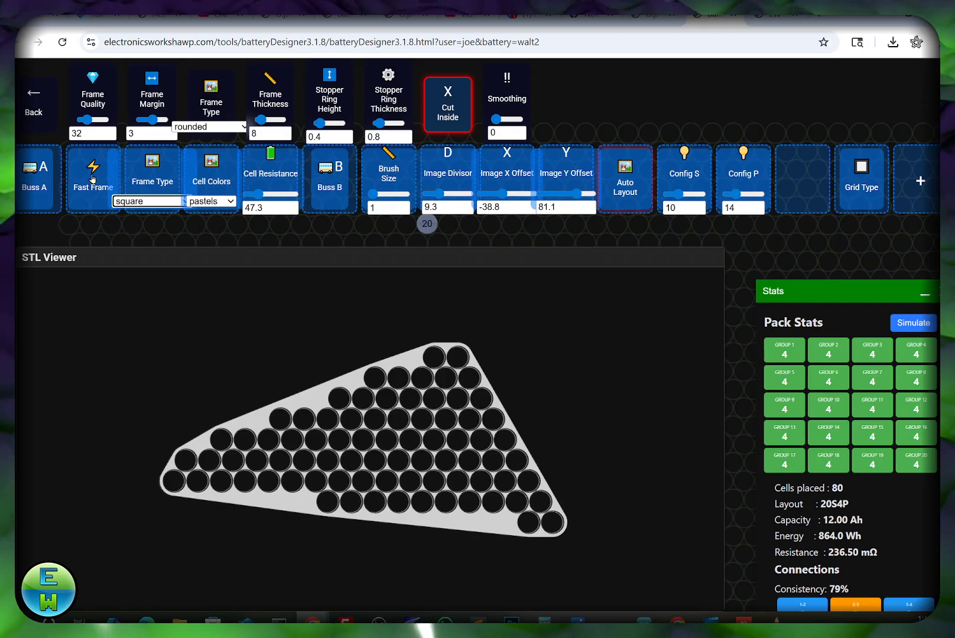
click(92, 179)
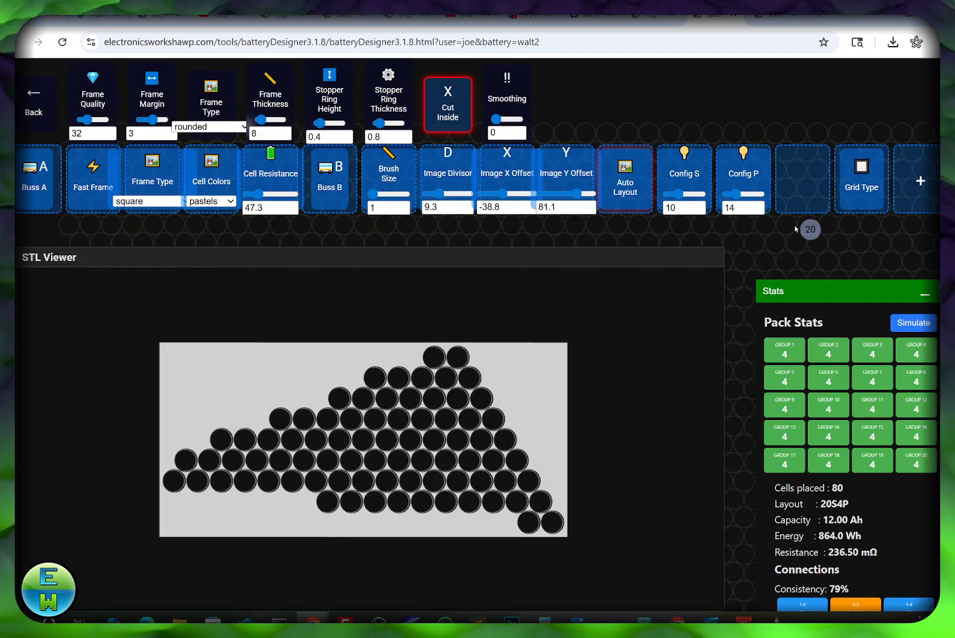
mouse_move(573, 489)
mouse_down()
mouse_move(501, 454)
mouse_move(586, 481)
mouse_move(579, 487)
mouse_up()
Switch the frame type to compact square, generate it with Fast Frame and inspect the stepped outline.
click(210, 127)
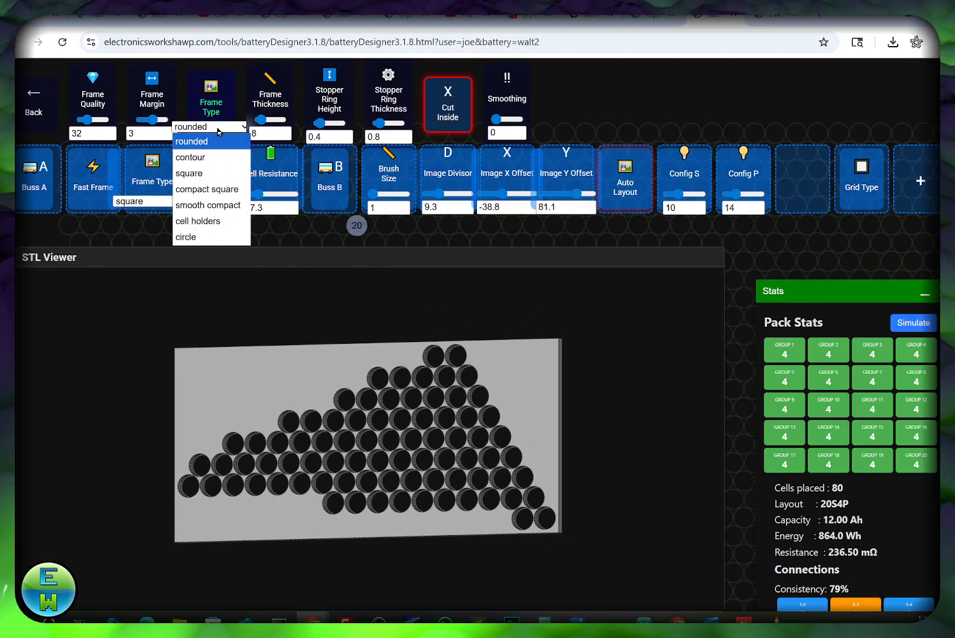
click(201, 192)
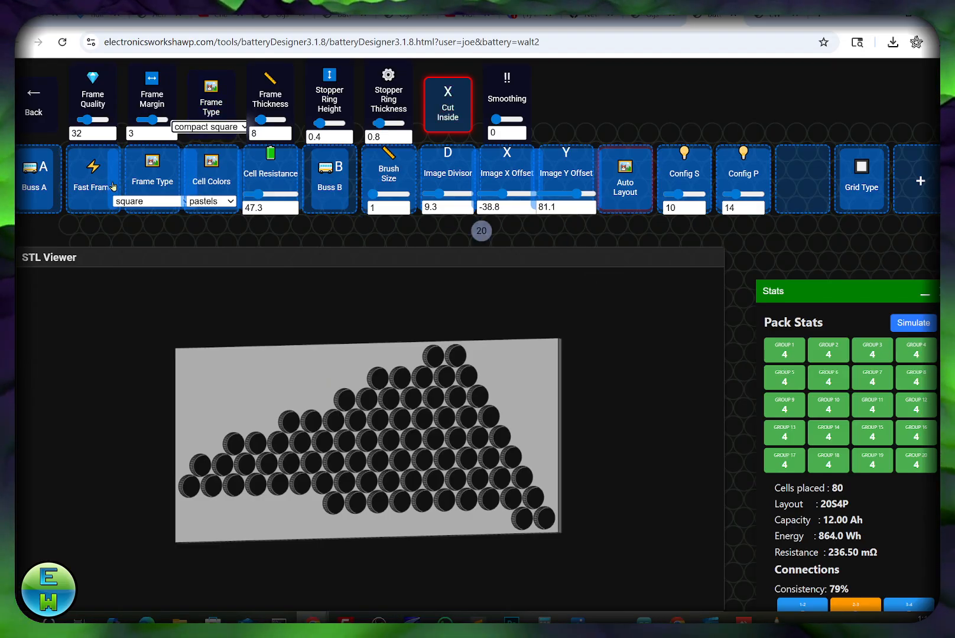
click(91, 171)
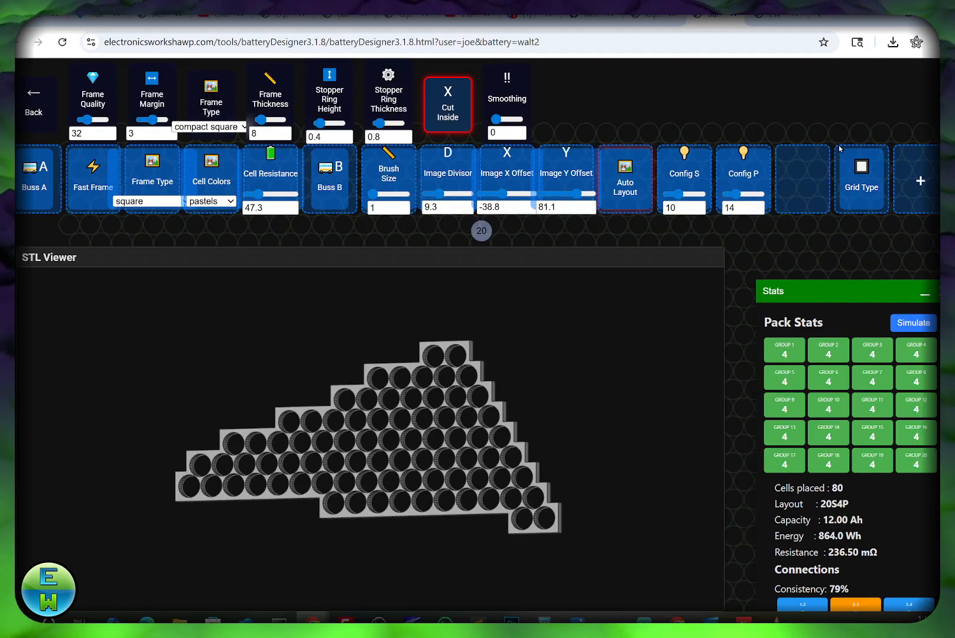
drag(349, 410, 417, 396)
scroll(378, 391, up, 5)
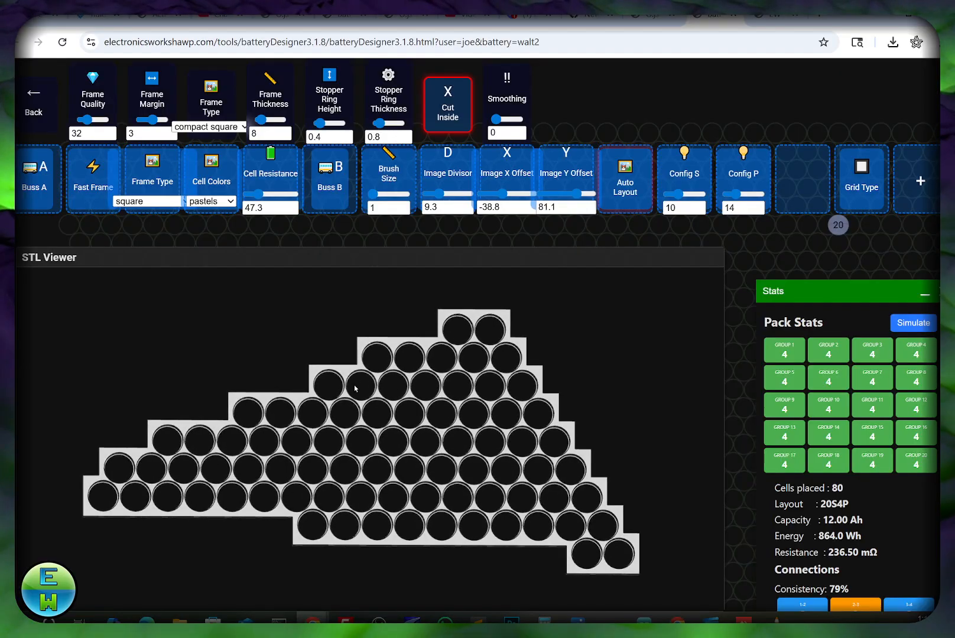
drag(168, 388, 506, 421)
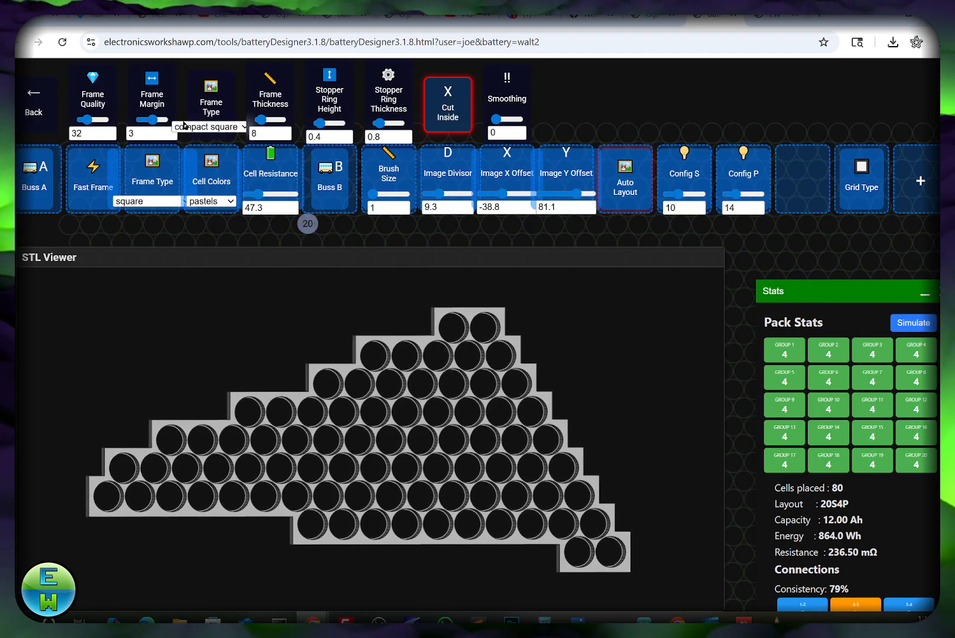
Switch the frame type to smooth compact, generate the frame and examine its edges in the STL Viewer.
click(186, 126)
click(207, 205)
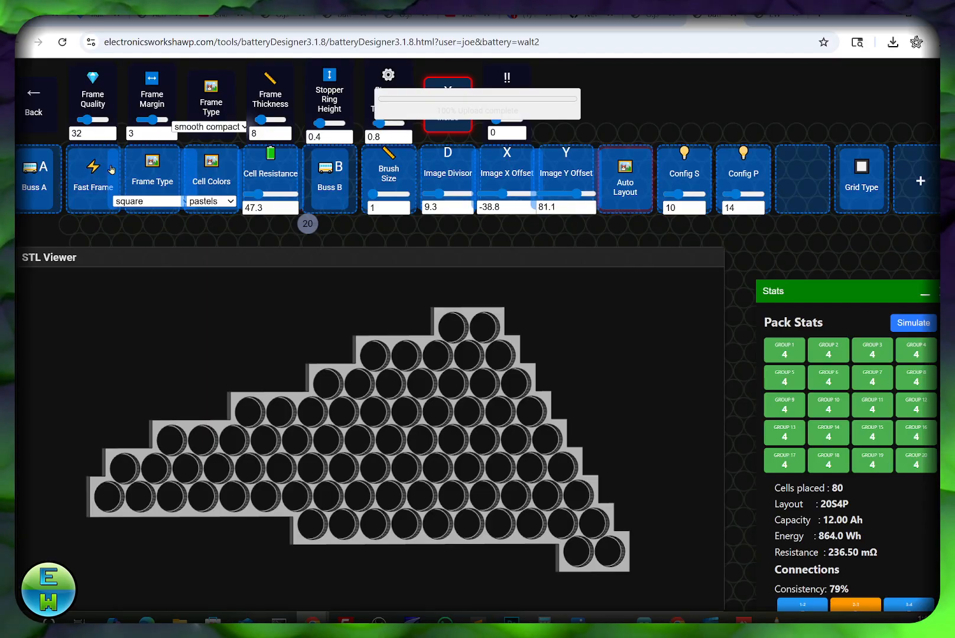
scroll(405, 407, up, 10)
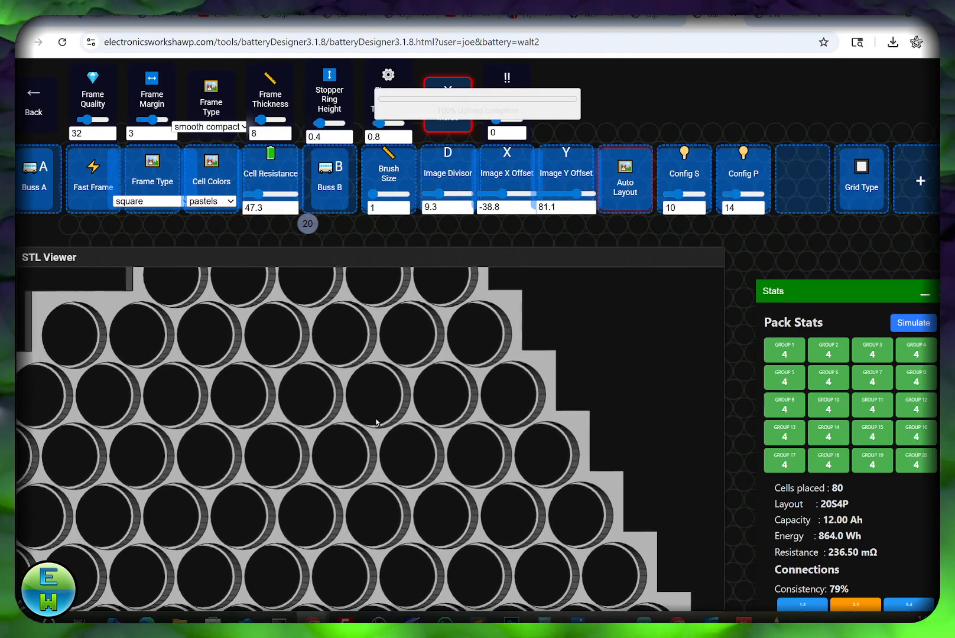
drag(285, 416, 283, 438)
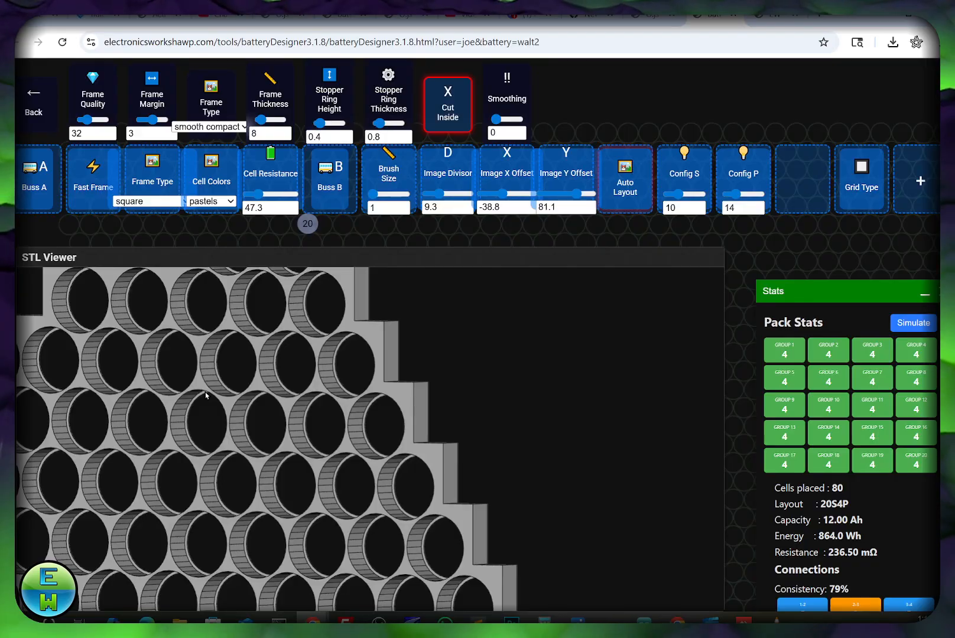
scroll(276, 394, up, 3)
drag(277, 394, 262, 319)
scroll(262, 319, down, 5)
Change the frame type to cell holders, generate it with Fast Frame and rotate the model to inspect it.
click(210, 126)
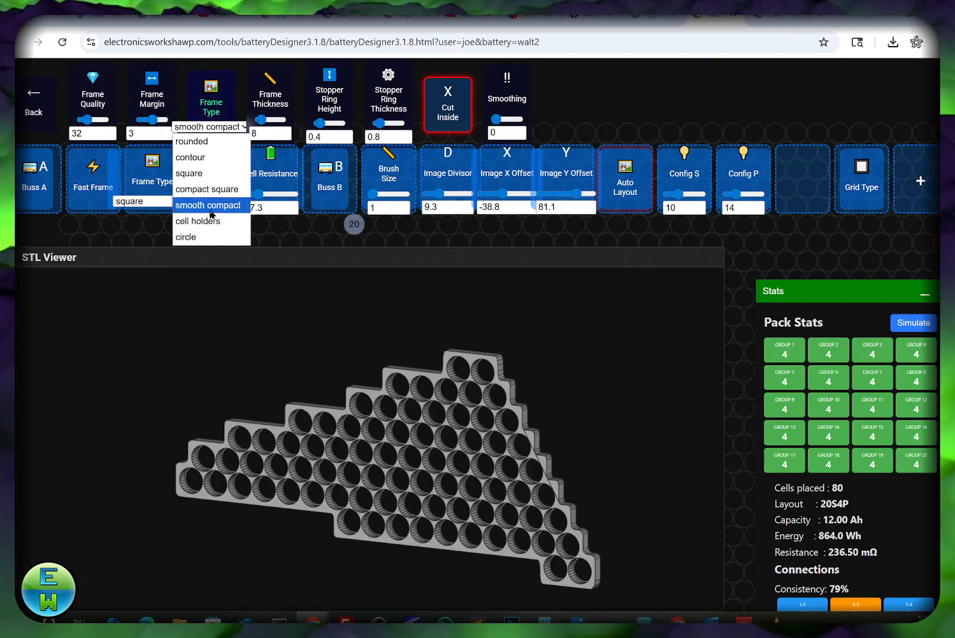
click(206, 228)
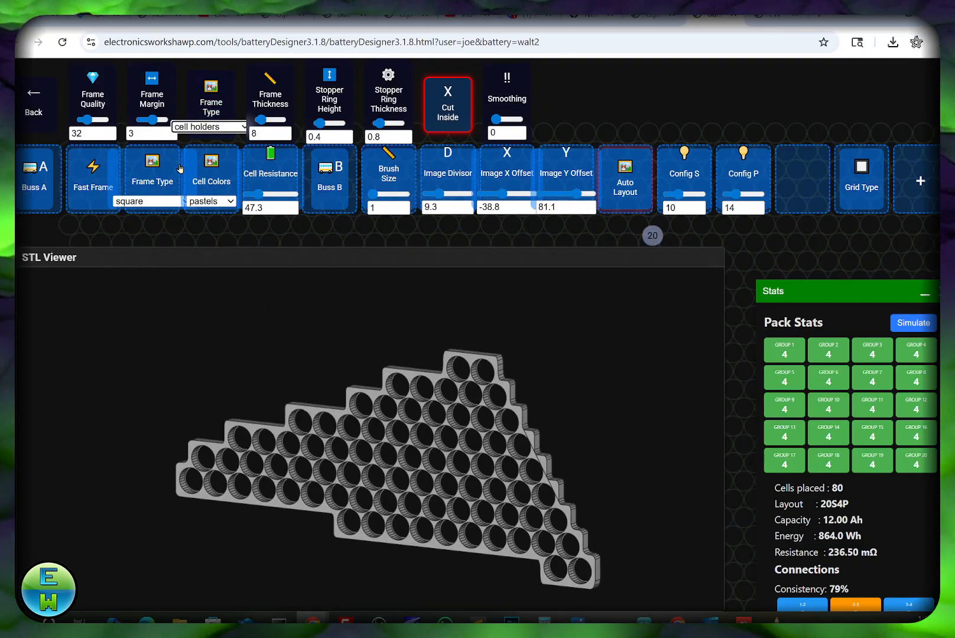
click(87, 172)
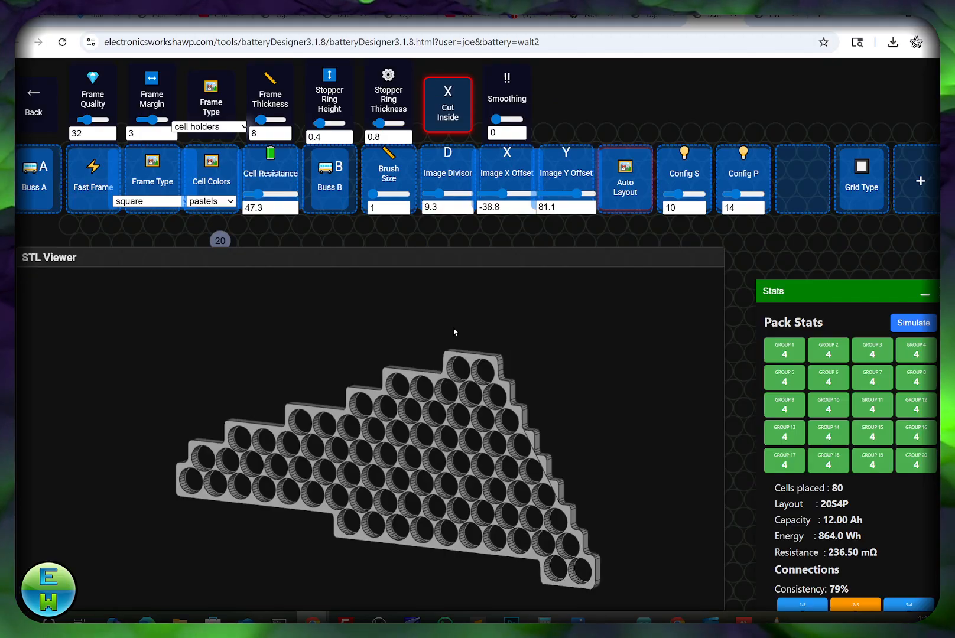
drag(451, 381, 497, 398)
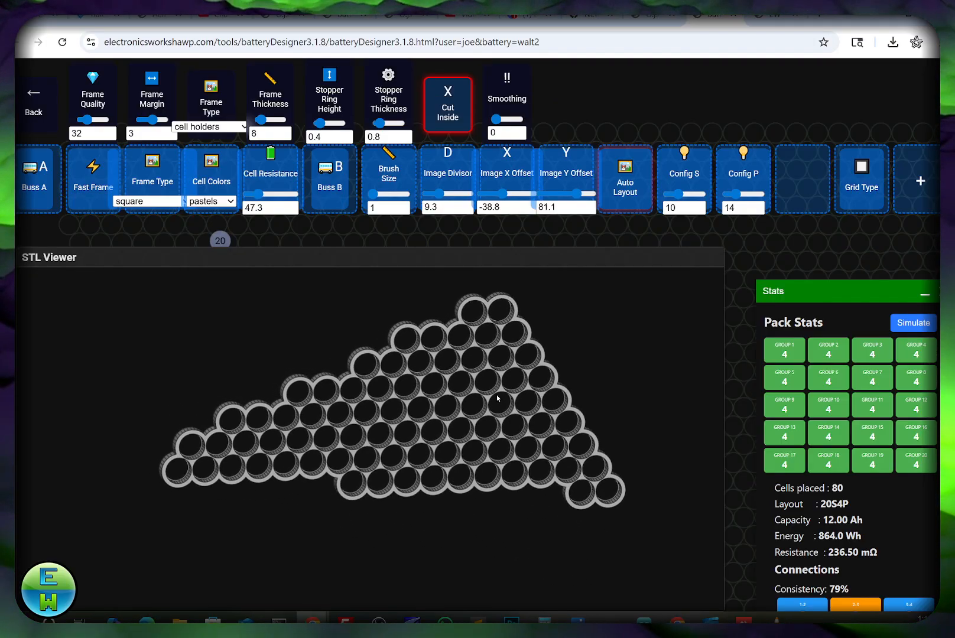
Change the frame type to circle, make the STL Viewer slightly taller and generate the frame with Fast Frame.
click(216, 127)
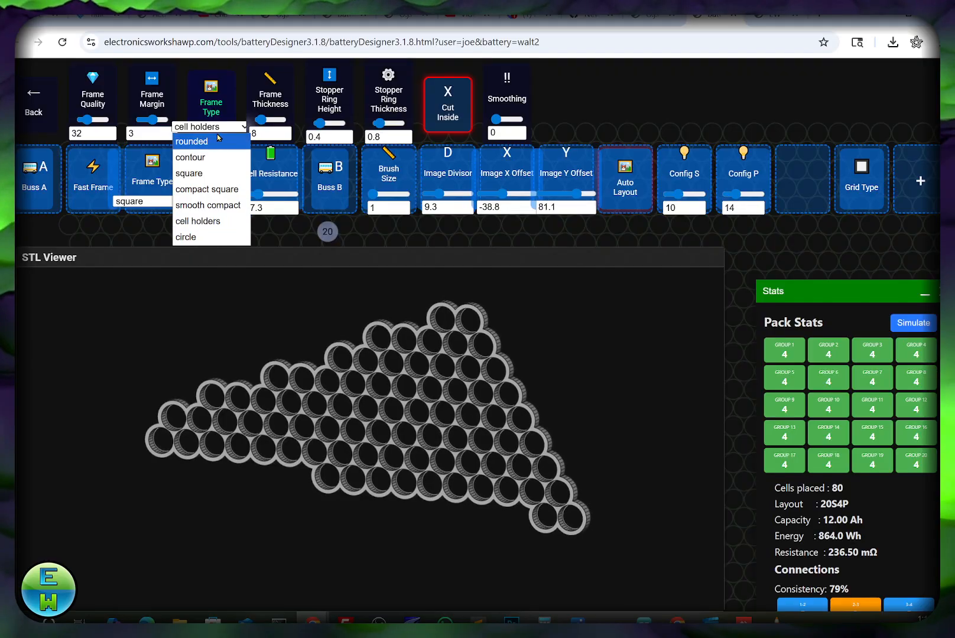
click(188, 237)
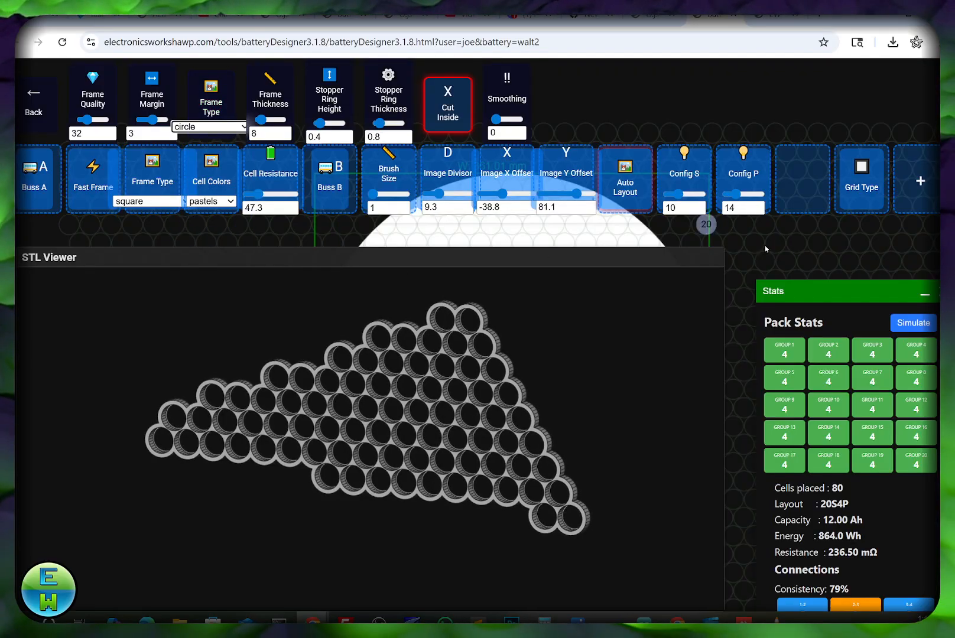
mouse_move(723, 248)
mouse_down()
mouse_move(549, 473)
mouse_move(473, 544)
mouse_move(567, 422)
mouse_move(751, 233)
mouse_move(721, 236)
mouse_up()
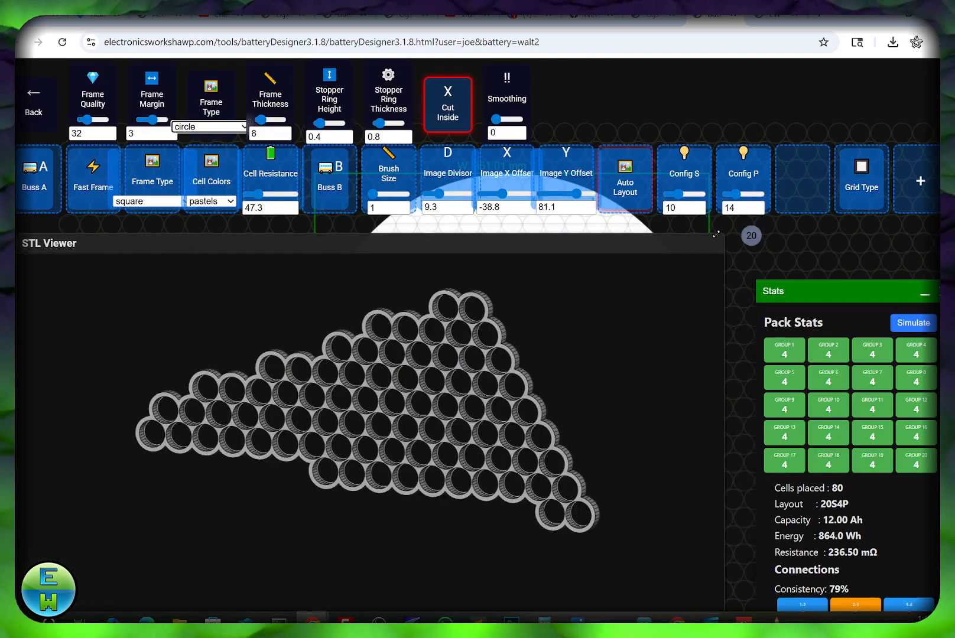
click(81, 185)
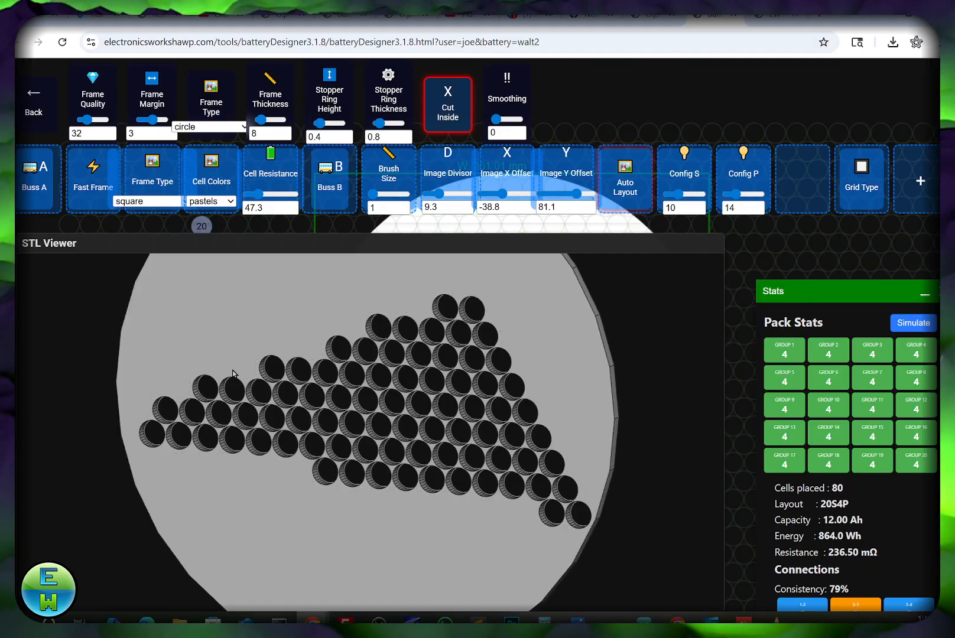
Return the frame type to contour, regenerate the frame and examine its upper corner and sloped edge closely in the STL Viewer.
click(209, 126)
click(209, 157)
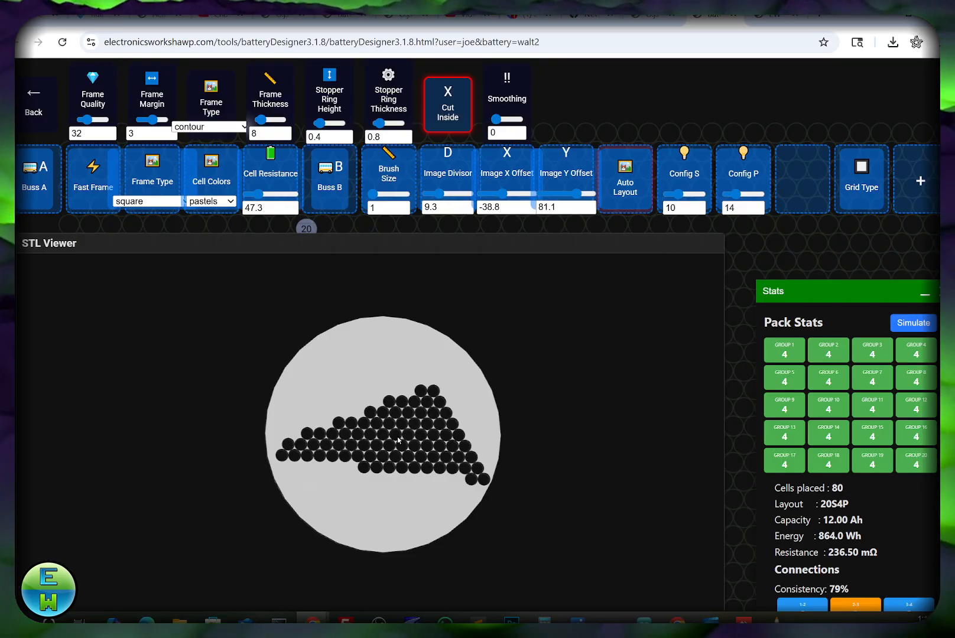
drag(492, 436, 438, 436)
scroll(416, 431, up, 3)
scroll(438, 434, up, 5)
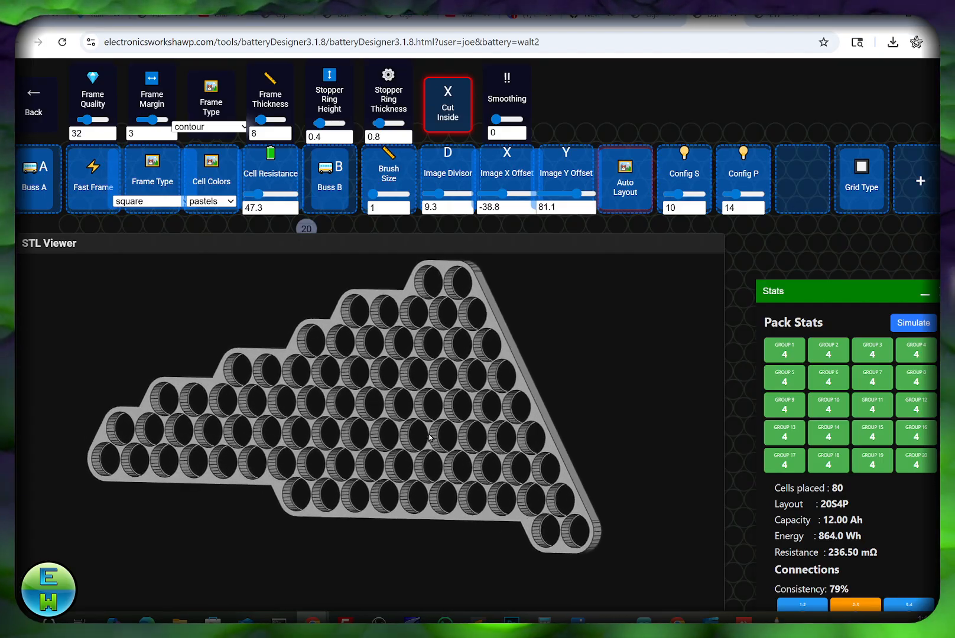
drag(447, 282, 469, 354)
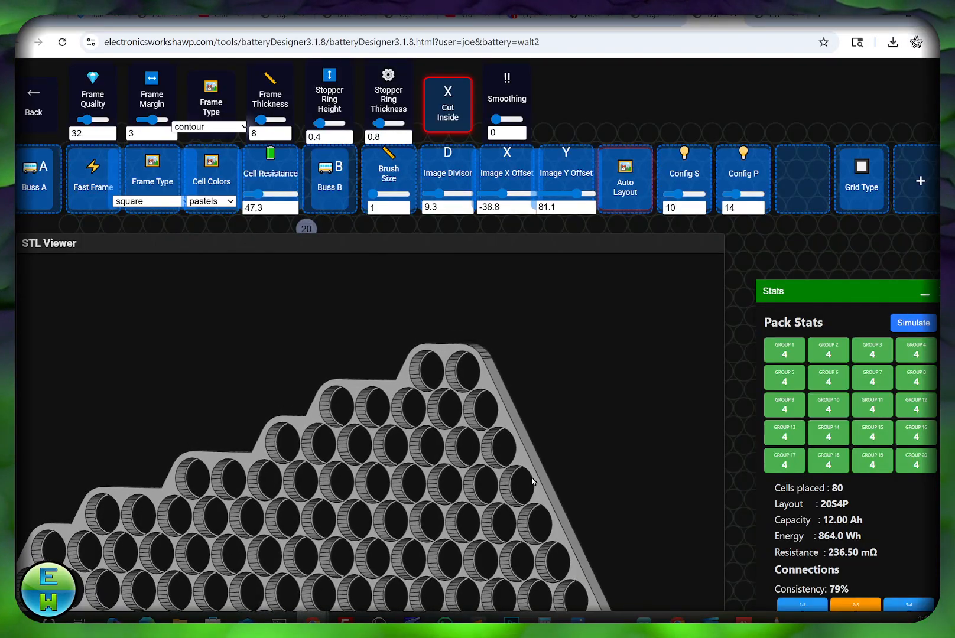
scroll(523, 452, up, 8)
drag(554, 393, 578, 425)
scroll(579, 425, down, 4)
scroll(579, 428, down, 5)
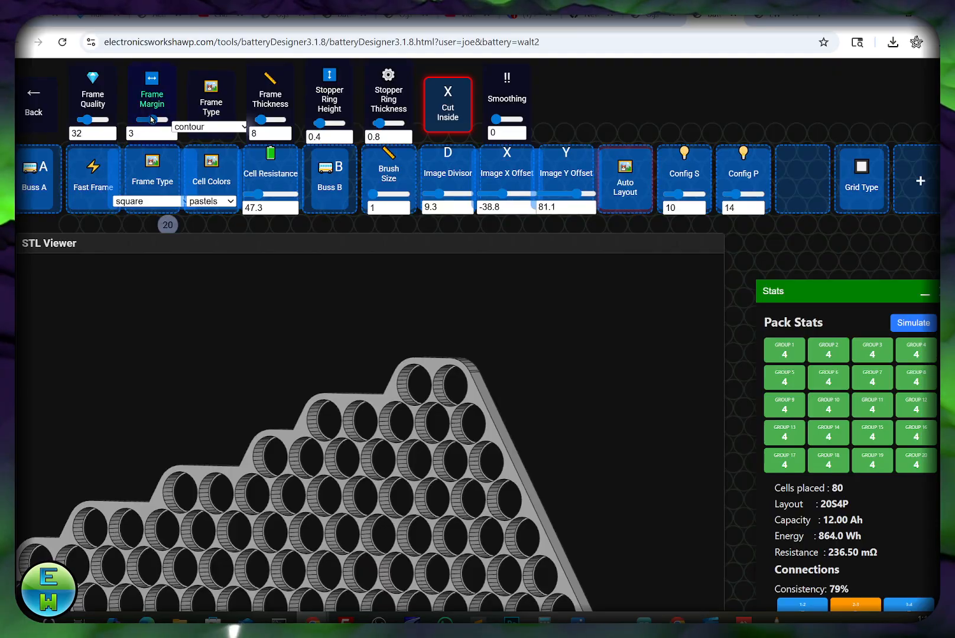
Shrink the STL Viewer to uncover the pack layout and raise the frame margin to 10.
click(727, 232)
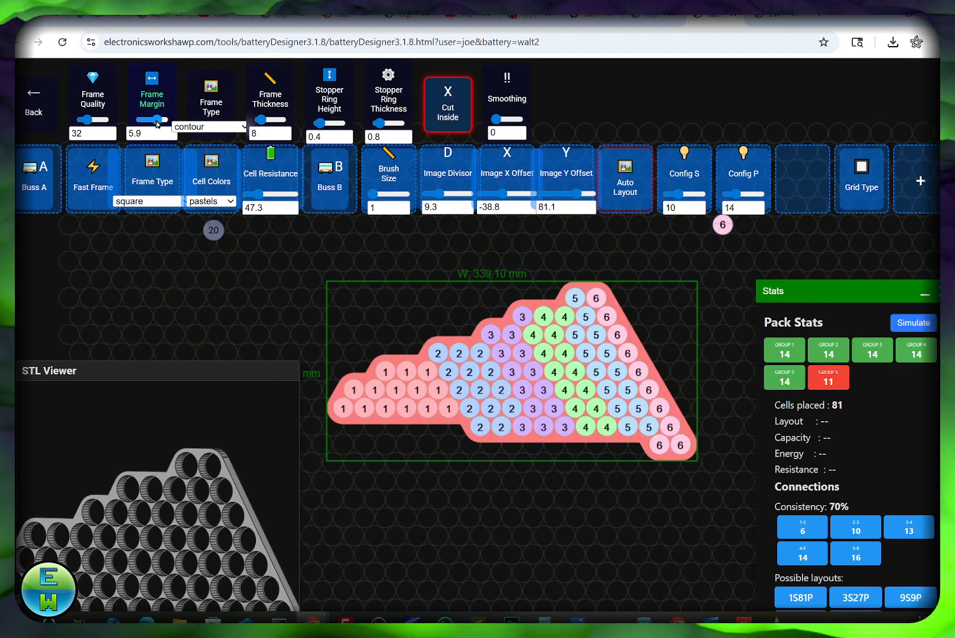
drag(158, 120, 183, 132)
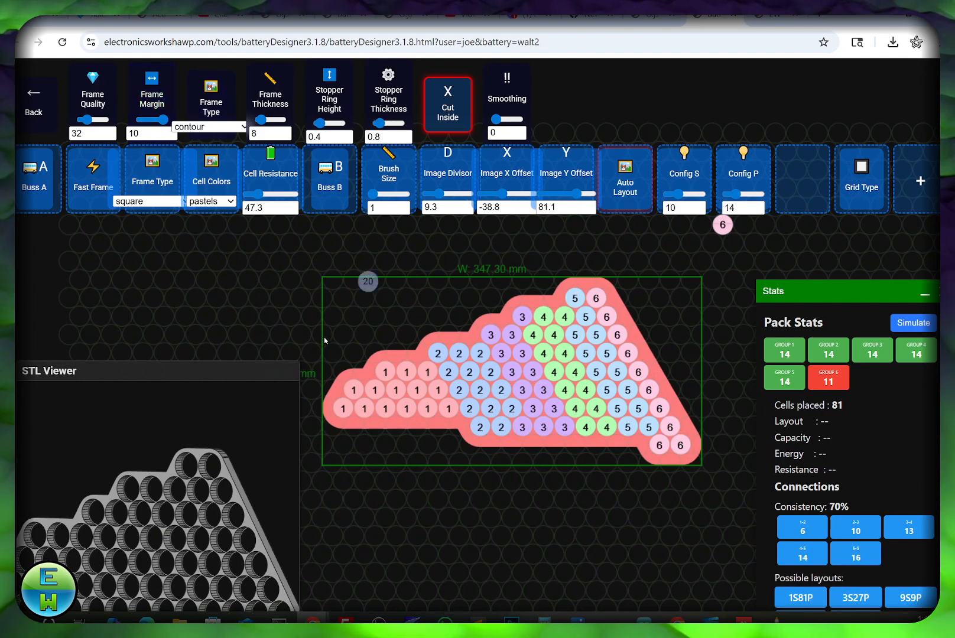
Generate the wide-margin contour frame with Fast Frame, move the STL Viewer below the pack layout's left end and inspect the model.
click(92, 177)
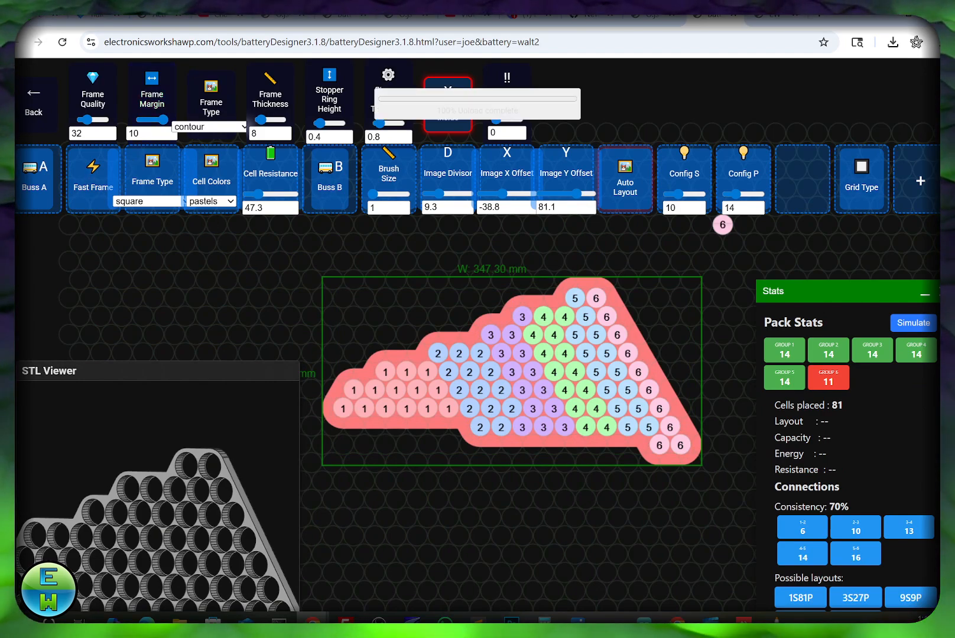
drag(204, 362, 218, 322)
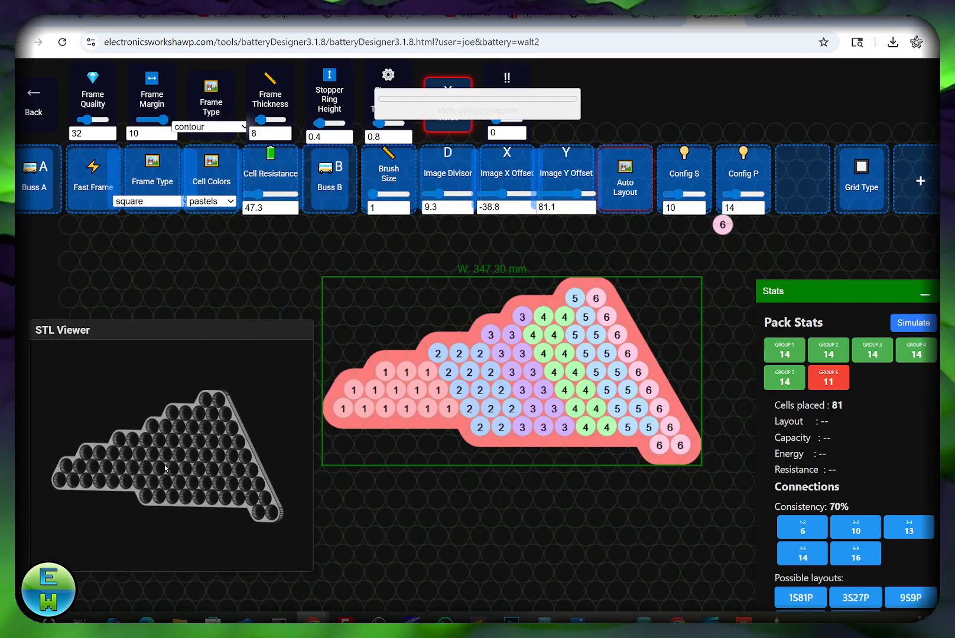
drag(215, 333, 192, 368)
drag(290, 353, 296, 432)
scroll(173, 533, up, 6)
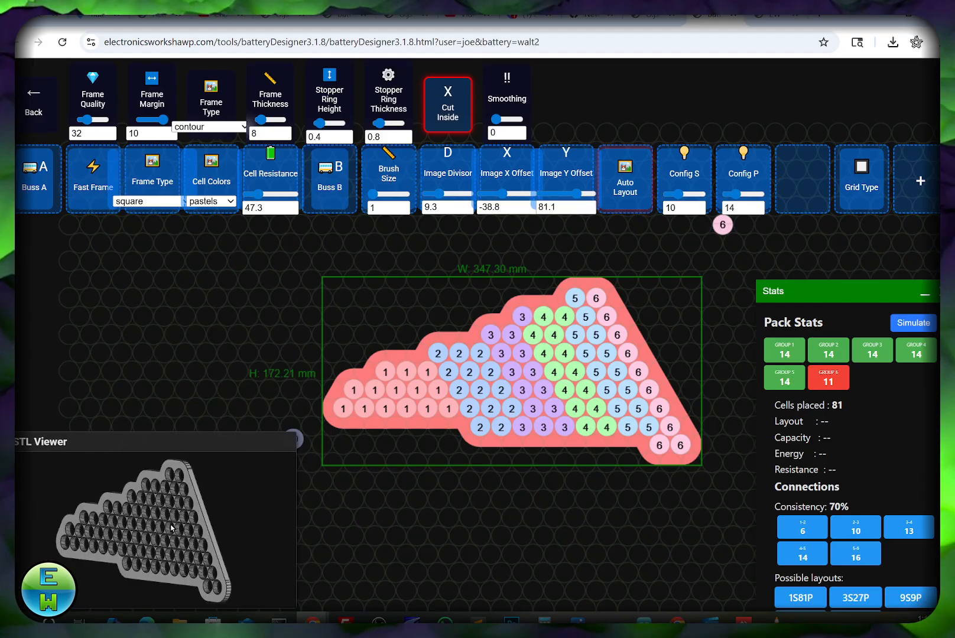
mouse_move(176, 544)
mouse_down()
mouse_move(202, 526)
mouse_move(150, 527)
mouse_move(180, 532)
mouse_up()
scroll(192, 527, up, 4)
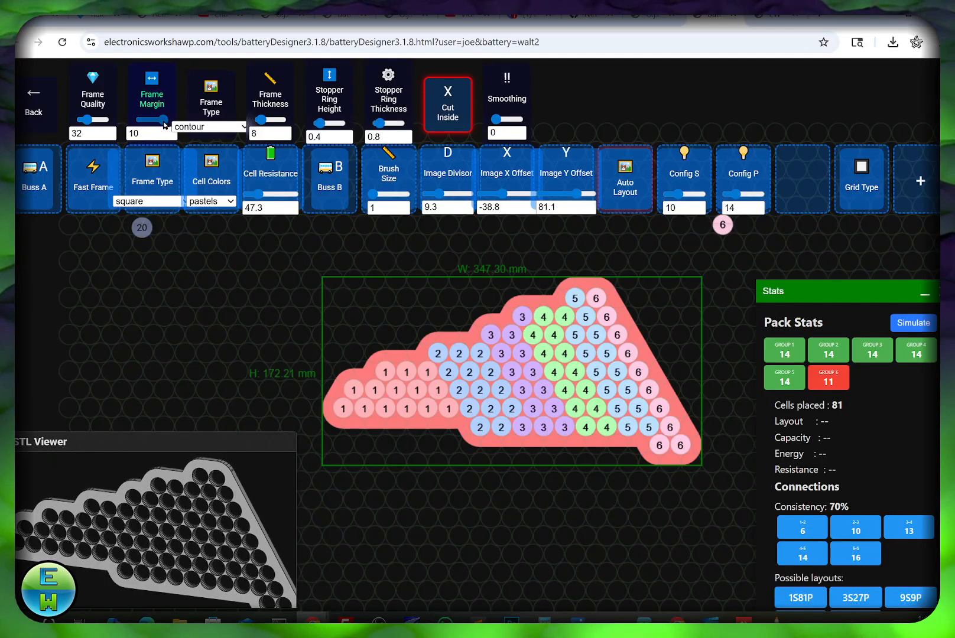
Set the frame margin to -1.9, regenerate the frame with Fast Frame and inspect its trimmed outer edge in an enlarged STL Viewer.
drag(164, 122, 149, 121)
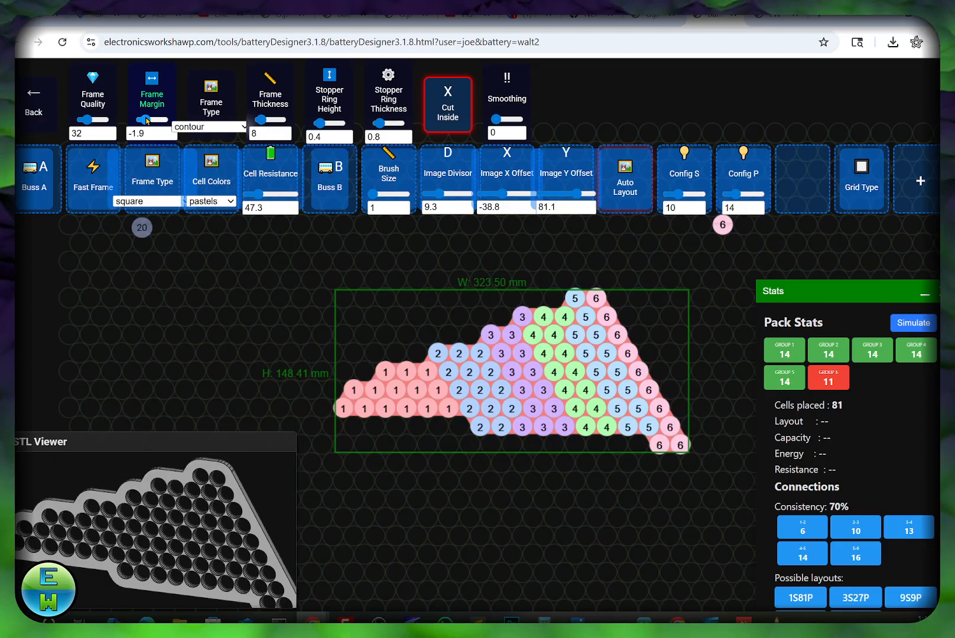
click(92, 179)
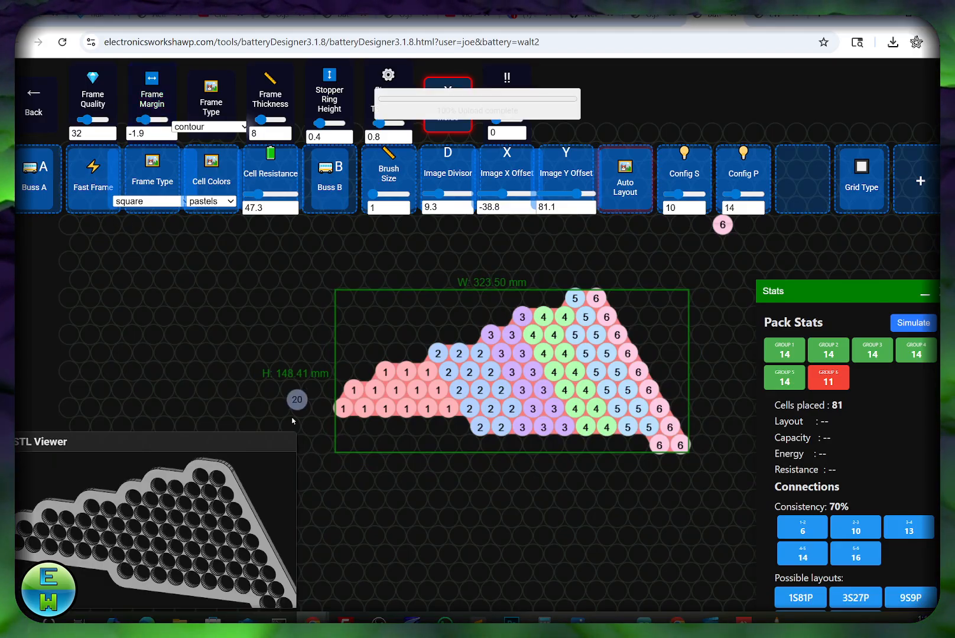
click(289, 428)
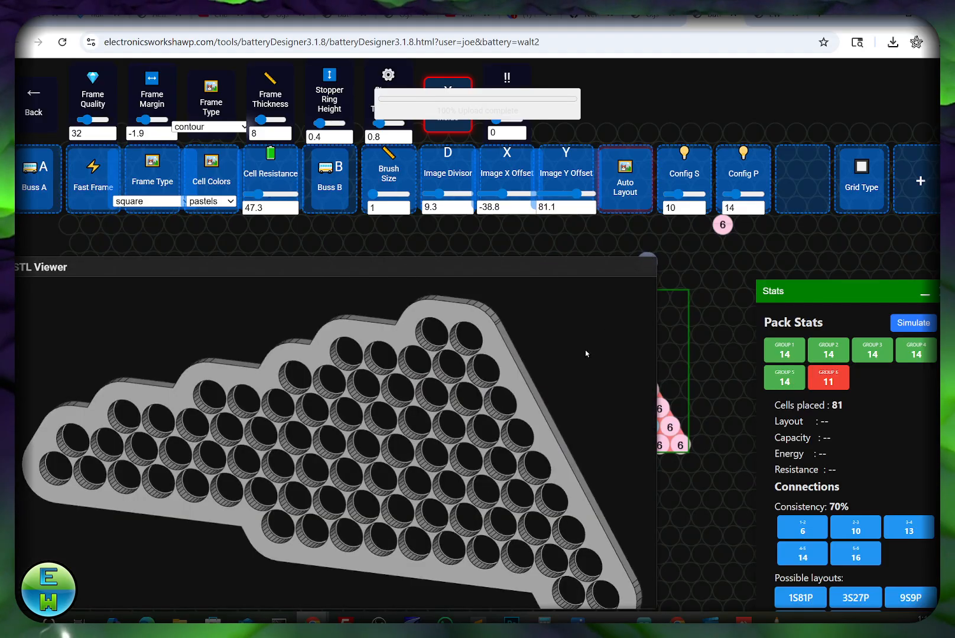
mouse_move(416, 445)
mouse_down()
mouse_move(410, 402)
mouse_move(418, 423)
mouse_up()
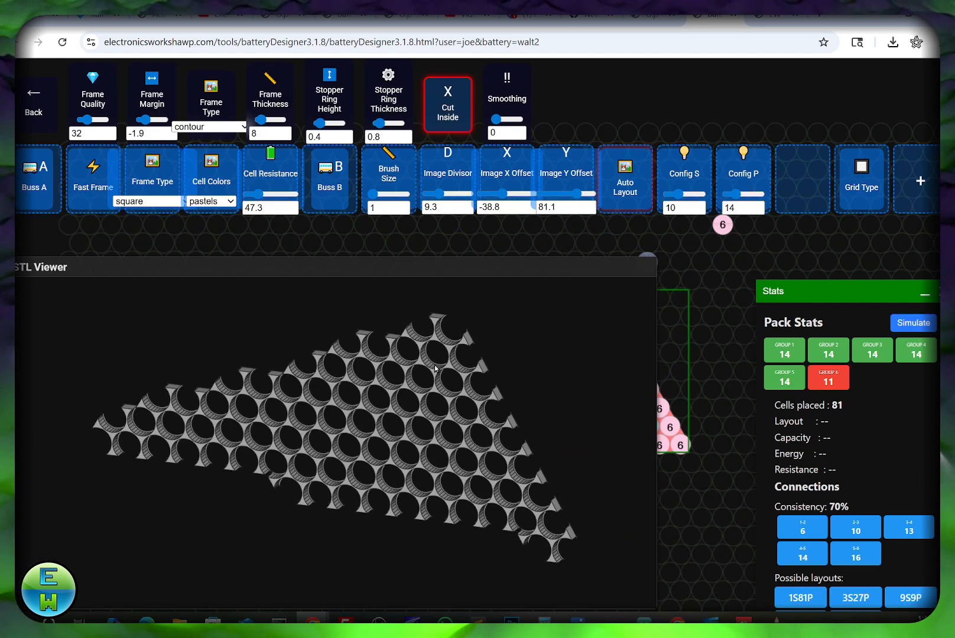
drag(396, 429, 364, 396)
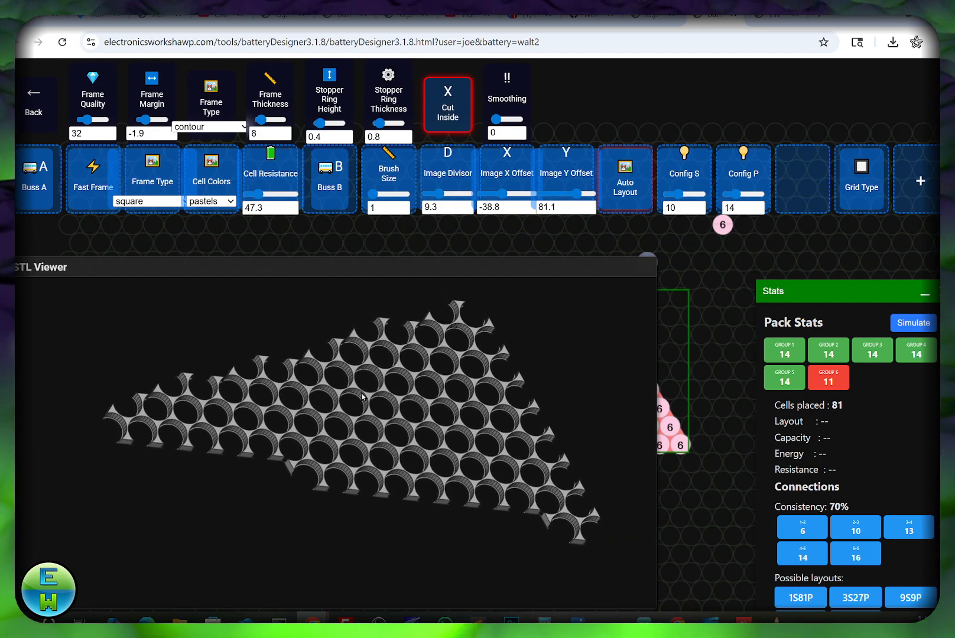
scroll(362, 396, up, 5)
scroll(361, 397, down, 5)
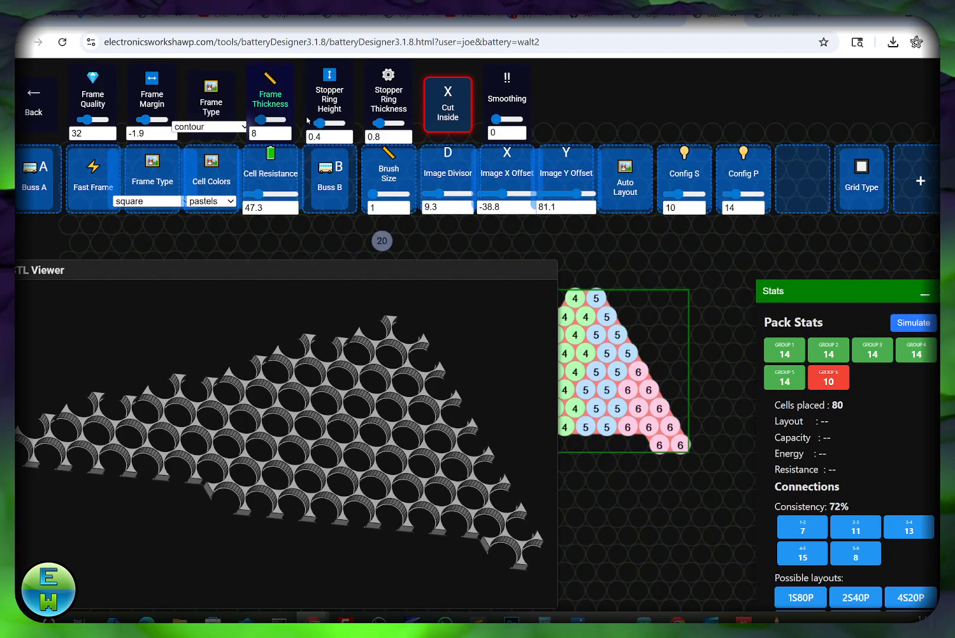
Set the stopper ring height to 3.2, regenerate the frame and examine the rings inside the cell holes closely.
scroll(410, 406, up, 10)
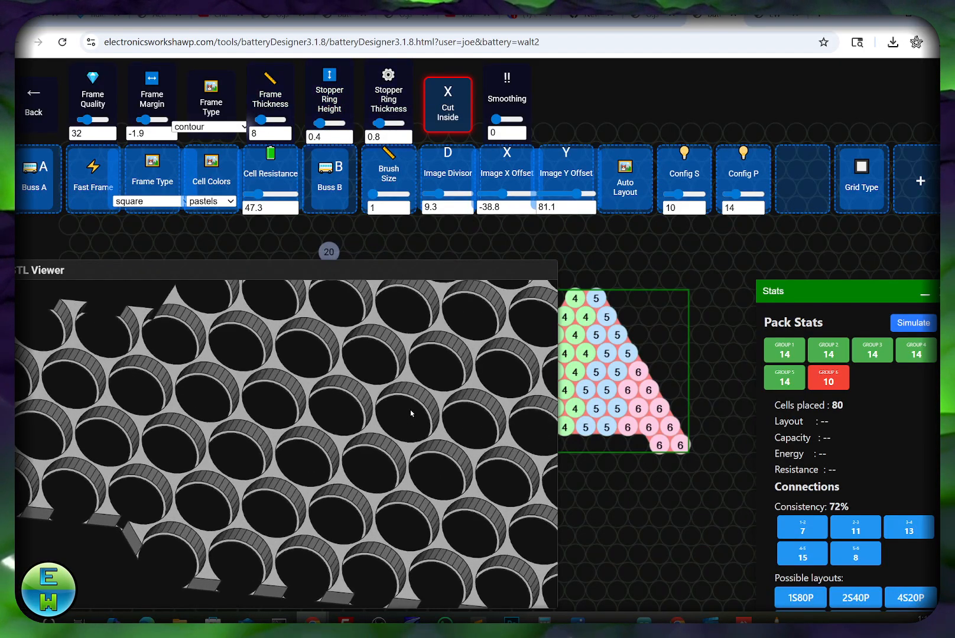
scroll(398, 405, up, 4)
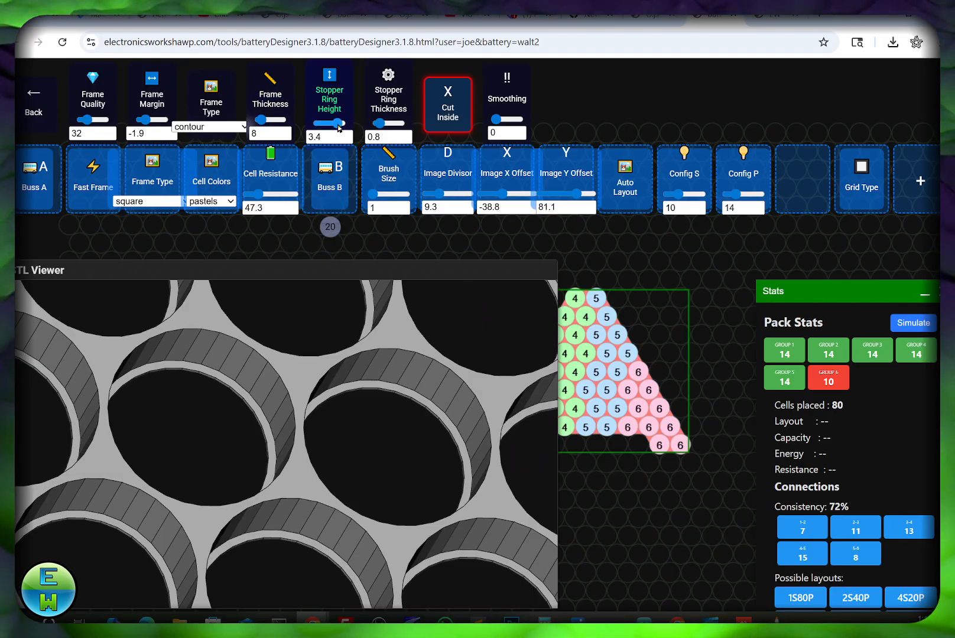
click(88, 167)
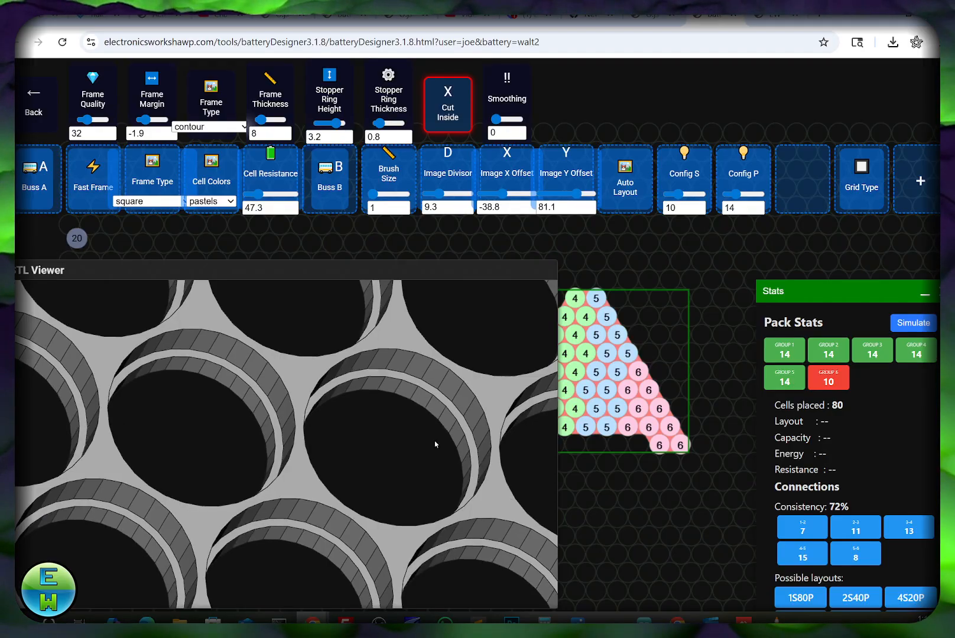
scroll(419, 464, up, 4)
scroll(412, 462, down, 2)
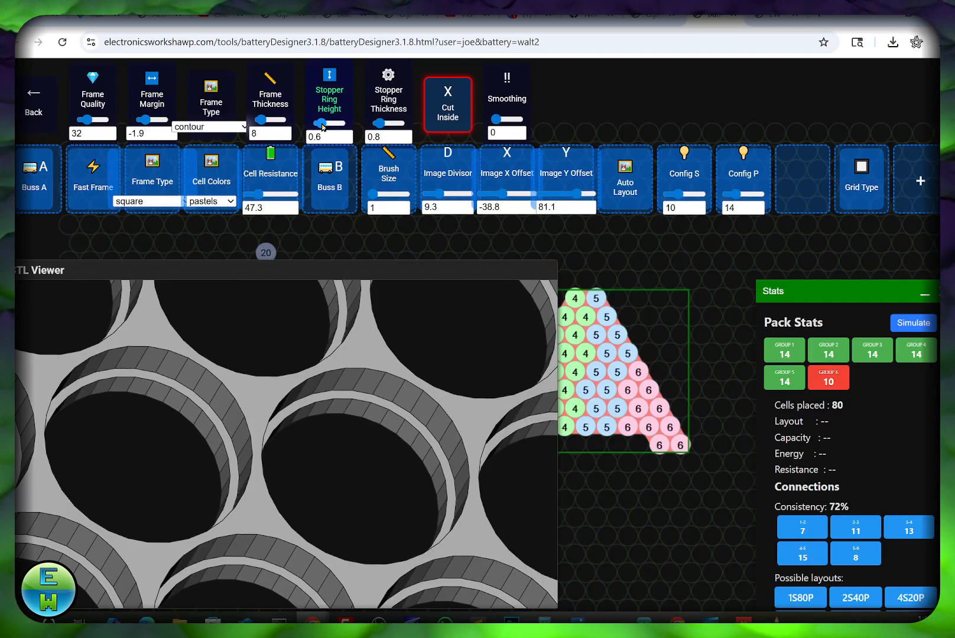
Set the stopper ring height to 0.8 and the stopper ring thickness to 4.7, and regenerate the frame with Fast Frame.
drag(322, 127, 324, 127)
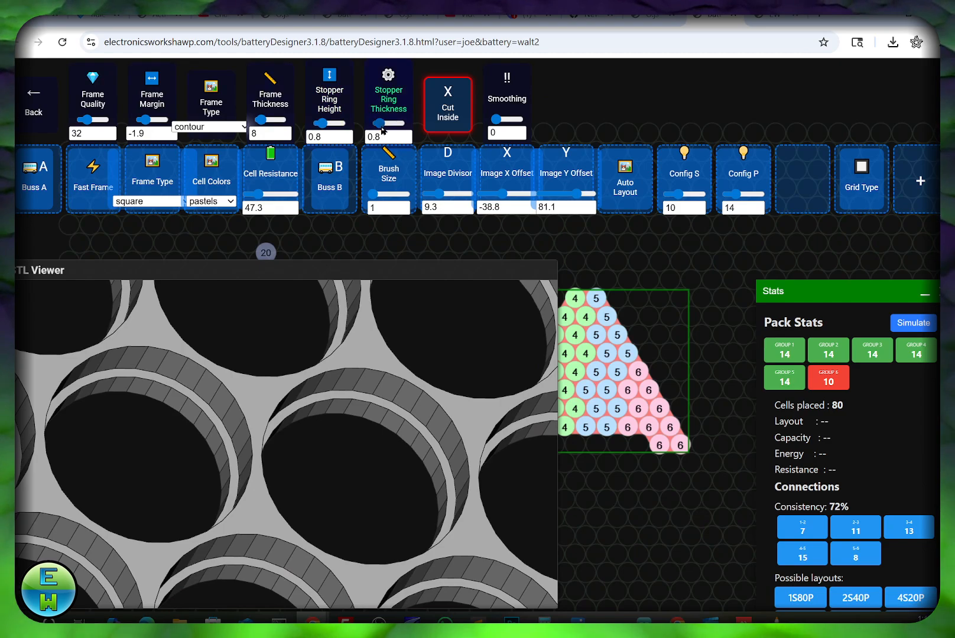
drag(388, 126, 392, 126)
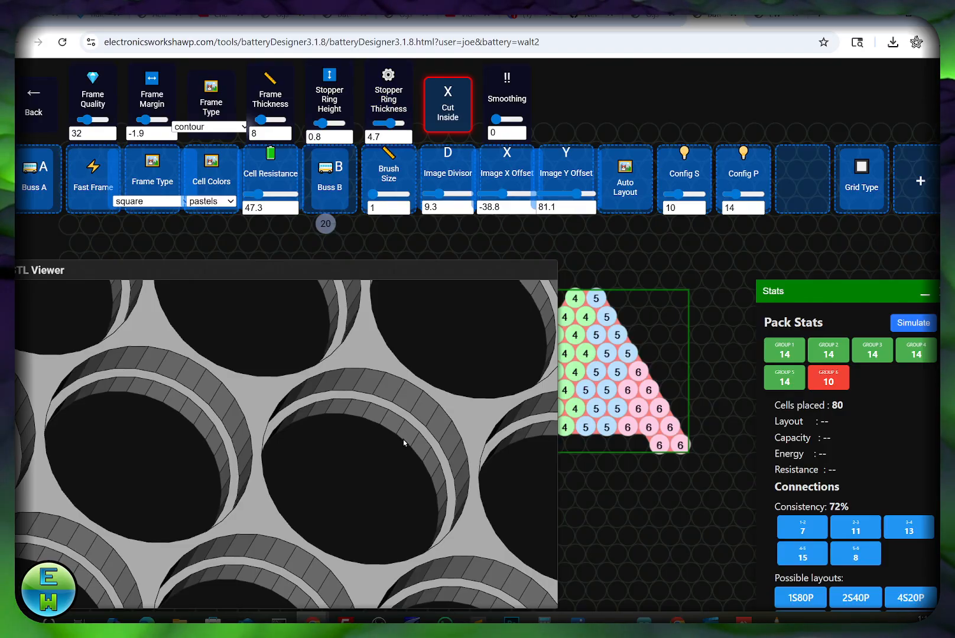
click(88, 185)
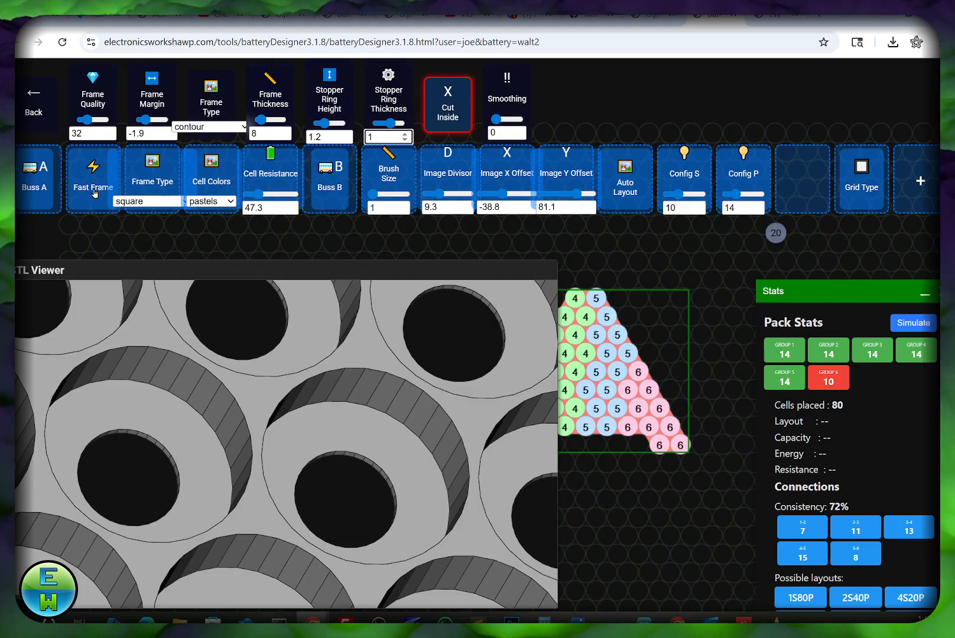
Set the stopper ring height to 1.2 and its thickness to 1, regenerate the frame and inspect the rings from several angles.
click(92, 172)
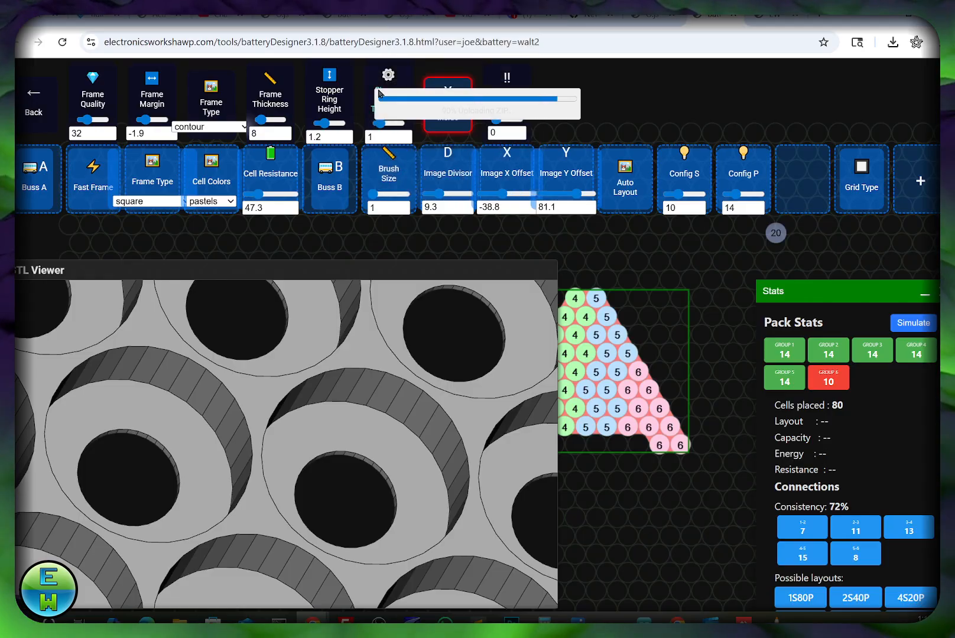
scroll(341, 426, down, 10)
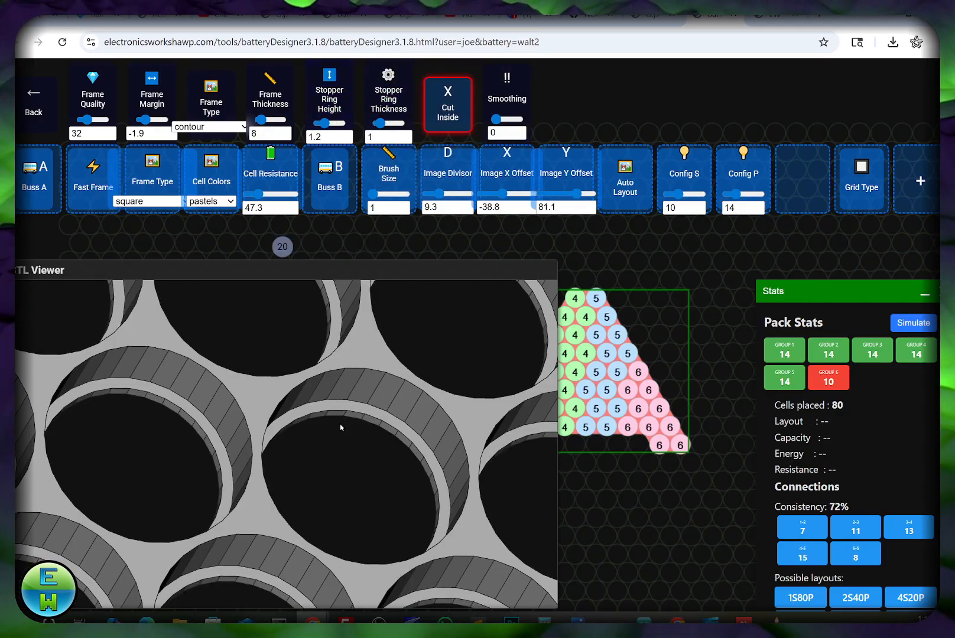
scroll(318, 441, up, 10)
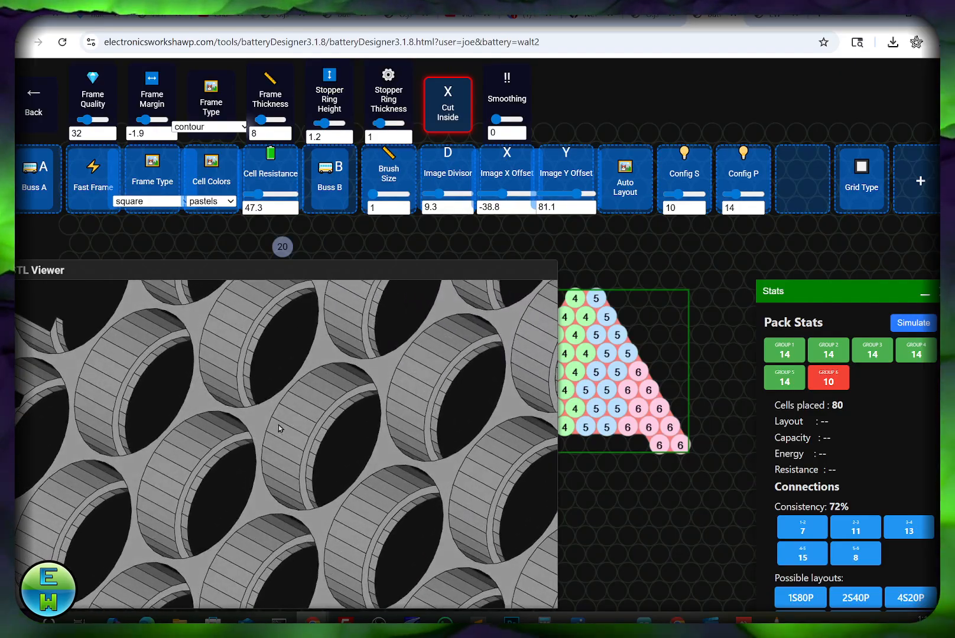
drag(279, 429, 335, 482)
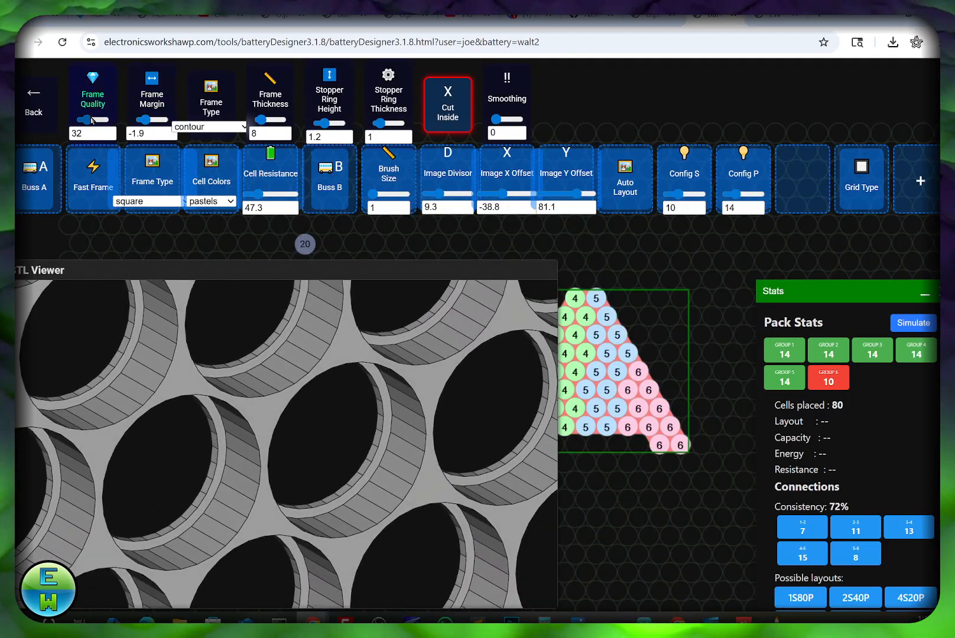
Set the frame quality to 40, regenerate the frame and examine the facets on the cell hole walls.
click(89, 133)
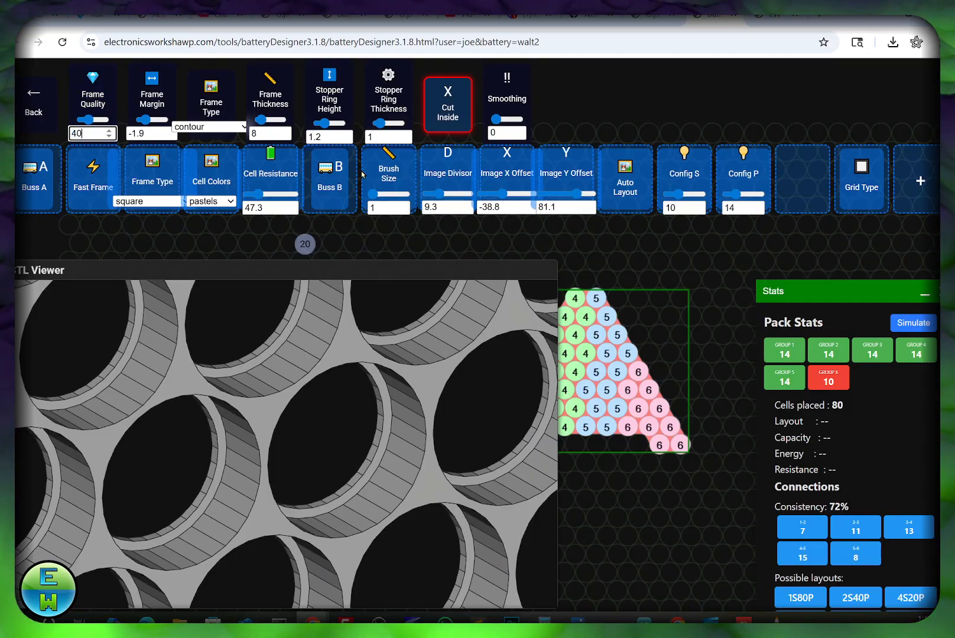
click(78, 199)
scroll(378, 480, up, 5)
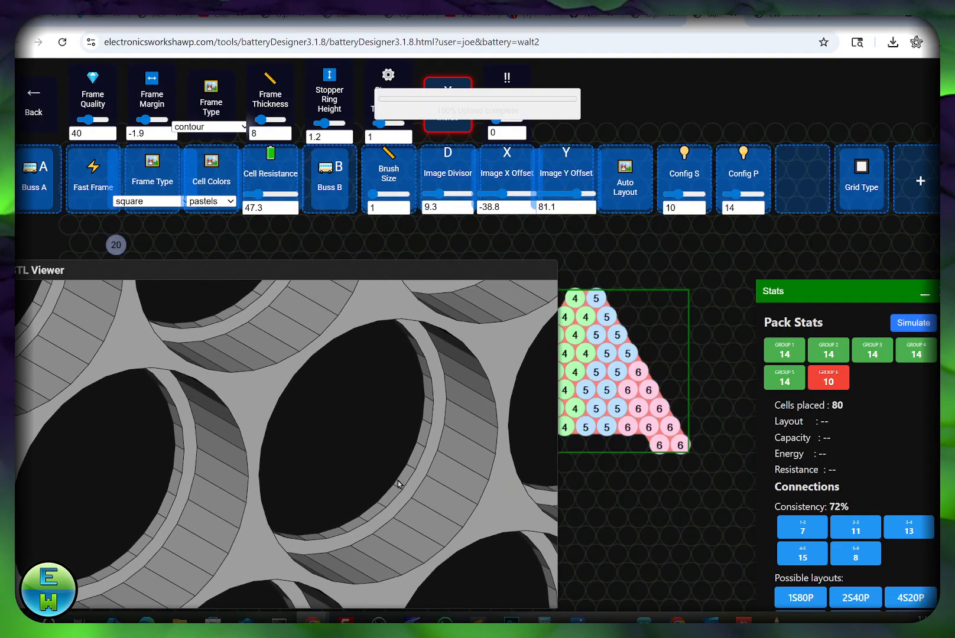
drag(398, 484, 341, 472)
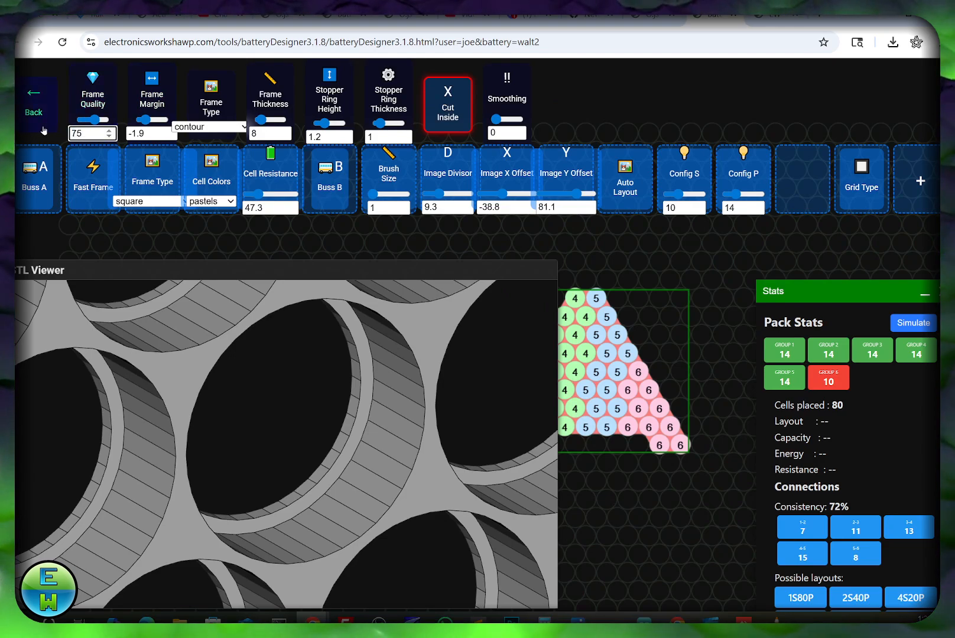
Raise the frame quality to 75, regenerate the frame with Fast Frame and inspect the cell holes and overall shape.
click(87, 173)
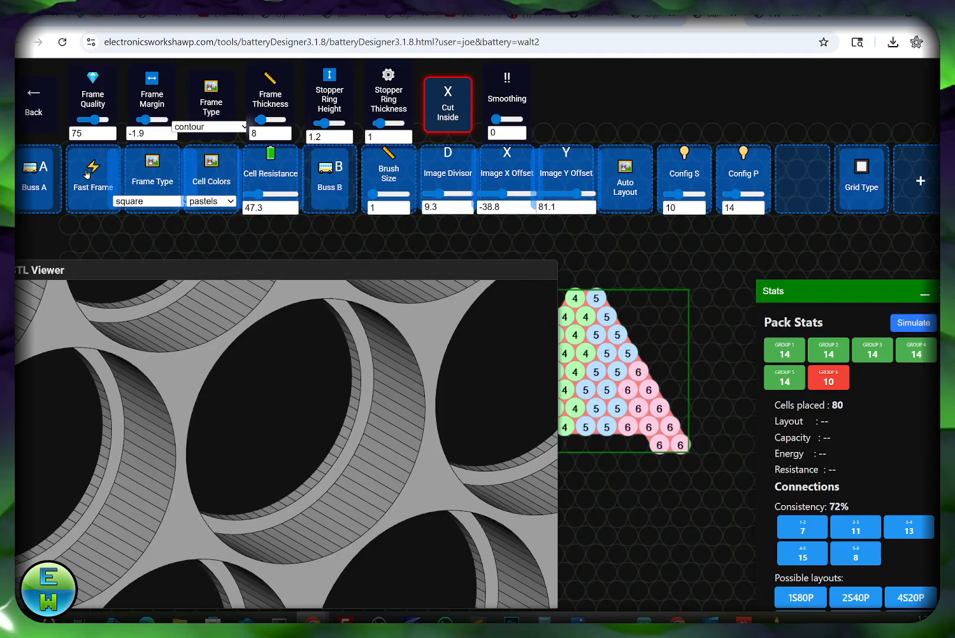
scroll(268, 443, down, 10)
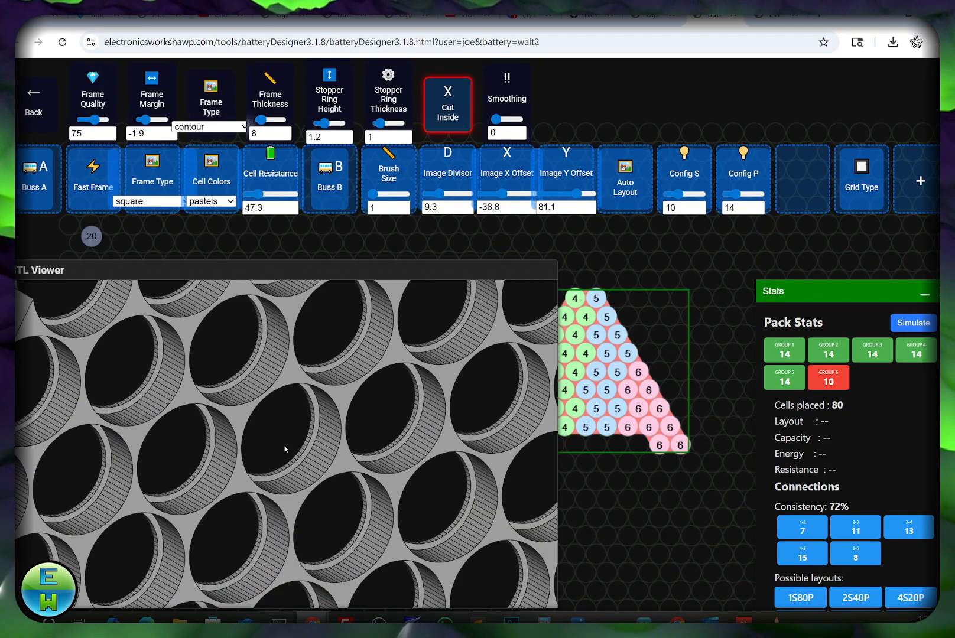
mouse_move(310, 449)
mouse_down()
mouse_move(247, 392)
mouse_move(323, 407)
mouse_move(322, 456)
mouse_move(311, 443)
mouse_up()
scroll(316, 401, down, 10)
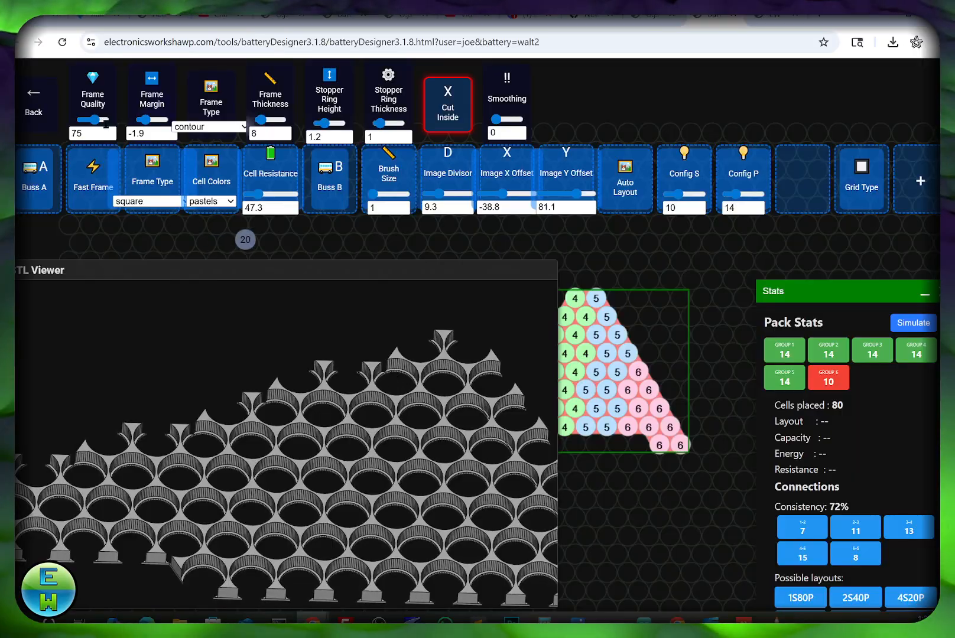
Set the frame margin to 3.2, regenerate the frame and examine its stepped upper edge from several angles.
drag(145, 120, 155, 127)
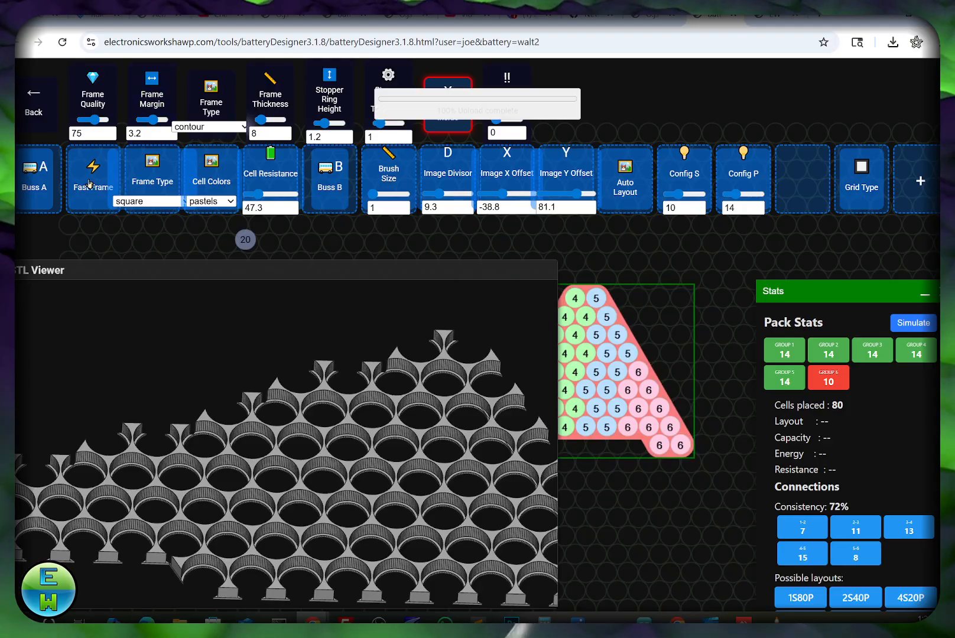
scroll(361, 361, up, 6)
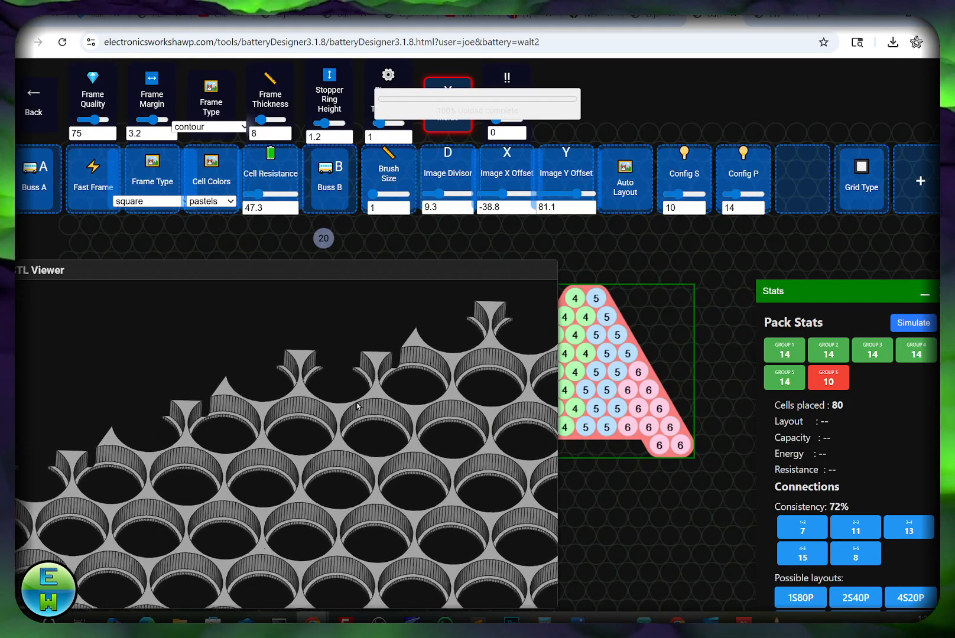
drag(342, 470, 402, 410)
scroll(367, 436, up, 2)
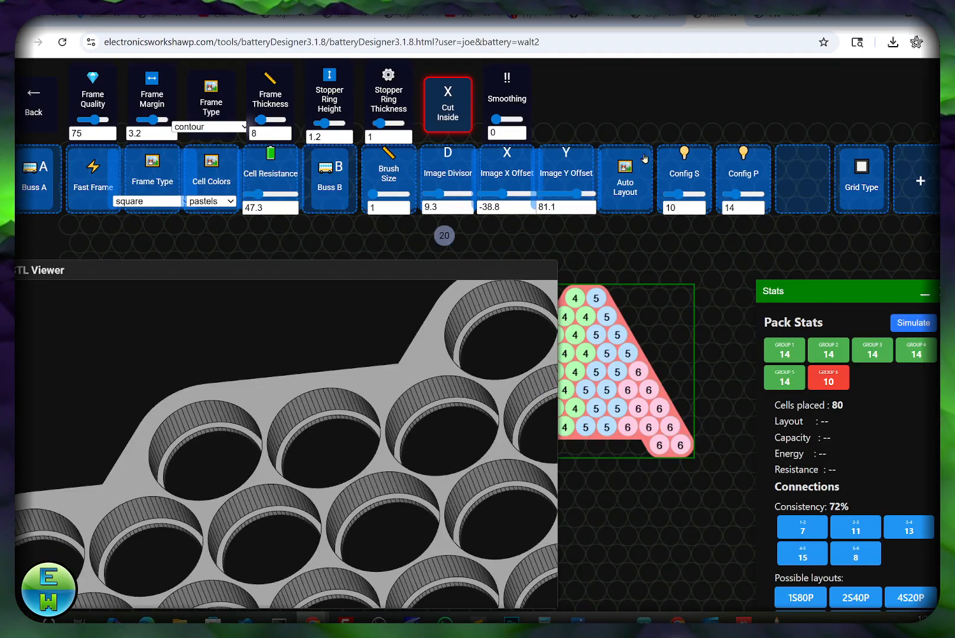
scroll(280, 424, down, 3)
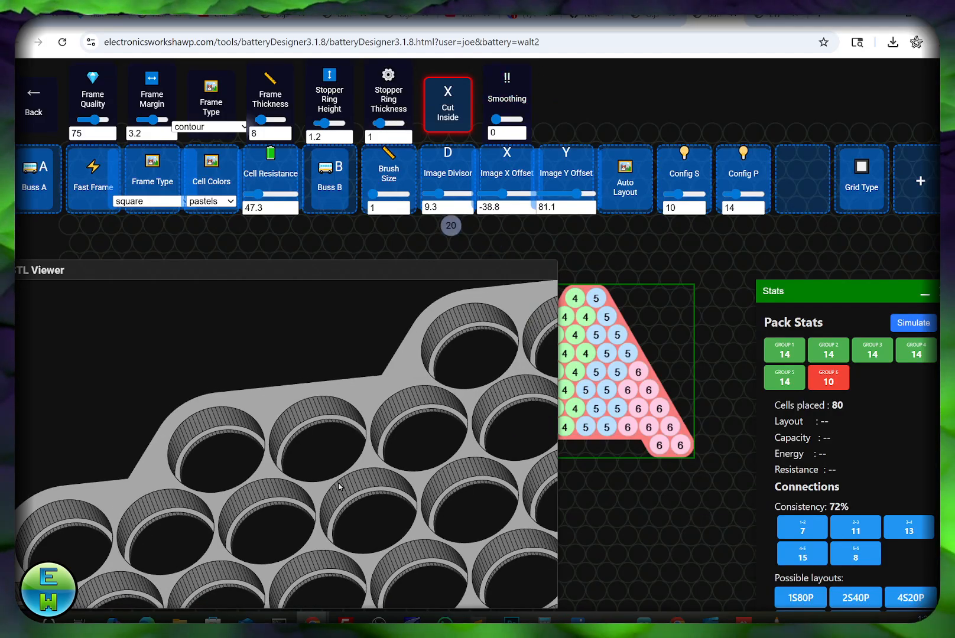
drag(338, 485, 396, 431)
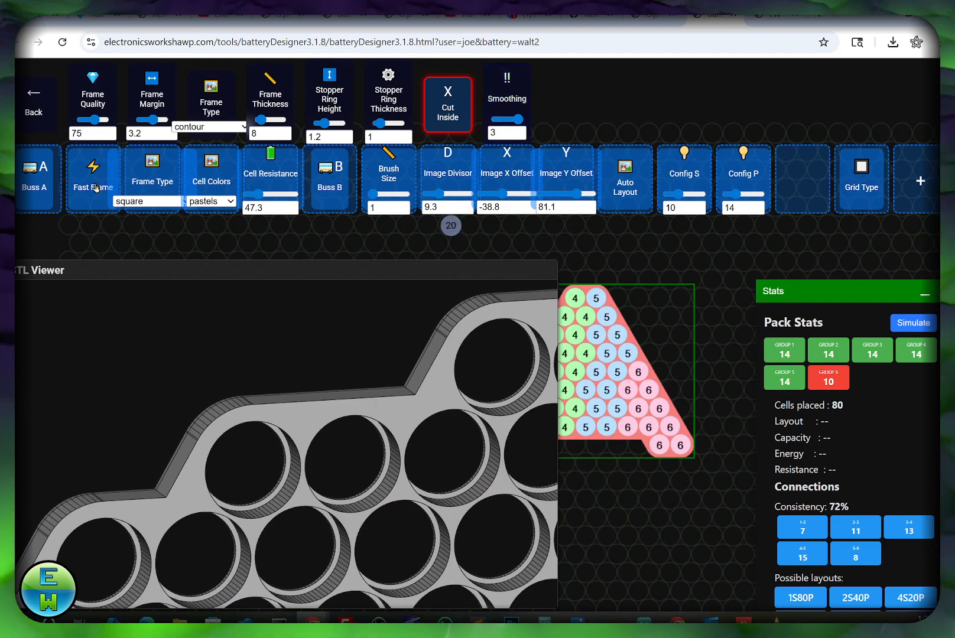
Set the smoothing to 3, regenerate the frame with Fast Frame and examine an inner corner of the stepped edge closely.
click(96, 187)
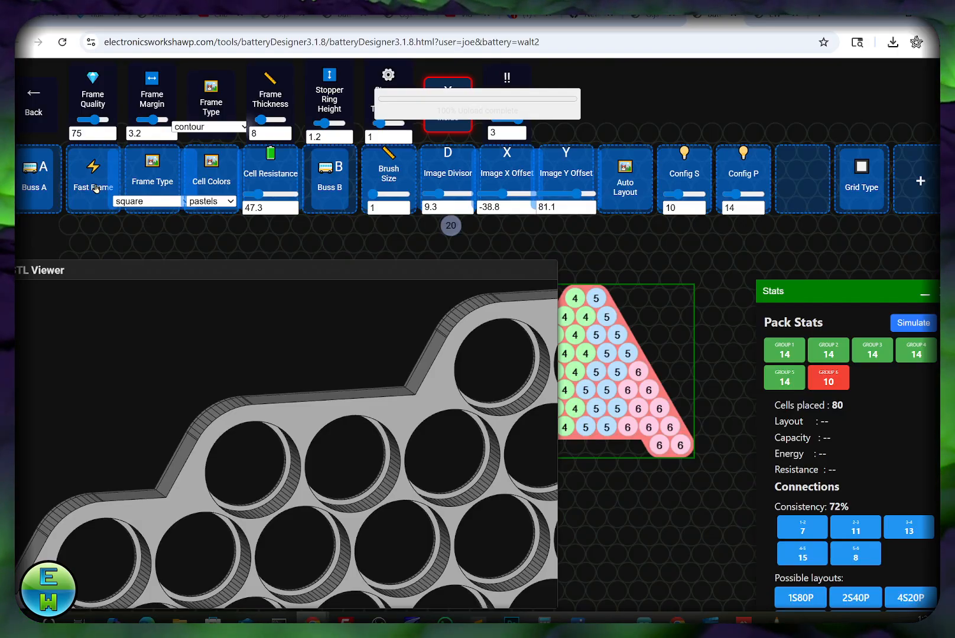
scroll(417, 498, up, 5)
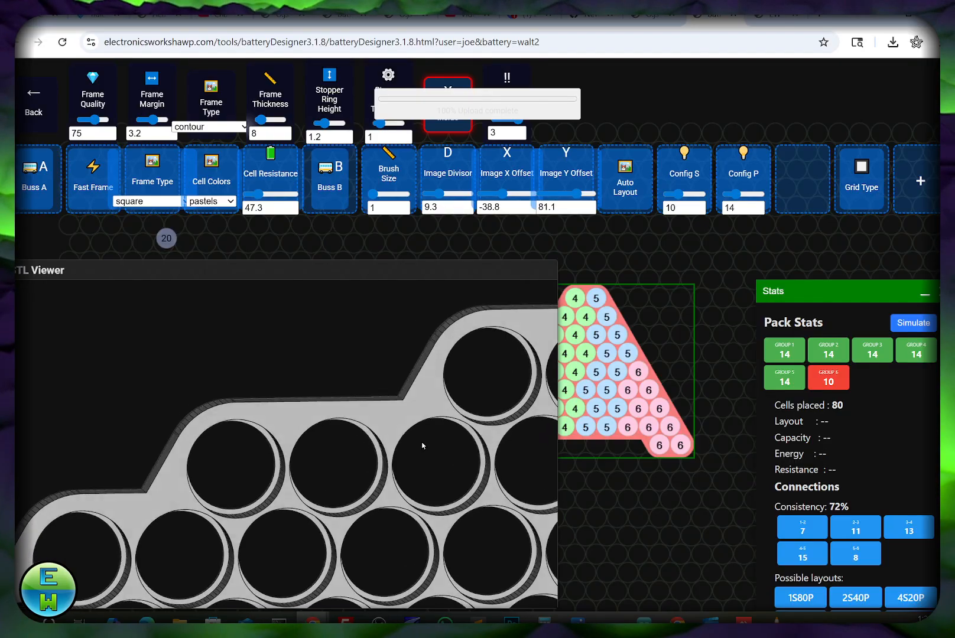
drag(346, 428, 404, 483)
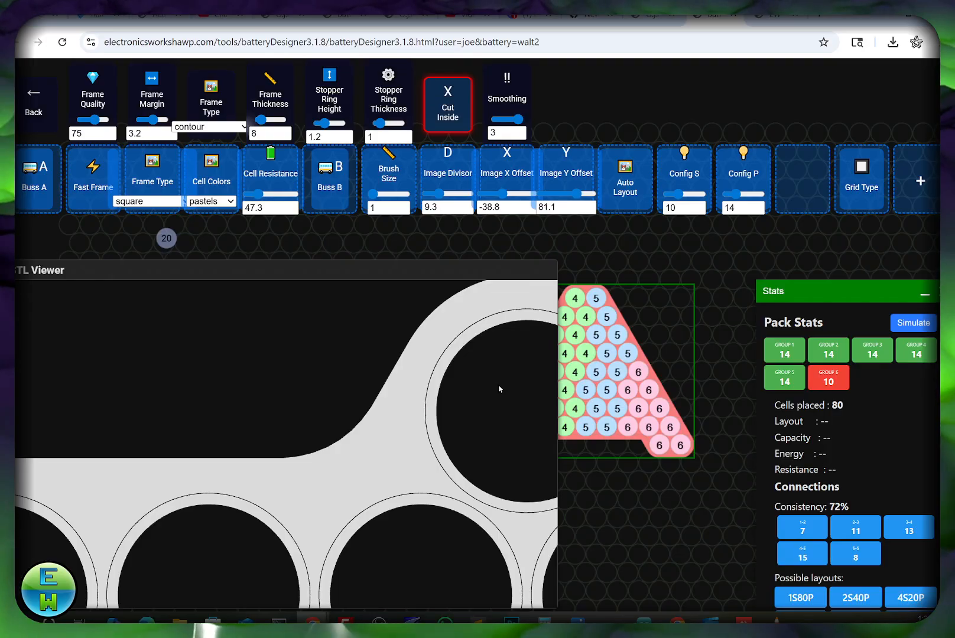
Examine the smoothed frame as a whole, and set the frame color to golden yellow, RGB 239, 189, 11.
scroll(288, 483, down, 5)
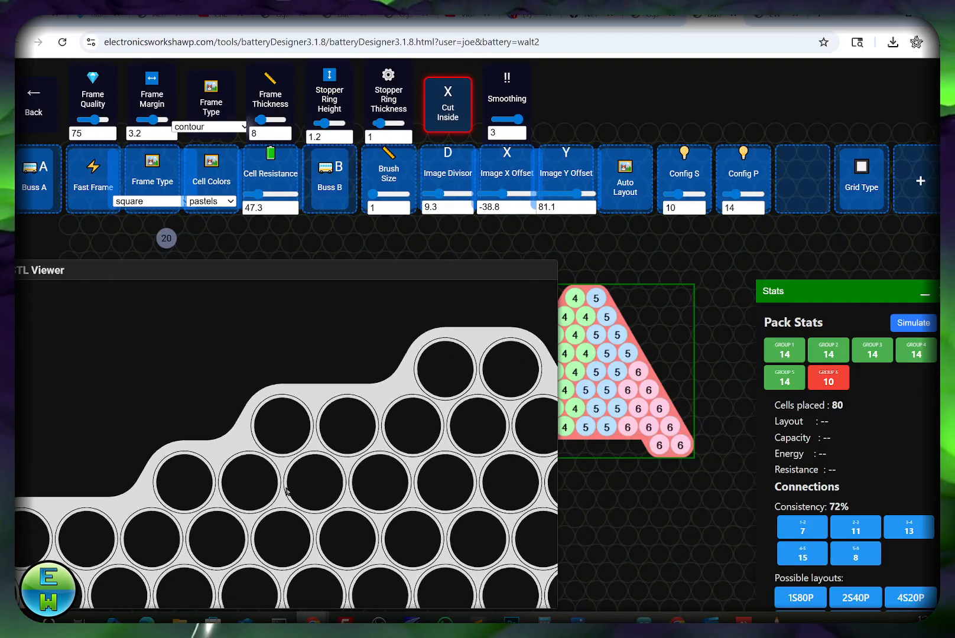
scroll(296, 478, down, 5)
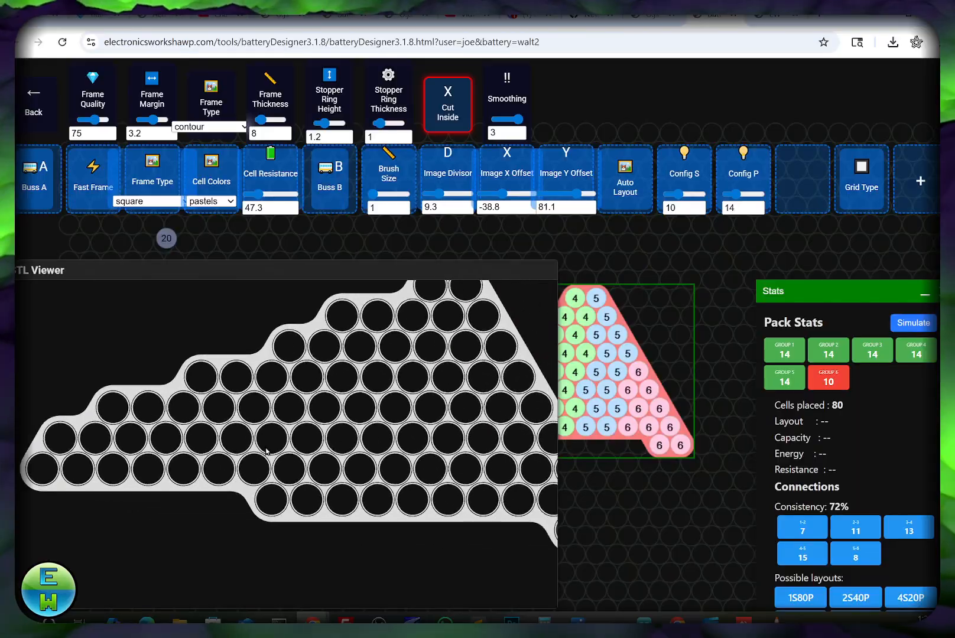
drag(287, 477, 352, 481)
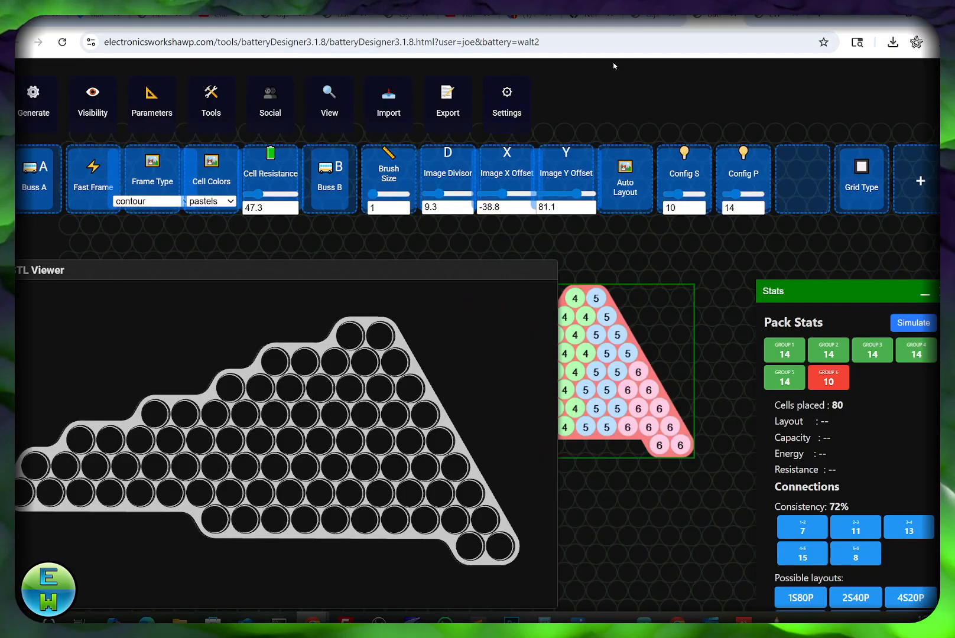
click(506, 97)
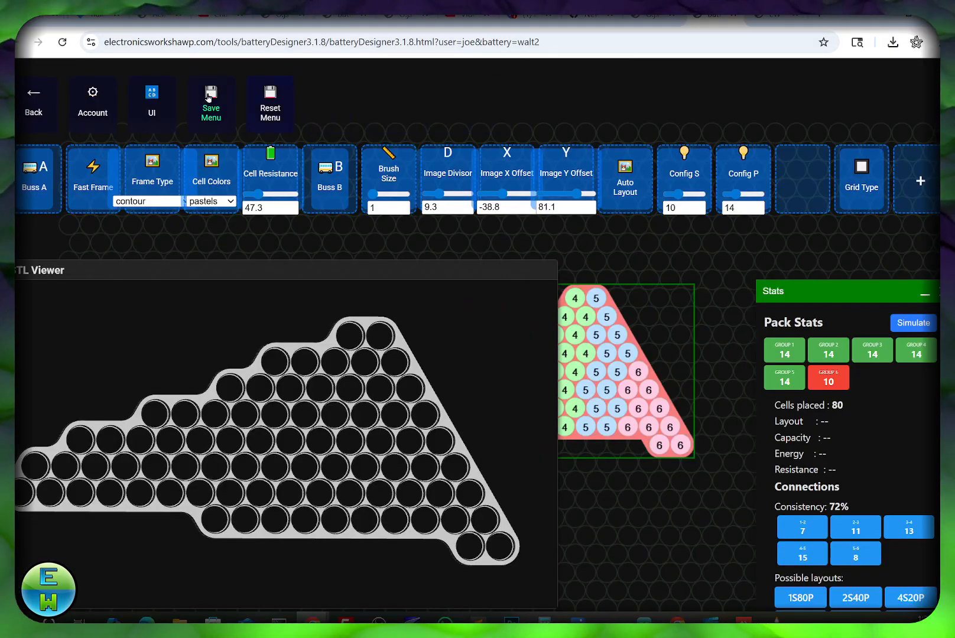
click(151, 97)
click(93, 127)
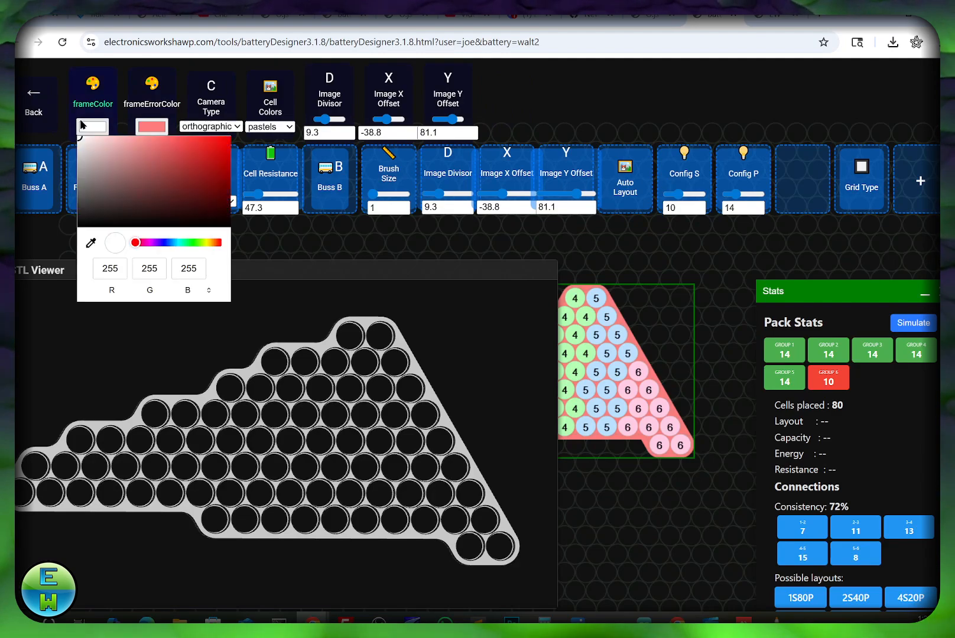
click(222, 144)
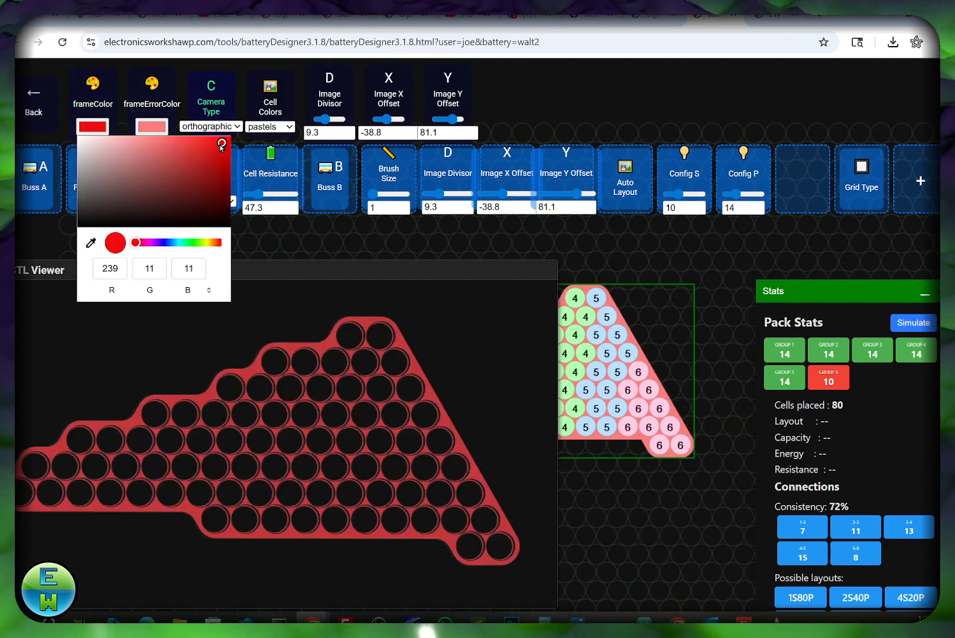
click(190, 242)
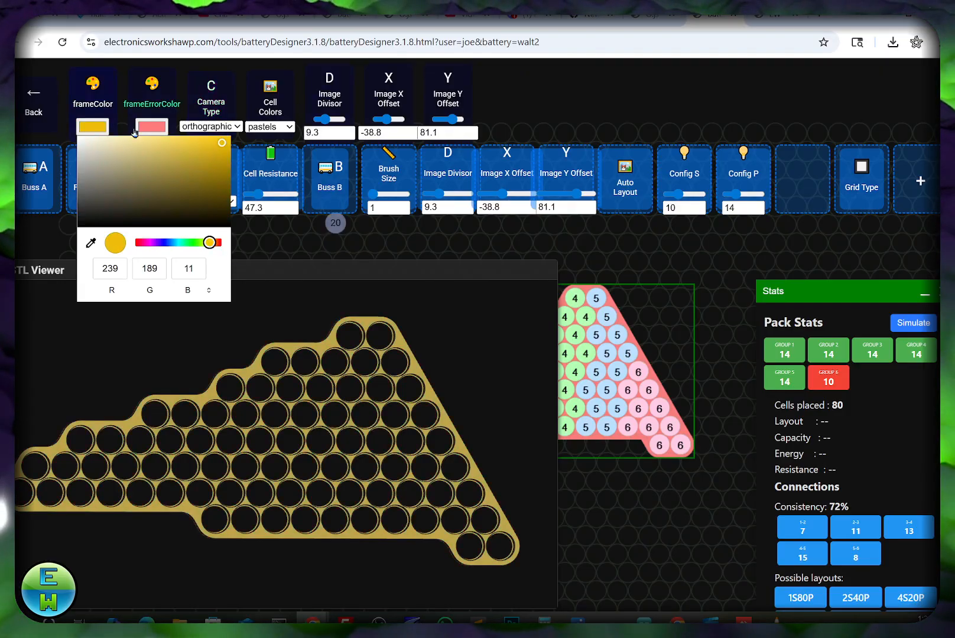
Set the frame error color to light blue, RGB 124, 167, 254.
click(158, 128)
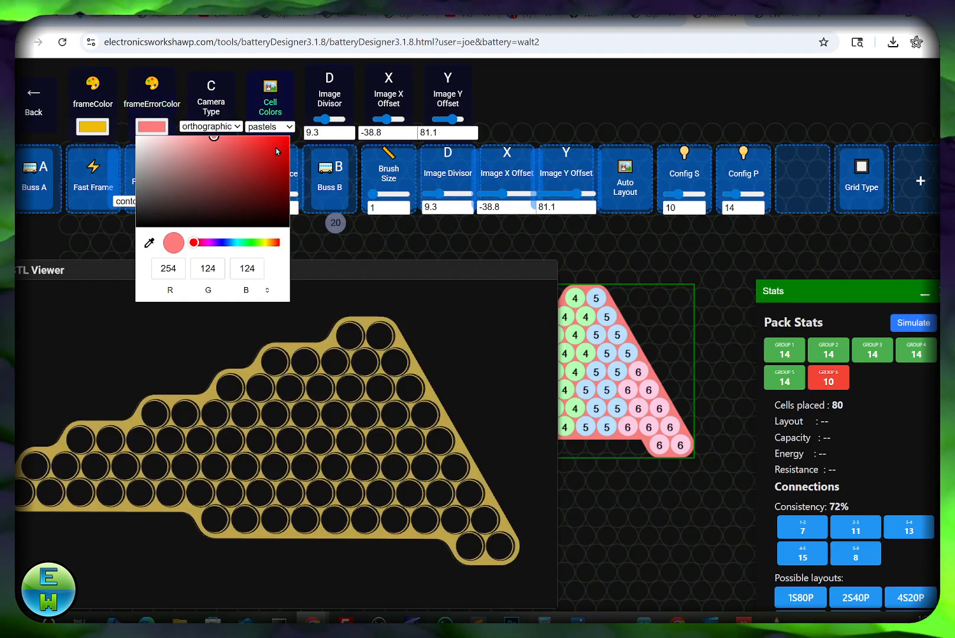
click(257, 243)
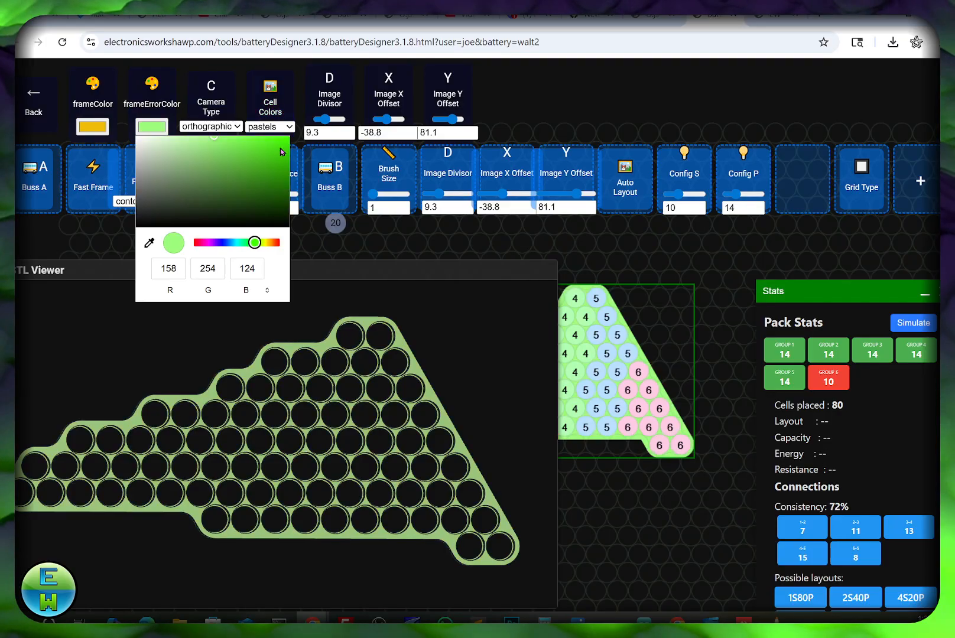
click(236, 243)
drag(236, 243, 227, 242)
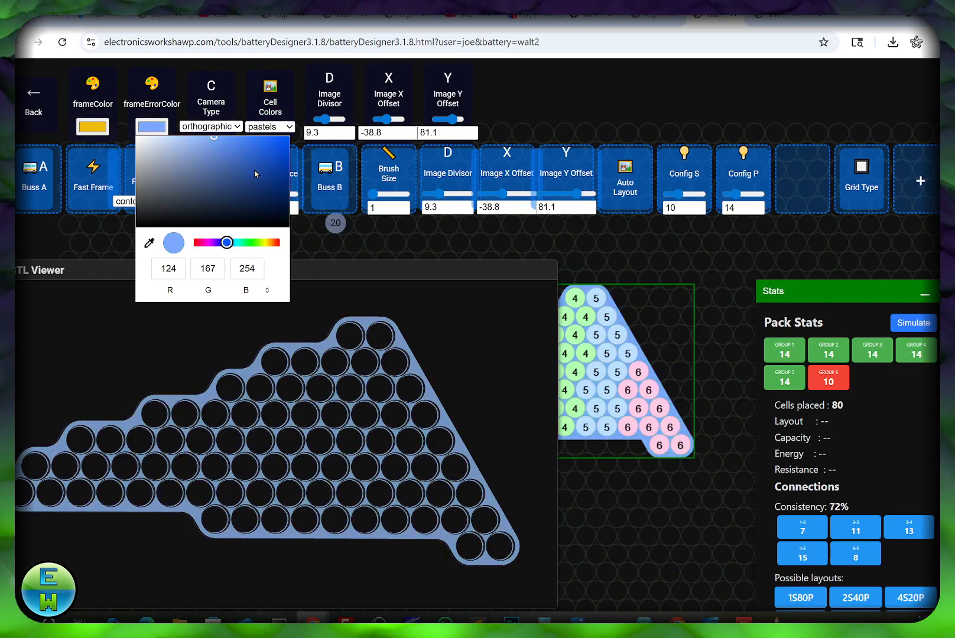
click(625, 112)
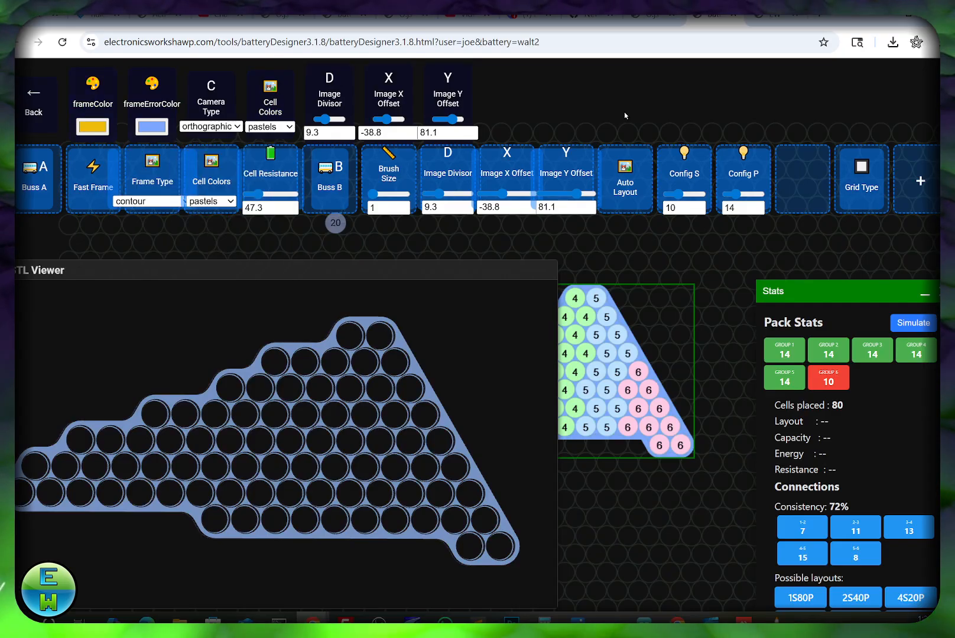
Clear the group assignments from all cells of the pack using brush sizes 5 and 2, and reset the brush size to 1.
drag(527, 269, 475, 537)
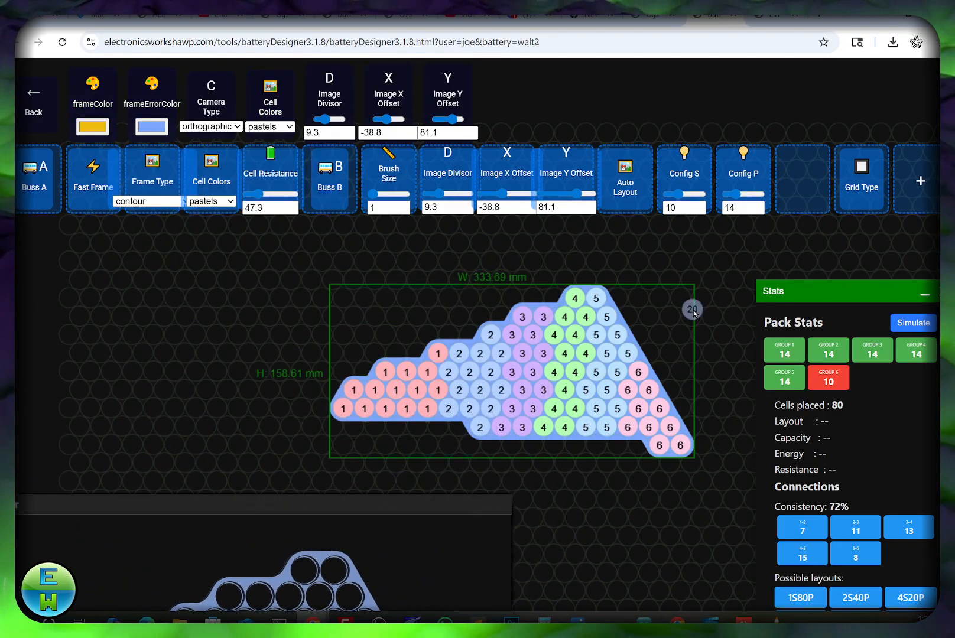
drag(661, 360, 605, 304)
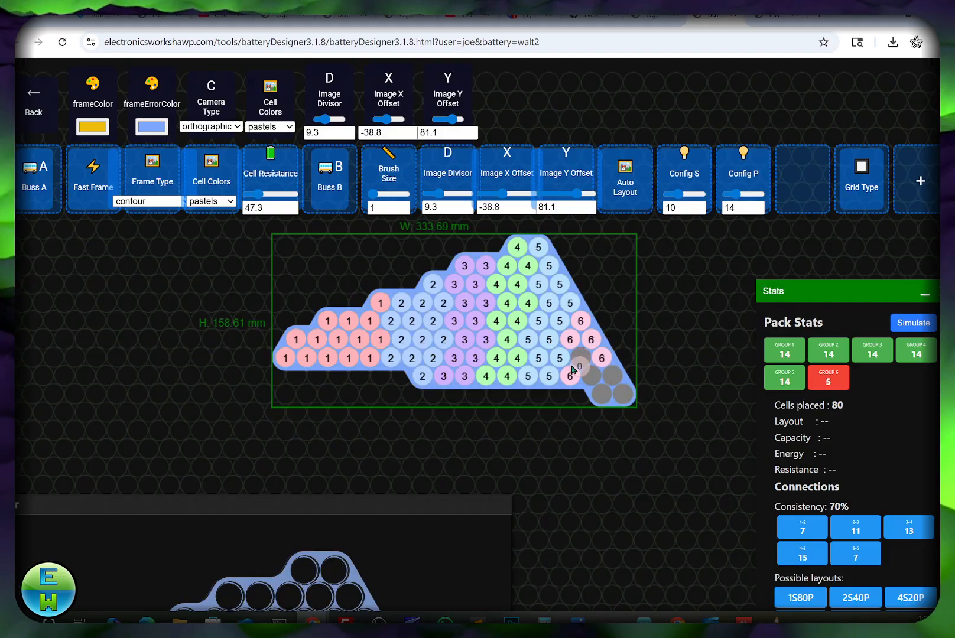
mouse_move(571, 366)
mouse_down()
mouse_move(574, 344)
mouse_move(590, 341)
mouse_move(551, 335)
mouse_move(544, 376)
mouse_move(525, 319)
mouse_move(548, 309)
mouse_move(479, 315)
mouse_move(480, 330)
mouse_move(450, 338)
mouse_move(446, 303)
mouse_up()
click(390, 196)
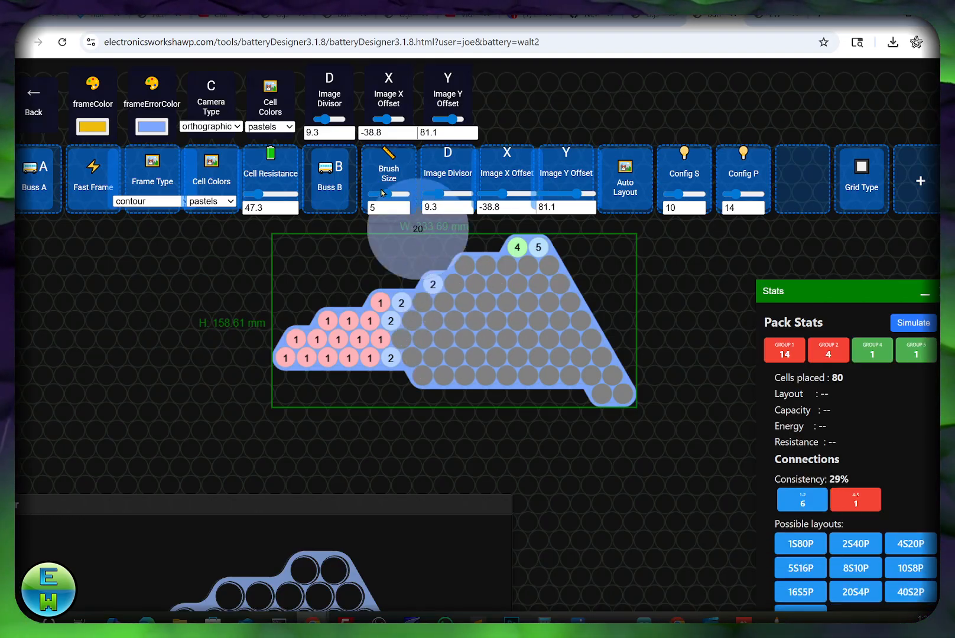
drag(378, 196, 374, 195)
mouse_move(391, 322)
mouse_down()
mouse_move(396, 330)
mouse_move(351, 341)
mouse_move(305, 340)
mouse_move(367, 358)
mouse_up()
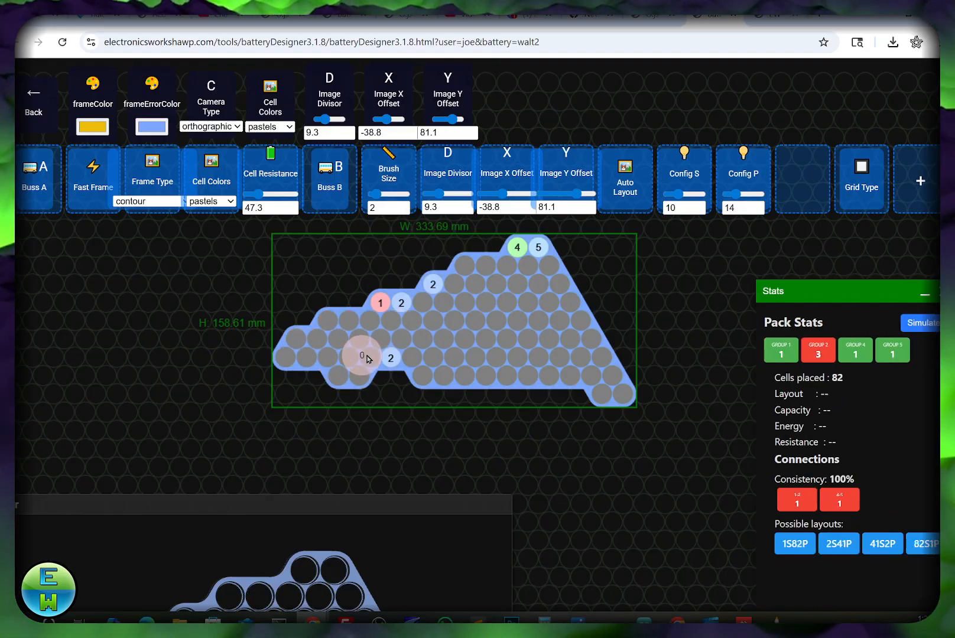
mouse_move(337, 396)
mouse_down()
mouse_move(390, 337)
mouse_move(385, 316)
mouse_move(534, 275)
mouse_move(523, 261)
mouse_move(544, 286)
mouse_up()
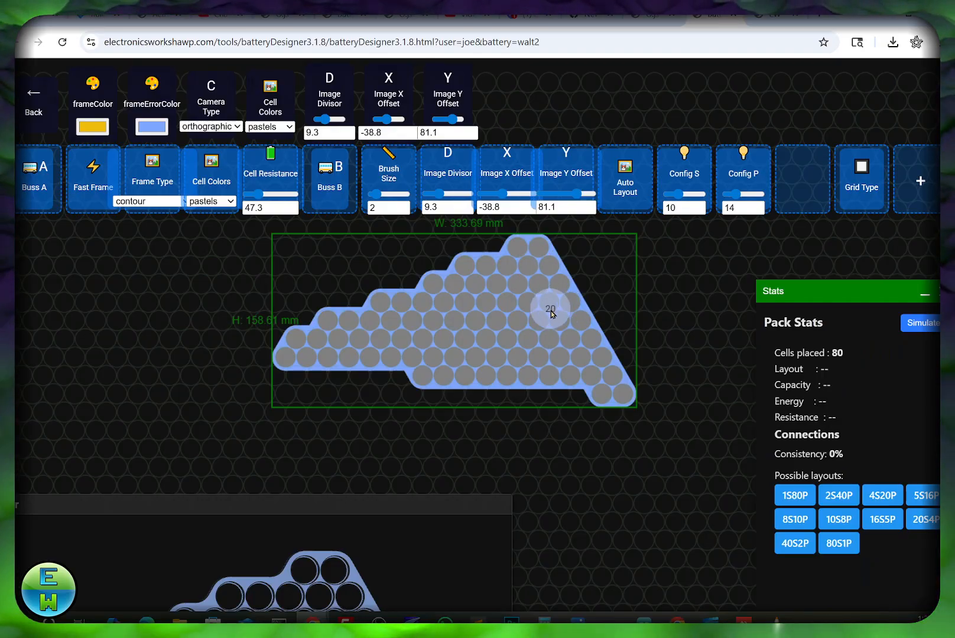
click(372, 198)
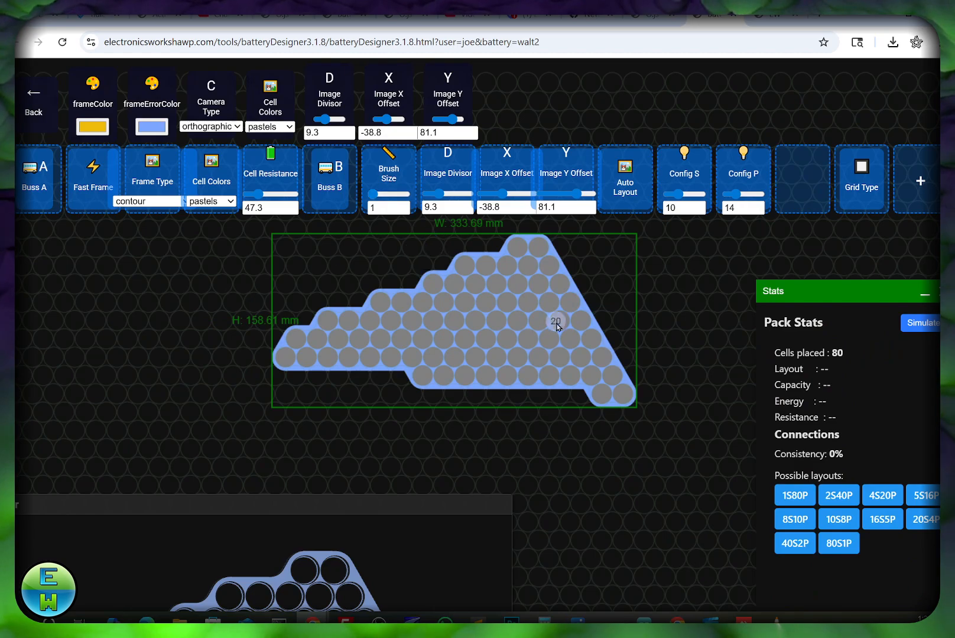
Try assigning the five cells at the pack's lower-right tip to group 1, and undo the assignments.
scroll(525, 381, up, 4)
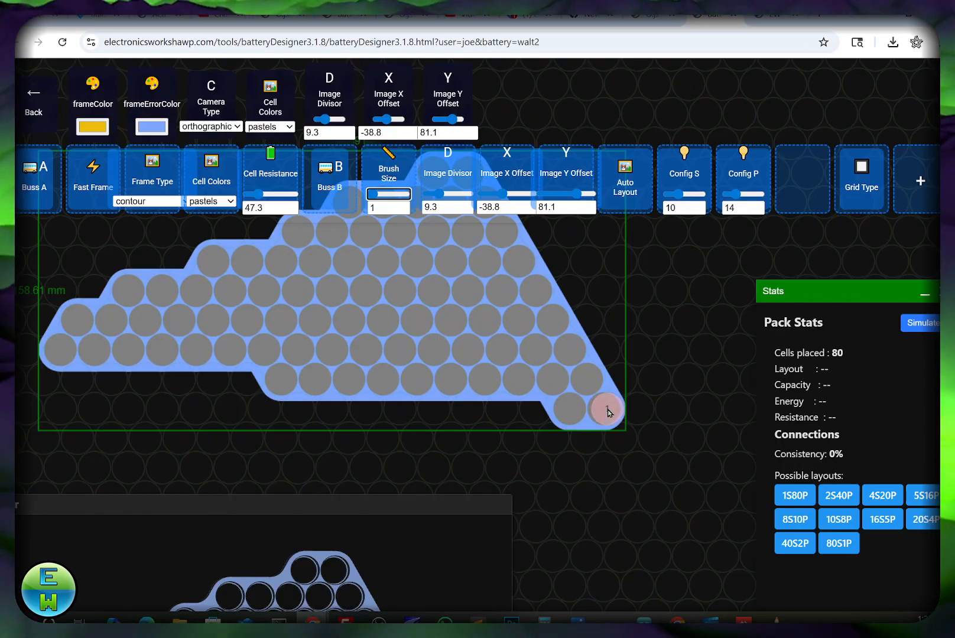
click(607, 412)
click(585, 384)
click(555, 377)
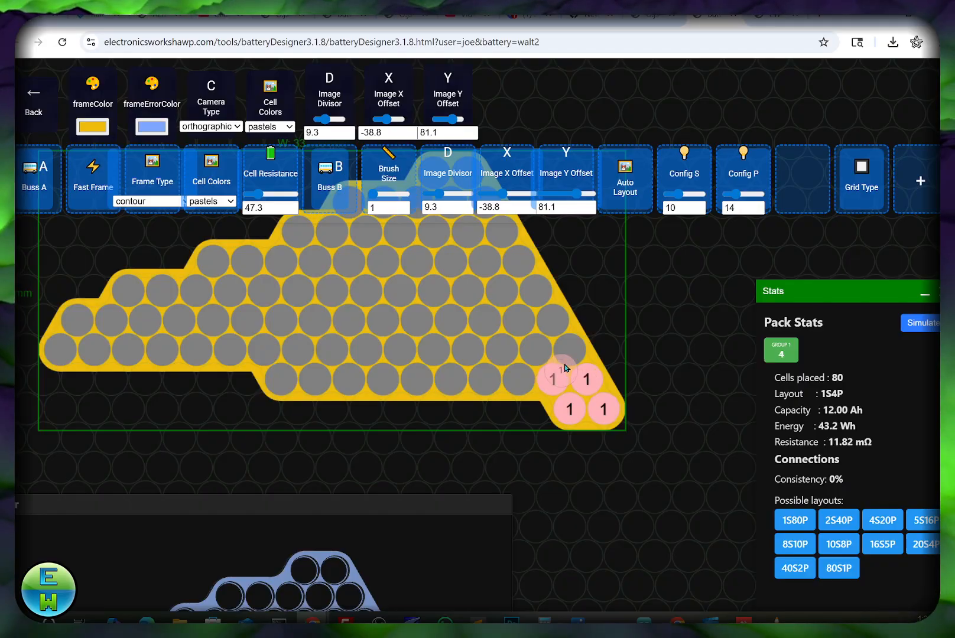
click(571, 352)
scroll(578, 367, down, 1)
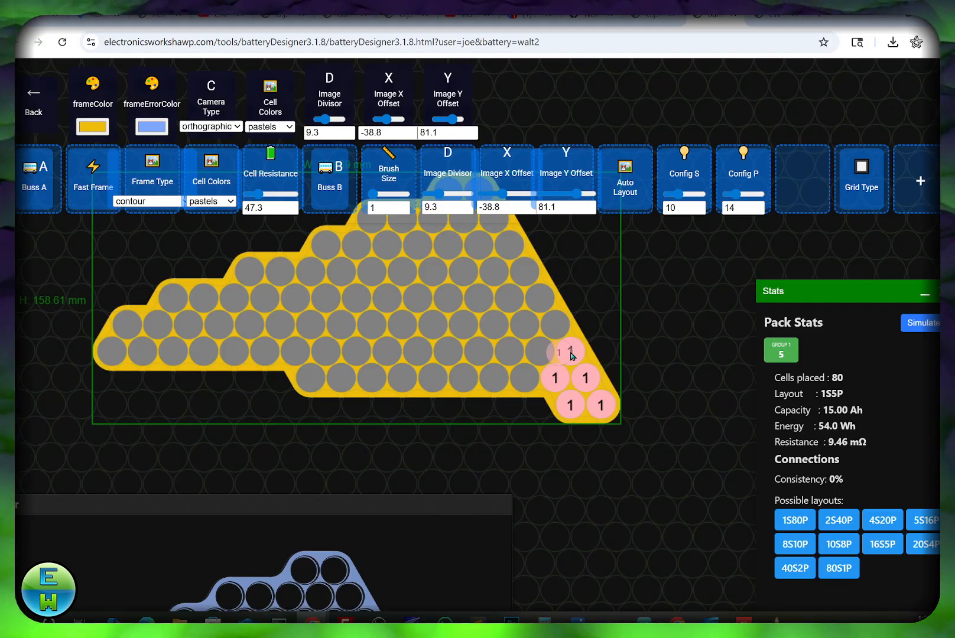
scroll(574, 363, down, 1)
drag(575, 363, 618, 439)
key(ctrl+z)
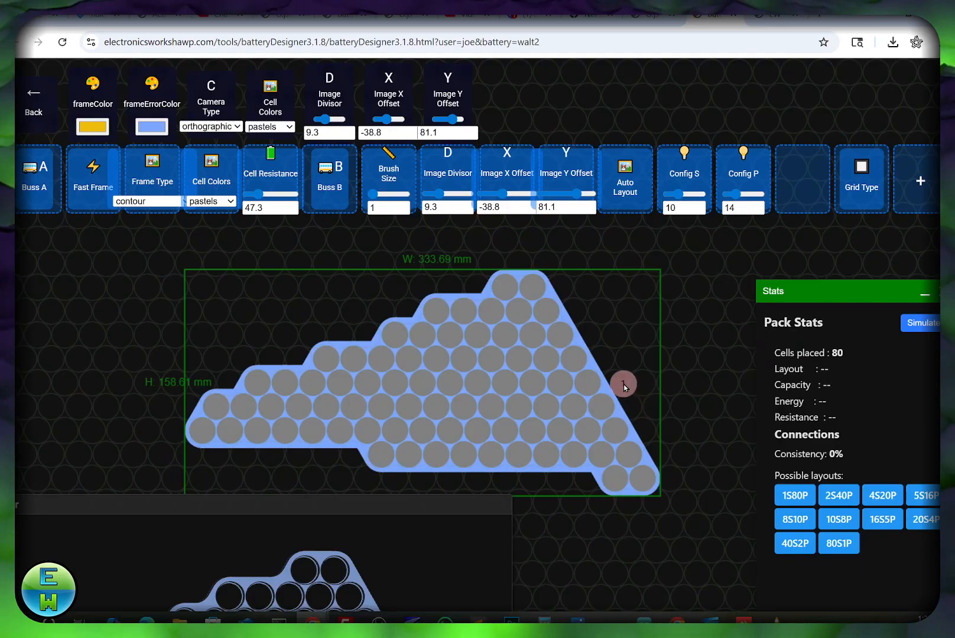
Set the frame color to turquoise, RGB 11, 239, 193, and the frame error color to light red, RGB 254, 124, 124.
click(100, 129)
drag(187, 243, 182, 243)
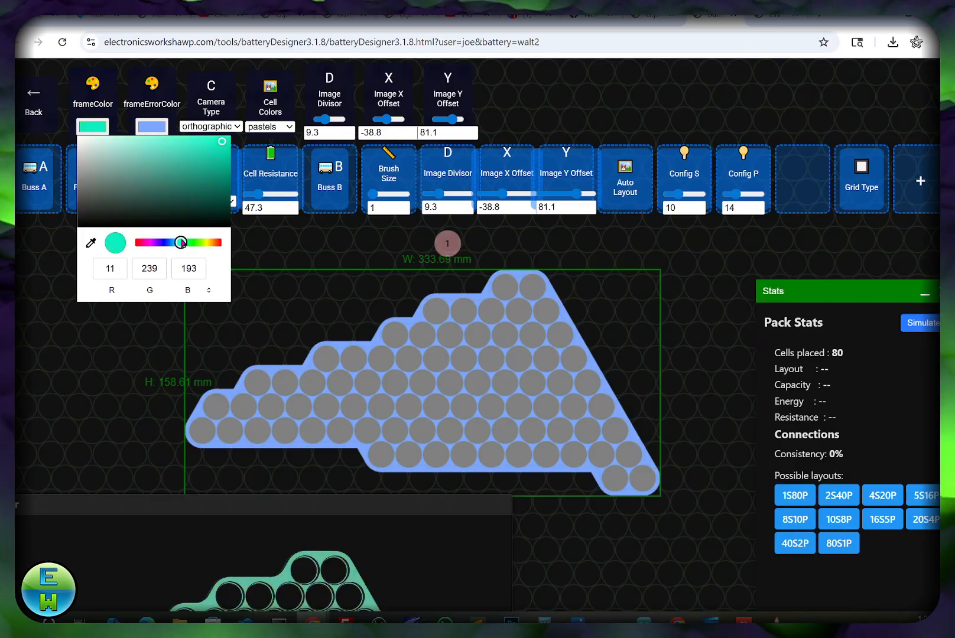
click(152, 126)
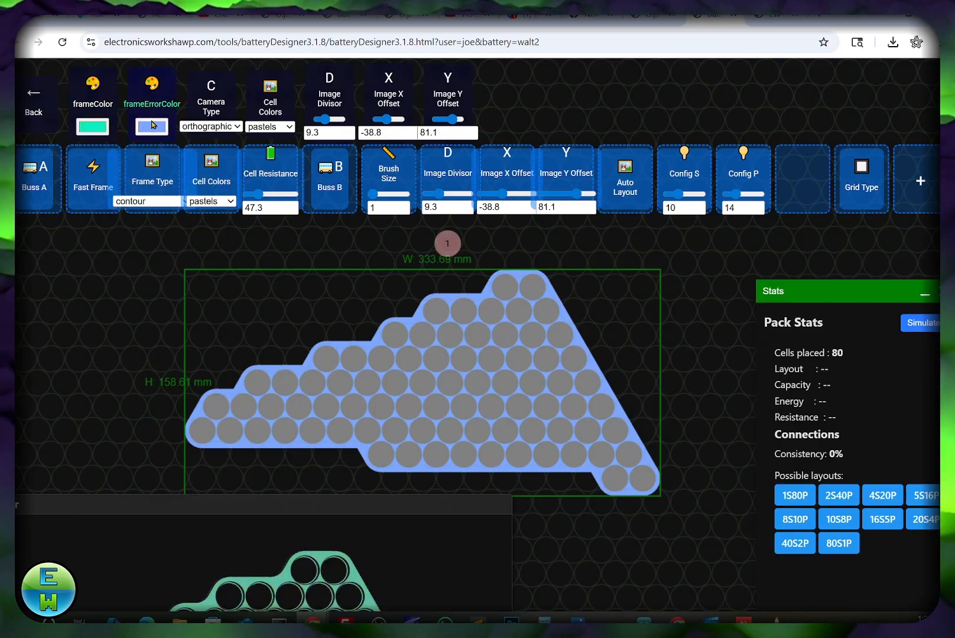
click(152, 126)
drag(252, 249, 278, 243)
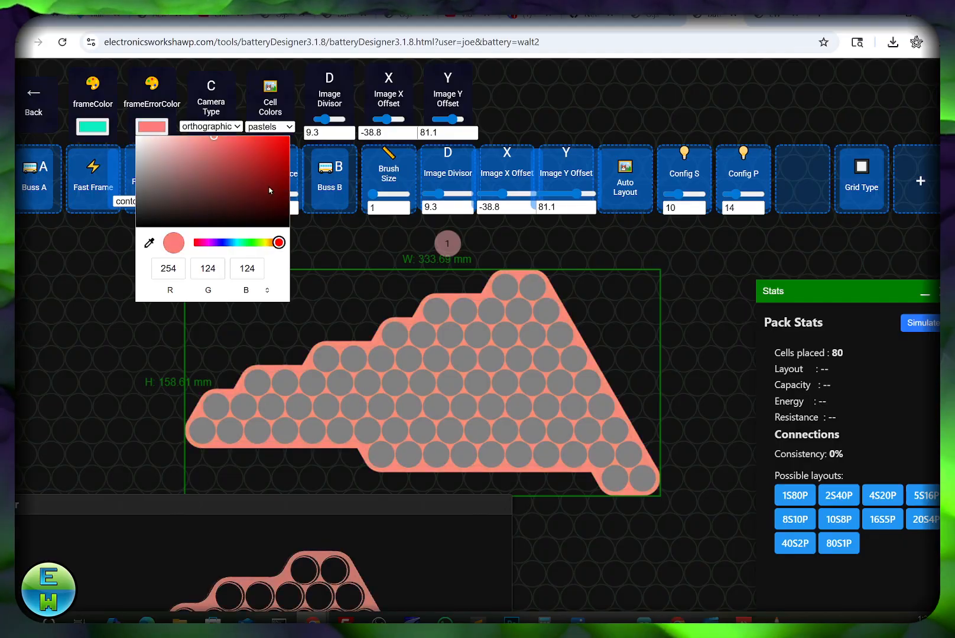
click(556, 45)
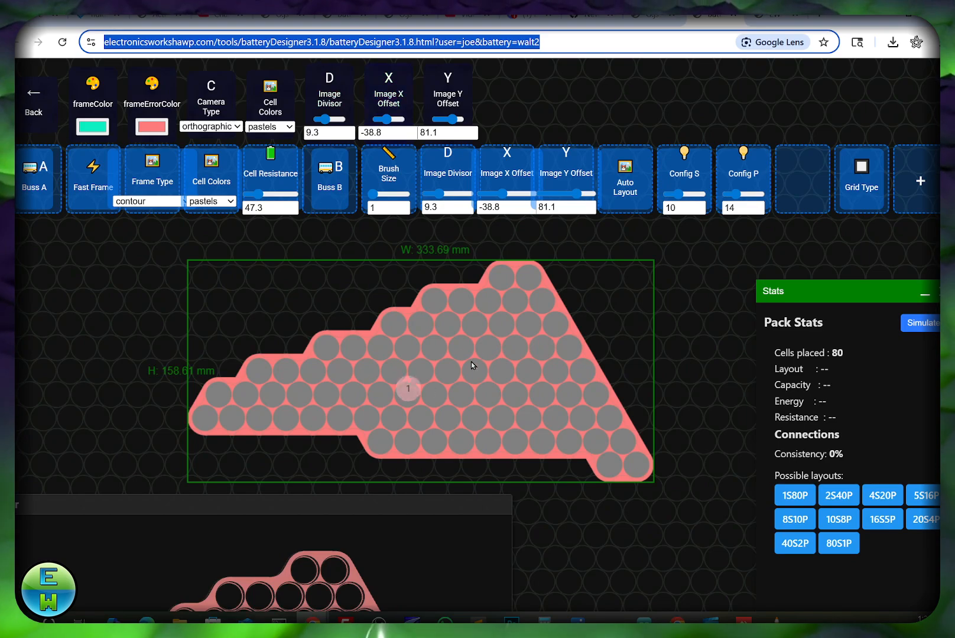
Assign the five cells at the pack's lower-right tip to group 1.
click(633, 464)
click(610, 463)
click(624, 447)
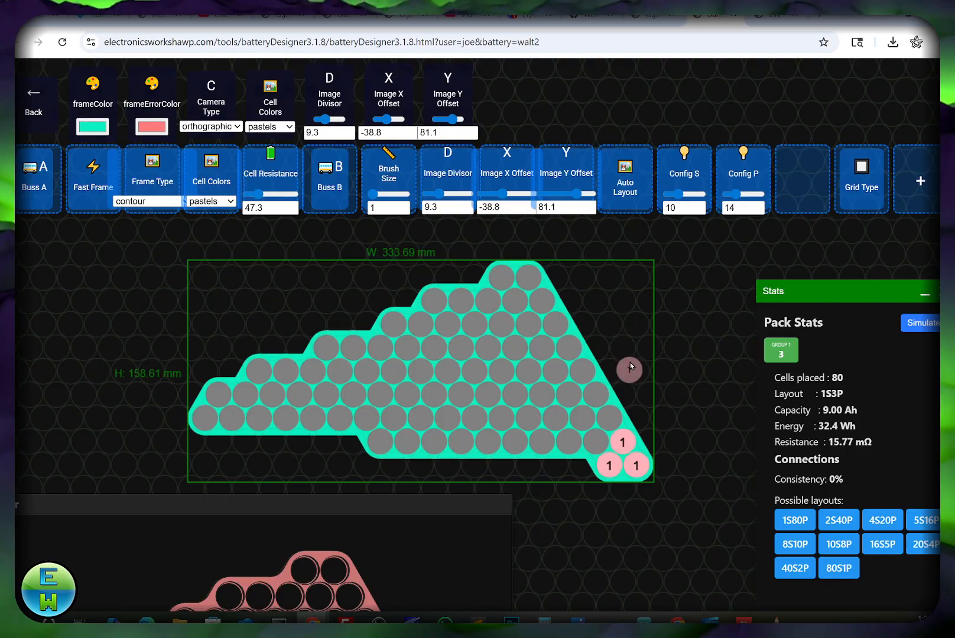
click(596, 442)
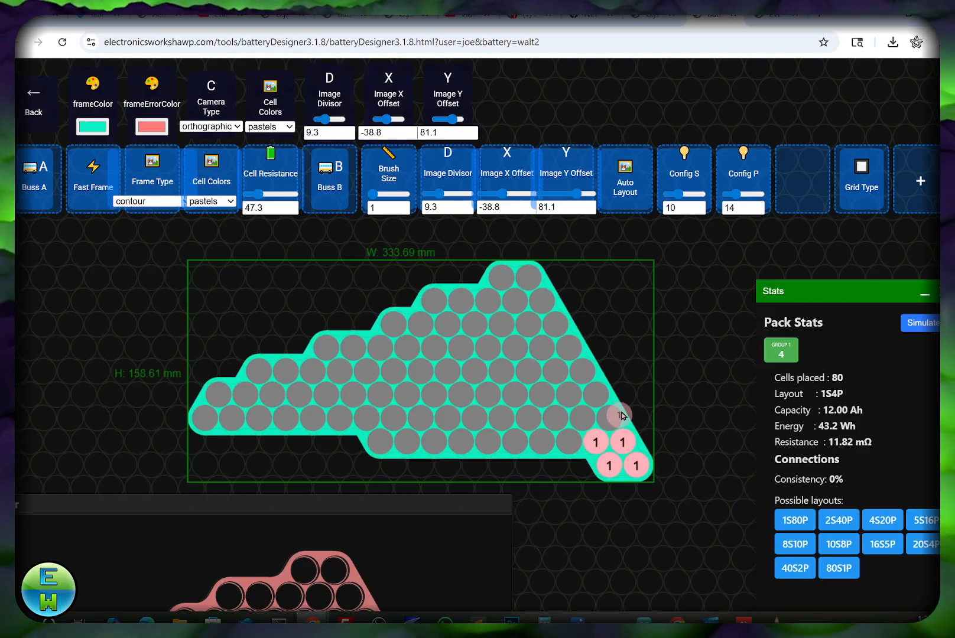
click(609, 419)
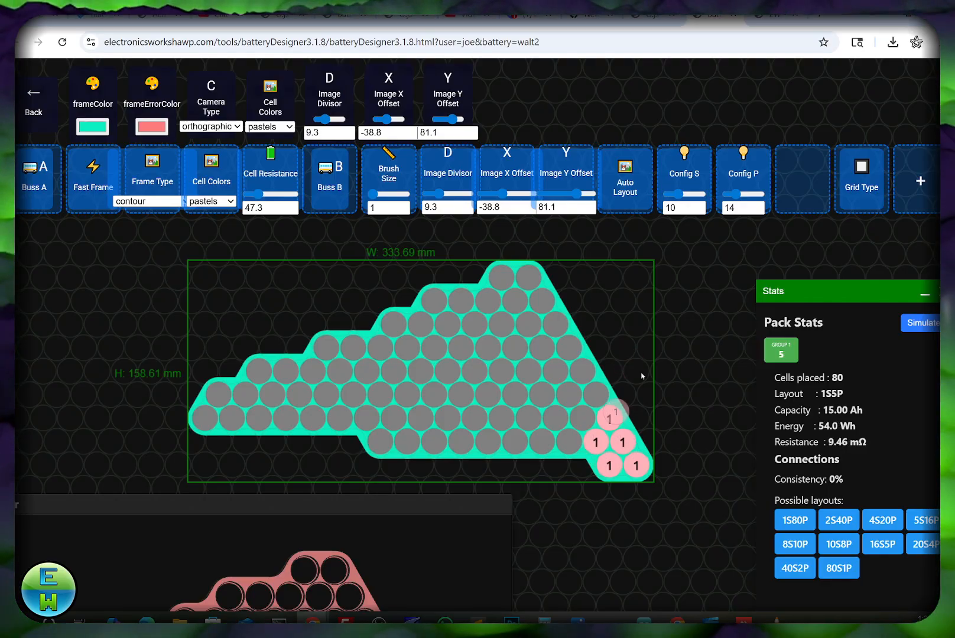
Assign the five cells running up the slanted right edge beside group 1 to group 2.
click(570, 441)
click(582, 418)
click(595, 394)
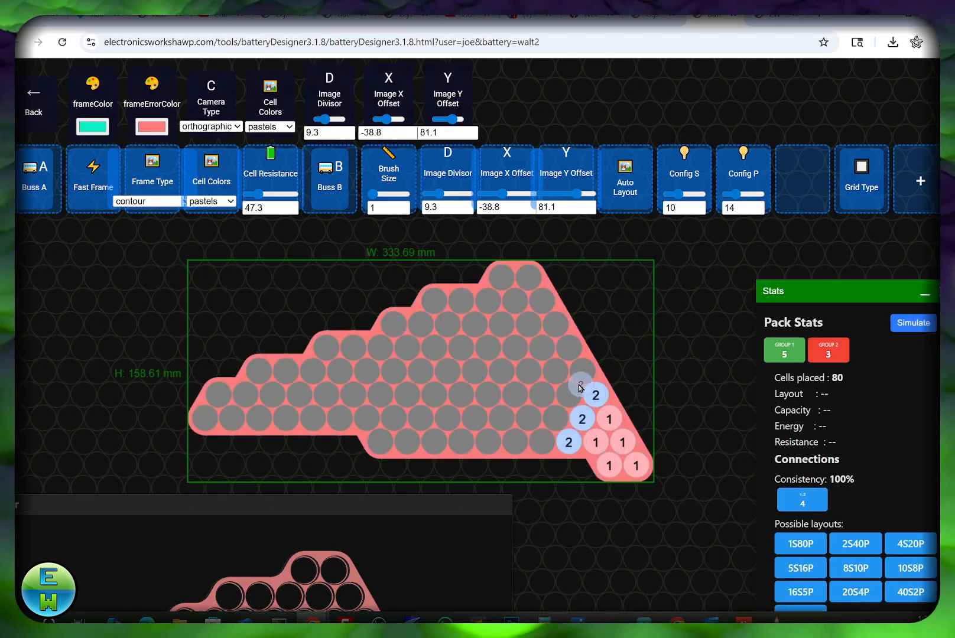
click(570, 395)
click(583, 378)
Assign the five cells beside group 2 to group 3, and five cells running up to the slanted right edge to group 4.
click(553, 419)
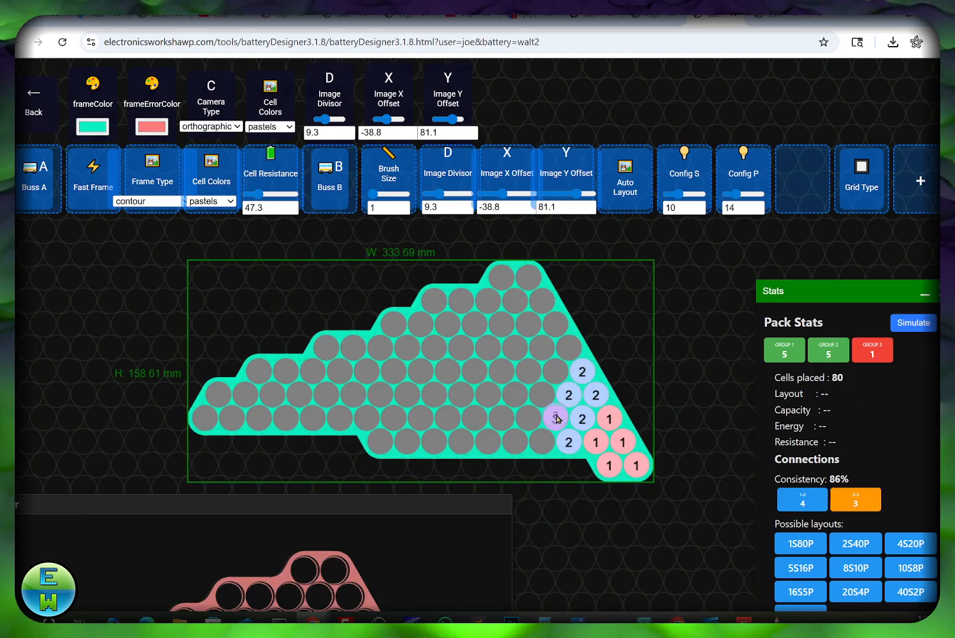
click(542, 443)
click(541, 395)
click(555, 371)
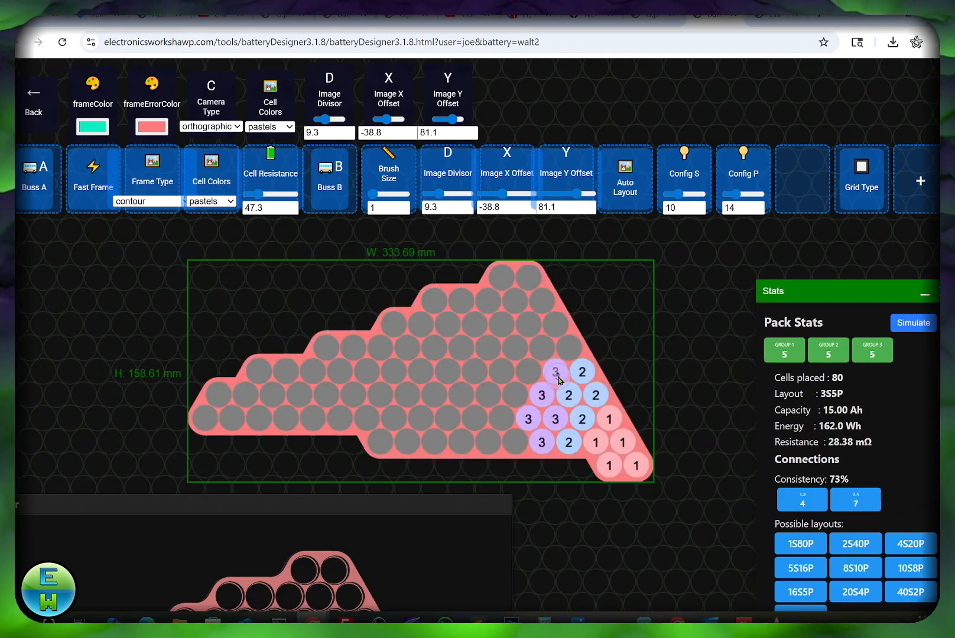
click(568, 348)
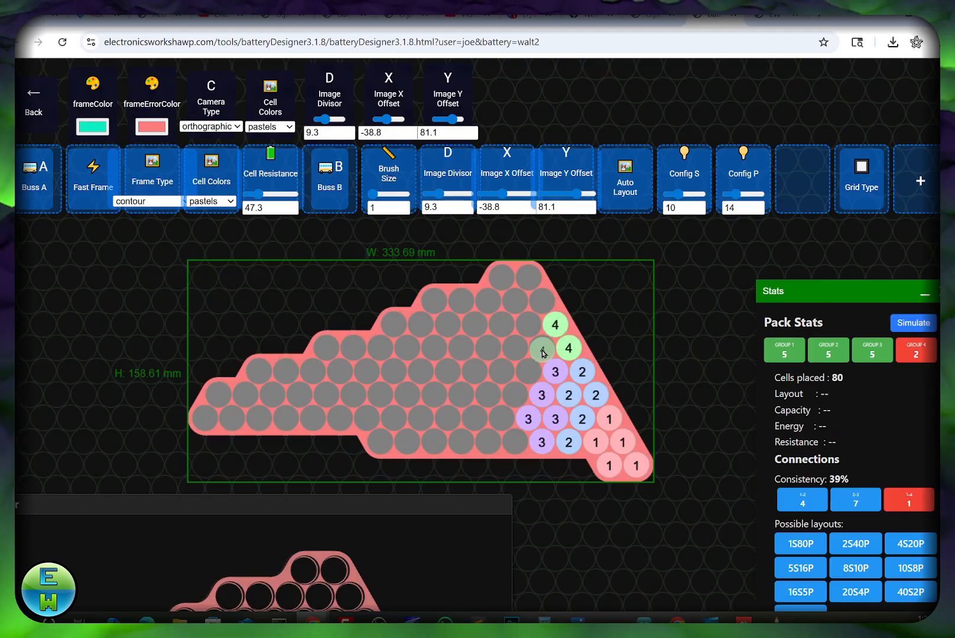
click(509, 395)
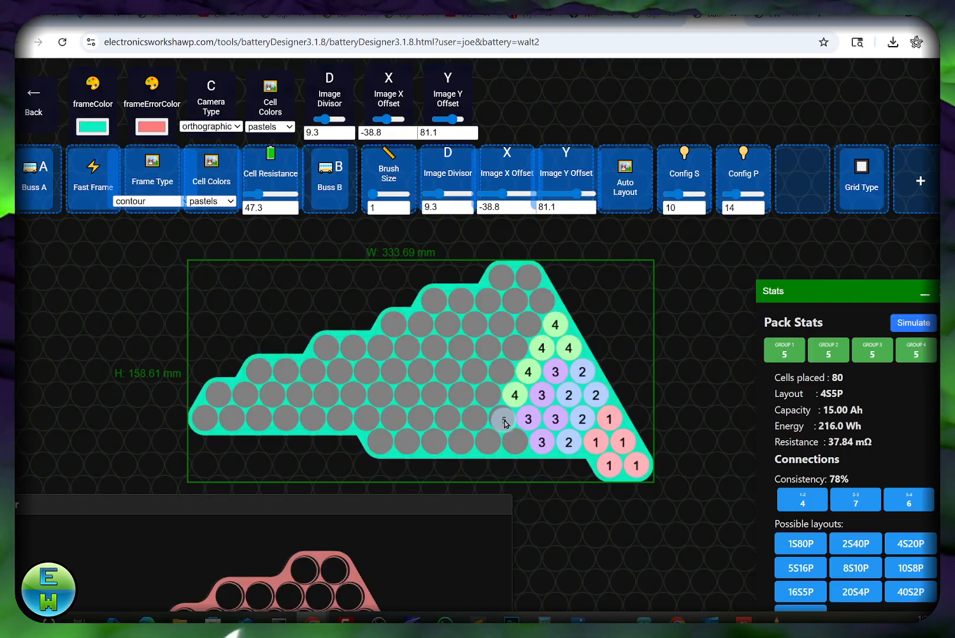
Assign five cells beside group 3 on the lower rows to group 5, and the diagonal line up to the pack's top-right cell to group 6.
click(505, 421)
click(490, 440)
click(475, 418)
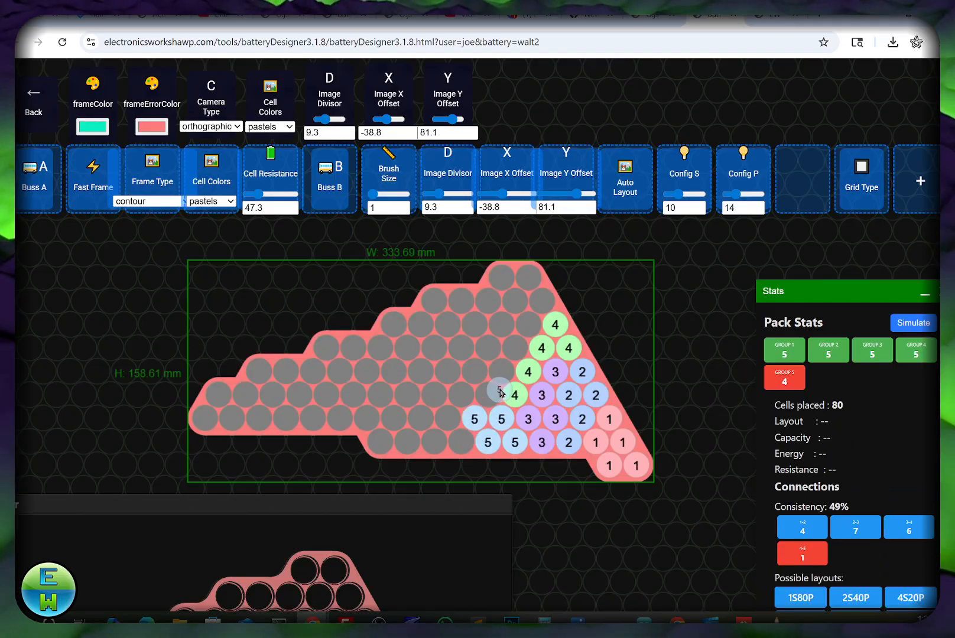
click(488, 394)
click(505, 377)
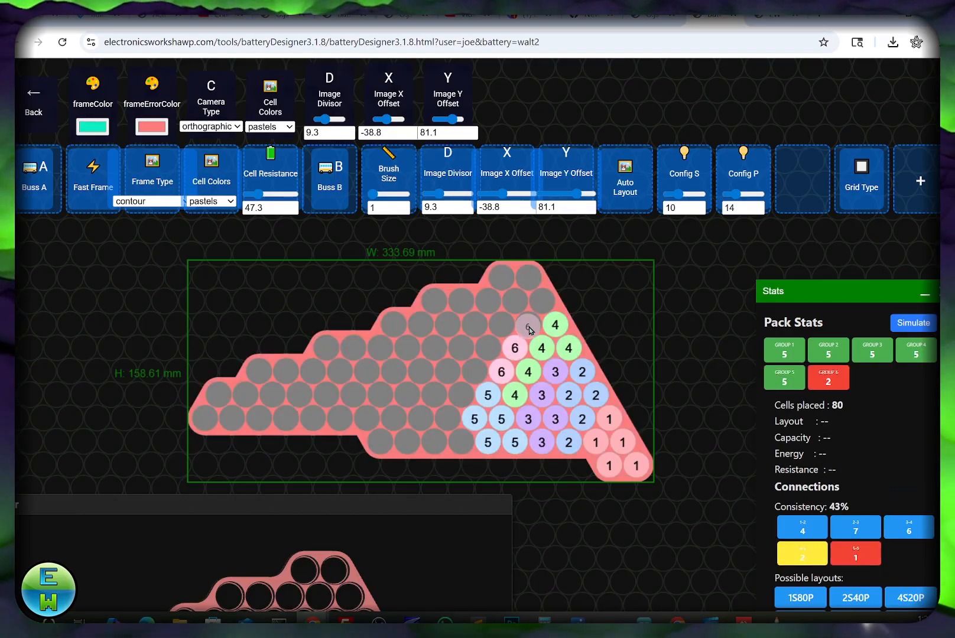
click(529, 283)
Assign the five-cell diagonal running down beside group 6, from the second row to the cell next to group 5, to group 7.
click(518, 304)
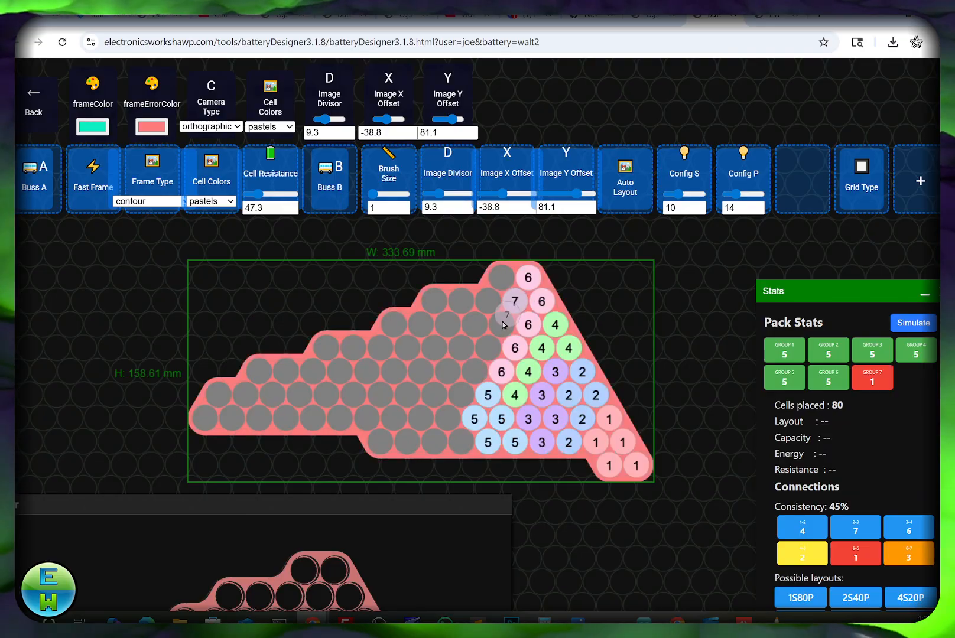
click(504, 328)
click(491, 352)
click(475, 372)
click(460, 395)
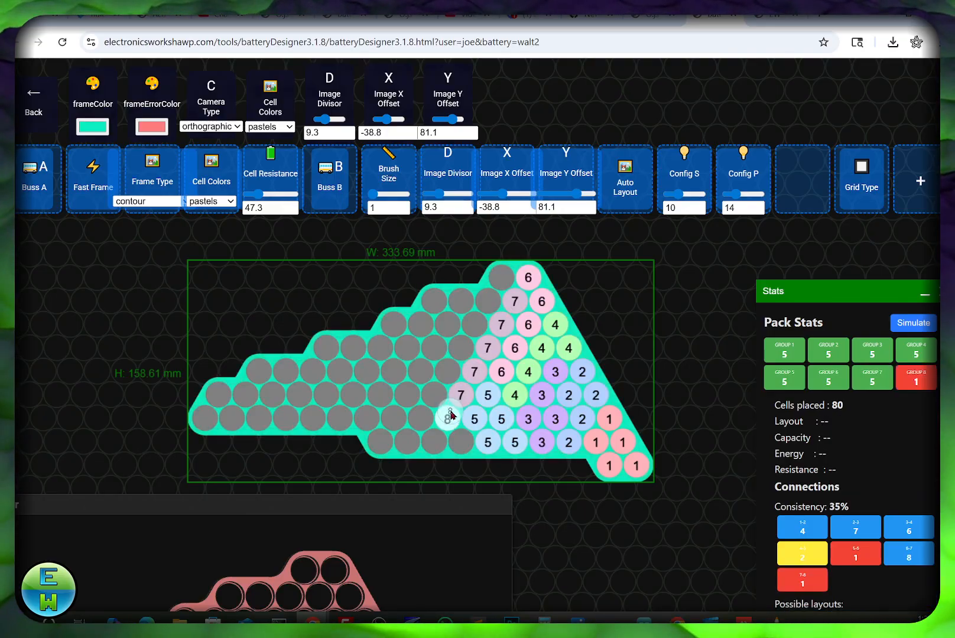
Assign five cells on the two lower rows beside group 5 to group 8.
click(447, 418)
click(461, 442)
click(434, 443)
click(405, 443)
click(422, 418)
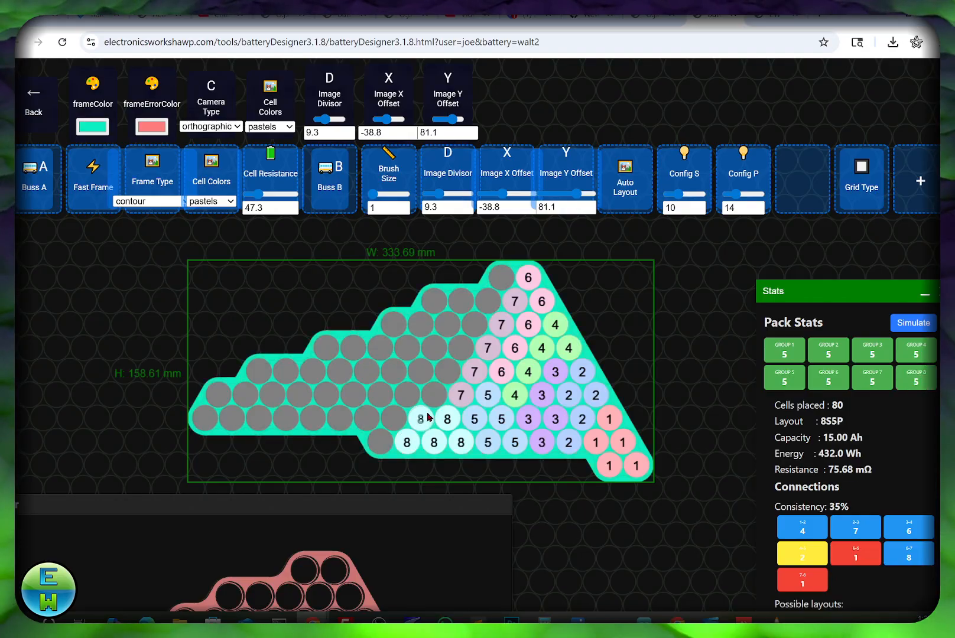
Assign the five-cell diagonal running up from group 8 alongside group 7 to group 9.
click(433, 393)
click(451, 367)
click(461, 349)
click(475, 326)
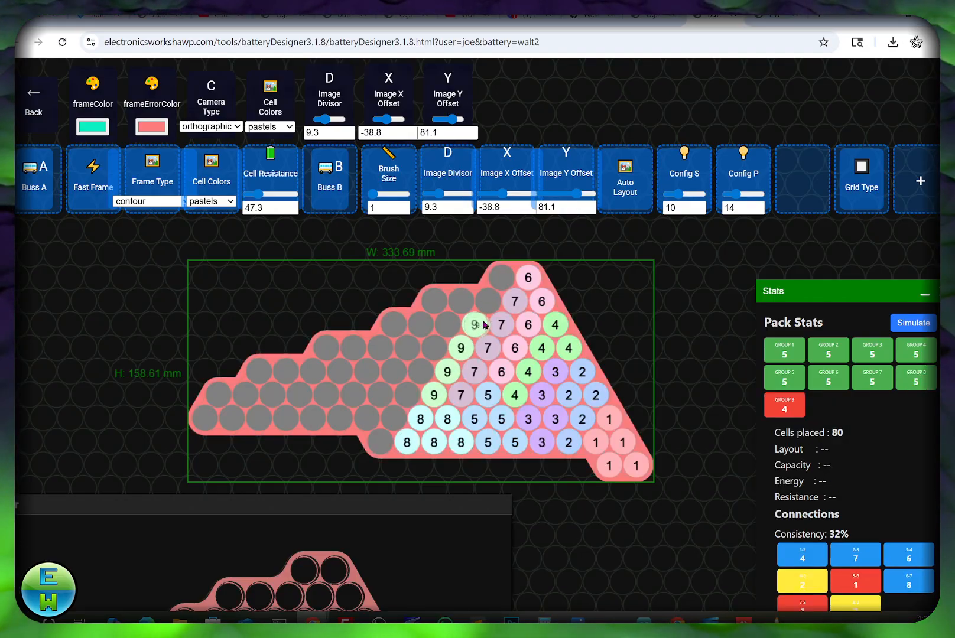
click(489, 302)
Assign the remaining top cell and the four cells descending diagonally beside group 9 to group 10.
click(501, 277)
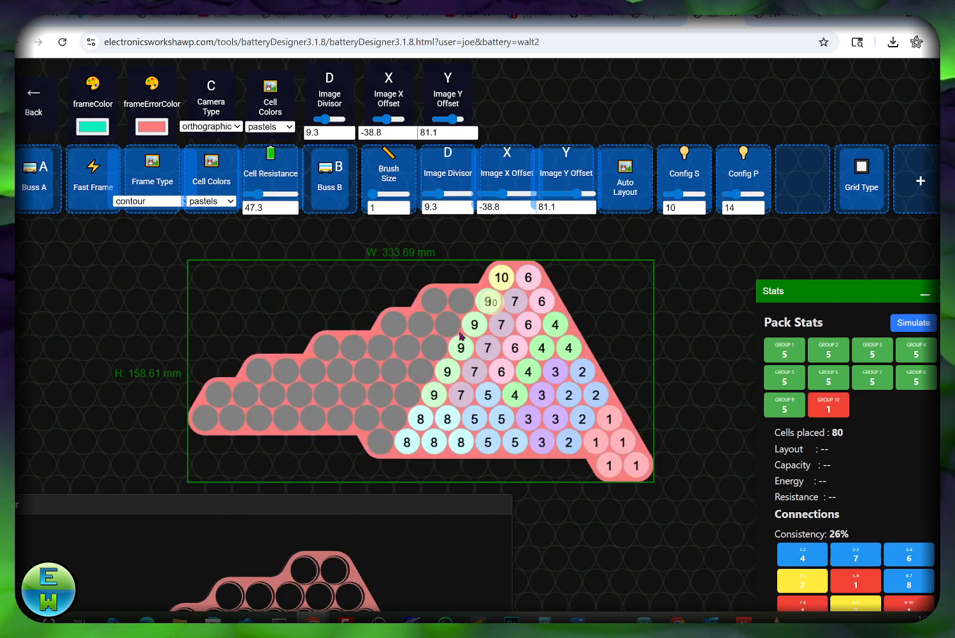
click(461, 302)
click(447, 324)
click(435, 348)
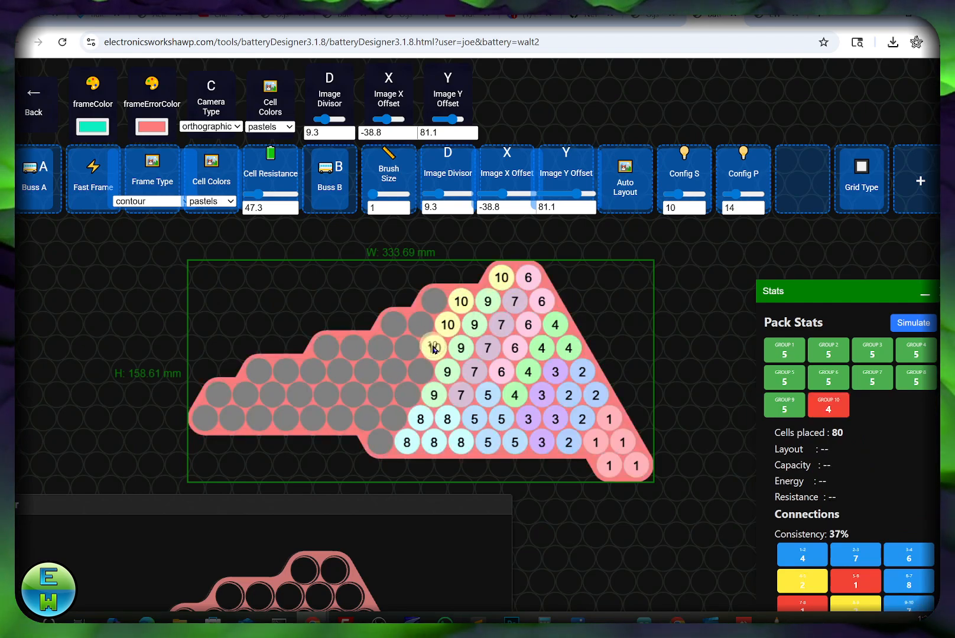
click(420, 372)
Assign the five cells around the notch in the lower edge to group 11, and the five stepped cells beside group 10 to group 12.
click(405, 396)
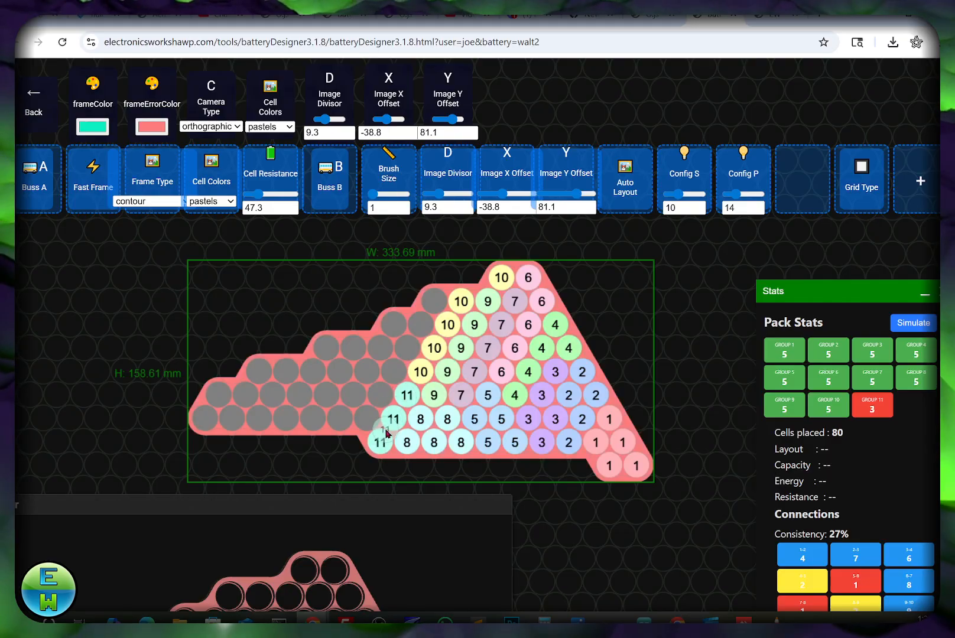
click(378, 399)
click(395, 370)
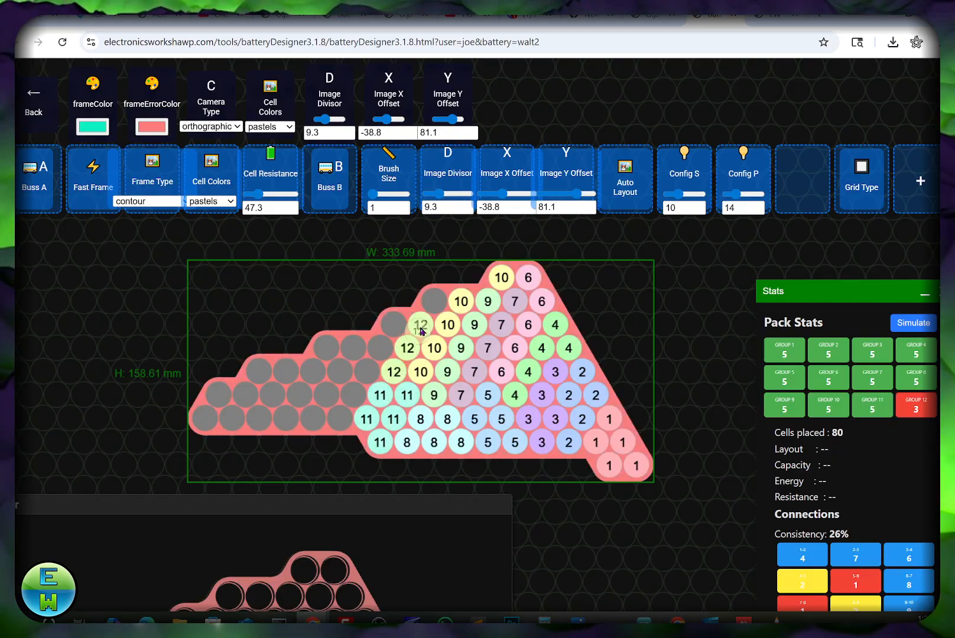
click(395, 332)
Assign the four-cell diagonal beside groups 12 and 11, plus the adjacent bottom-row cell, to group 13.
click(381, 348)
click(367, 371)
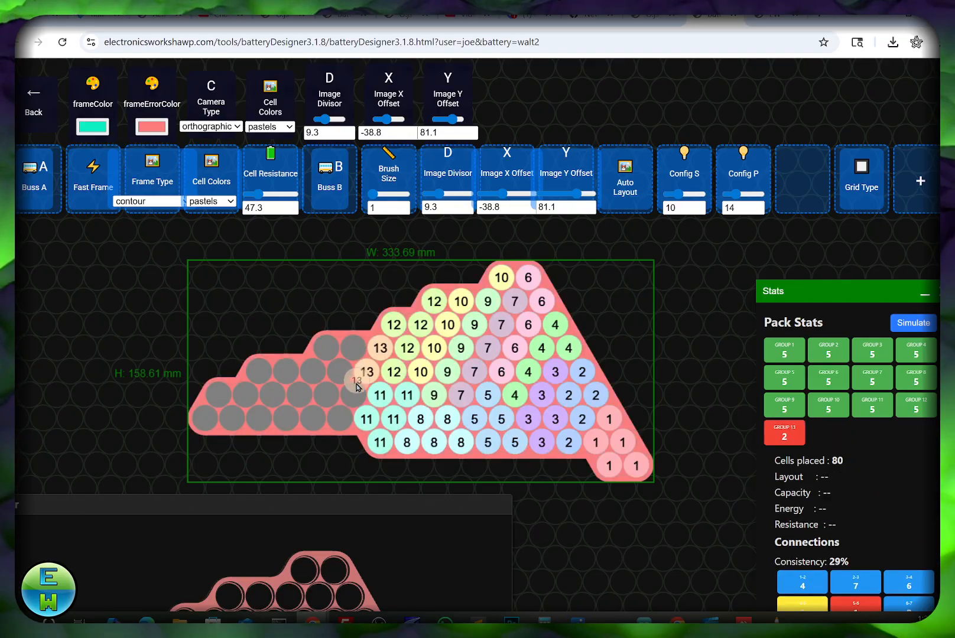
click(353, 395)
click(340, 417)
click(315, 417)
Assign five cells beside group 13, up to the step with two cells on the upper edge, to group 14.
click(326, 395)
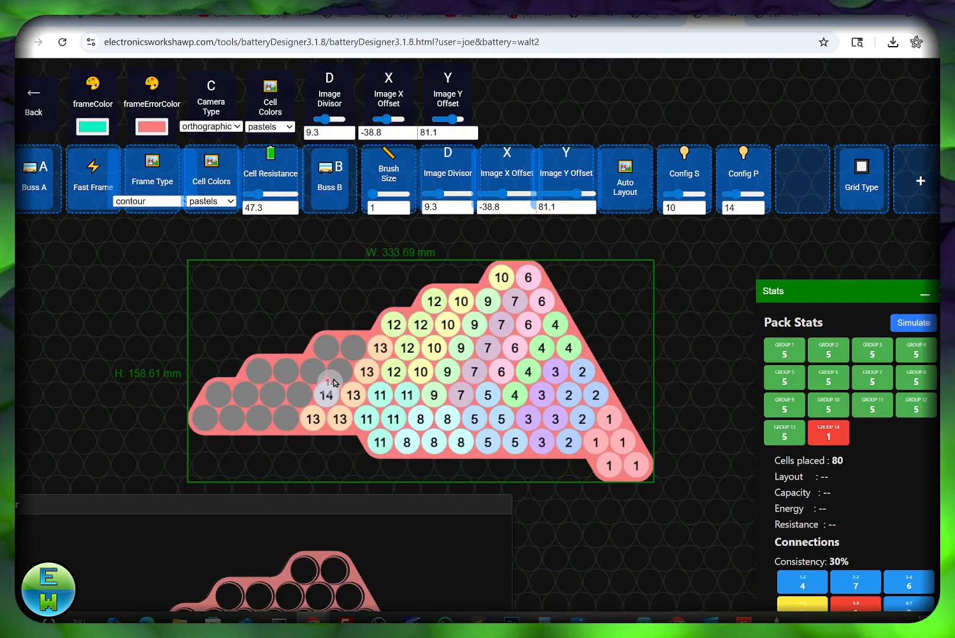
click(340, 371)
click(354, 348)
click(327, 348)
click(306, 373)
Assign the five cells beside group 14 to group 15, and the last five cells at the pack's left tip to group 16.
click(299, 395)
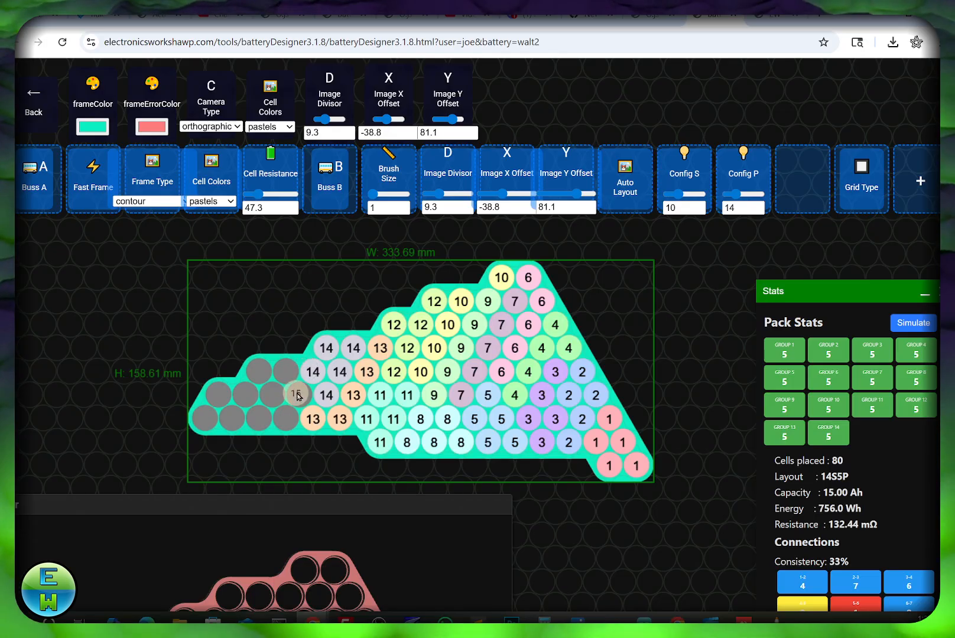
click(286, 418)
click(260, 380)
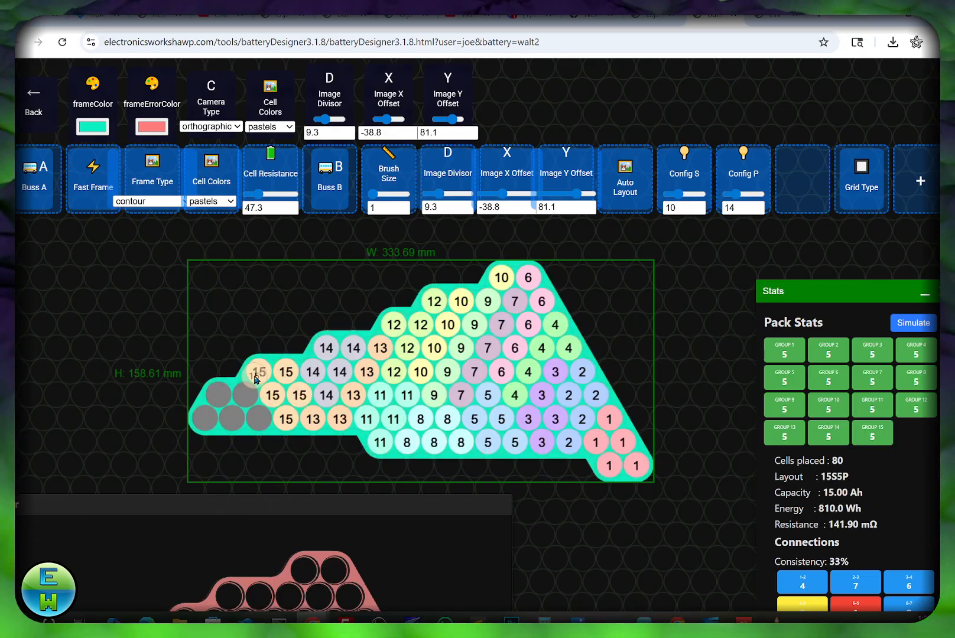
click(219, 394)
click(244, 396)
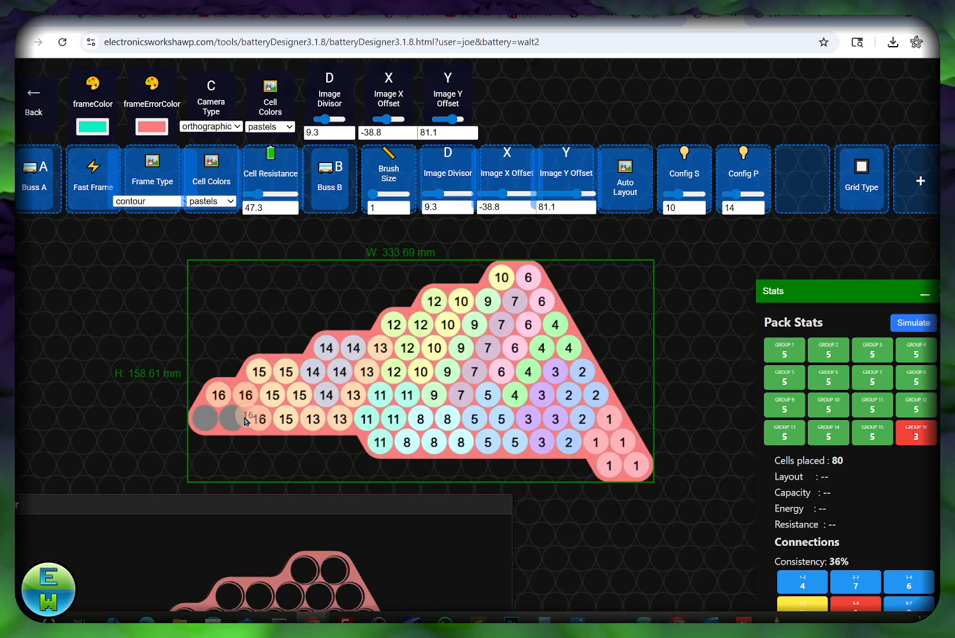
click(237, 420)
click(208, 421)
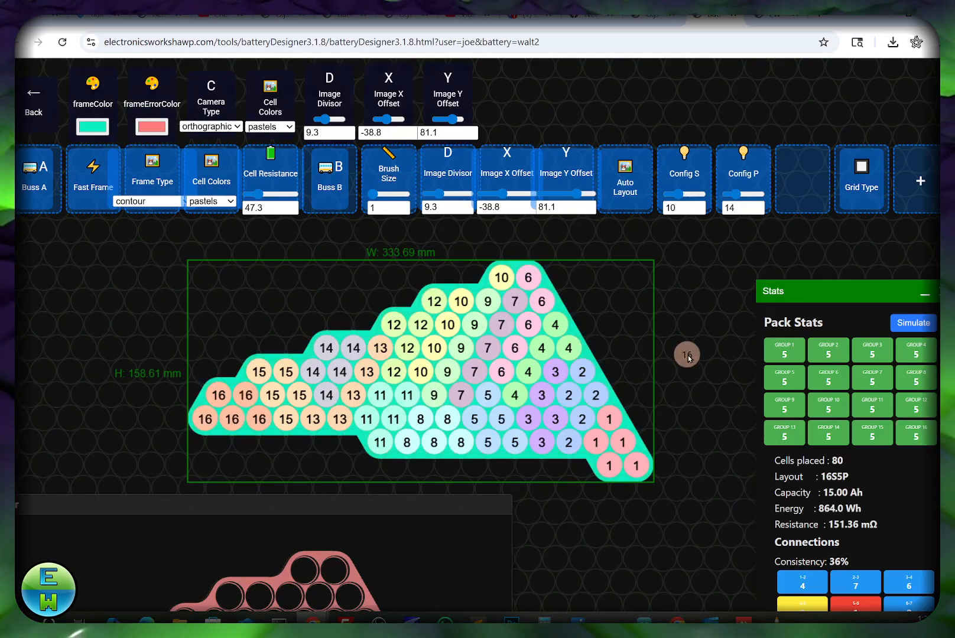
scroll(813, 491, down, 2)
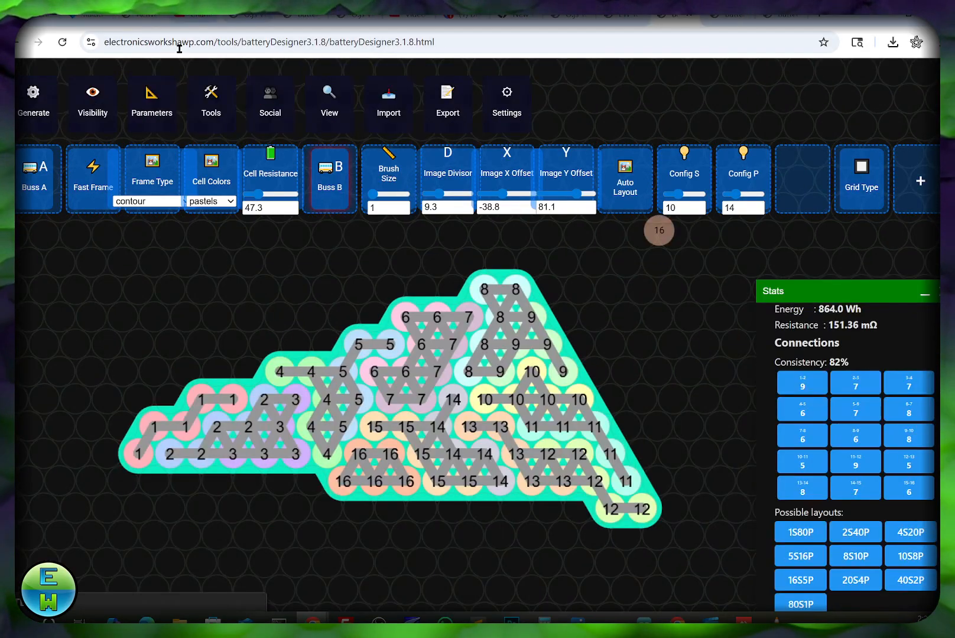
Shift the pack's group numbers up once and cycle them down until group 1 is back at the left tip.
click(211, 95)
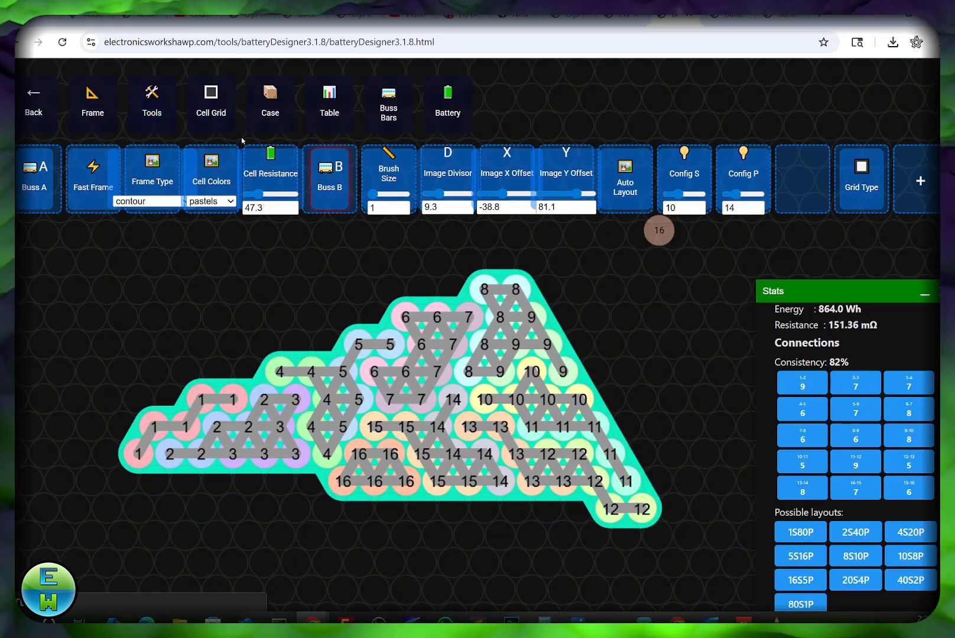
click(206, 118)
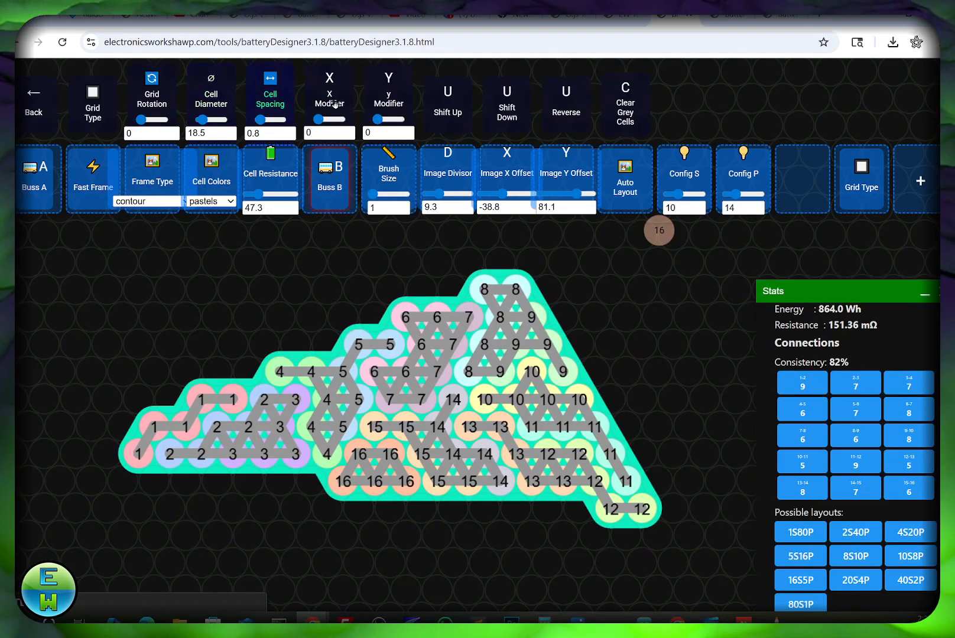
click(465, 98)
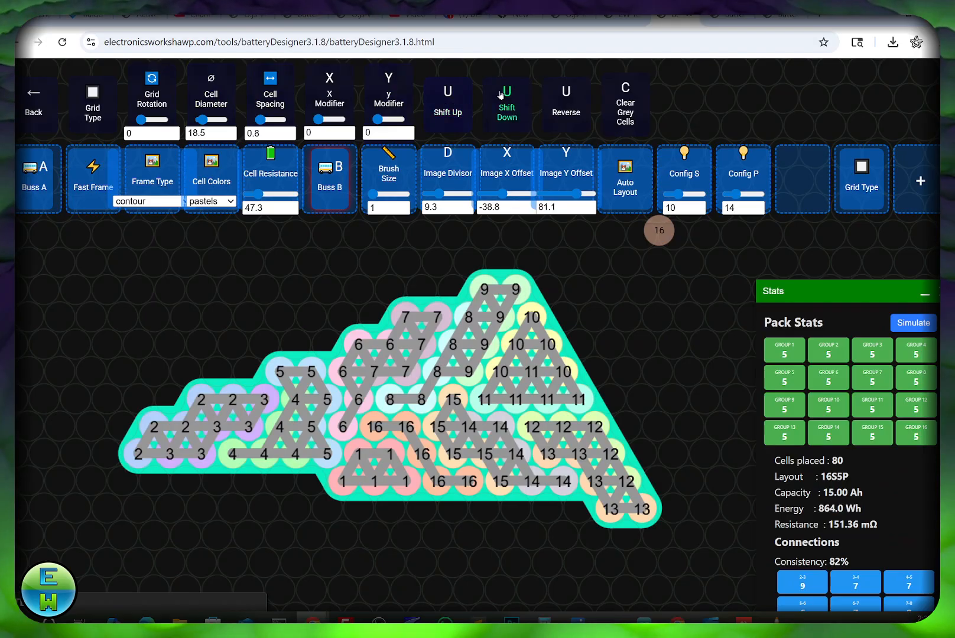
click(508, 98)
click(512, 101)
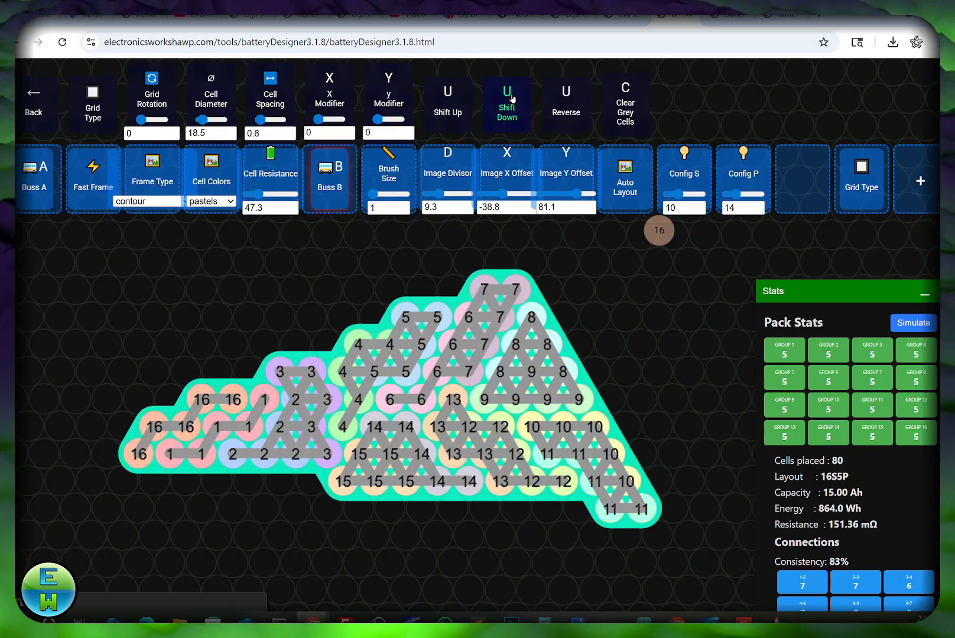
click(514, 104)
click(513, 104)
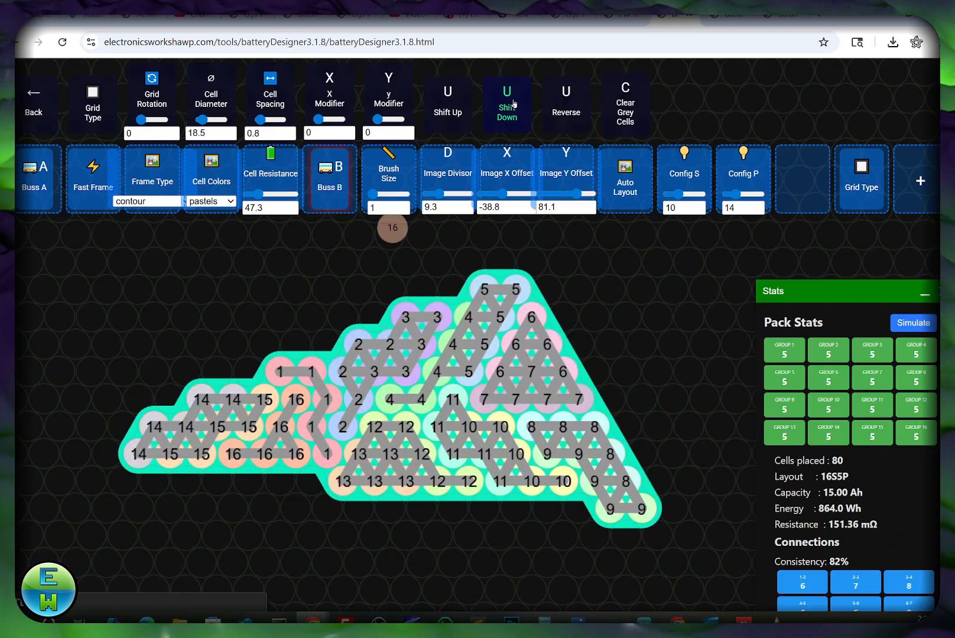
click(514, 104)
click(513, 104)
click(513, 104)
click(513, 104)
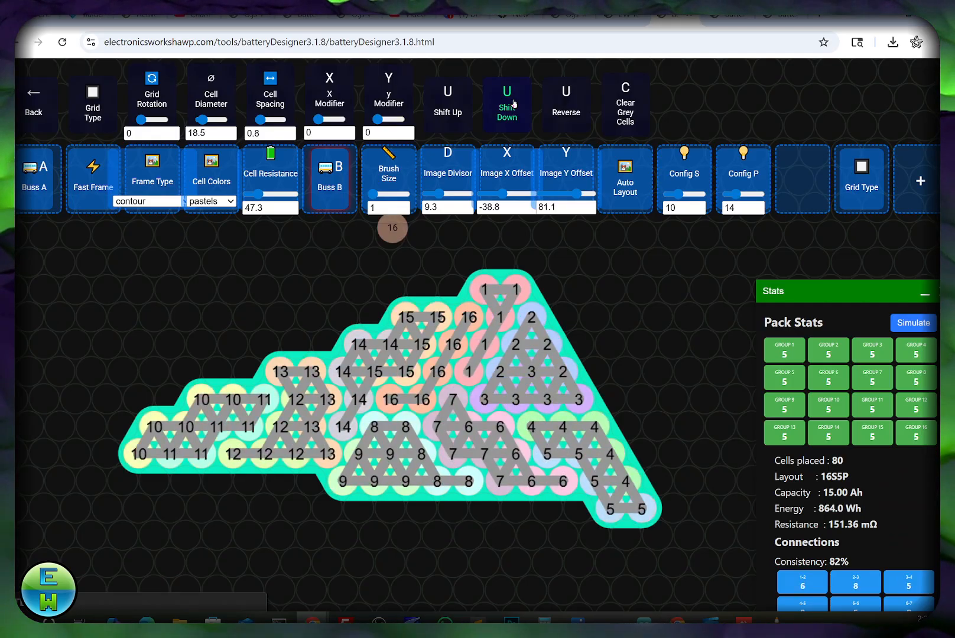
click(513, 104)
click(513, 104)
click(513, 104)
click(513, 104)
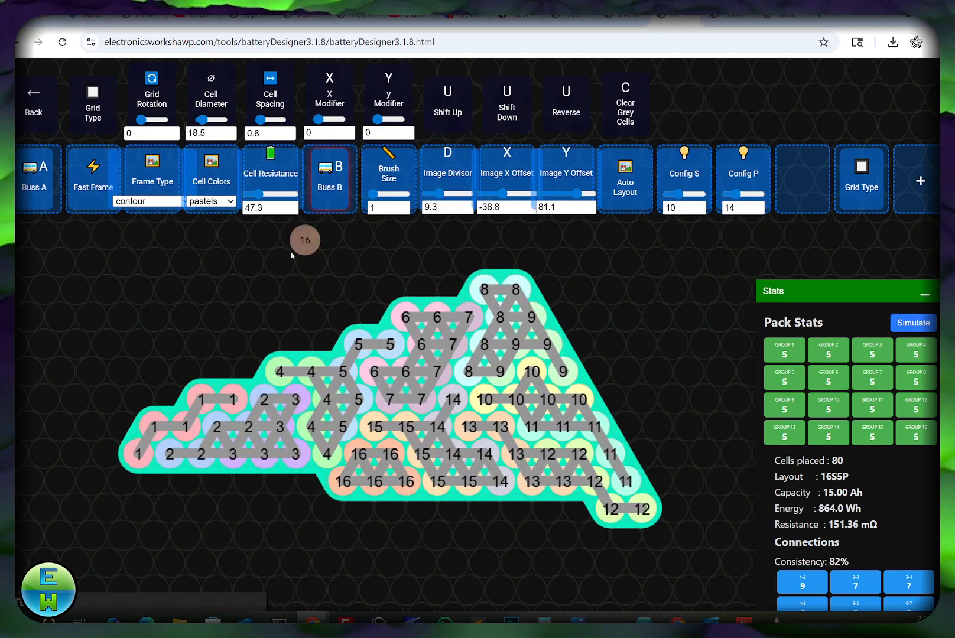
Try reversing the order of the pack's group numbers.
drag(196, 399, 232, 358)
click(561, 113)
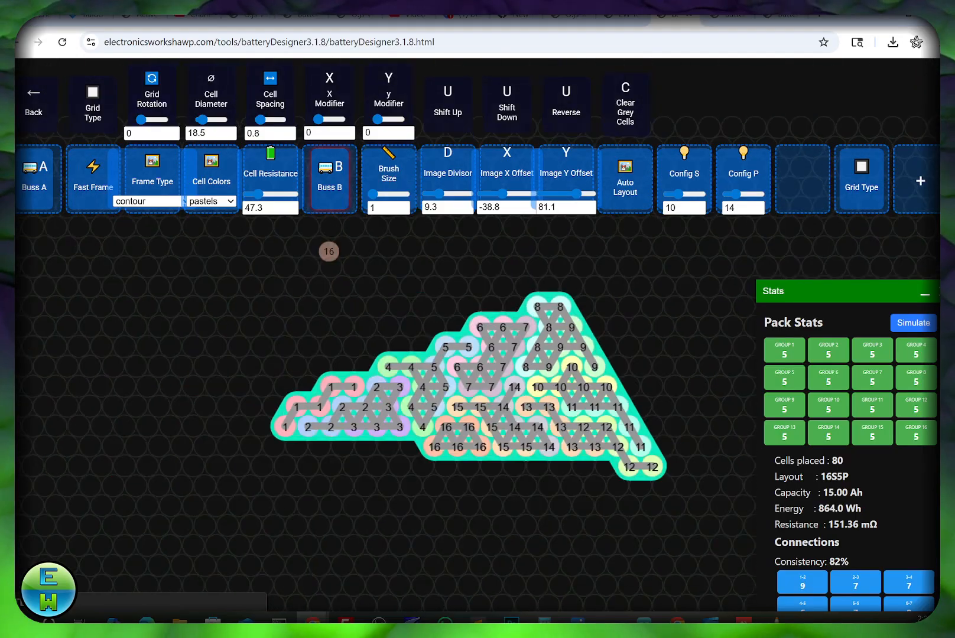
Set the battery cell's capacity to 4.2, max current and continuous current to 45, and cell resistance to 15.
click(36, 98)
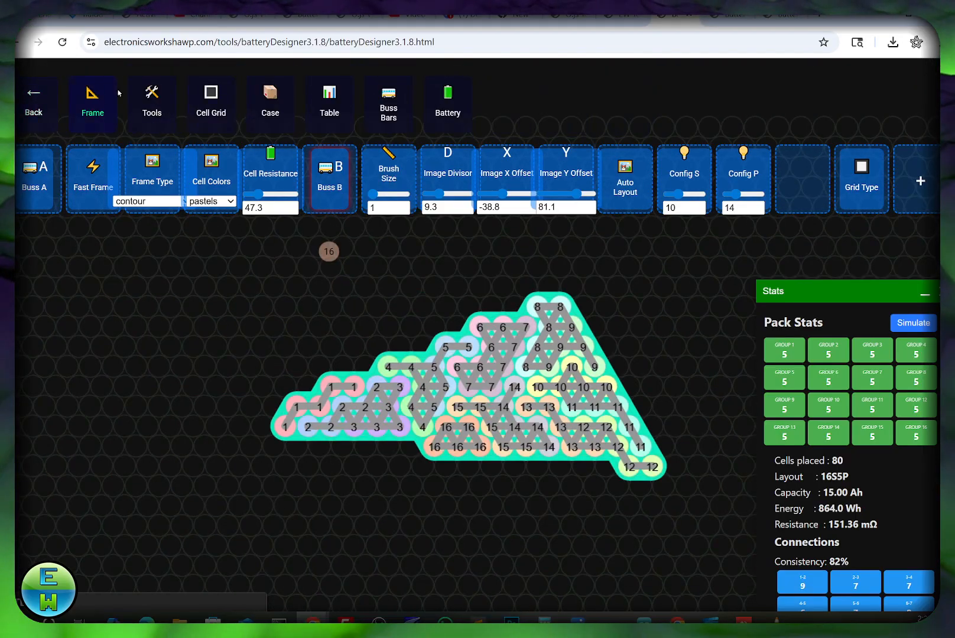
click(447, 101)
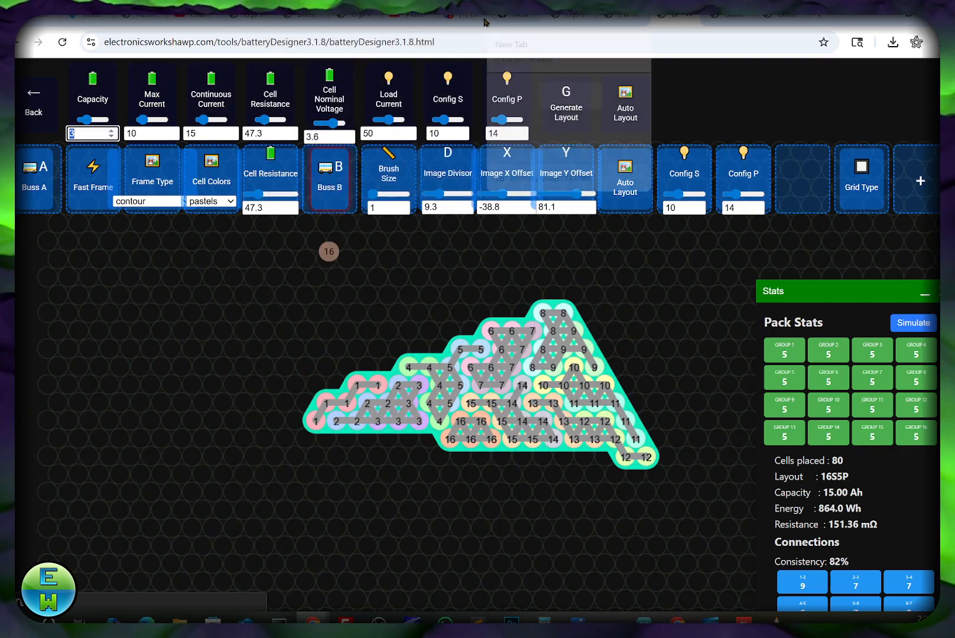
mouse_move(484, 21)
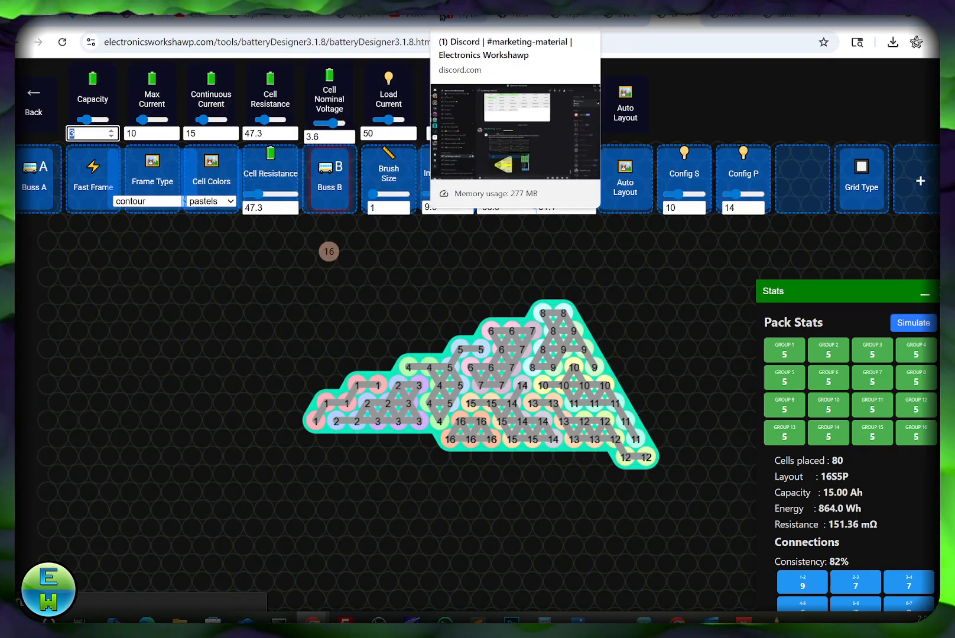
text(4.2)
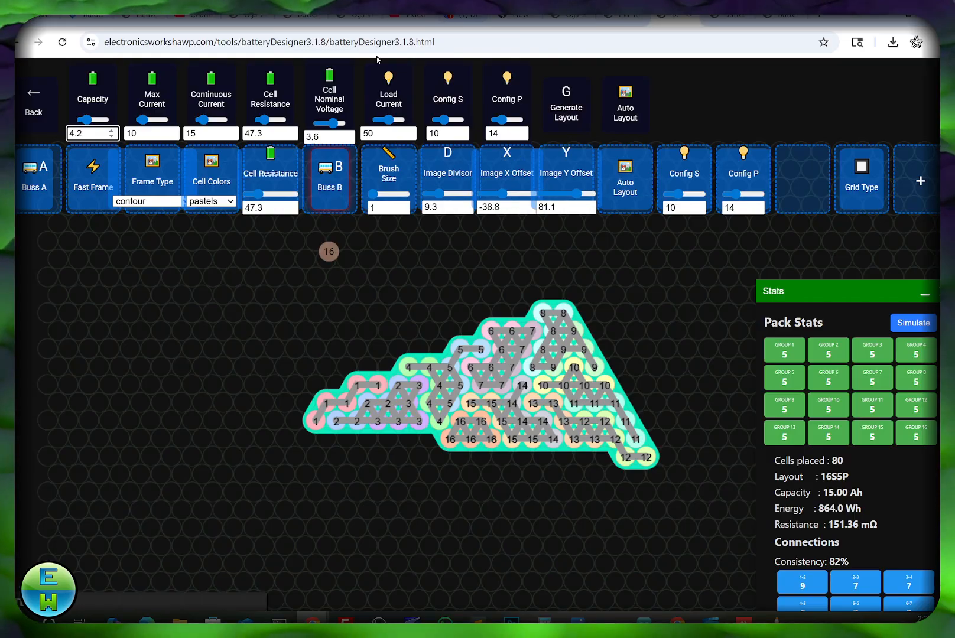
key(Tab)
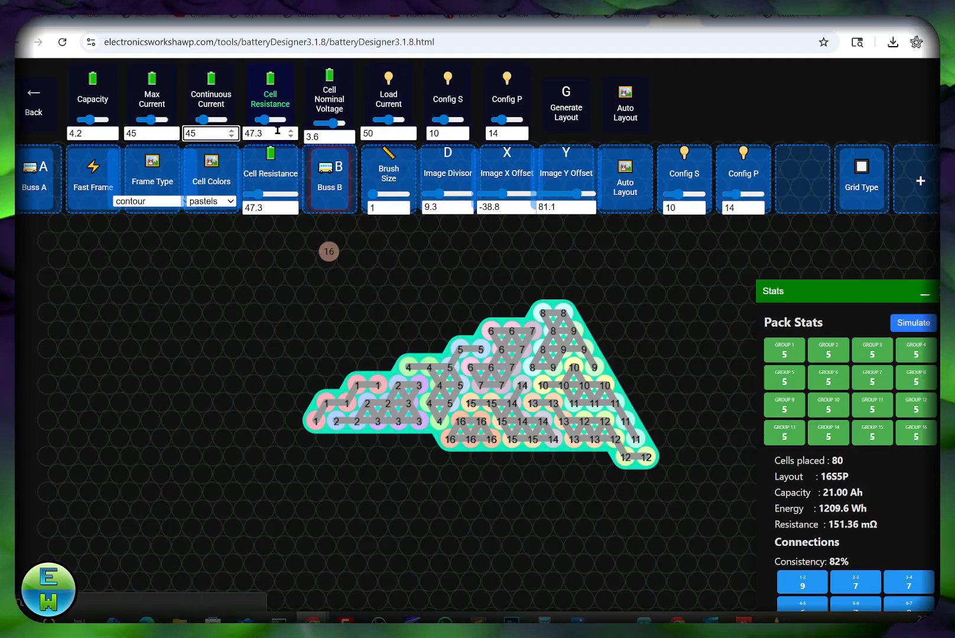
key(Tab)
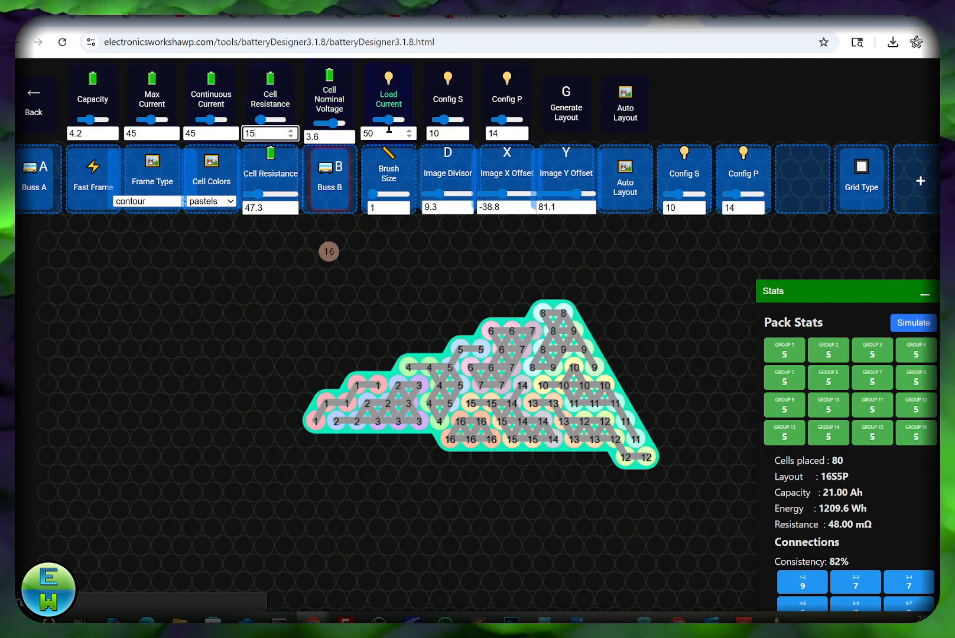
Set the load current to 150 and re-enter the cell resistance as 15.
double_click(389, 129)
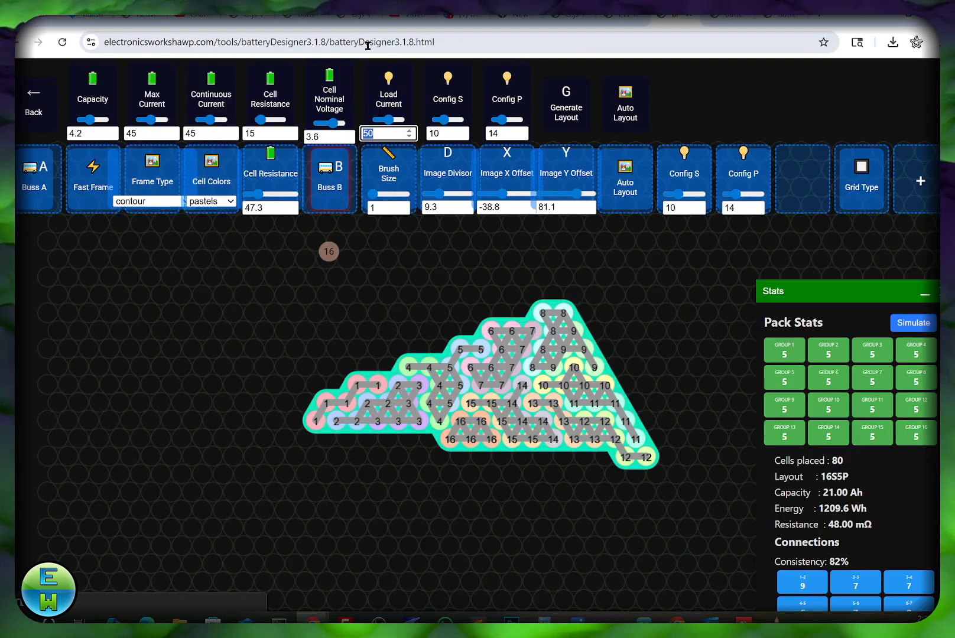
text(150)
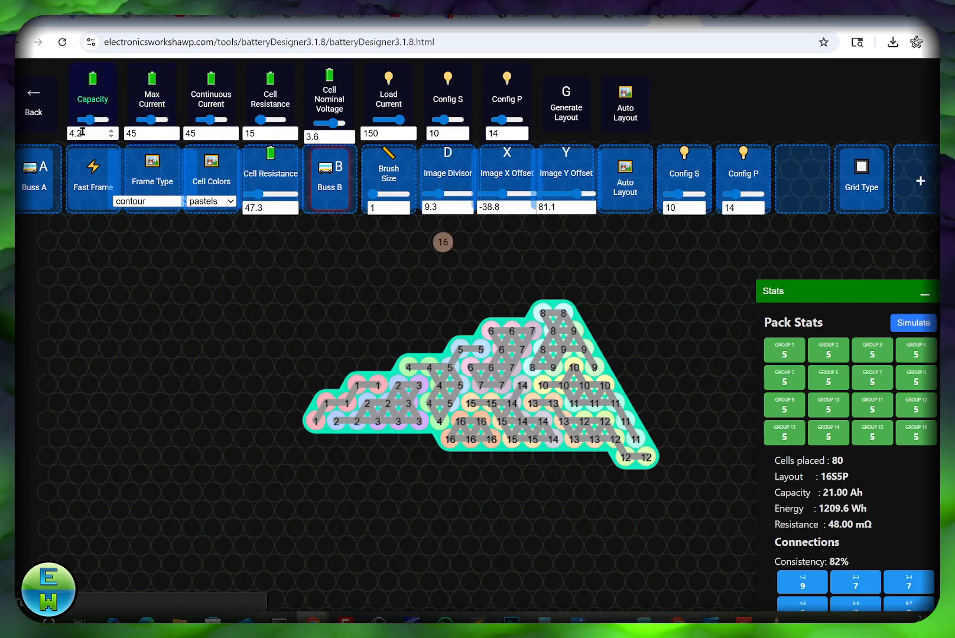
key(Tab)
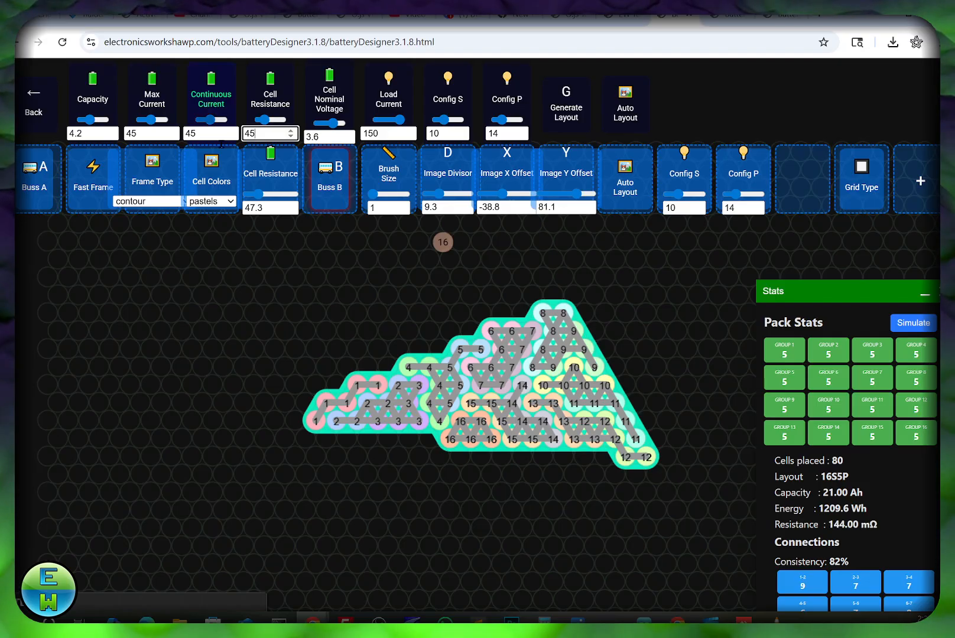
double_click(261, 131)
text(15)
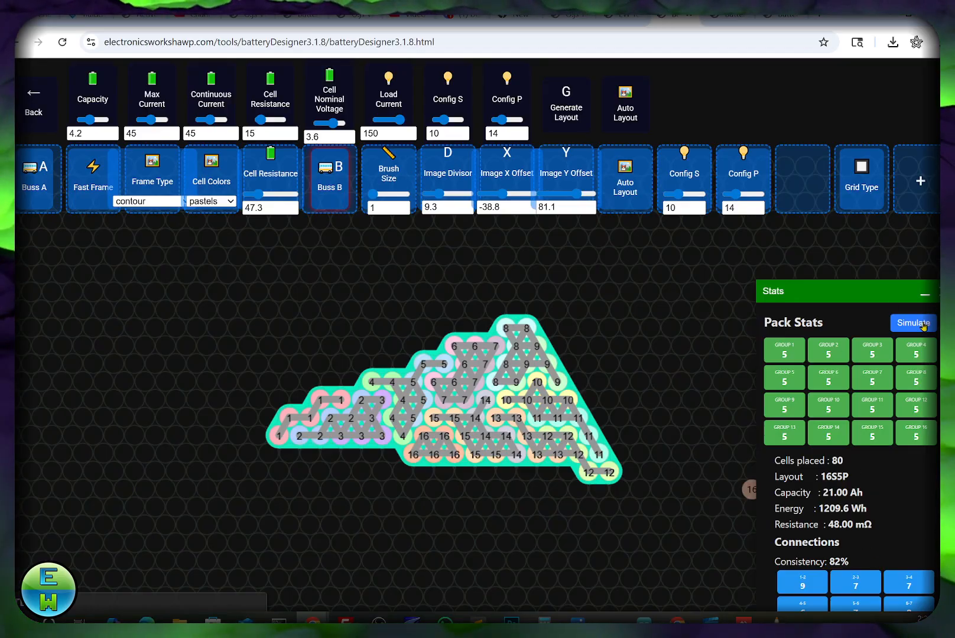
Simulate the pack and enlarge the simulation results window to show more of its charts.
click(915, 326)
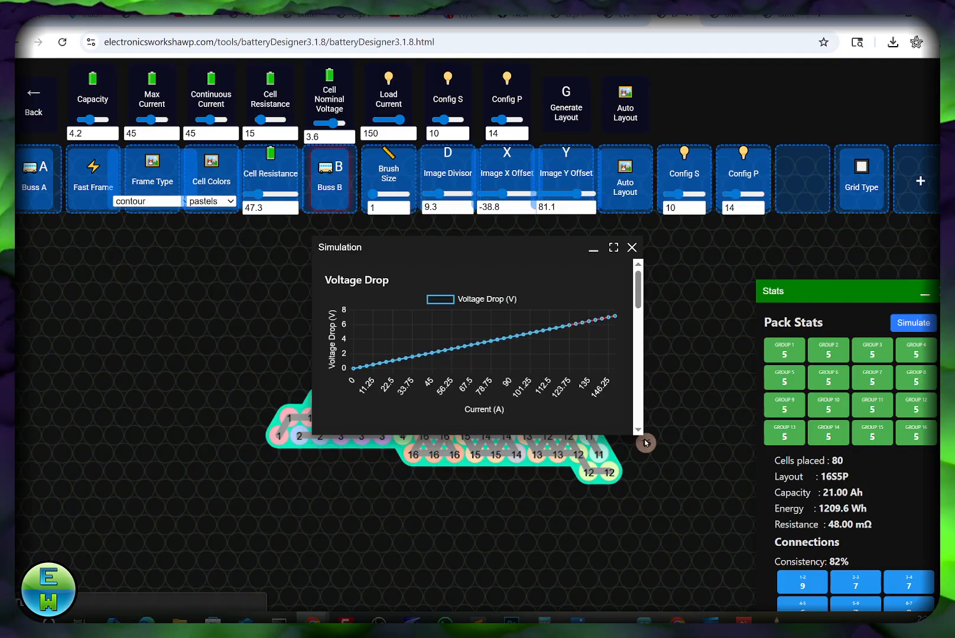
drag(640, 433, 727, 551)
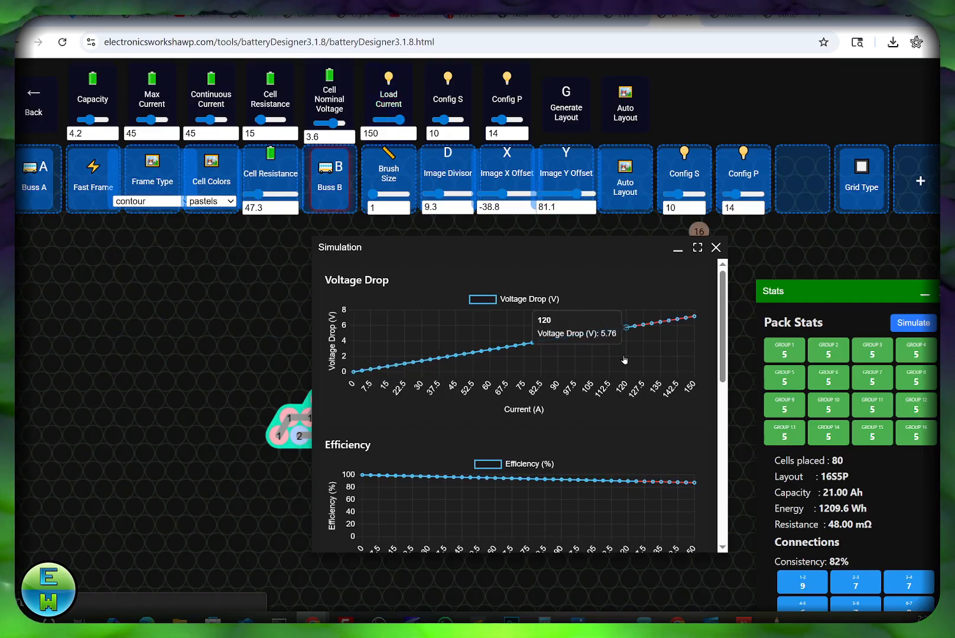
Examine the voltage drop, efficiency, power loss and actual versus expected power charts at full size, closing each enlarged view.
double_click(623, 359)
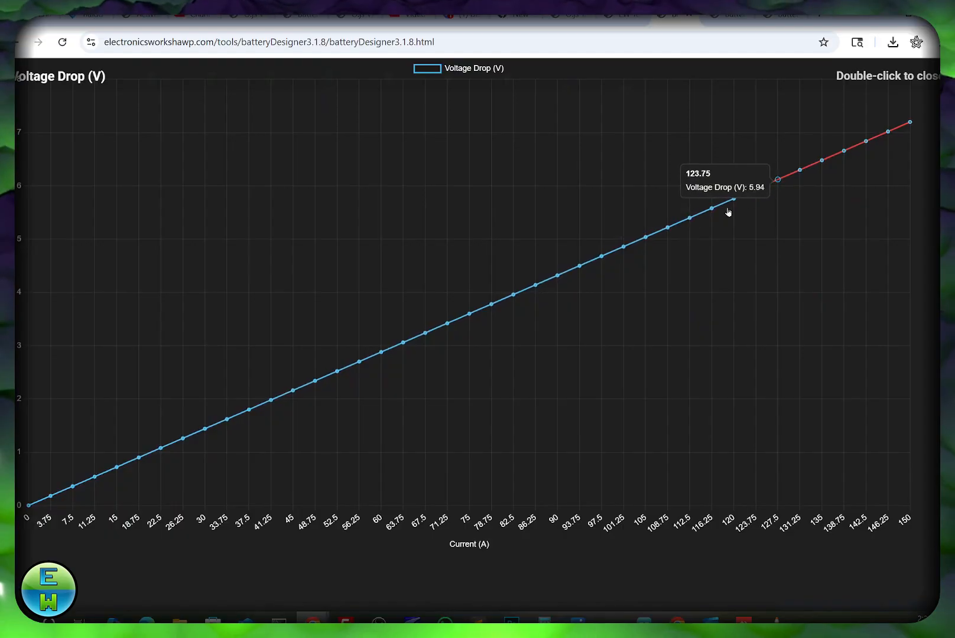
double_click(654, 206)
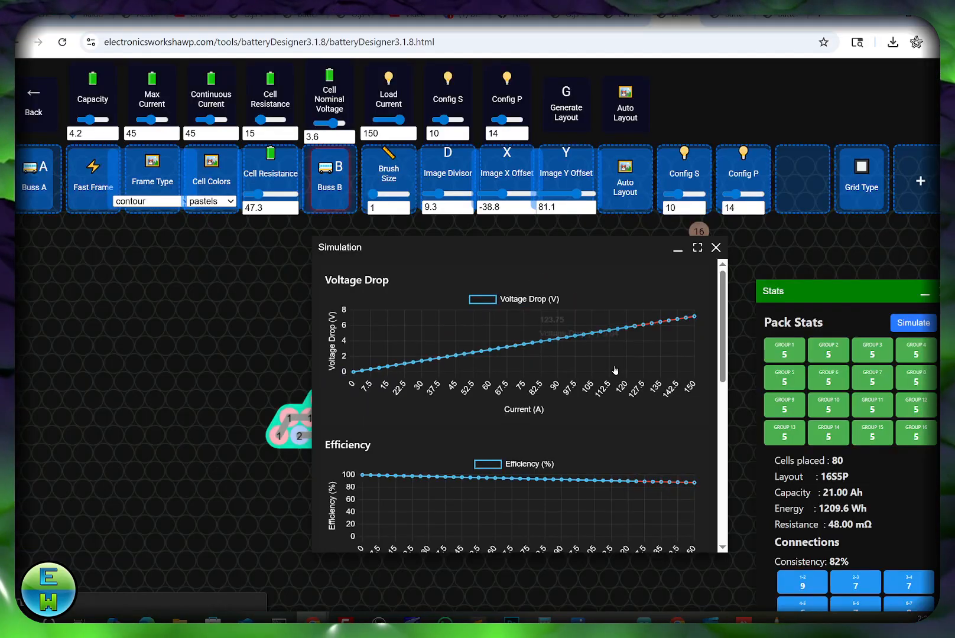
double_click(485, 438)
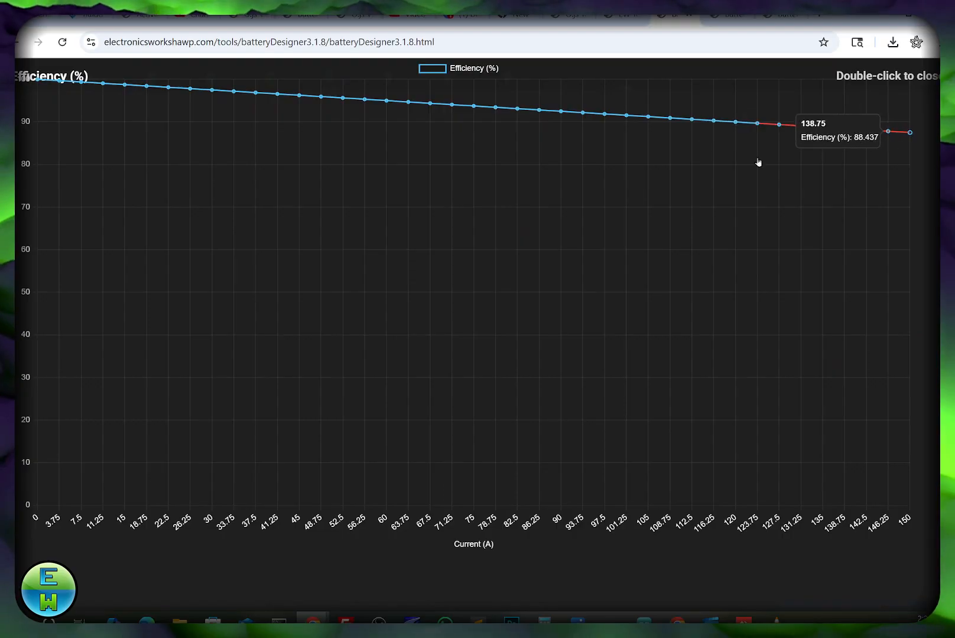
double_click(565, 328)
scroll(561, 369, down, 2)
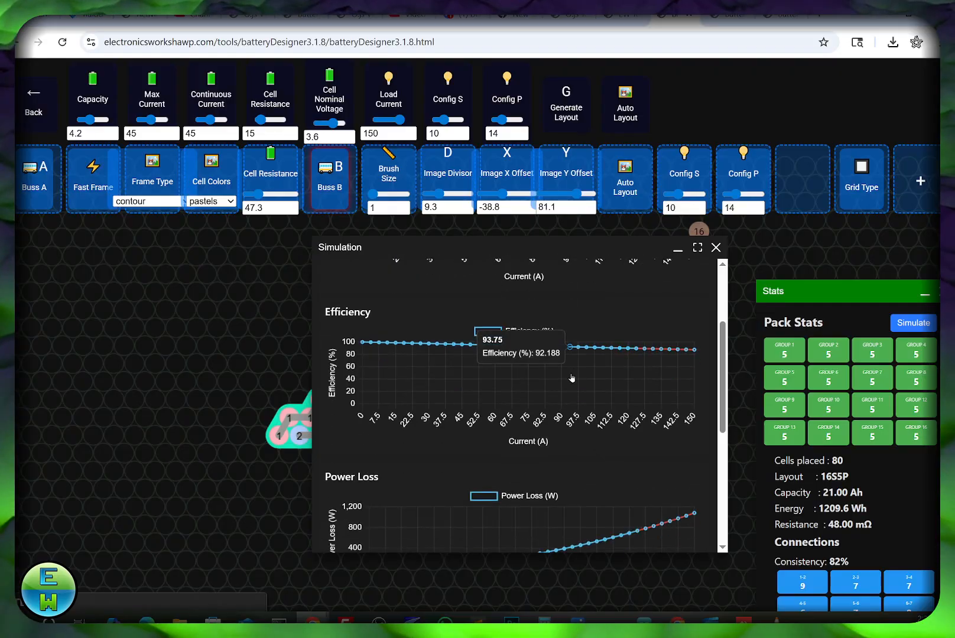
click(526, 473)
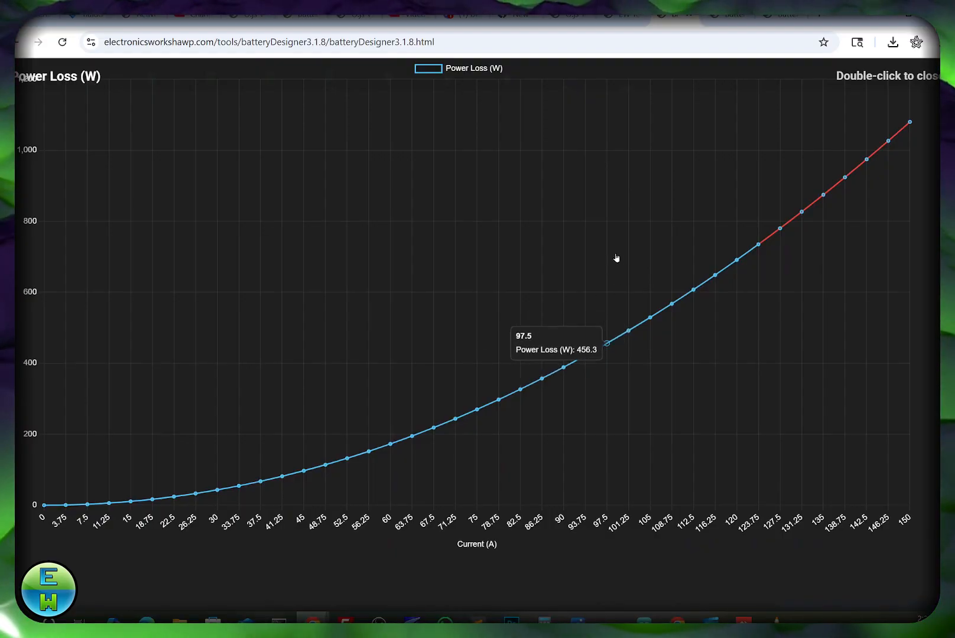
double_click(761, 248)
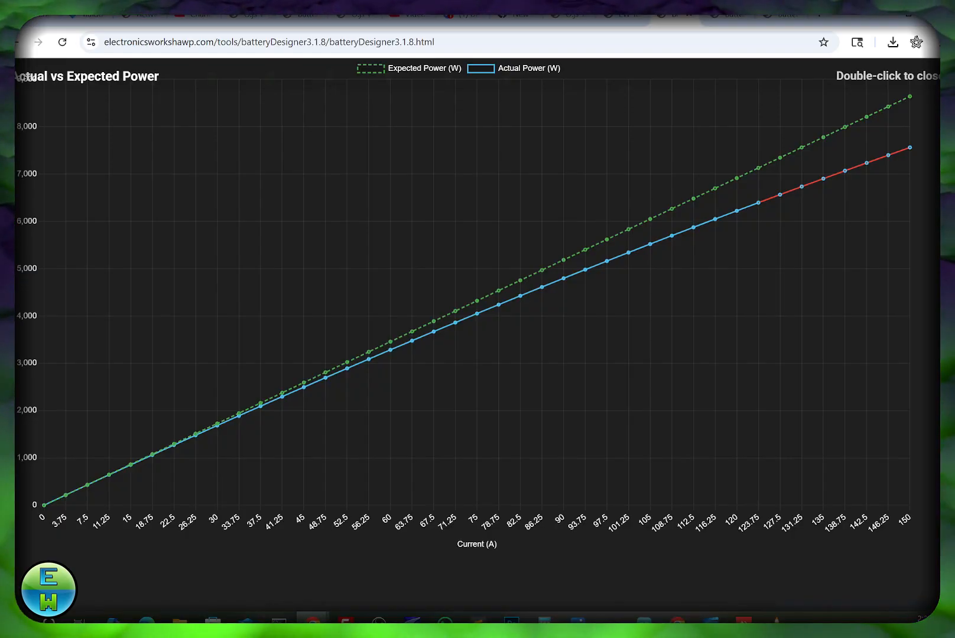
double_click(631, 280)
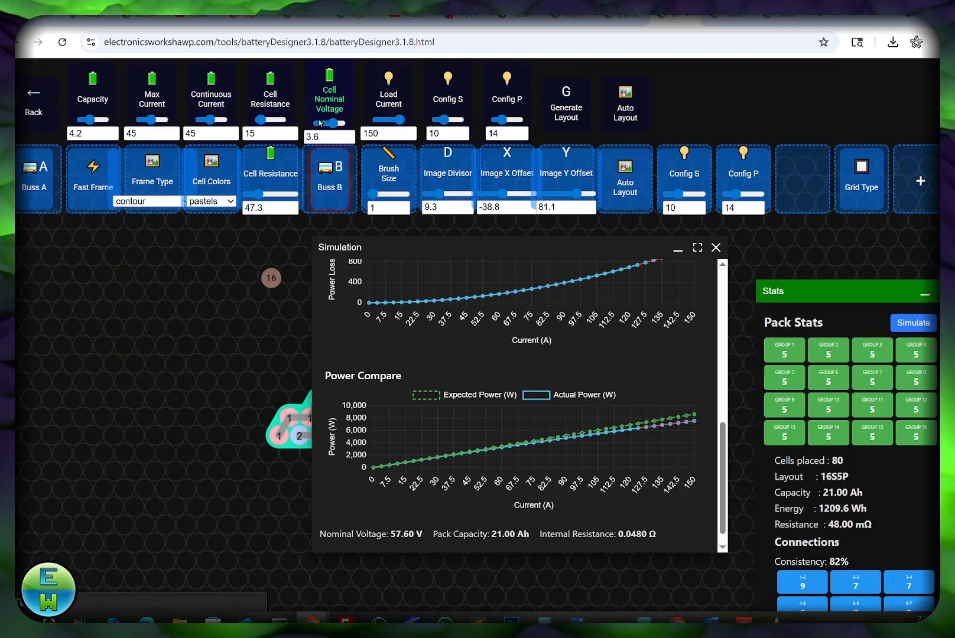
Set the cell resistance to 32 and run the pack simulation again.
double_click(261, 134)
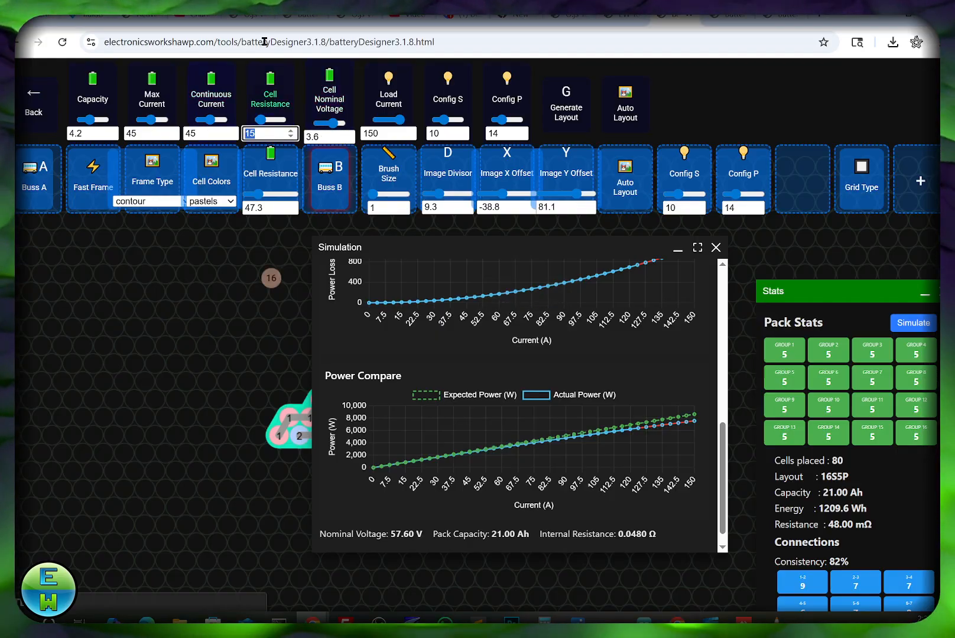
text(32)
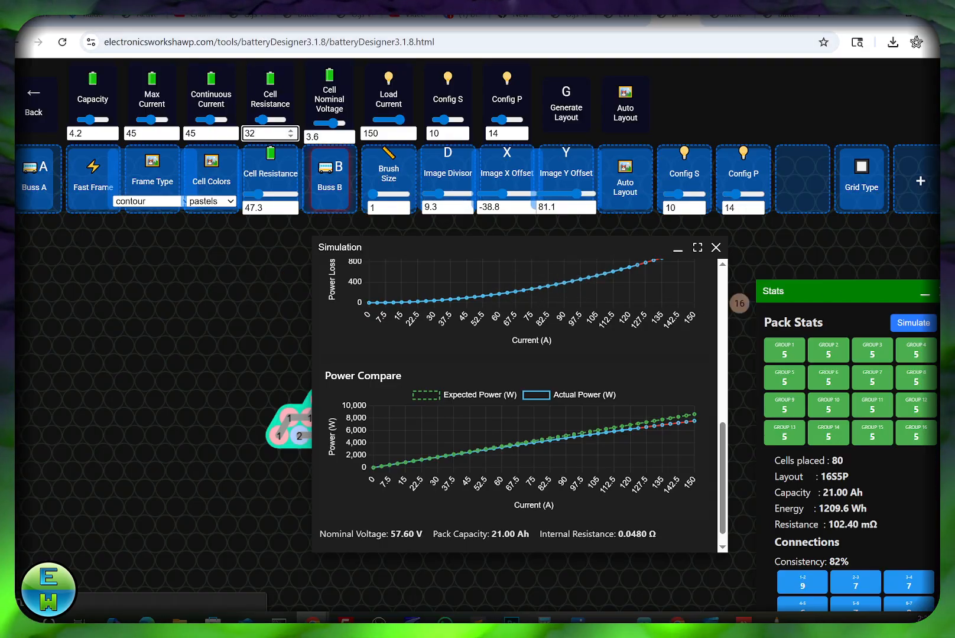
click(915, 326)
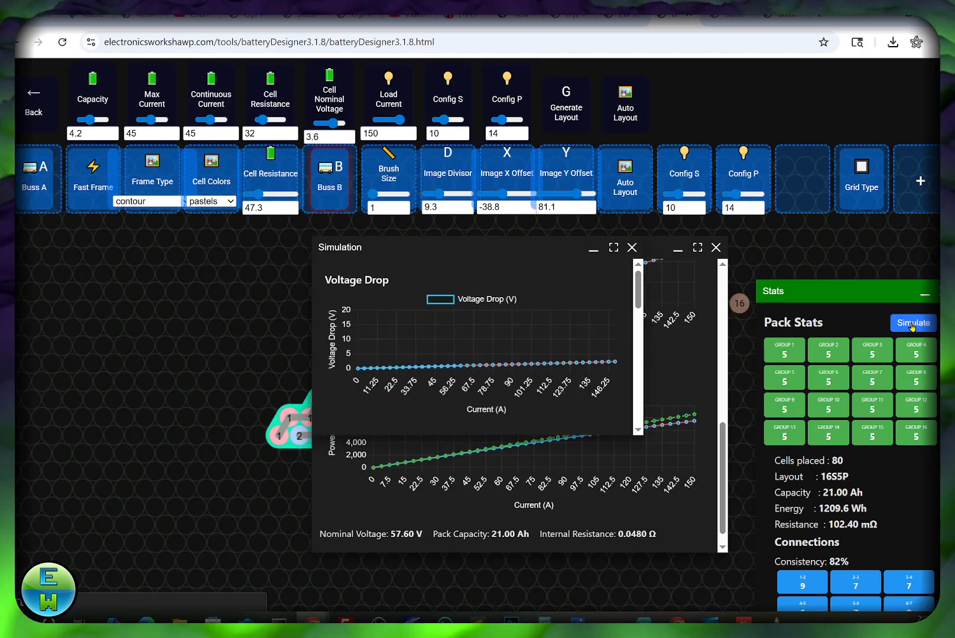
Arrange the earlier and new simulation windows side by side and enlarge them for comparison.
drag(523, 248, 768, 323)
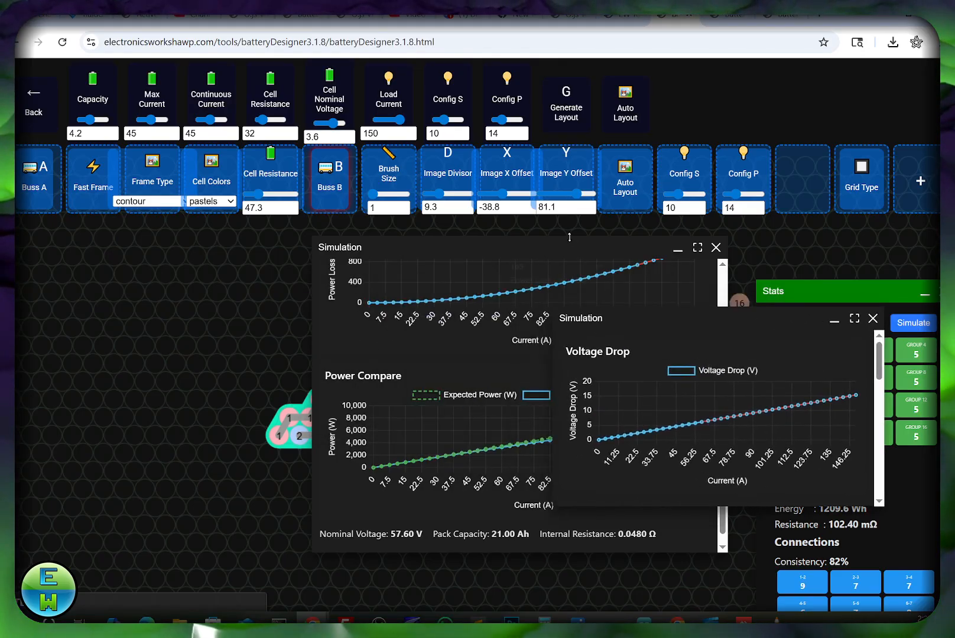
drag(562, 249, 250, 236)
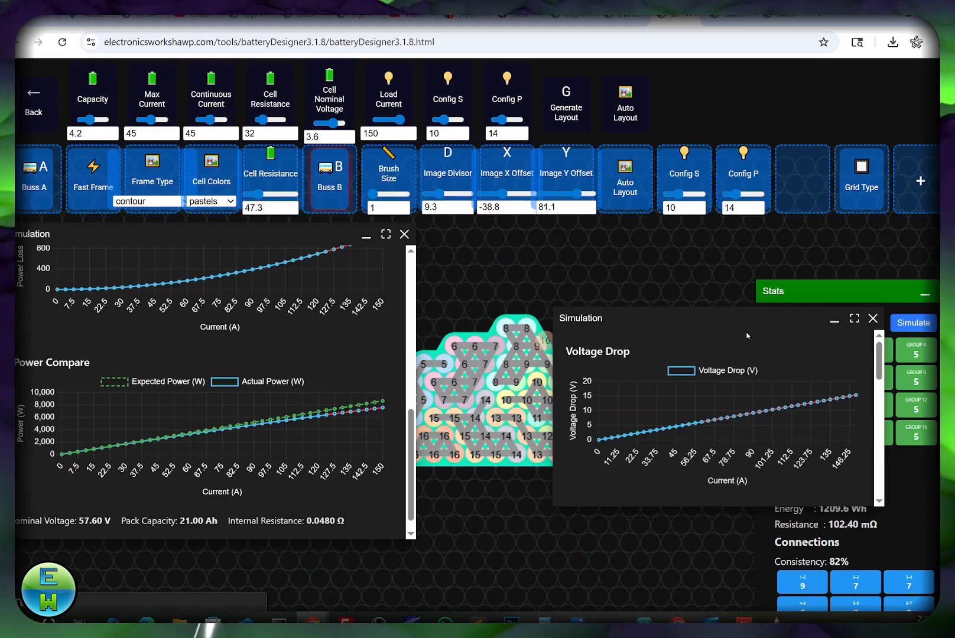
drag(729, 324, 593, 240)
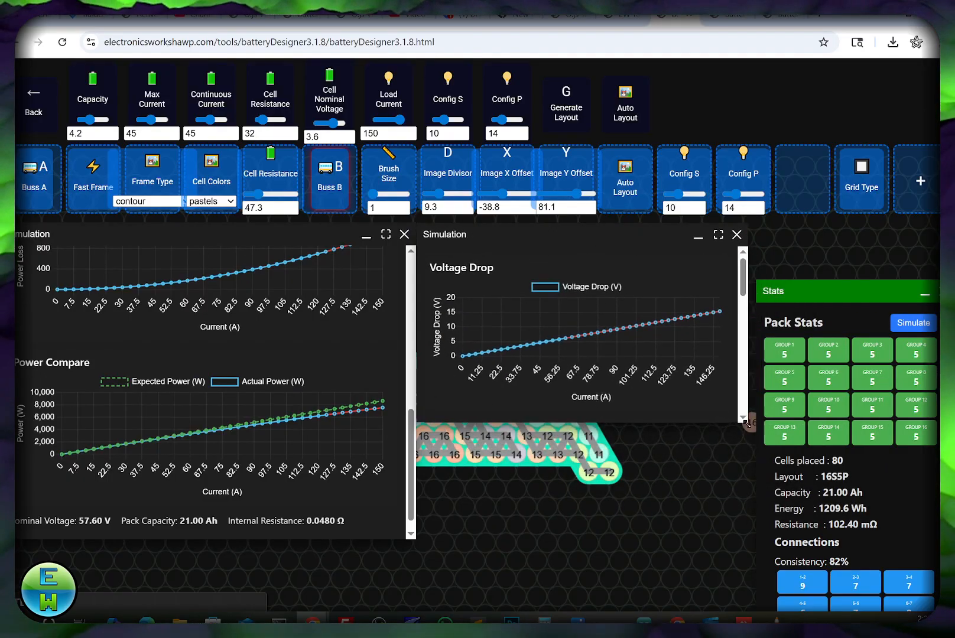
drag(746, 423, 867, 562)
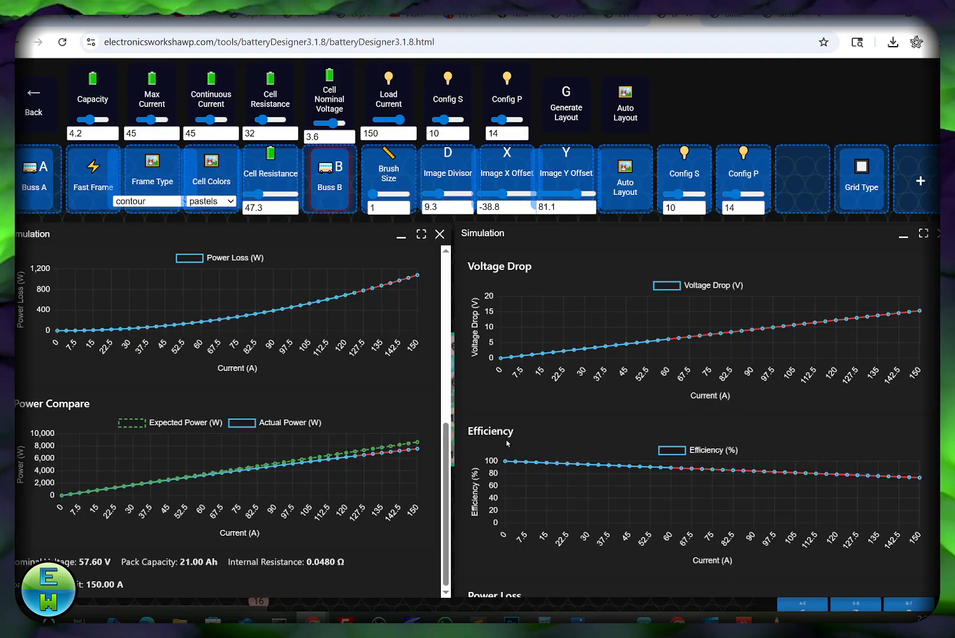
Compare both simulations' efficiency charts at full size, and inspect the power loss at 150 A in the 32-resistance simulation.
scroll(361, 378, up, 6)
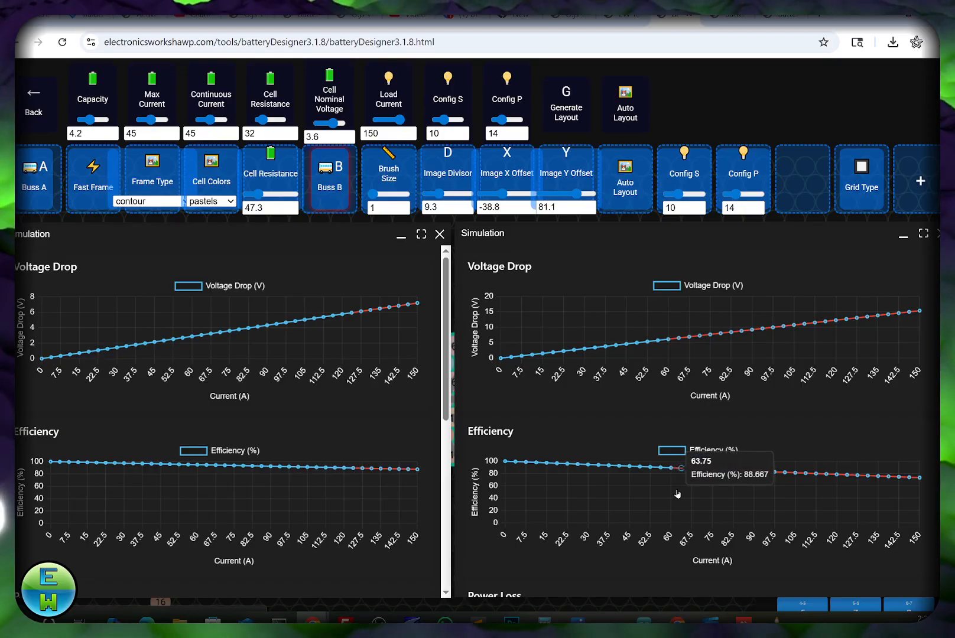
double_click(656, 472)
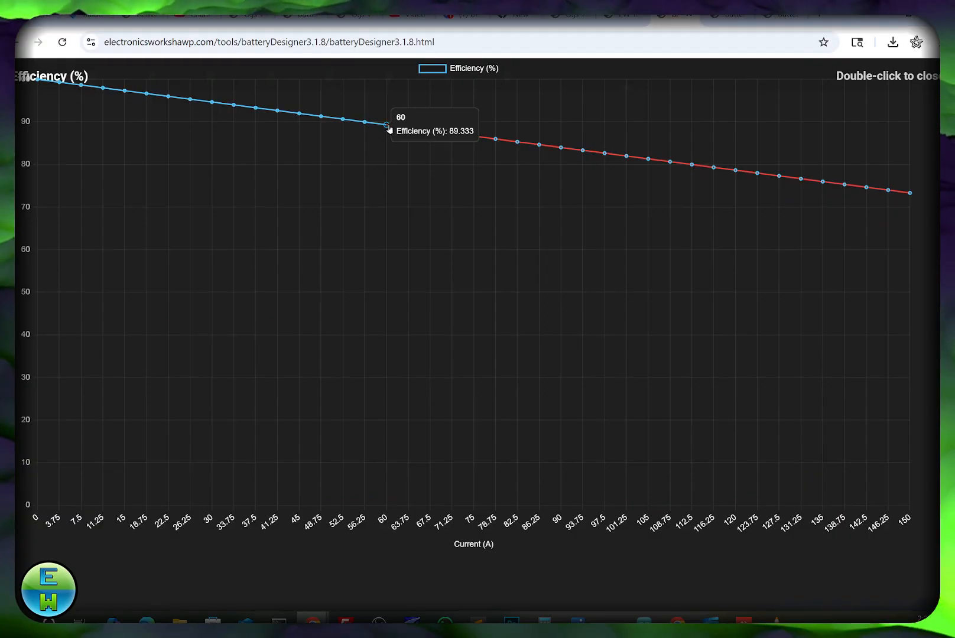
double_click(460, 271)
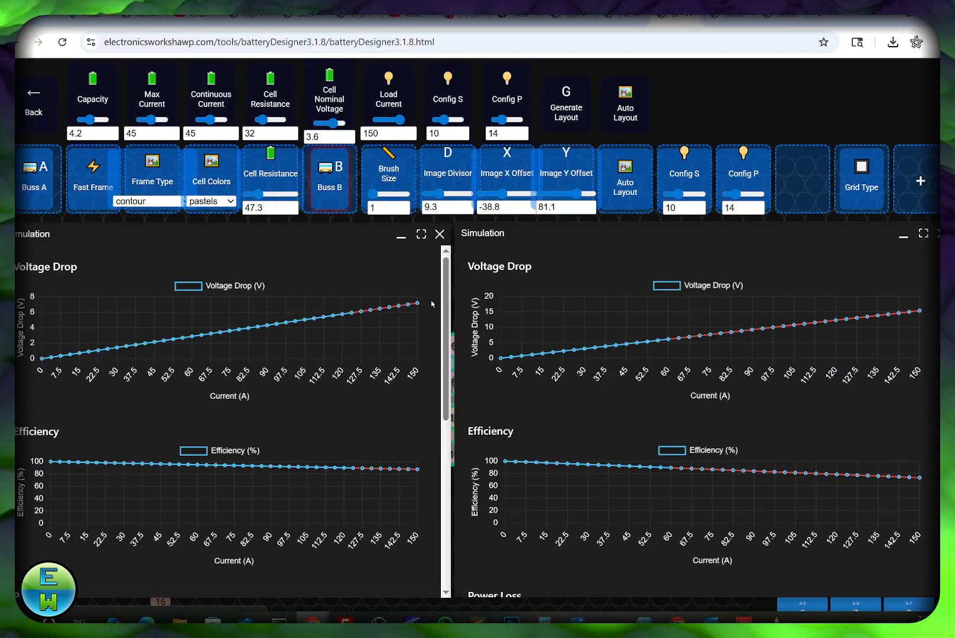
double_click(254, 502)
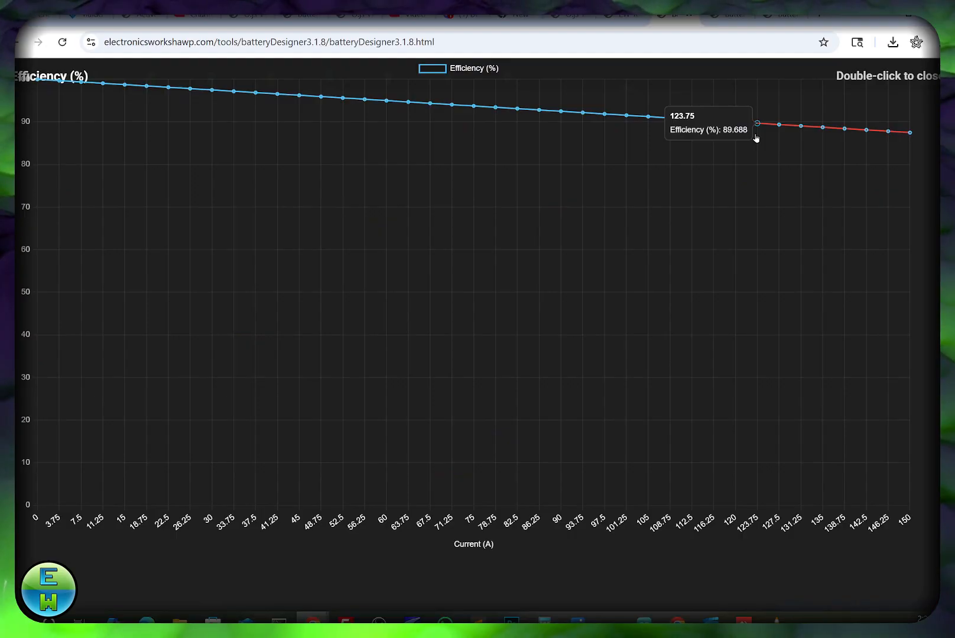
double_click(722, 258)
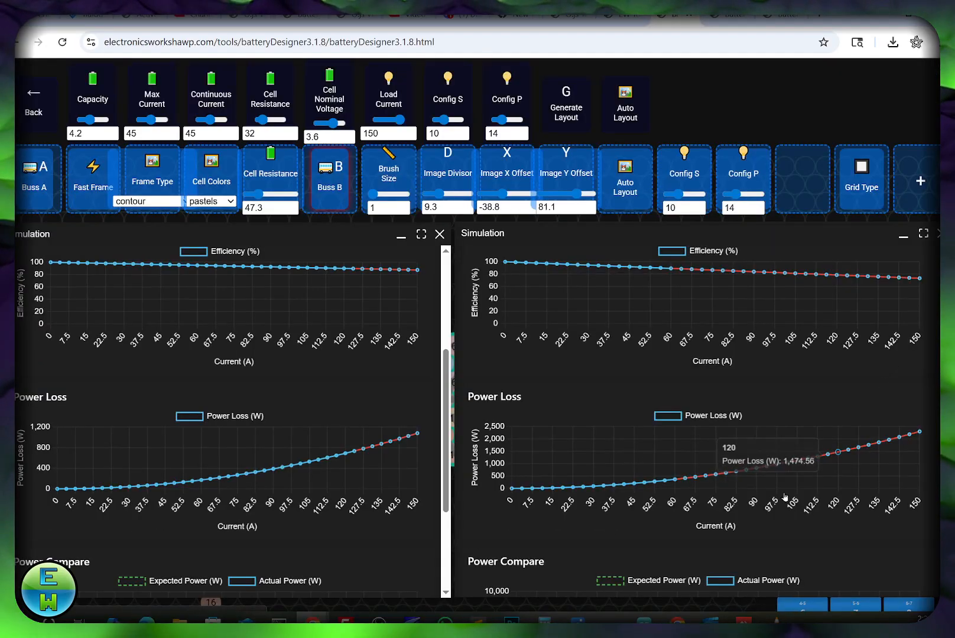
double_click(817, 464)
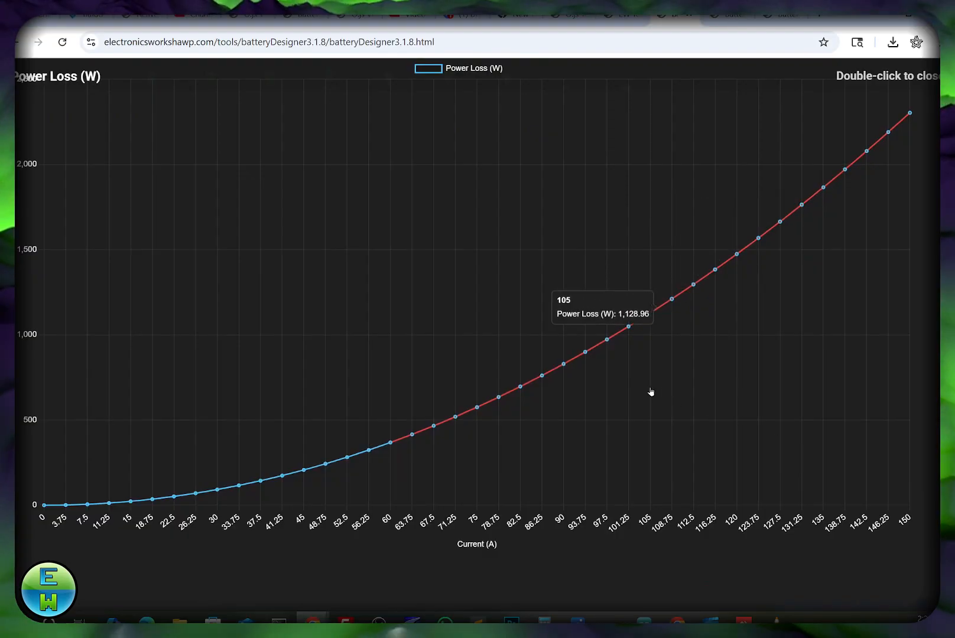
mouse_move(910, 102)
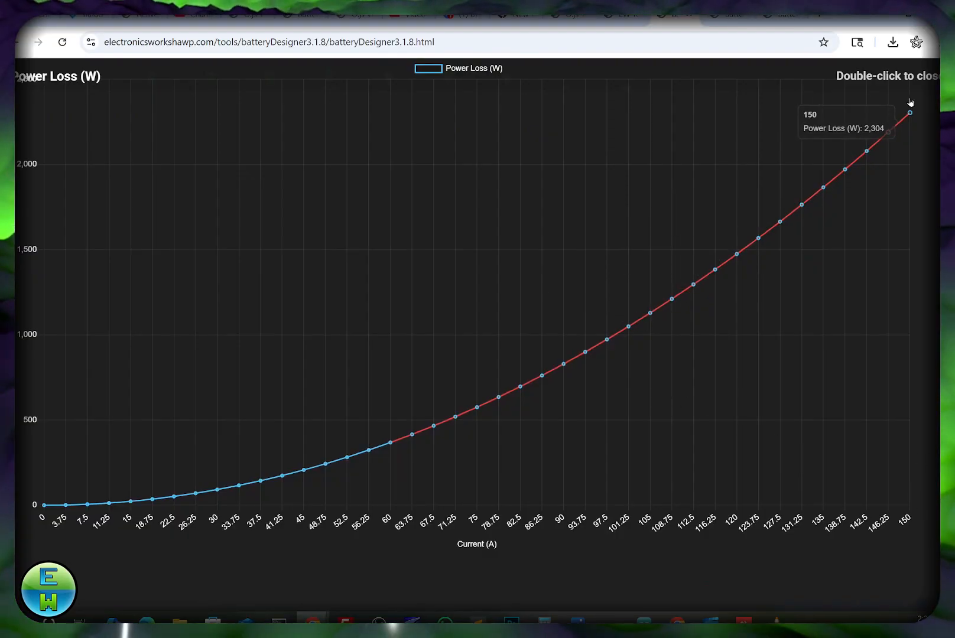
Compare the enlarged Power Loss charts of the two simulations at 150 A.
double_click(896, 133)
double_click(316, 404)
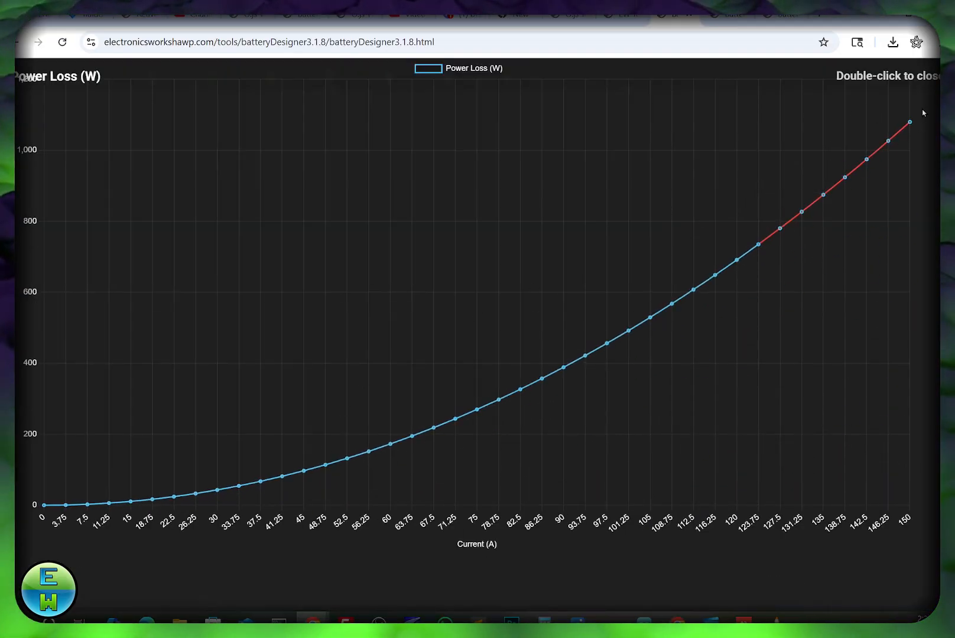
mouse_move(910, 121)
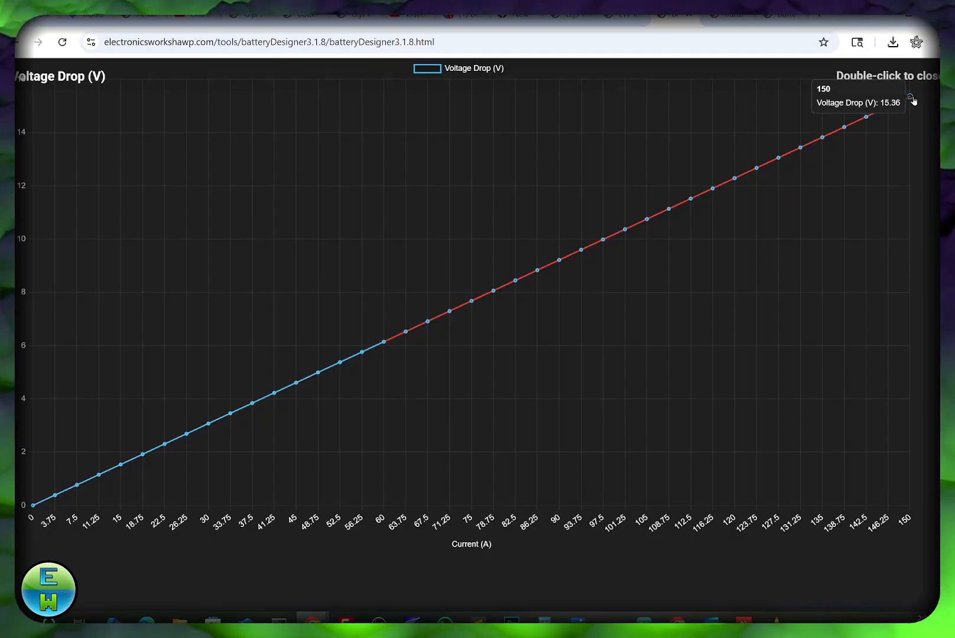
Compare the enlarged Voltage Drop charts of the two simulations near 150 A.
double_click(802, 249)
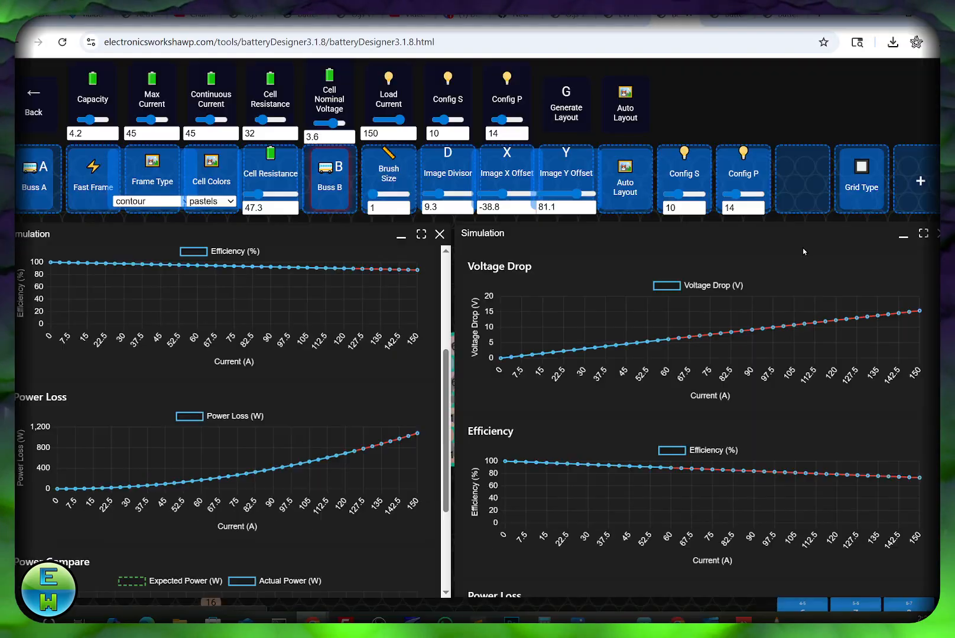
scroll(248, 275, up, 3)
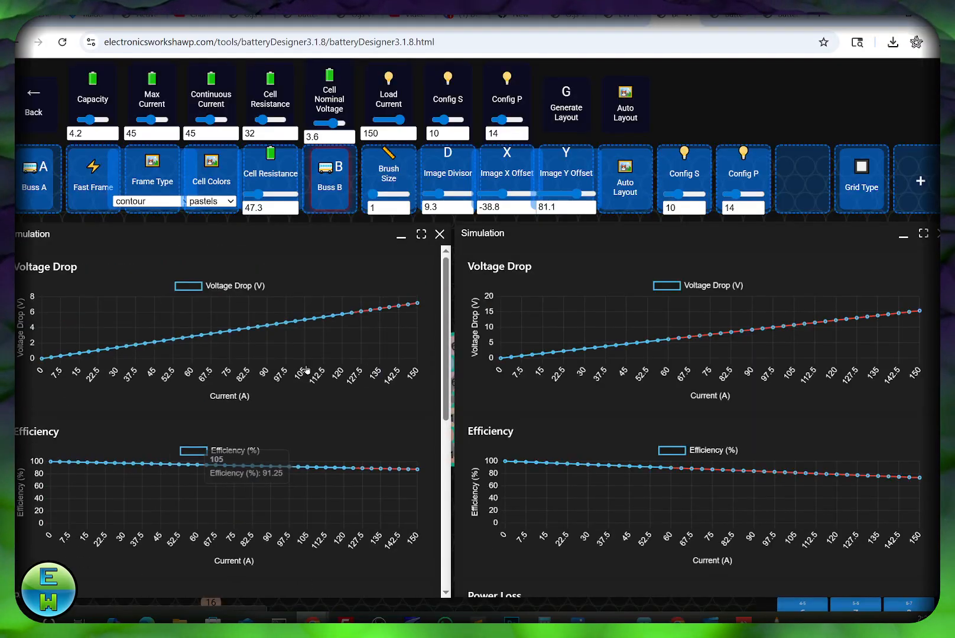
click(346, 328)
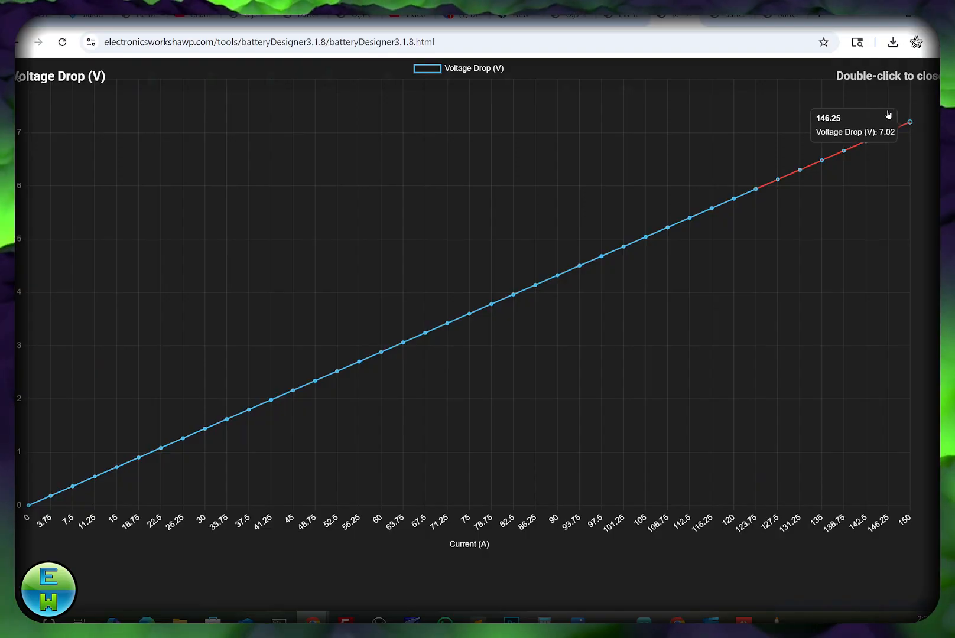
double_click(747, 246)
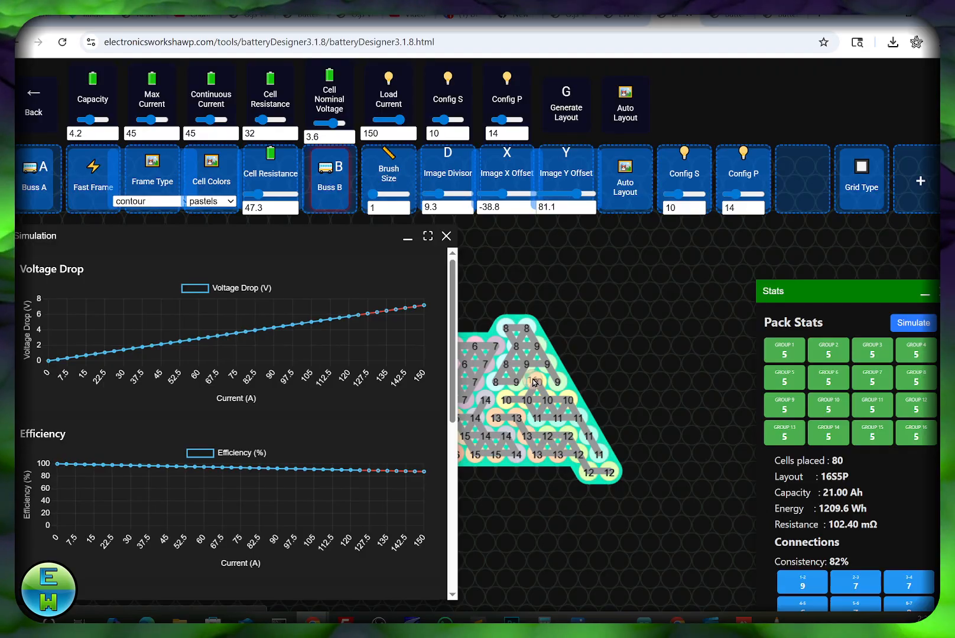
Set the cell resistance to 13 and minimize the remaining simulation window.
drag(530, 355, 646, 358)
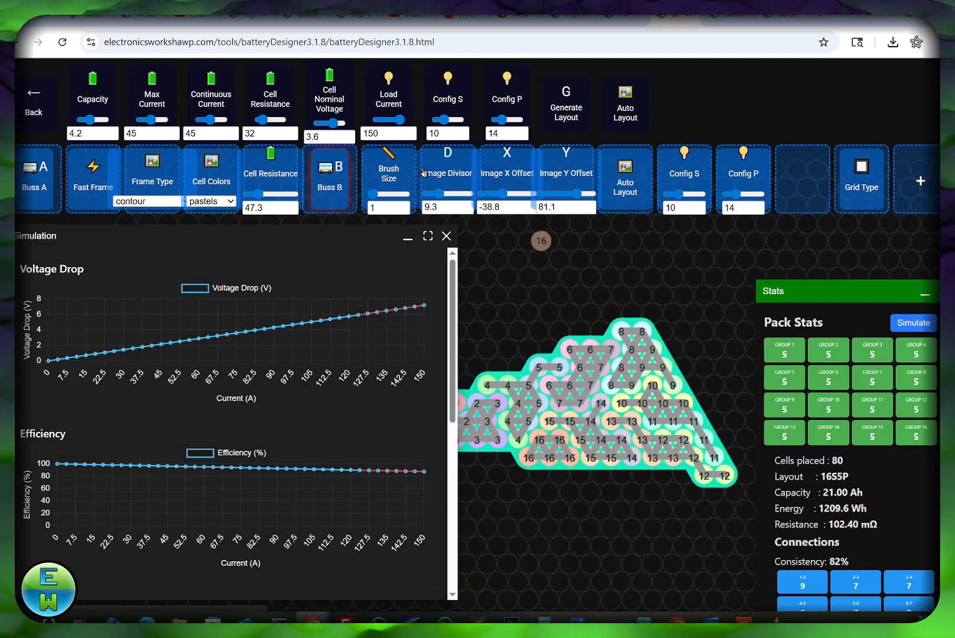
drag(283, 207, 215, 208)
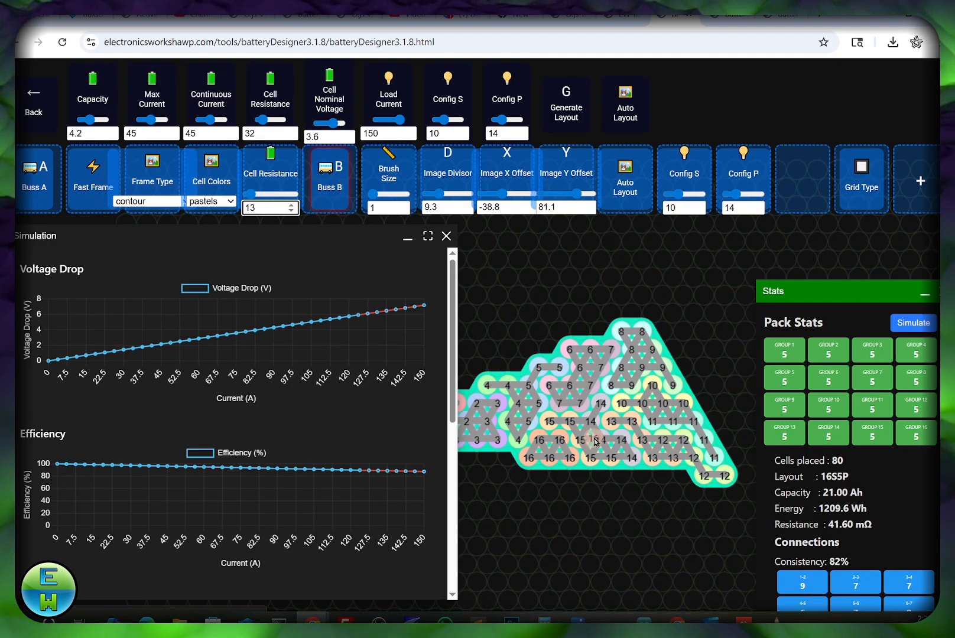
drag(589, 438, 619, 383)
click(406, 241)
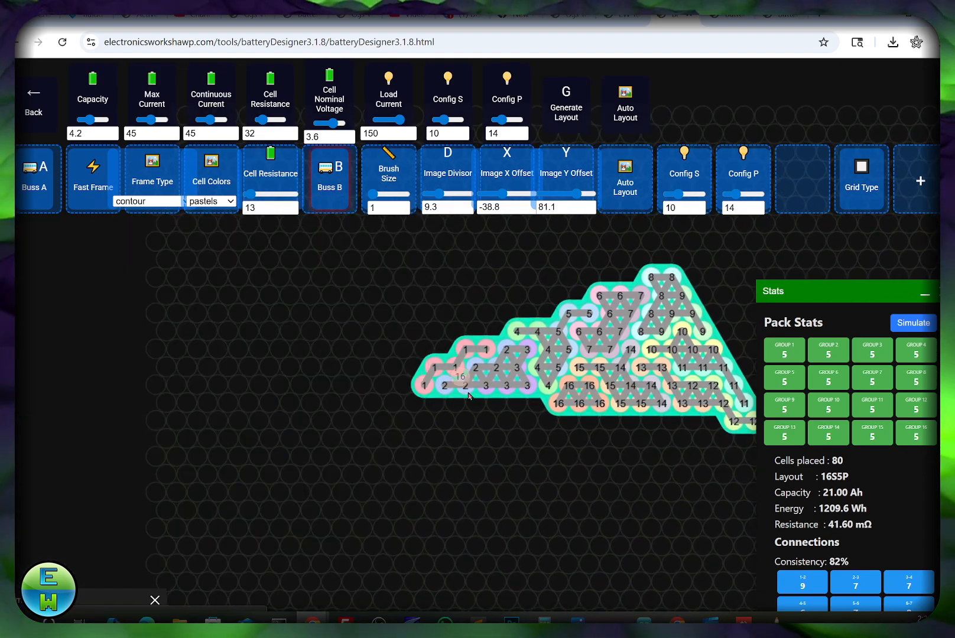
Clear the group assignment of one cell in each of groups 1 to 7, using the middle rows of the pack.
scroll(411, 433, up, 6)
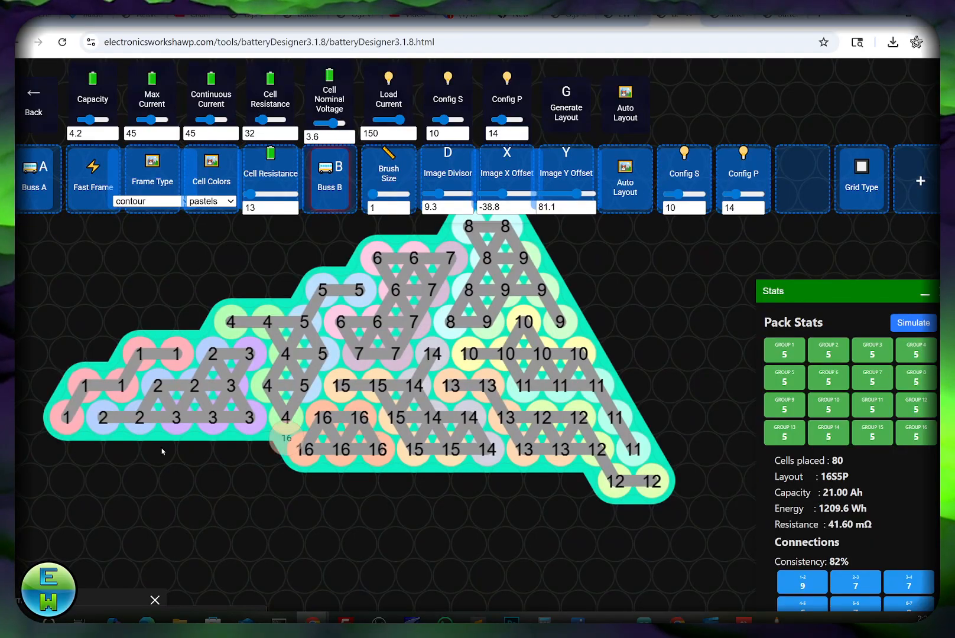
click(177, 353)
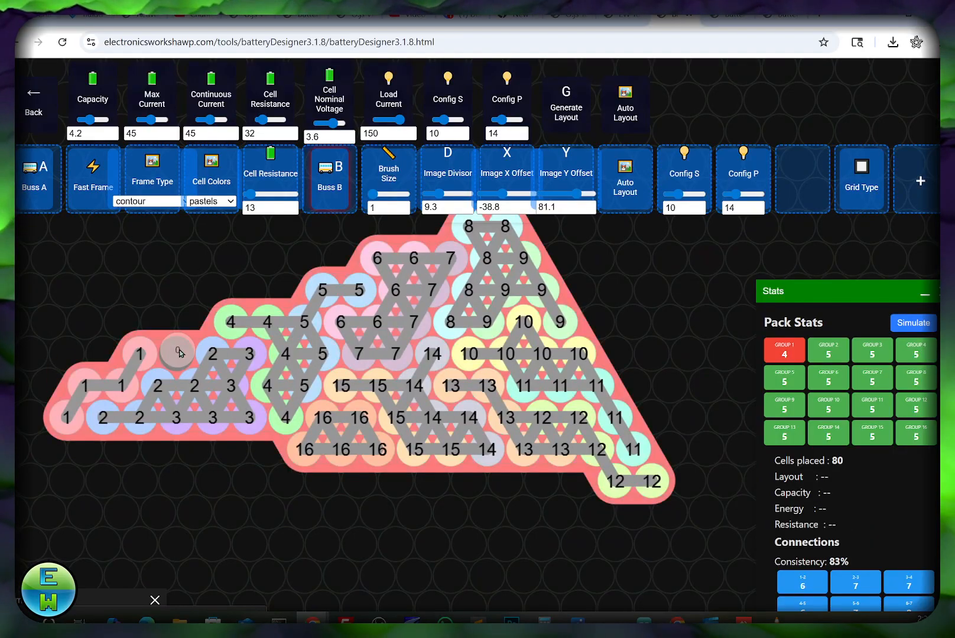
click(213, 353)
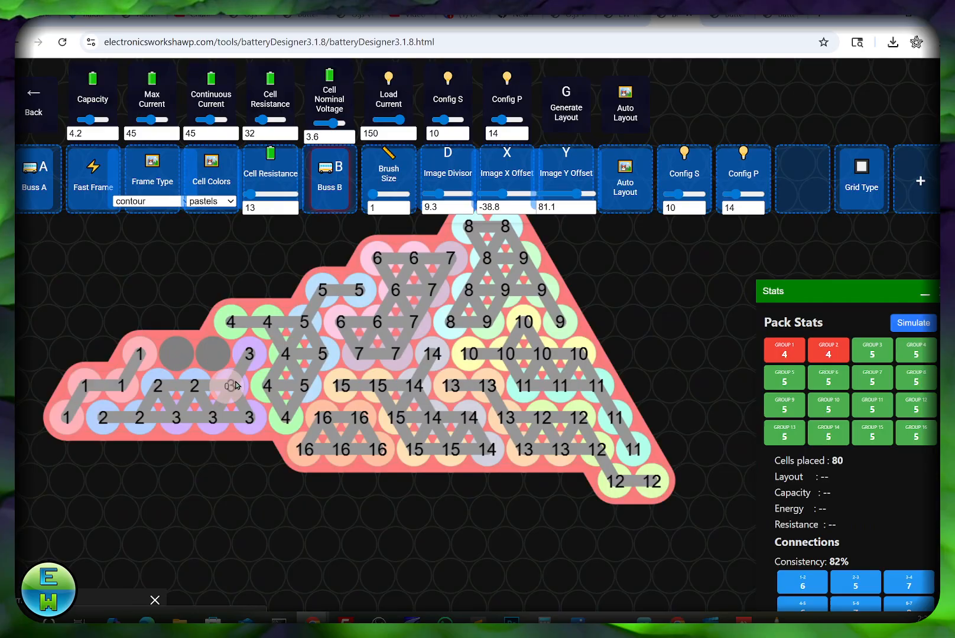
click(249, 353)
click(281, 353)
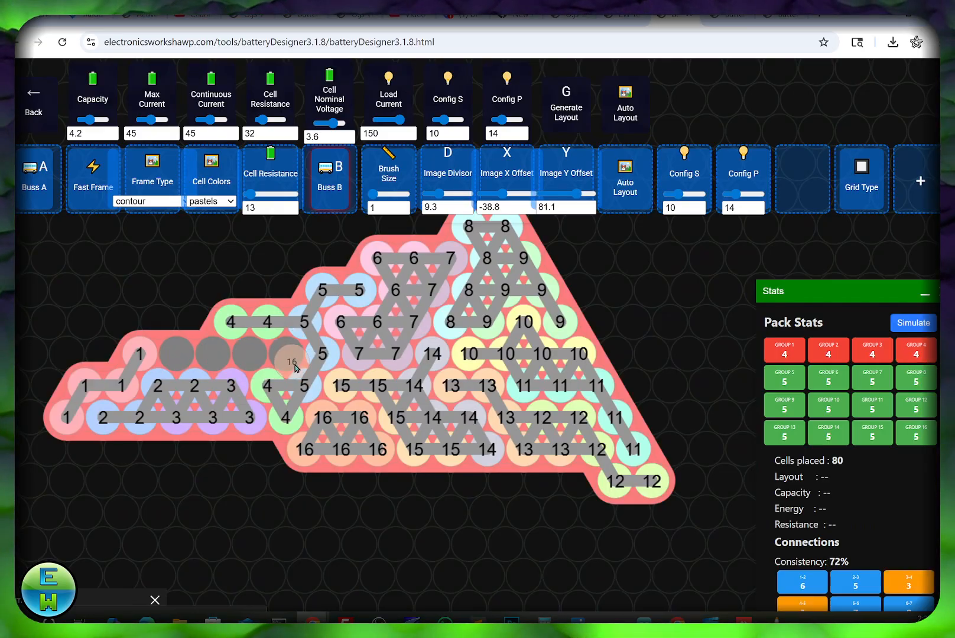
click(323, 354)
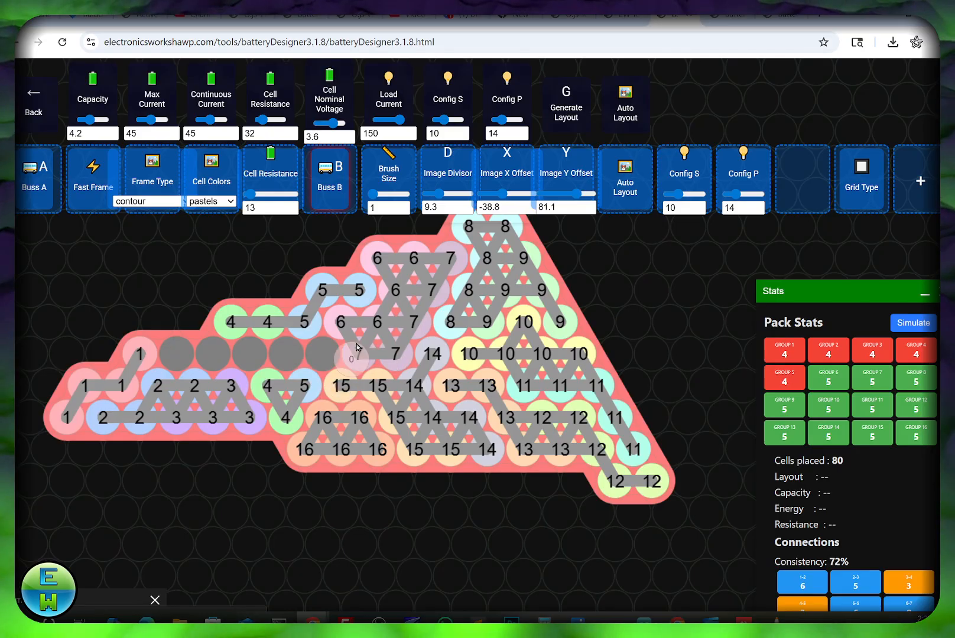
click(395, 290)
click(436, 291)
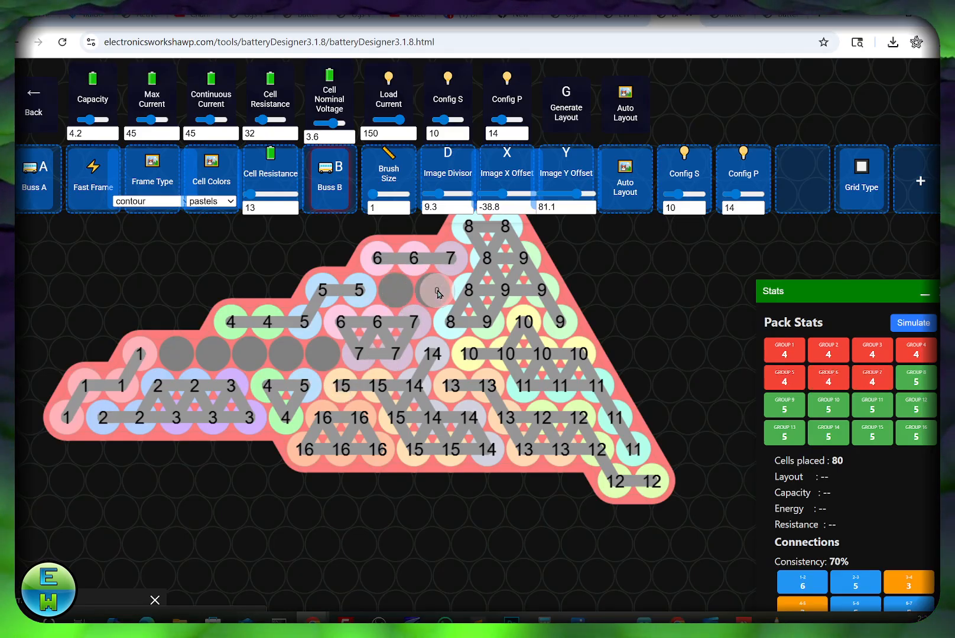
Clear the group assignment of one cell in each of groups 8 to 16, reducing the pack to a 16S4P layout.
click(486, 258)
click(542, 289)
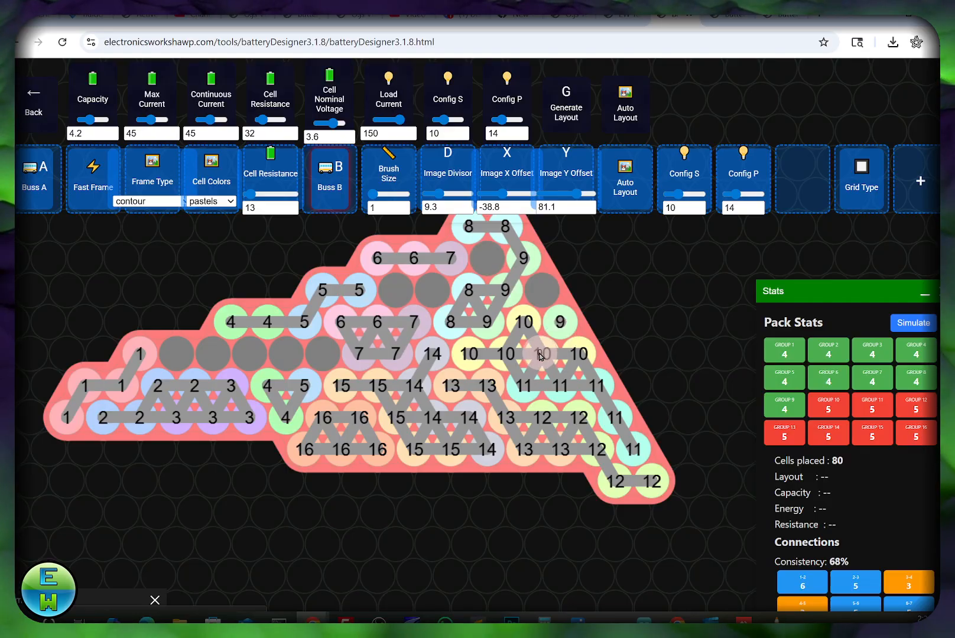
click(541, 354)
click(559, 389)
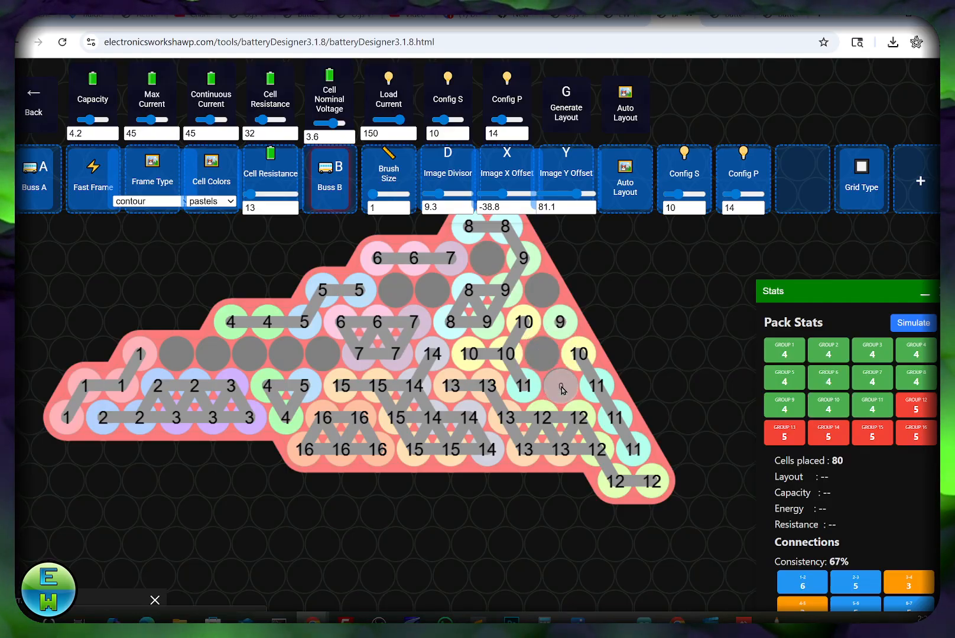
click(536, 422)
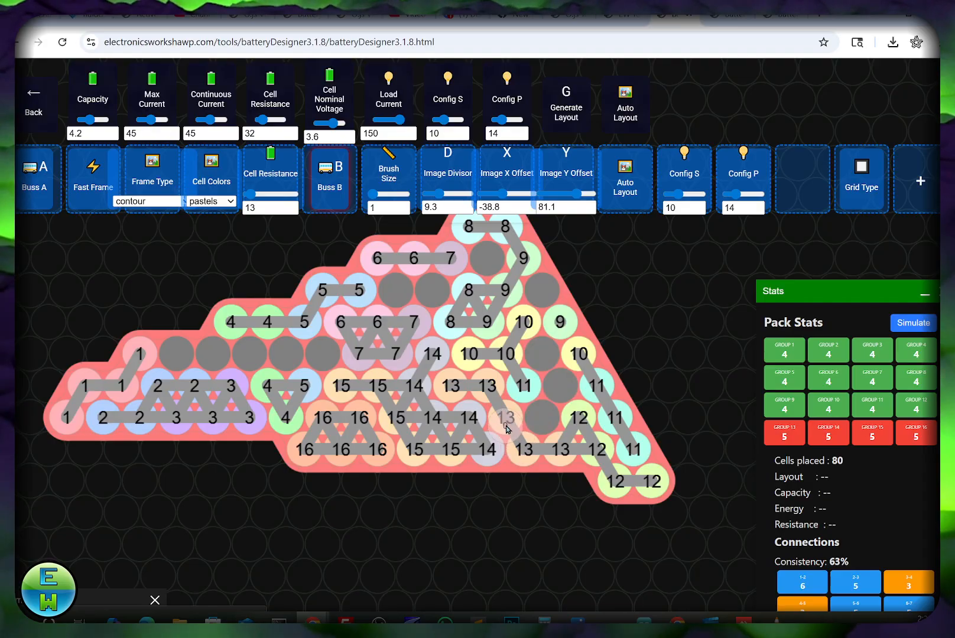
click(506, 426)
click(470, 421)
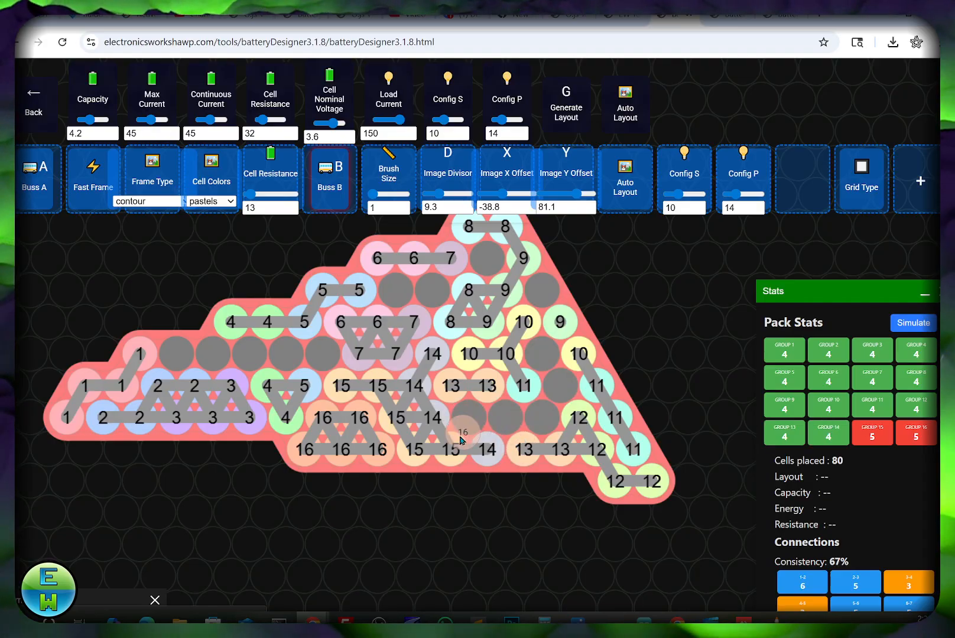
click(390, 424)
click(359, 421)
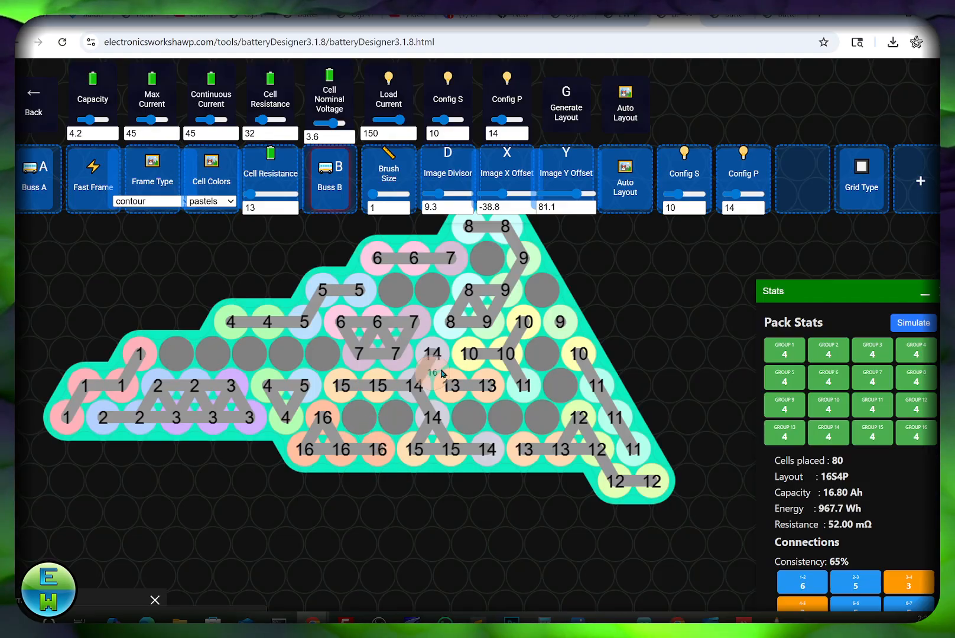
Simulate the 16S4P pack and arrange its enlarged results window beside the restored earlier simulation.
scroll(442, 373, down, 3)
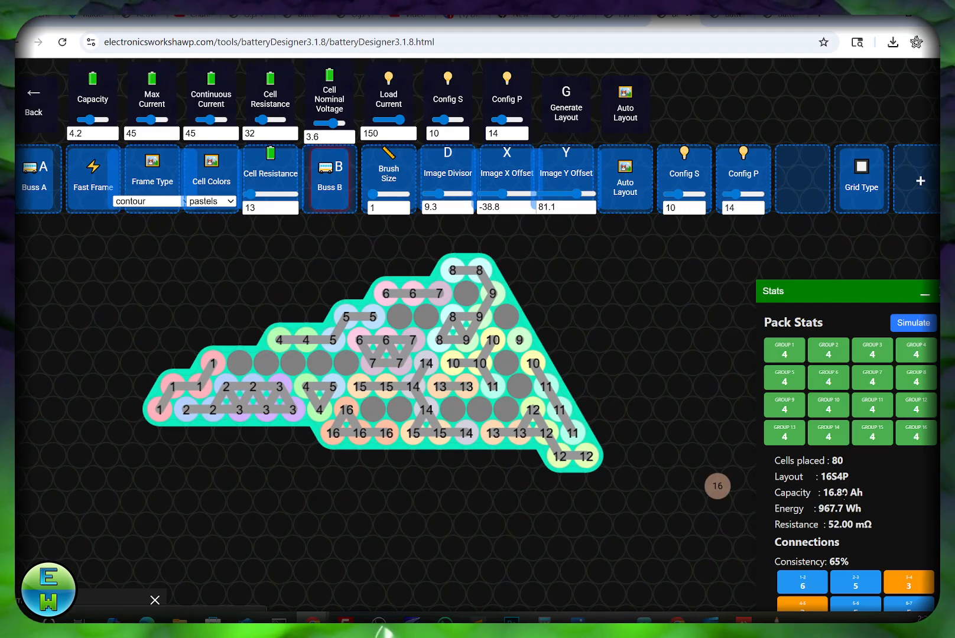
click(913, 323)
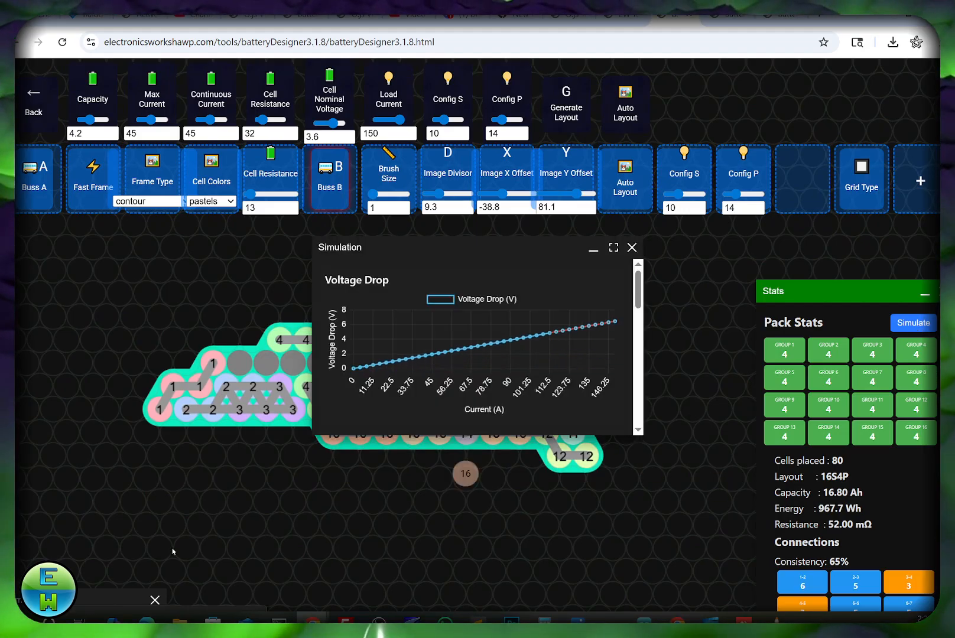
click(95, 599)
drag(519, 248, 664, 232)
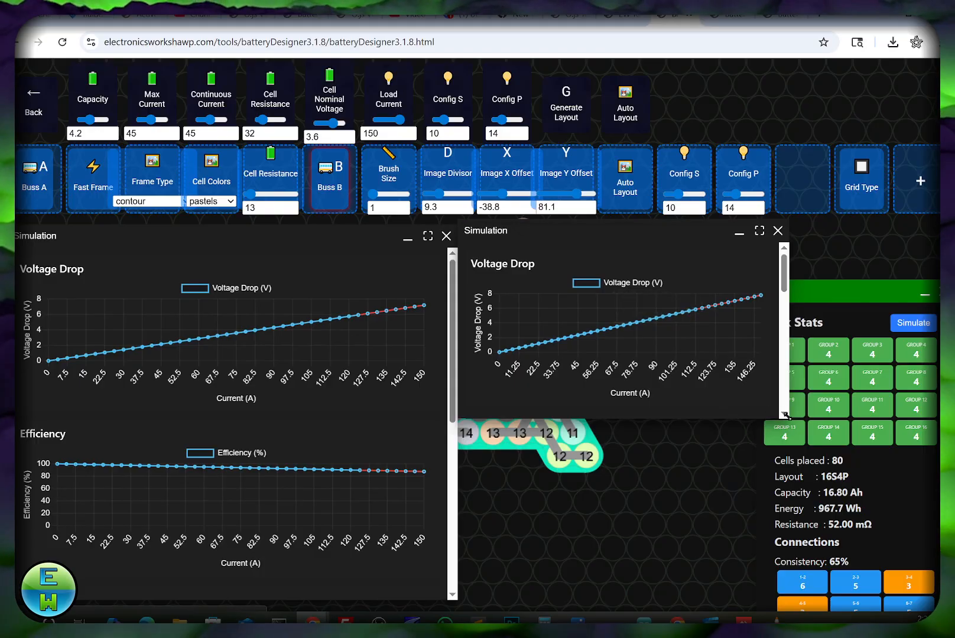
drag(785, 415, 943, 618)
Compare the voltage drop, power loss and enlarged actual versus expected power charts of both simulations.
mouse_move(180, 367)
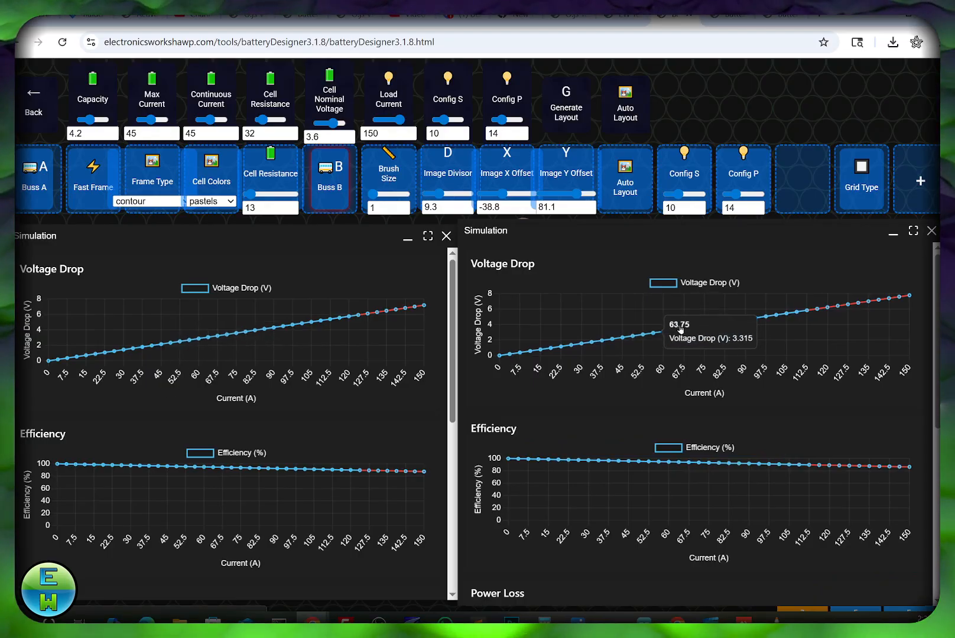
scroll(679, 329, down, 5)
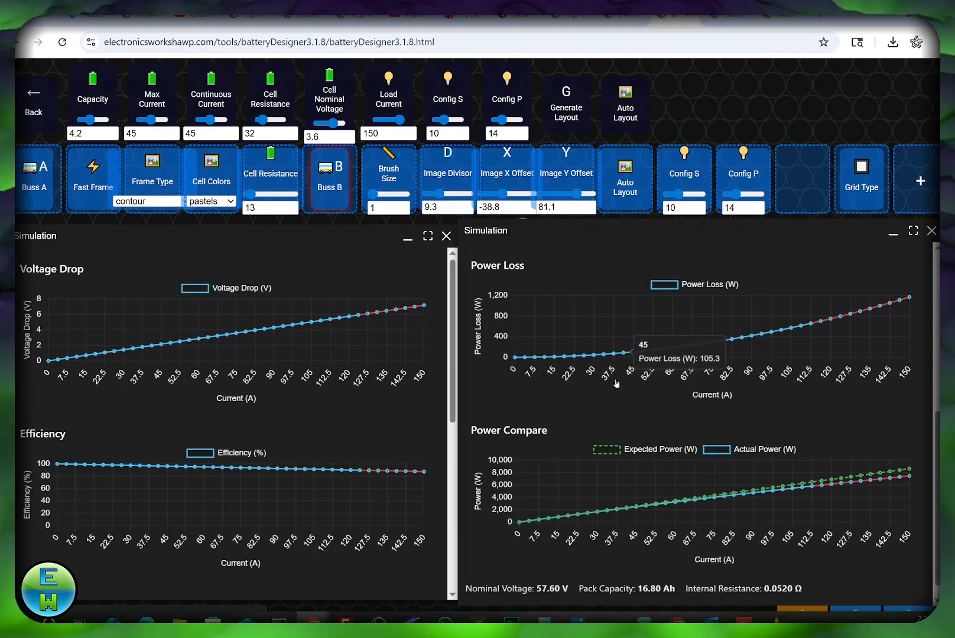
scroll(331, 387, down, 6)
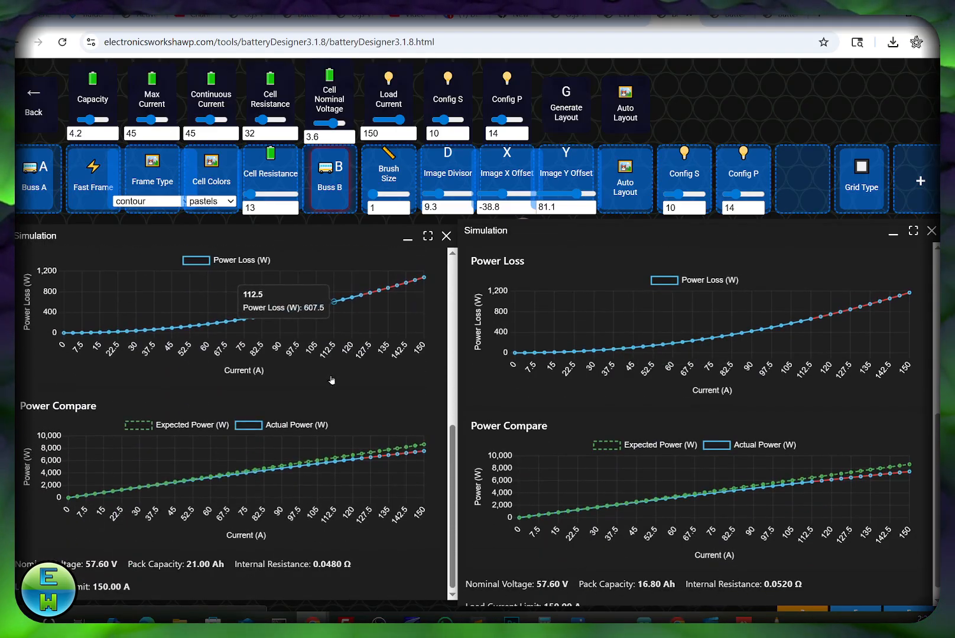
double_click(345, 467)
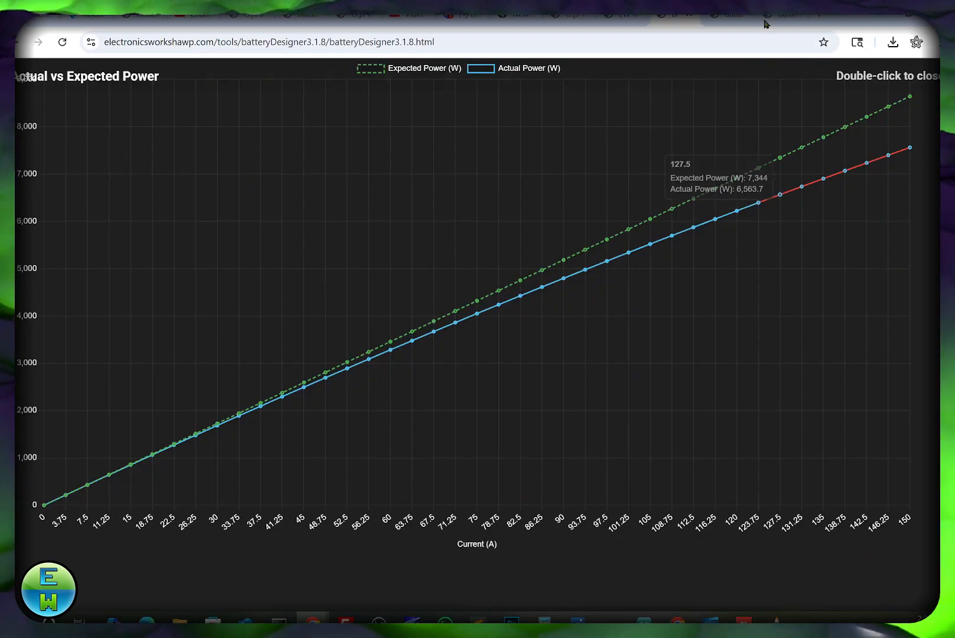
double_click(682, 160)
double_click(766, 466)
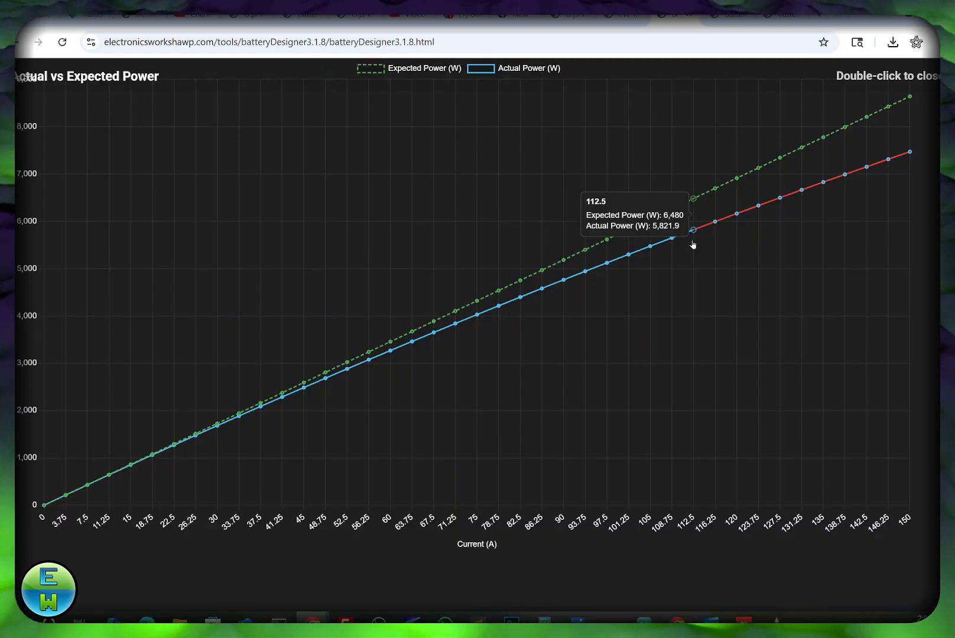
double_click(691, 243)
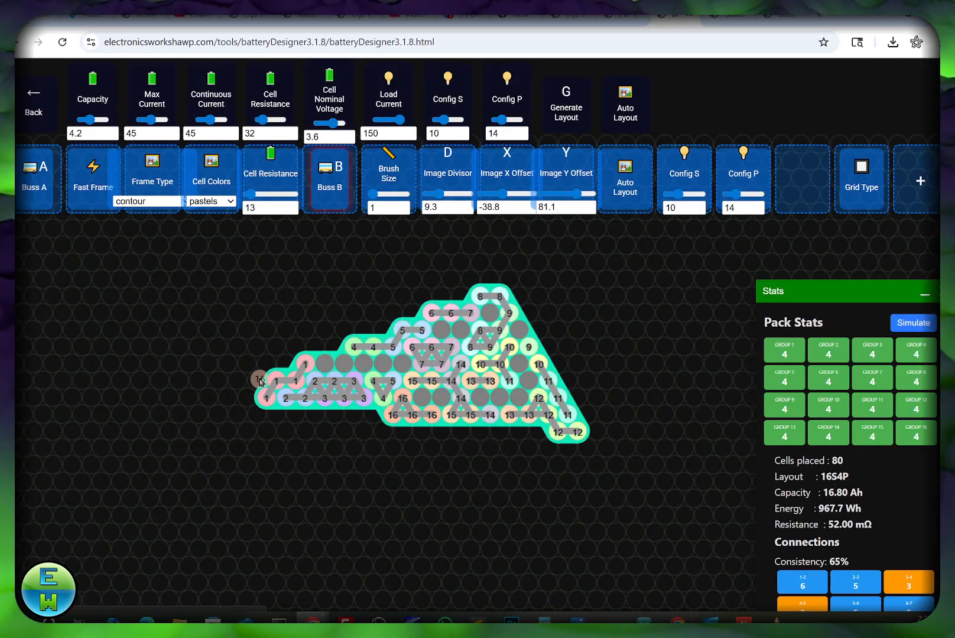
Erase all cells of the existing pack, and set the brush size to 5 and the frame type to rounded.
mouse_move(266, 397)
mouse_down()
mouse_move(296, 416)
mouse_move(246, 417)
mouse_up()
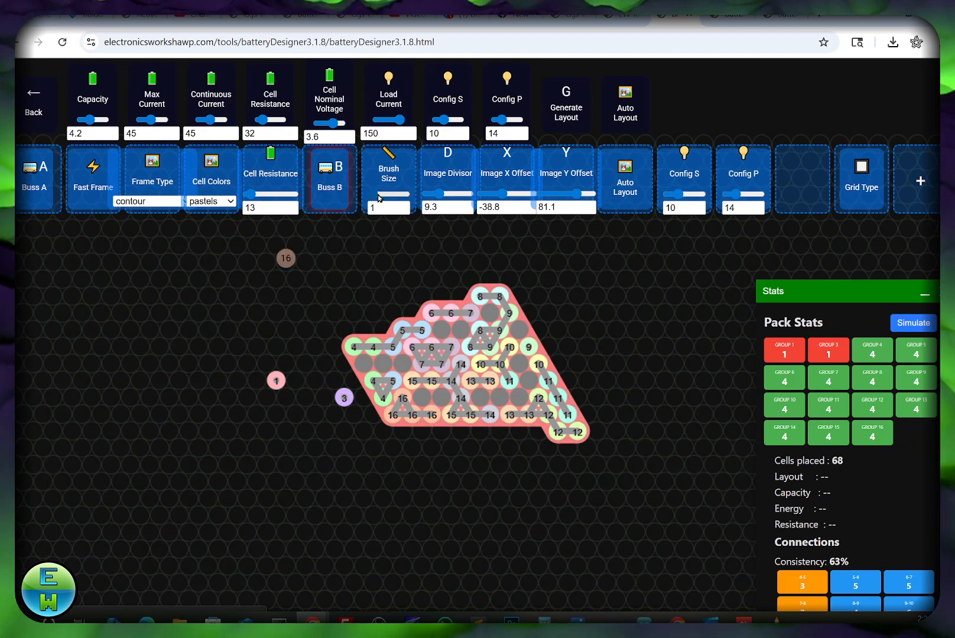
mouse_move(297, 363)
mouse_down()
mouse_move(409, 386)
mouse_move(300, 359)
mouse_move(329, 415)
mouse_move(533, 371)
mouse_move(550, 469)
mouse_move(469, 458)
mouse_up()
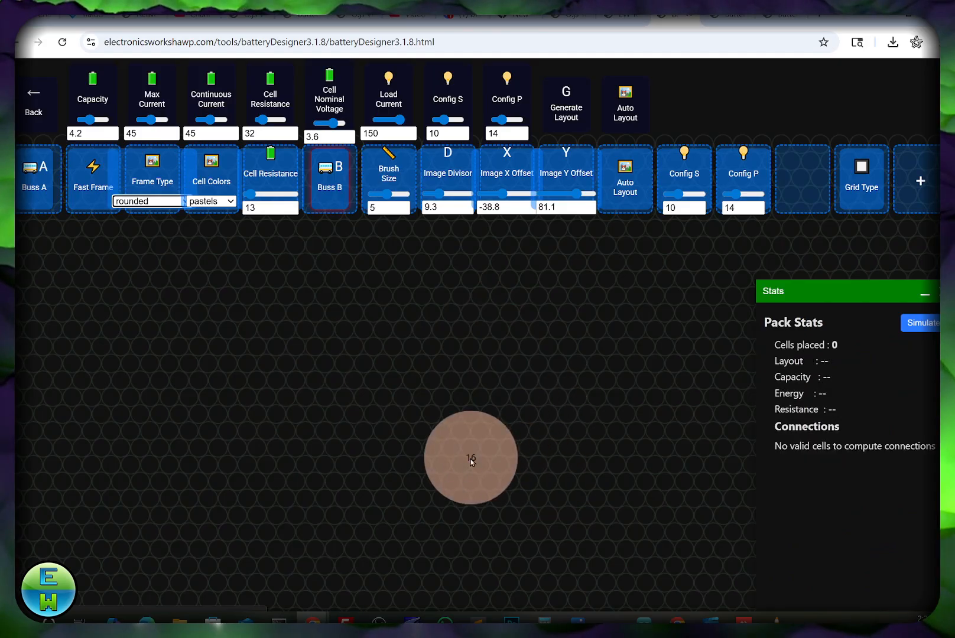
Paint an elongated hexagonal block of about 106 cells, seven rows high, and leave its cells without a group assignment.
mouse_move(333, 383)
mouse_down()
mouse_move(307, 387)
mouse_move(486, 394)
mouse_move(305, 404)
mouse_move(395, 415)
mouse_move(518, 394)
mouse_move(512, 419)
mouse_up()
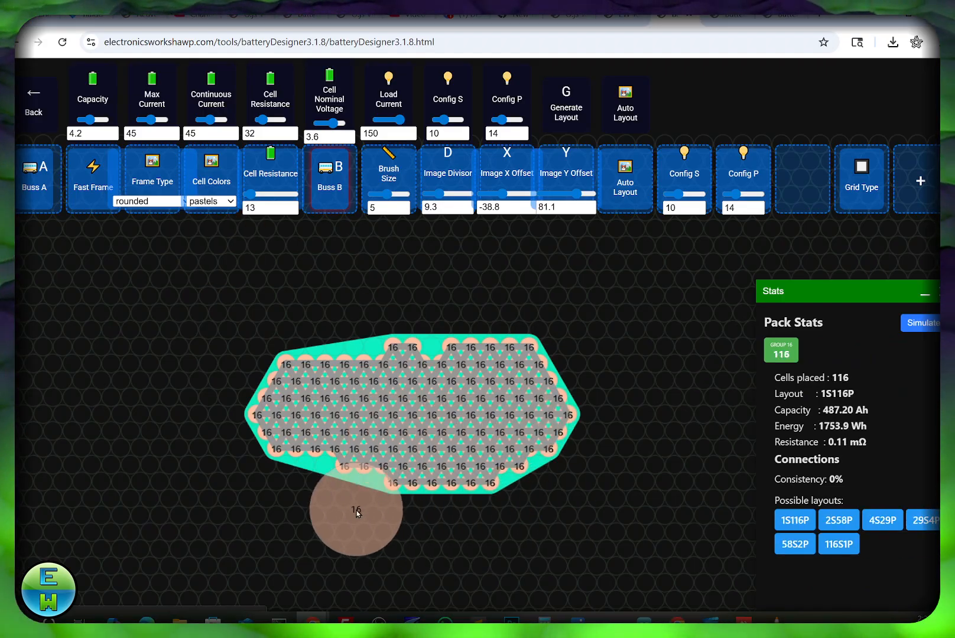
drag(356, 510, 534, 503)
mouse_move(328, 381)
mouse_down()
mouse_move(321, 387)
mouse_move(329, 377)
mouse_move(434, 391)
mouse_move(313, 389)
mouse_move(331, 391)
mouse_move(302, 415)
mouse_move(319, 391)
mouse_move(399, 396)
mouse_move(423, 381)
mouse_move(496, 390)
mouse_move(516, 404)
mouse_move(507, 386)
mouse_move(522, 405)
mouse_move(490, 414)
mouse_move(366, 410)
mouse_up()
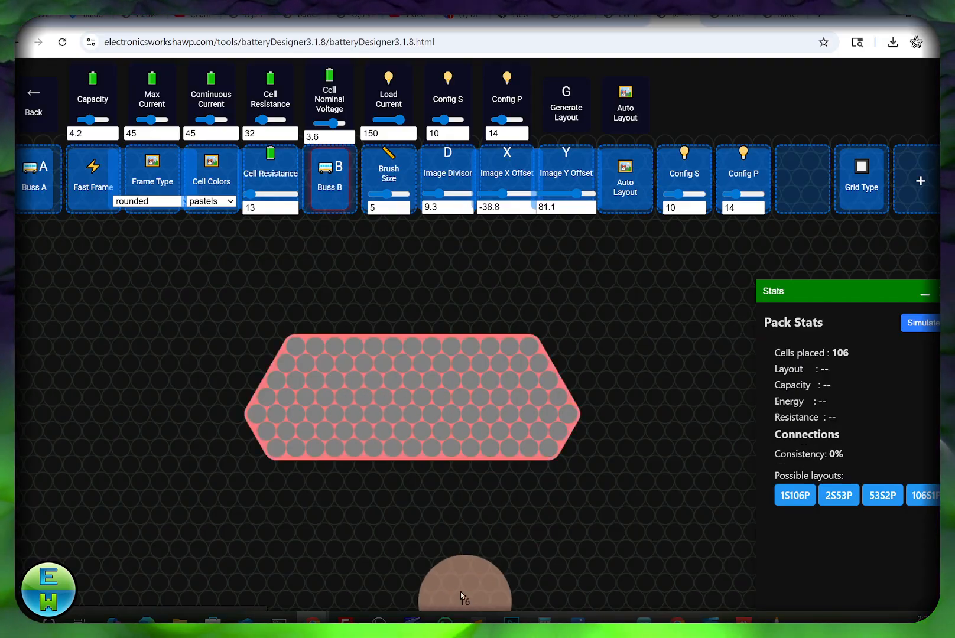
Set the brush size to 1 for working on individual cells of the new block.
scroll(455, 555, up, 2)
drag(382, 516, 435, 529)
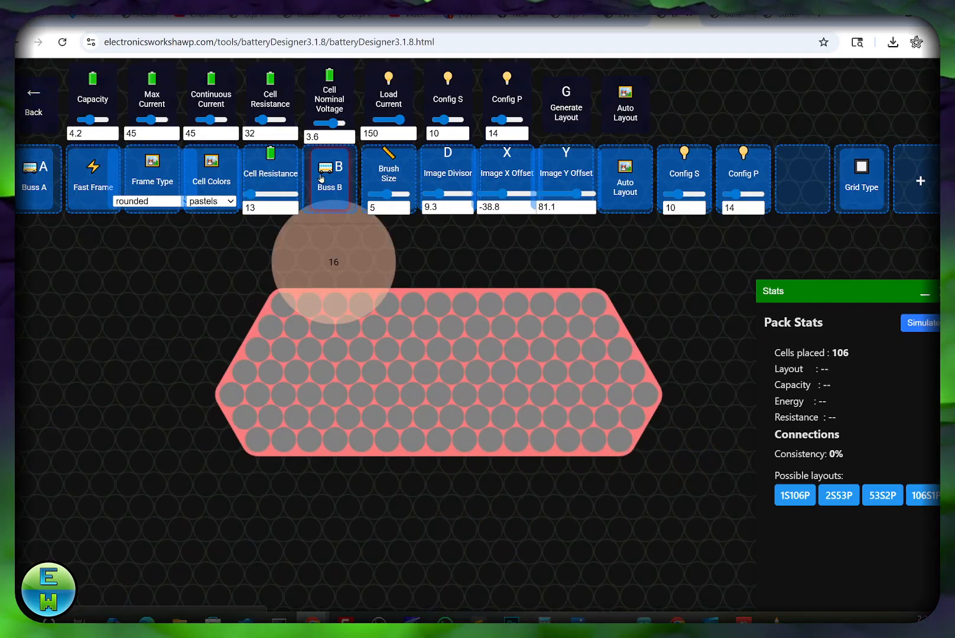
drag(389, 199, 338, 215)
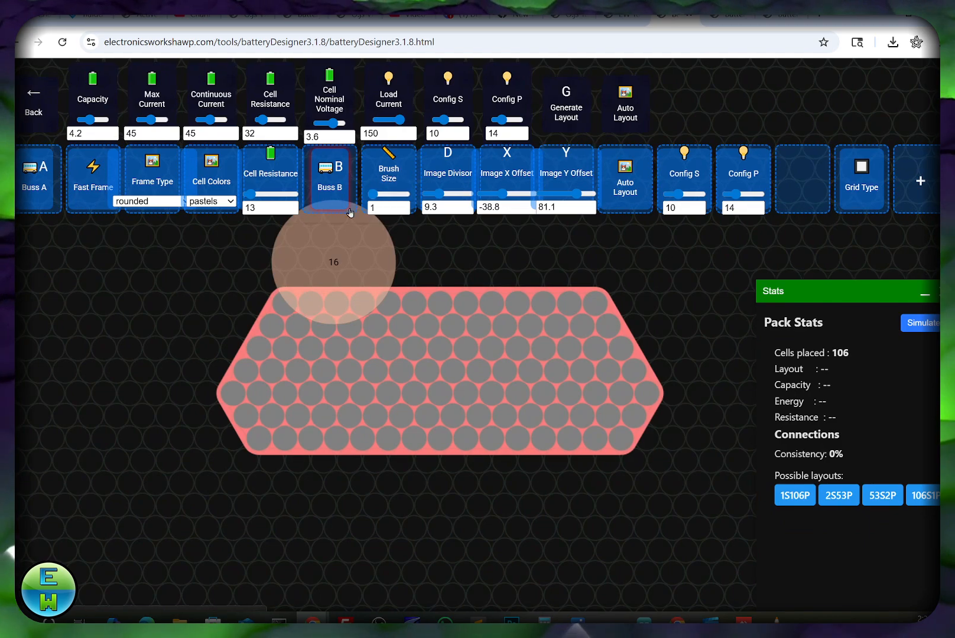
Extend the block's two lowest rows by one cell each at their right ends, without a group assignment, for 108 cells in total.
click(648, 437)
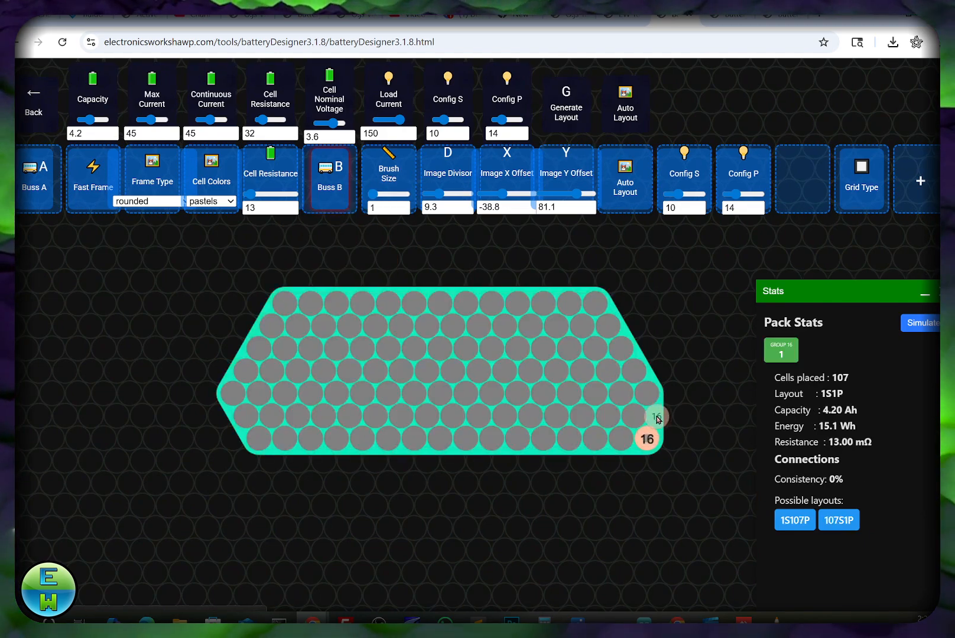
click(650, 441)
click(660, 413)
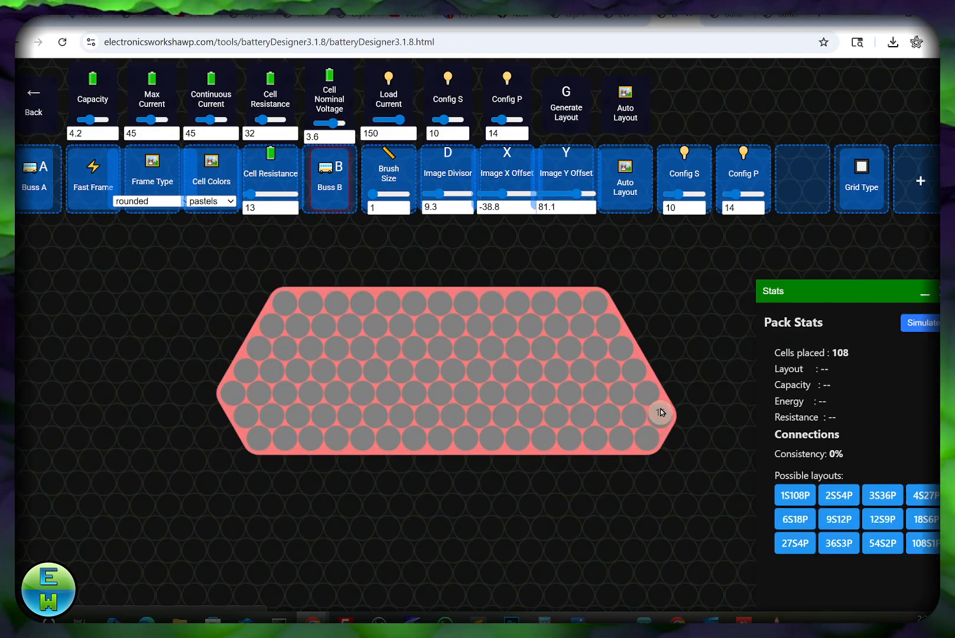
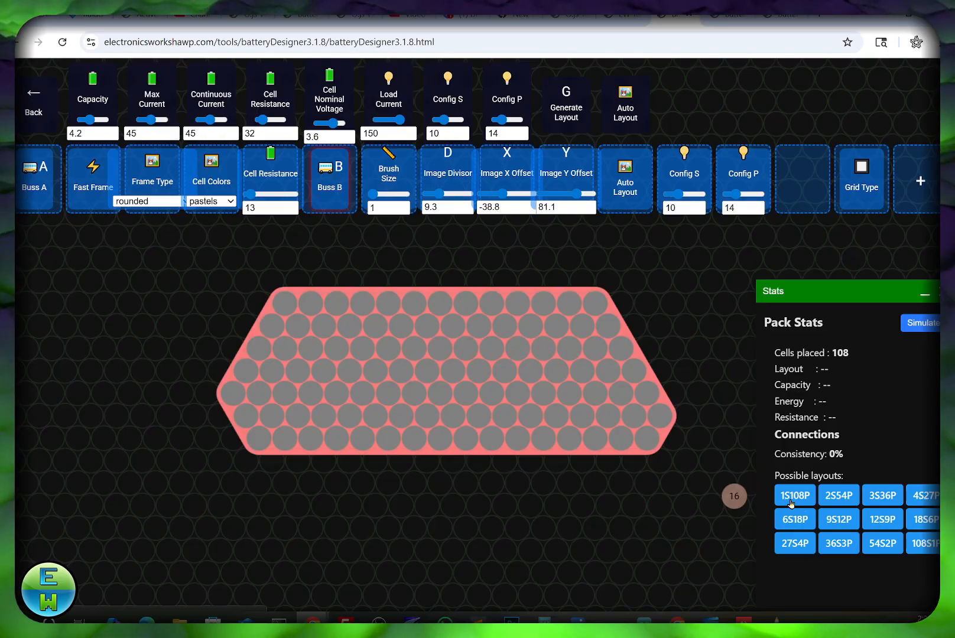
Try the suggested layouts 1S108P, 2S54P and 3S36P on the block in turn.
click(796, 496)
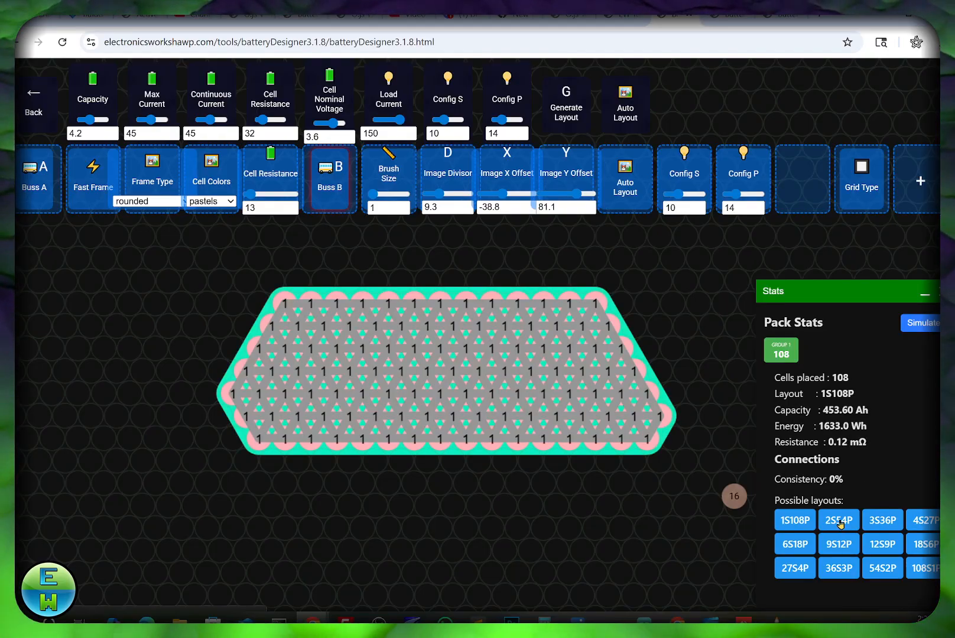
click(839, 523)
click(910, 543)
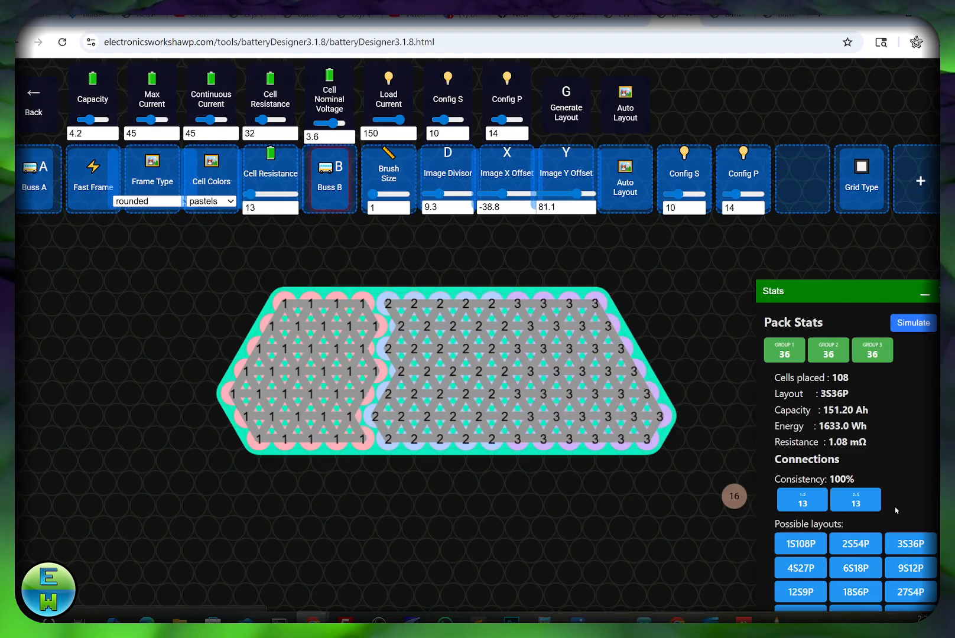
scroll(895, 510, down, 1)
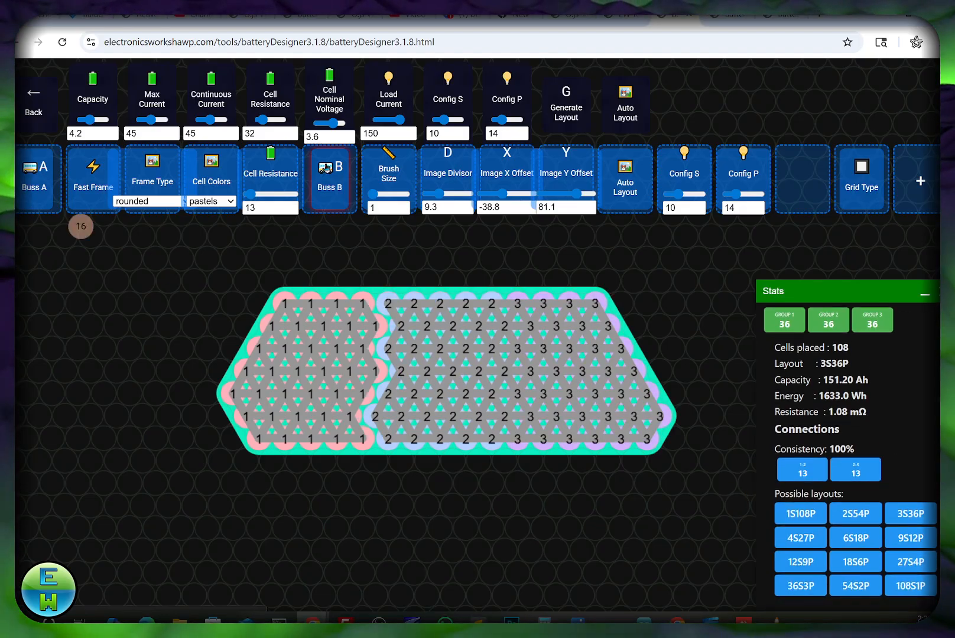
Turn off the Buss B overlay on the cells and set the cell colors to red/black.
click(325, 168)
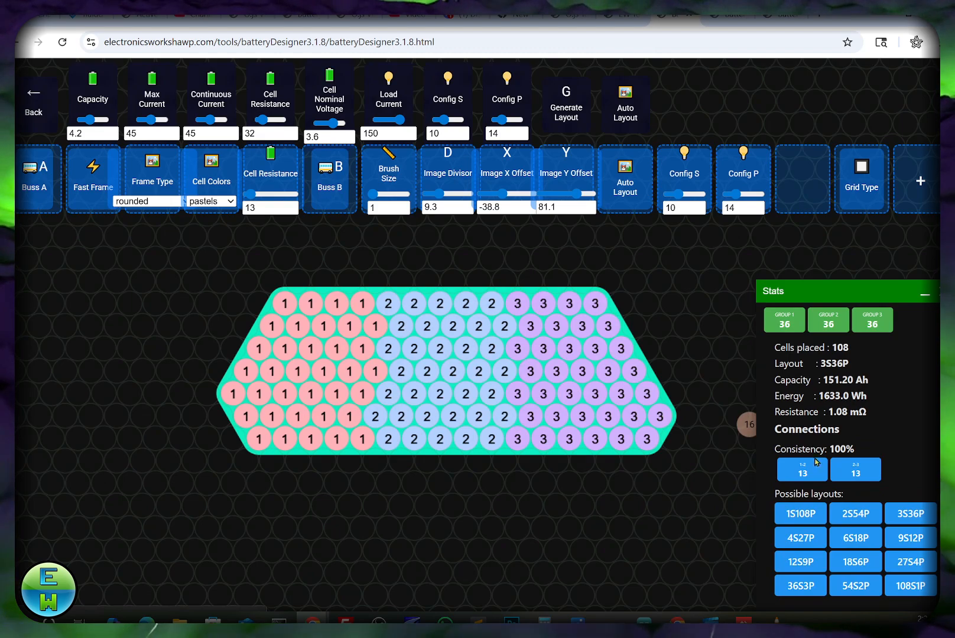
click(202, 203)
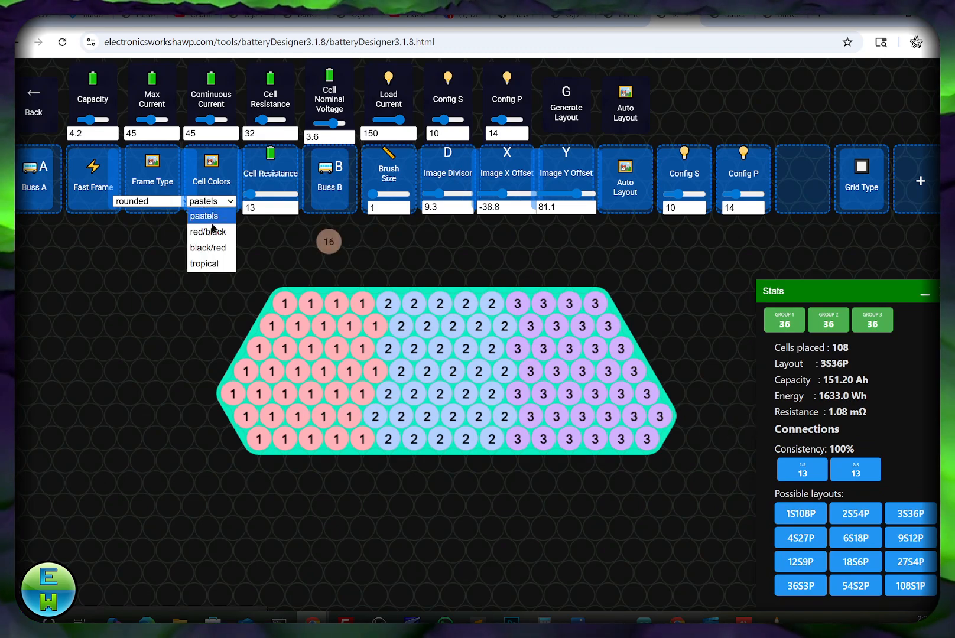
click(210, 233)
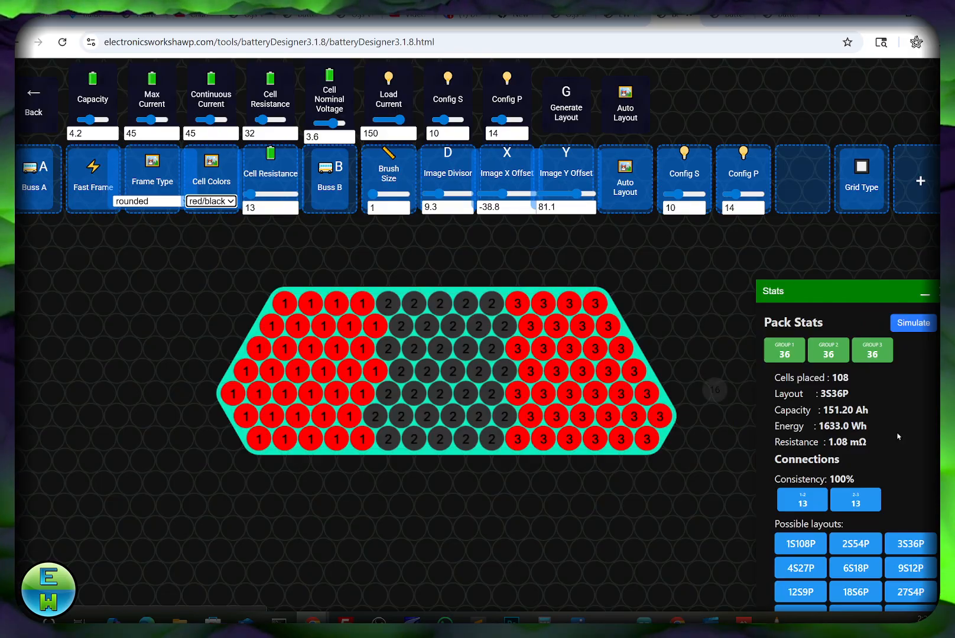
Try the suggested layouts 4S27P, 6S18P and 9S12P in turn, and review the connection figures of the 9S12P layout.
click(799, 567)
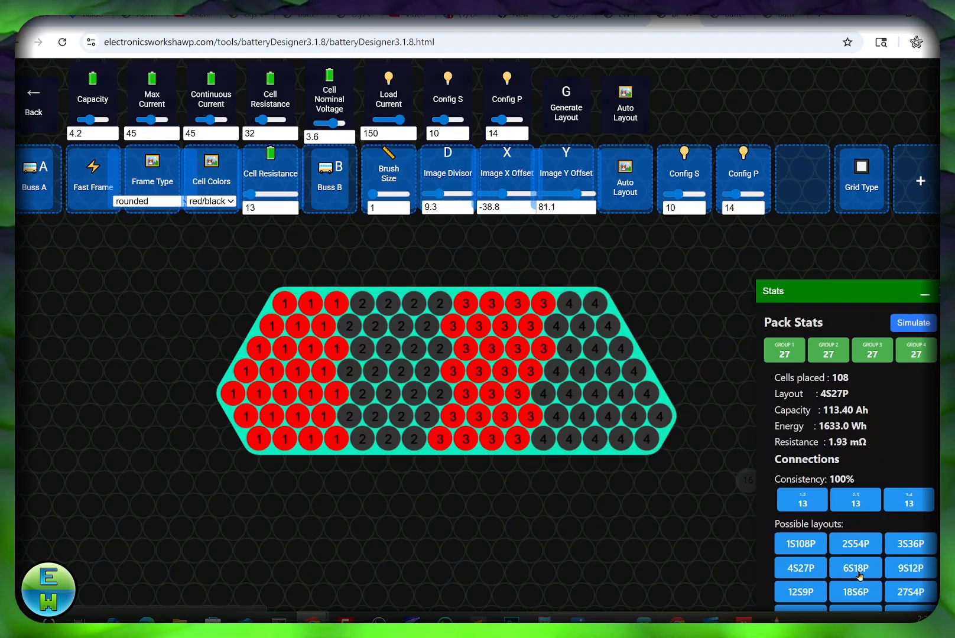
click(859, 571)
click(906, 559)
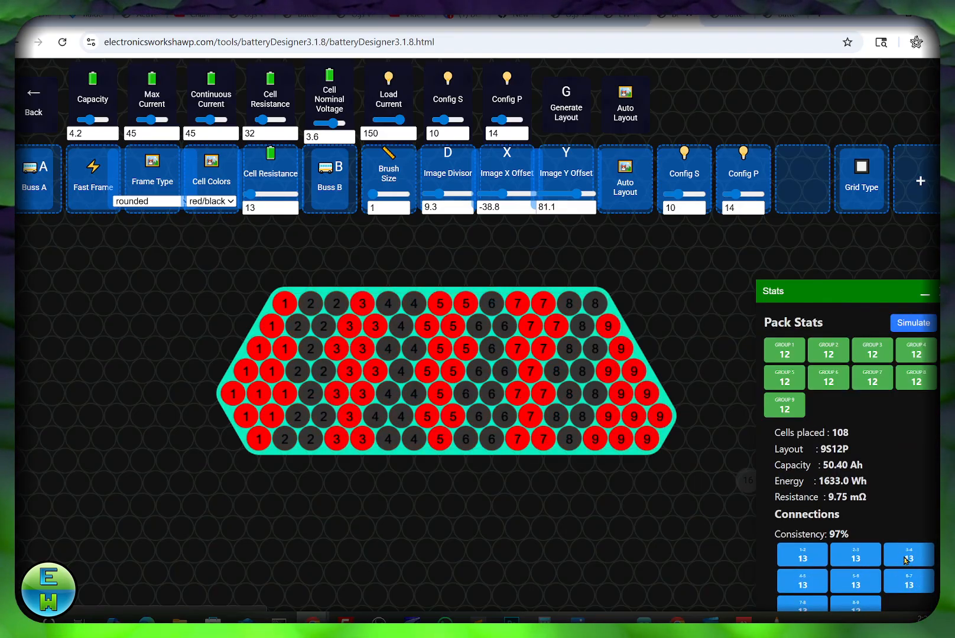
scroll(868, 496, down, 3)
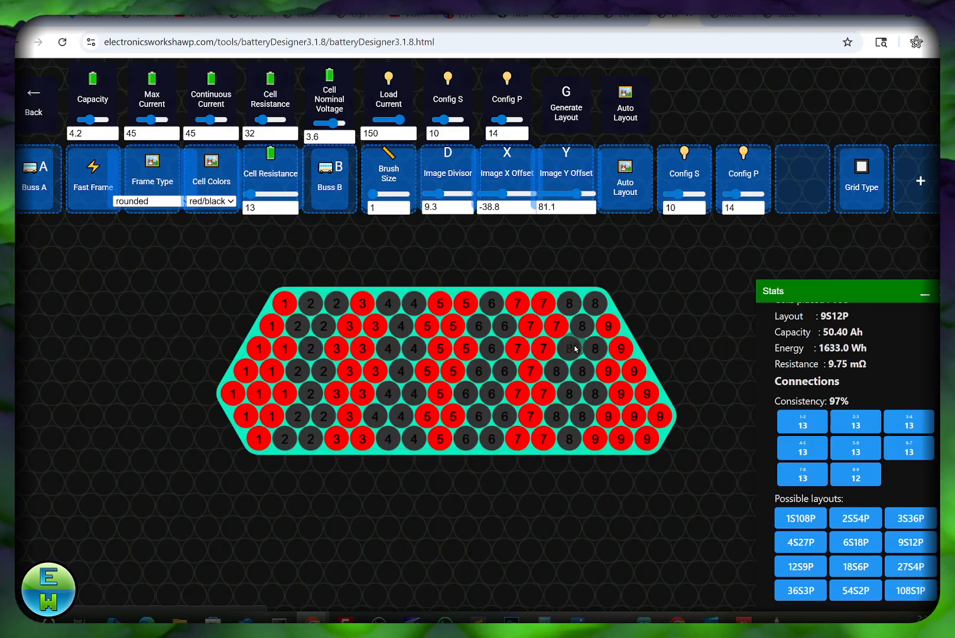
scroll(830, 493, down, 1)
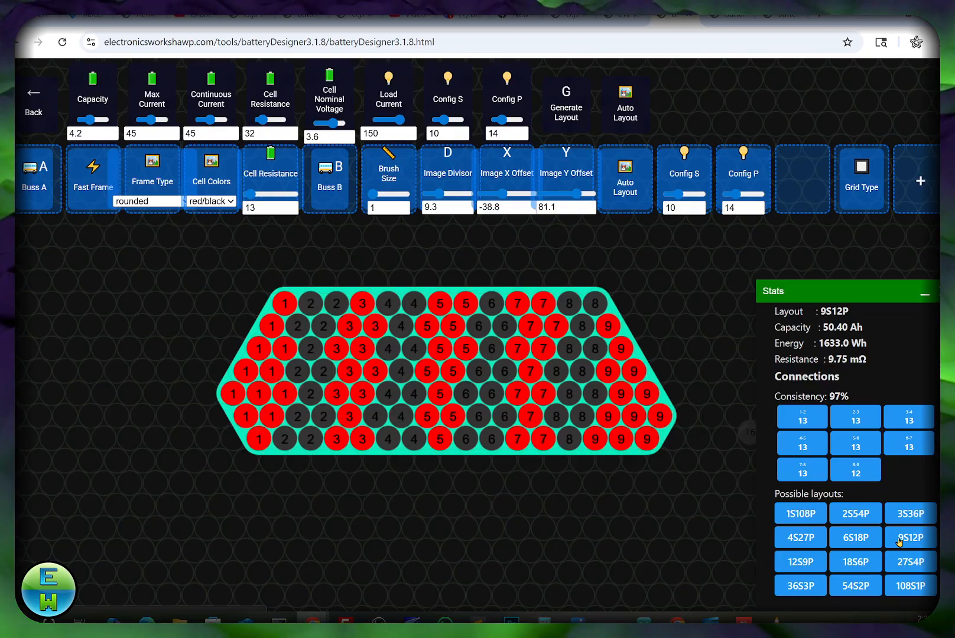
scroll(899, 541, up, 3)
scroll(910, 550, down, 3)
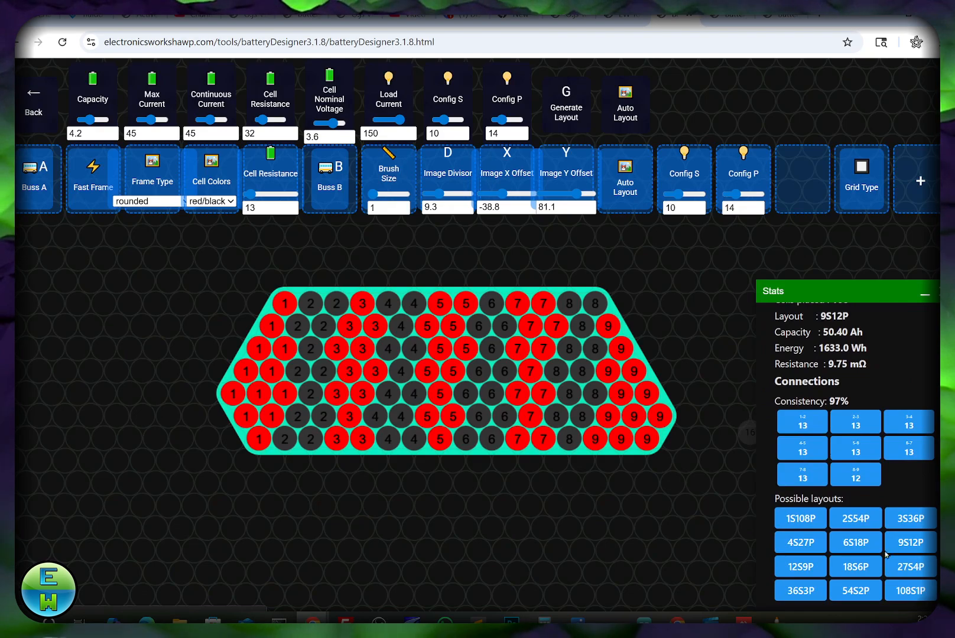
Apply the 12S9P layout to the block and set the cell colors back to pastels.
click(786, 568)
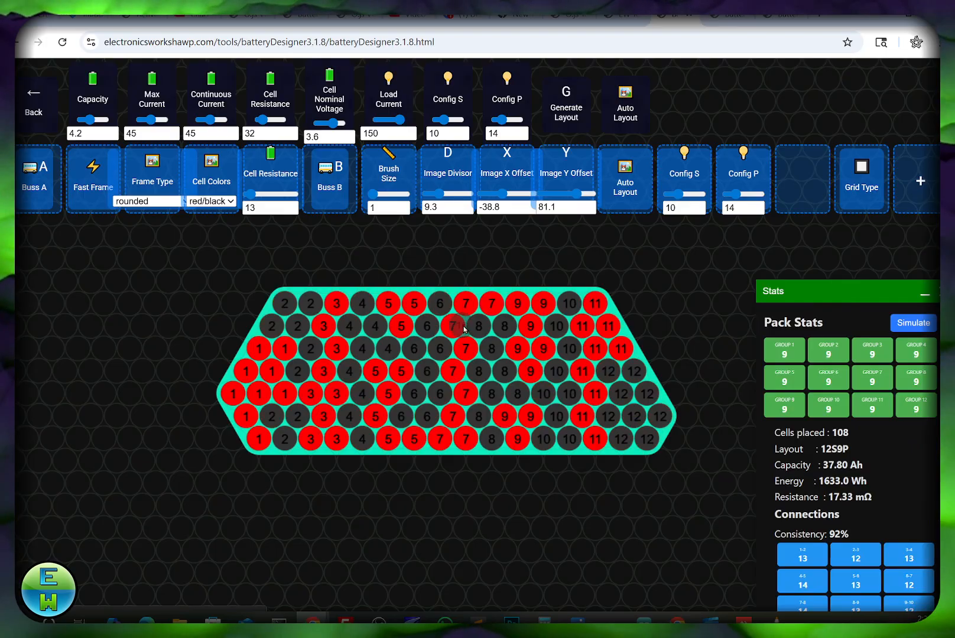
click(212, 201)
click(207, 215)
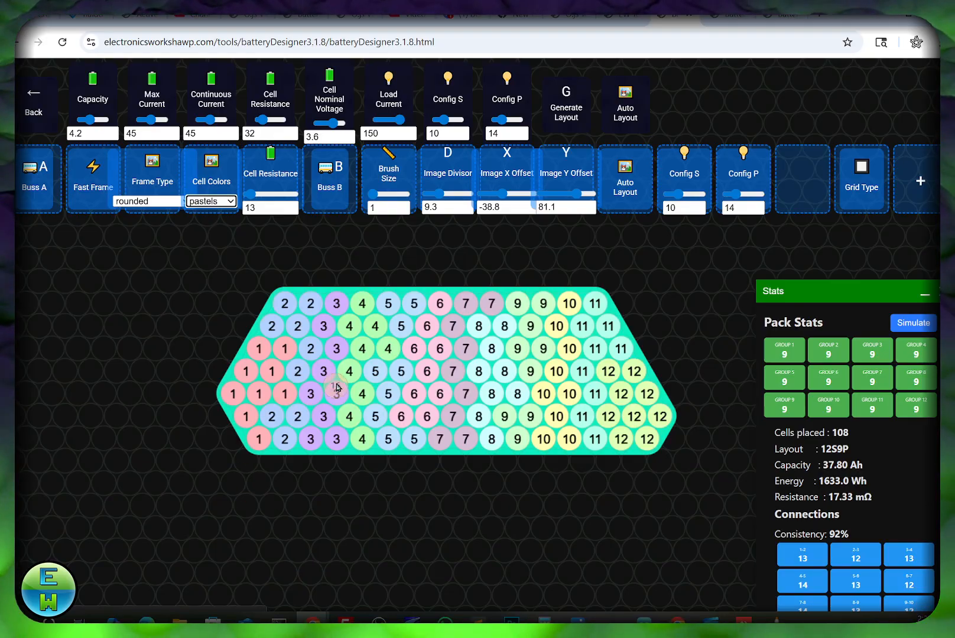
Swap the fifth row's third group 1 cell with the sixth row's first group 2 cell, and exchange a group 8 and a group 9 cell.
scroll(322, 390, up, 5)
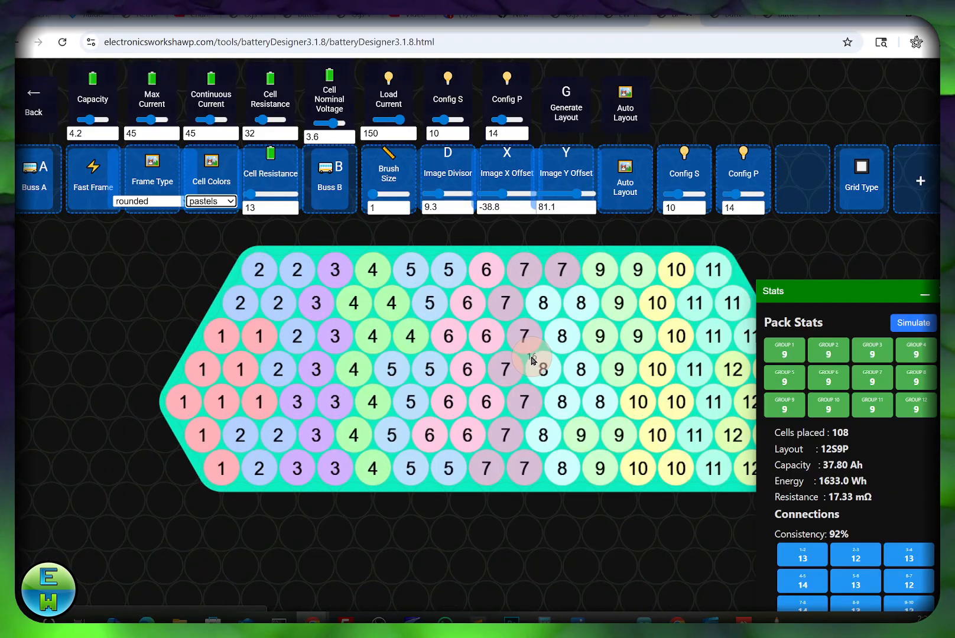
scroll(396, 384, down, 5)
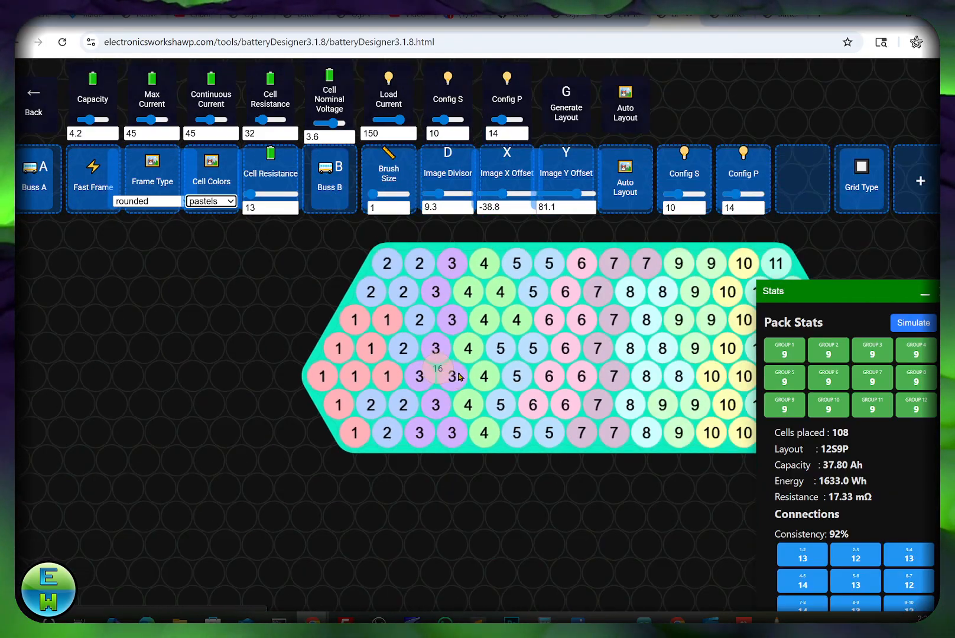
scroll(464, 392, up, 5)
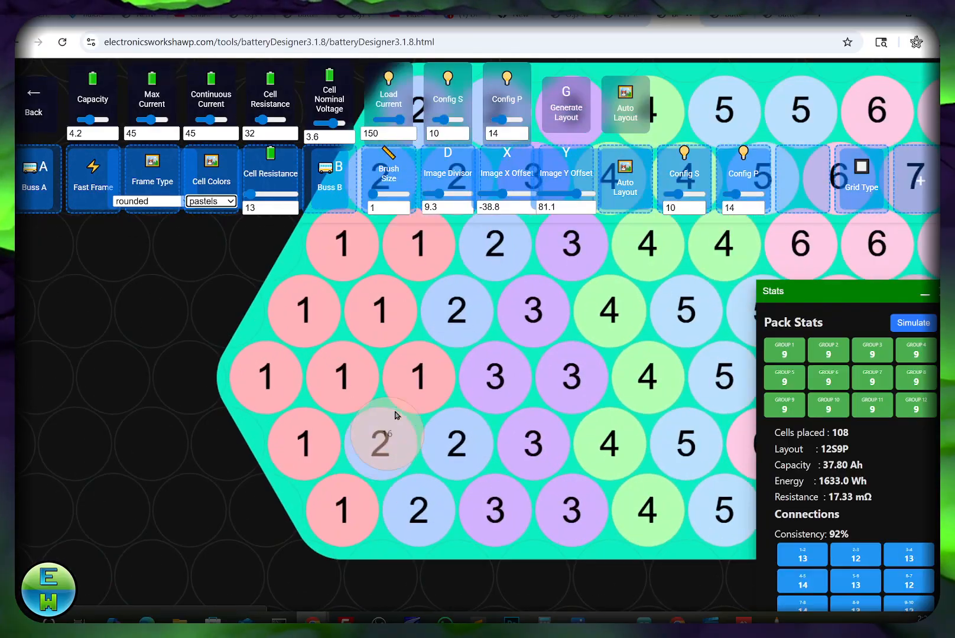
scroll(425, 438, down, 1)
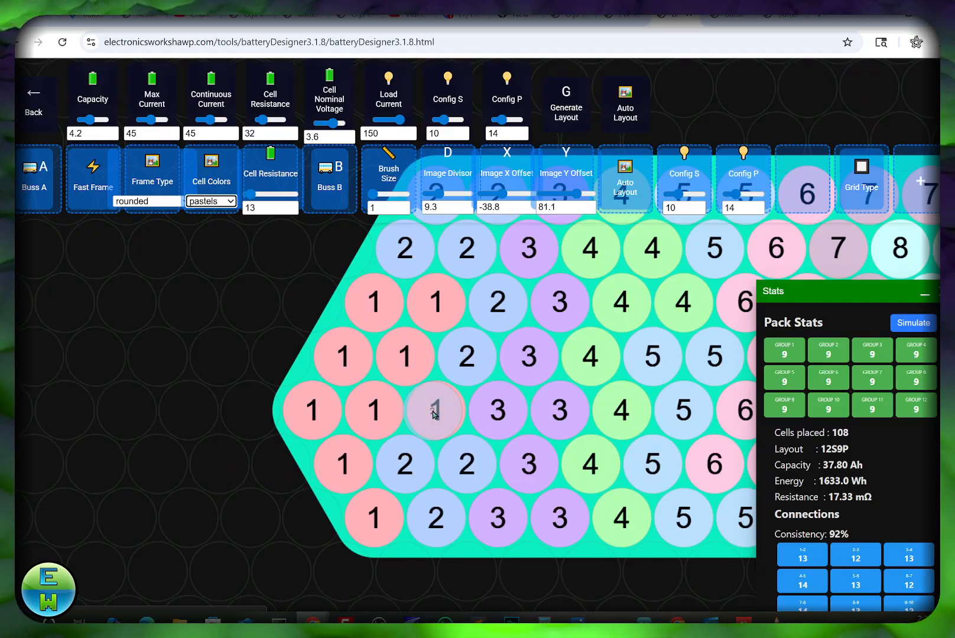
click(433, 410)
click(404, 466)
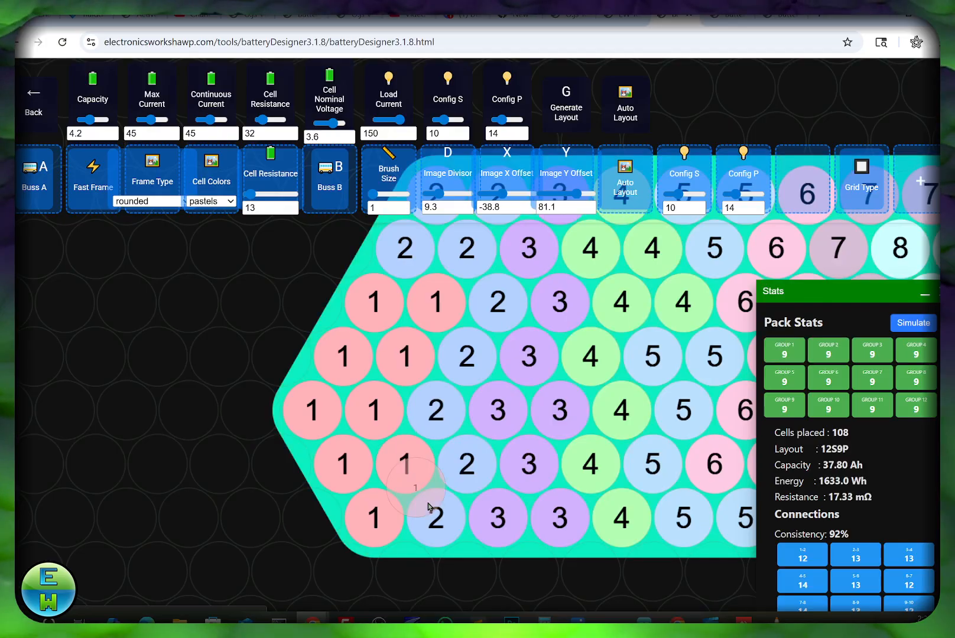
scroll(458, 446, down, 4)
drag(467, 428, 388, 459)
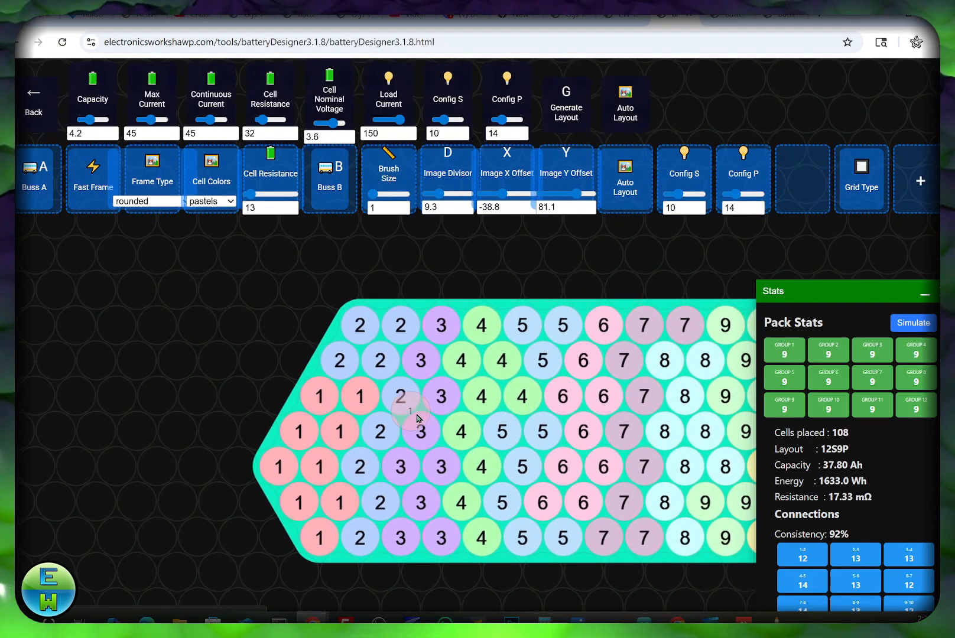
drag(418, 418, 346, 419)
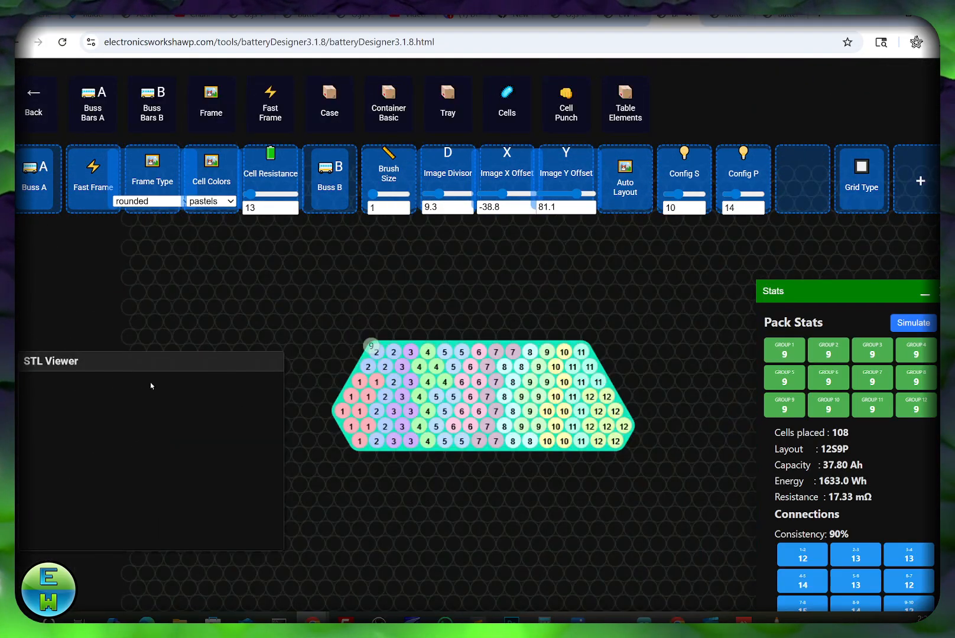
mouse_move(384, 396)
mouse_down()
mouse_move(376, 409)
mouse_move(388, 396)
mouse_move(352, 397)
mouse_up()
Erase all cells of the pack and set the brush size to 1.
mouse_move(401, 290)
mouse_down()
mouse_move(381, 354)
mouse_move(418, 351)
mouse_move(448, 412)
mouse_move(544, 412)
mouse_up()
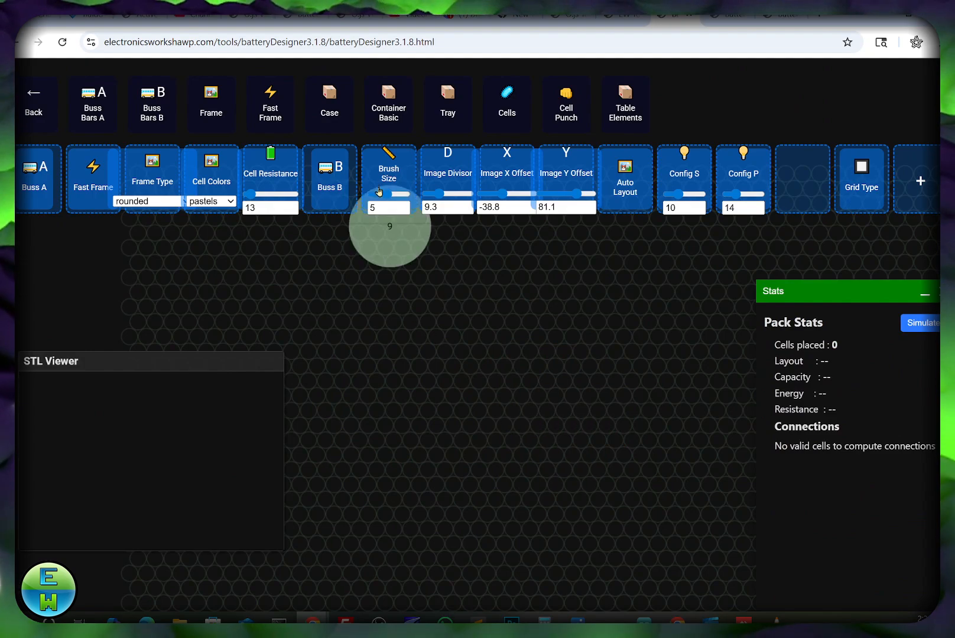
scroll(385, 377, up, 6)
key(Down)
key(Down)
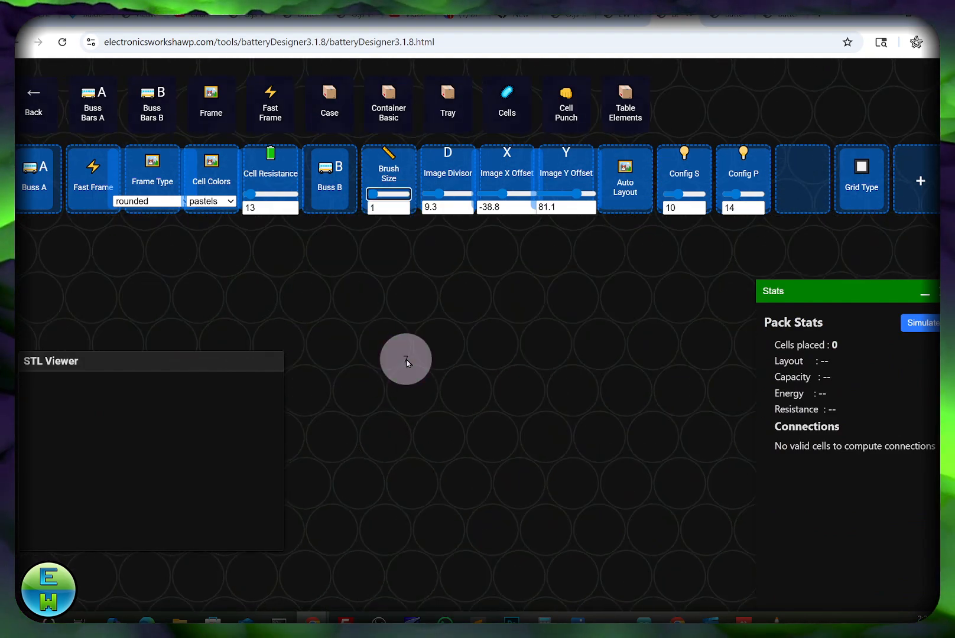
Paint a zigzag column of eight group 1 cells and a matching column of eight group 2 cells directly beside it.
mouse_move(386, 343)
mouse_down()
mouse_move(425, 411)
mouse_move(408, 481)
mouse_move(423, 447)
mouse_up()
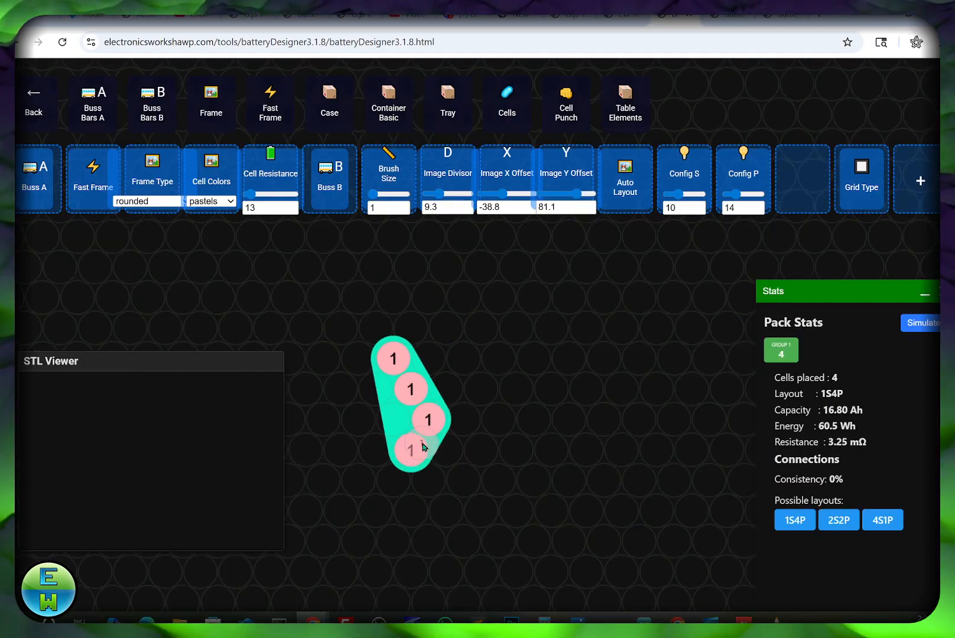
mouse_move(397, 487)
mouse_down()
mouse_move(384, 554)
mouse_move(394, 570)
mouse_up()
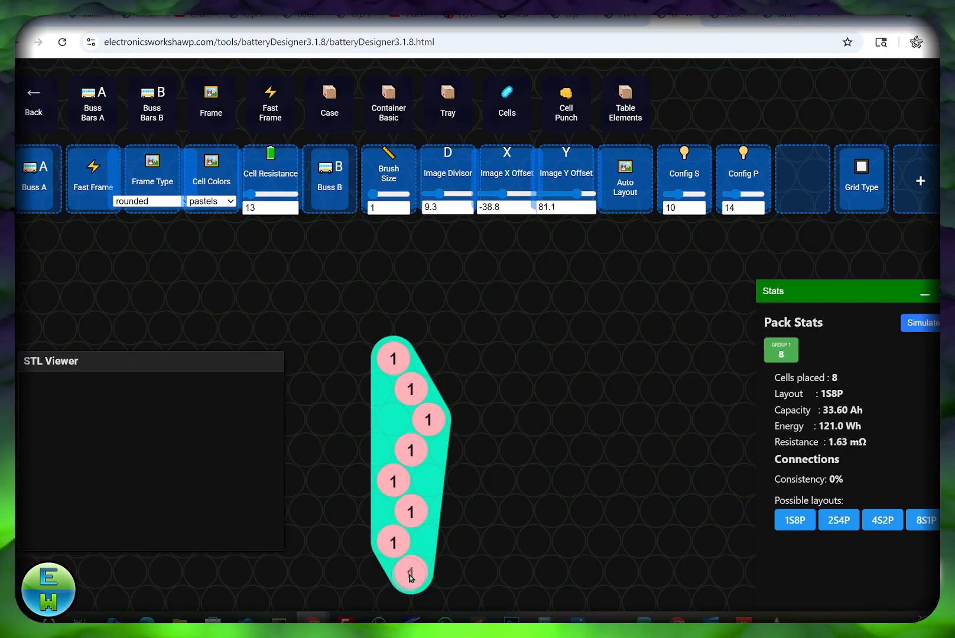
mouse_move(464, 562)
mouse_down()
mouse_move(461, 485)
mouse_move(473, 440)
mouse_move(450, 387)
mouse_move(412, 373)
mouse_up()
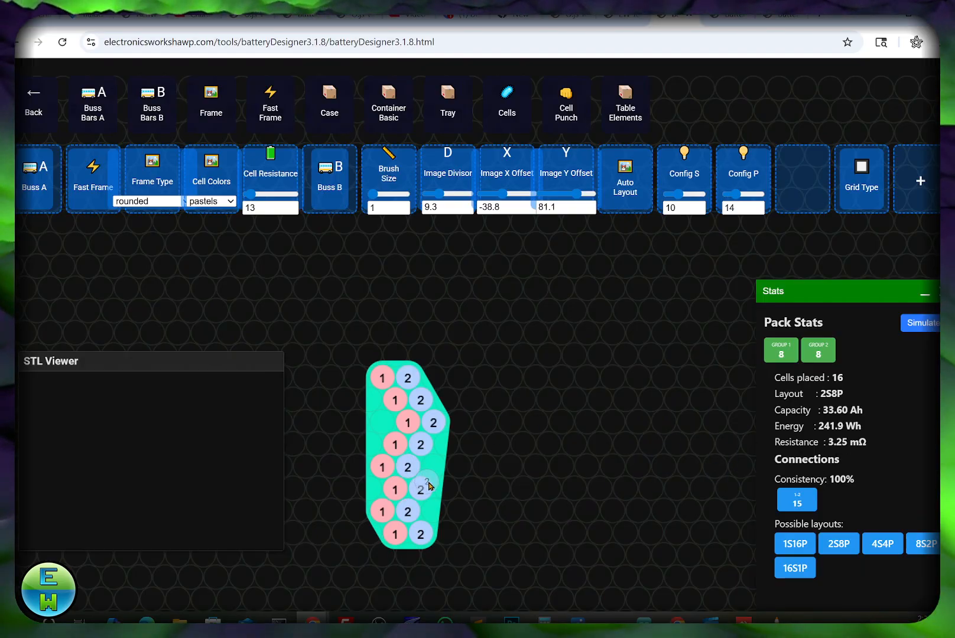
Repeat the two-column pattern to a total of 10 groups, and undo the repetition.
key(g)
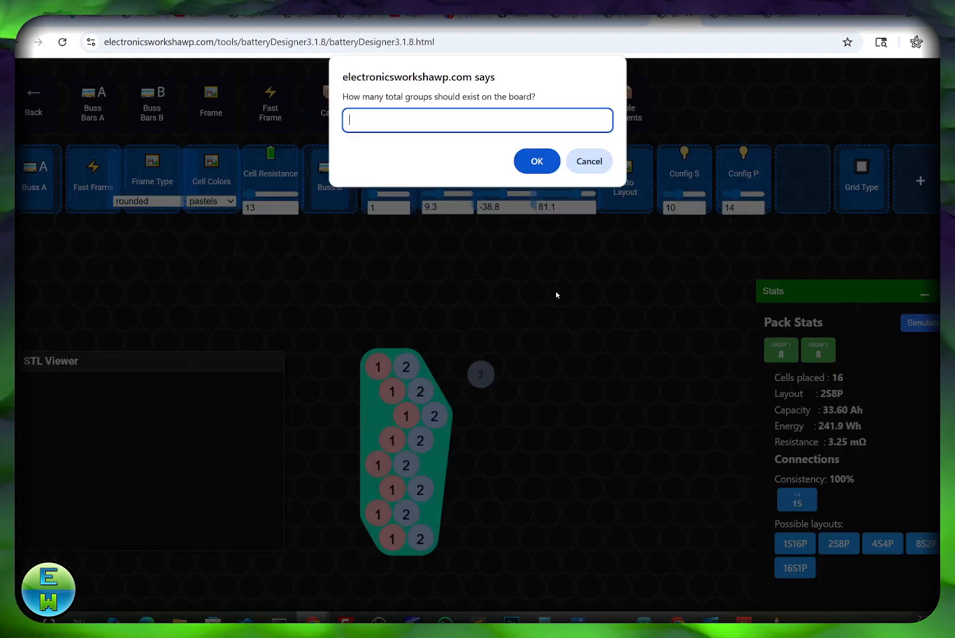
key(Return)
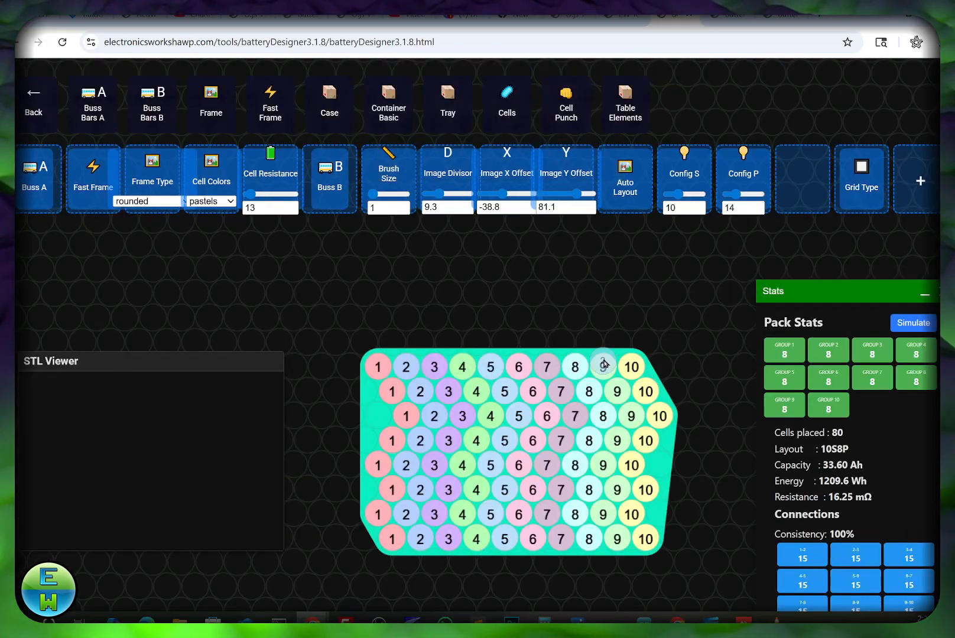
key(ctrl+z)
Repeat the two-column pattern to a total of 5 groups.
text(g)
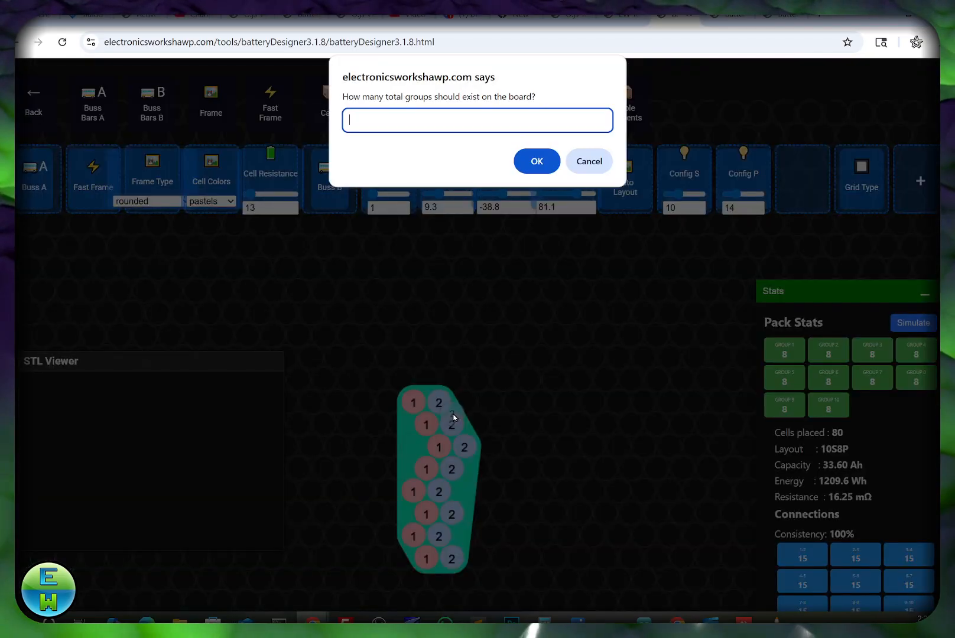
text(5)
key(Return)
scroll(471, 454, up, 4)
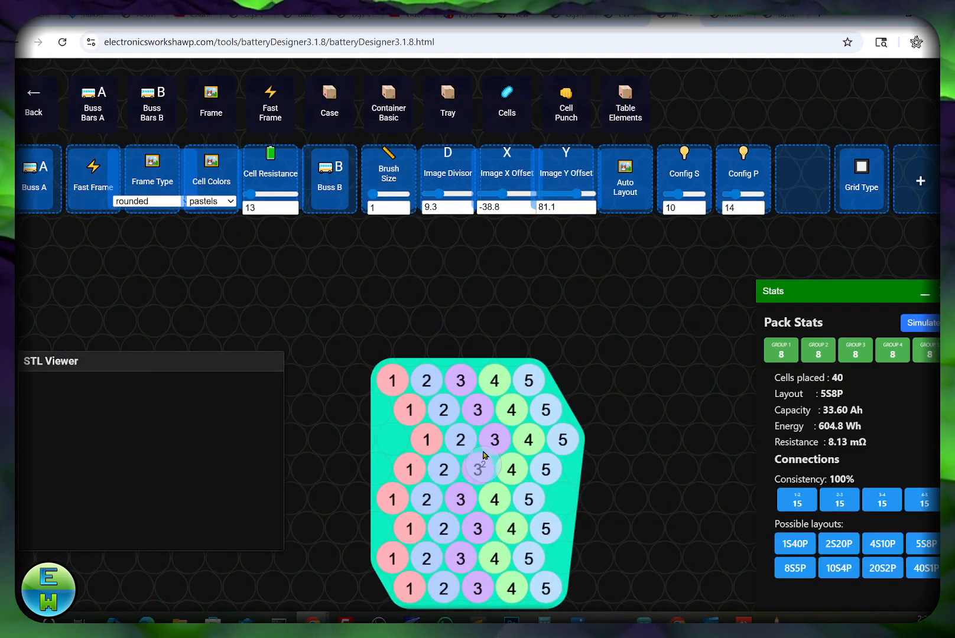
Clear the pack and place three staggered group 1 cells as a new starting column.
mouse_move(484, 454)
mouse_down()
mouse_move(475, 394)
mouse_move(425, 408)
mouse_move(454, 311)
mouse_move(435, 337)
mouse_move(491, 494)
mouse_move(531, 413)
mouse_move(549, 467)
mouse_move(458, 533)
mouse_move(399, 515)
mouse_move(534, 473)
mouse_move(435, 452)
mouse_up()
scroll(471, 382, down, 3)
click(385, 329)
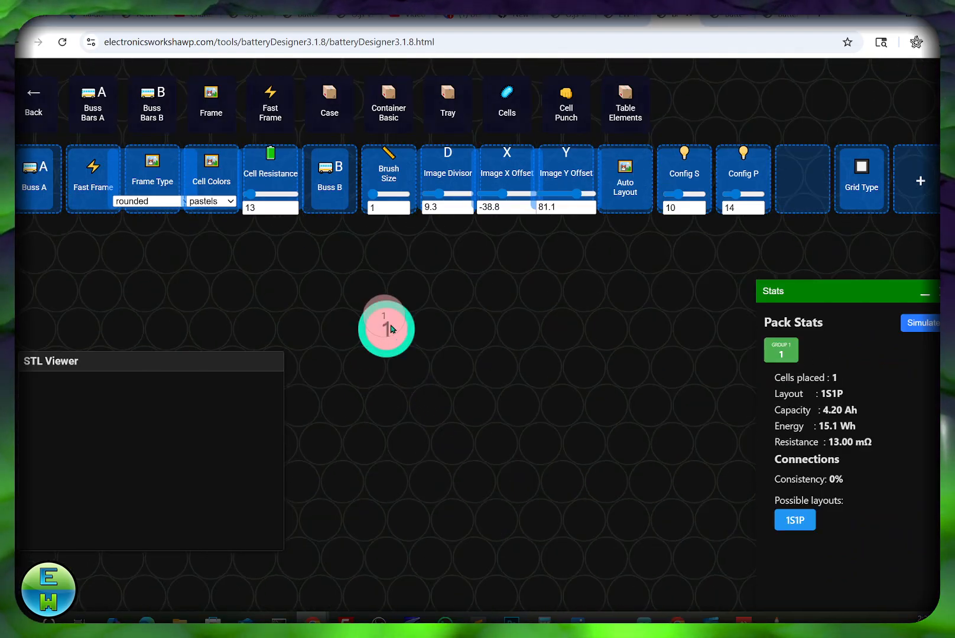
click(408, 367)
click(385, 405)
Place three matching group 2 cells beside the group 1 column and repeat the pattern to a total of 10 groups.
click(430, 329)
click(452, 367)
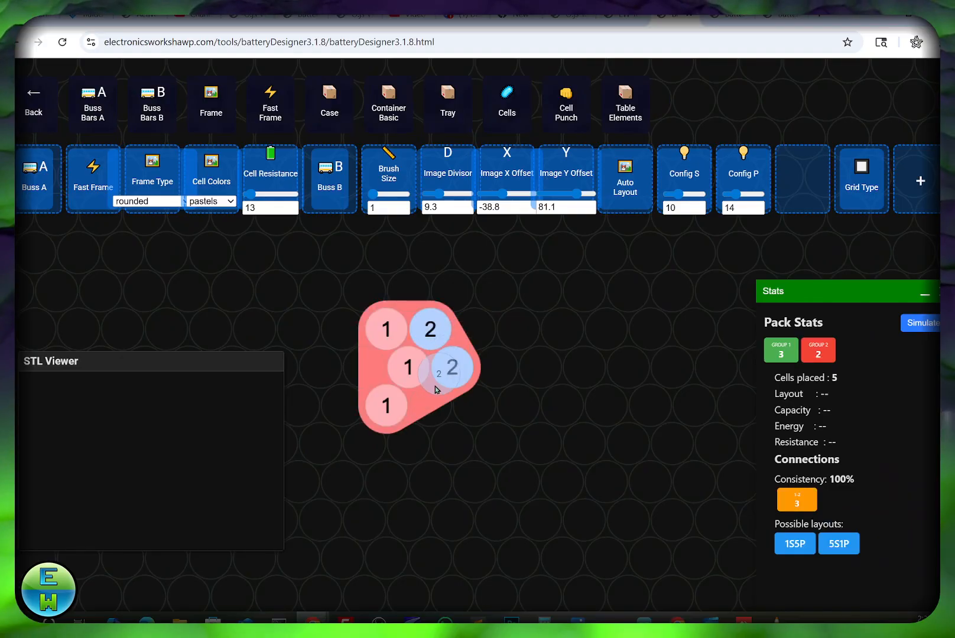
click(431, 406)
text(r10)
key(Return)
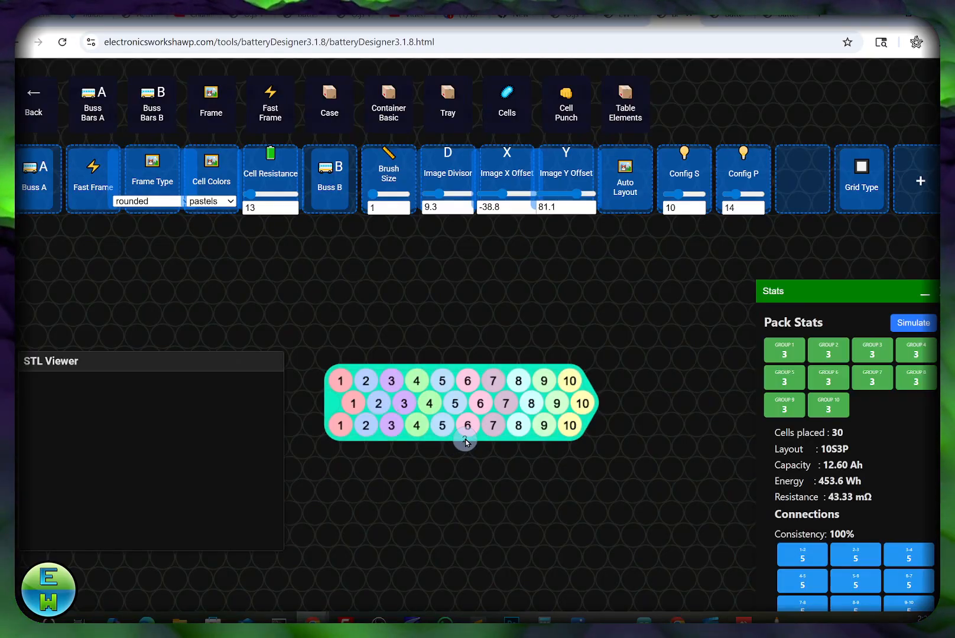
Generate a fast frame for the 10-group pack and inspect its cell holes in an enlarged STL viewer.
click(89, 188)
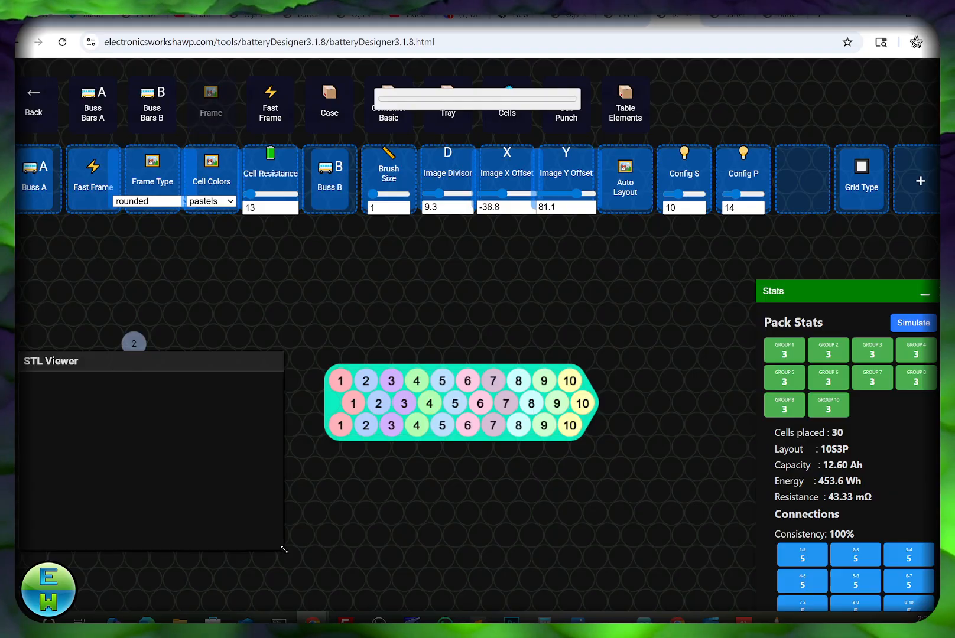
drag(284, 550, 314, 569)
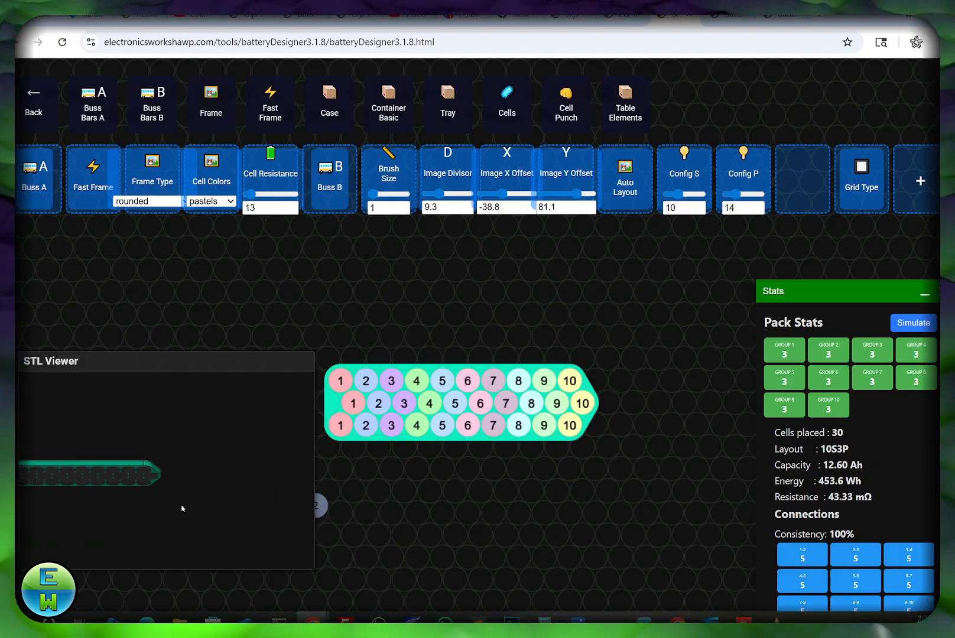
drag(232, 489, 204, 460)
scroll(205, 459, up, 15)
scroll(204, 458, down, 15)
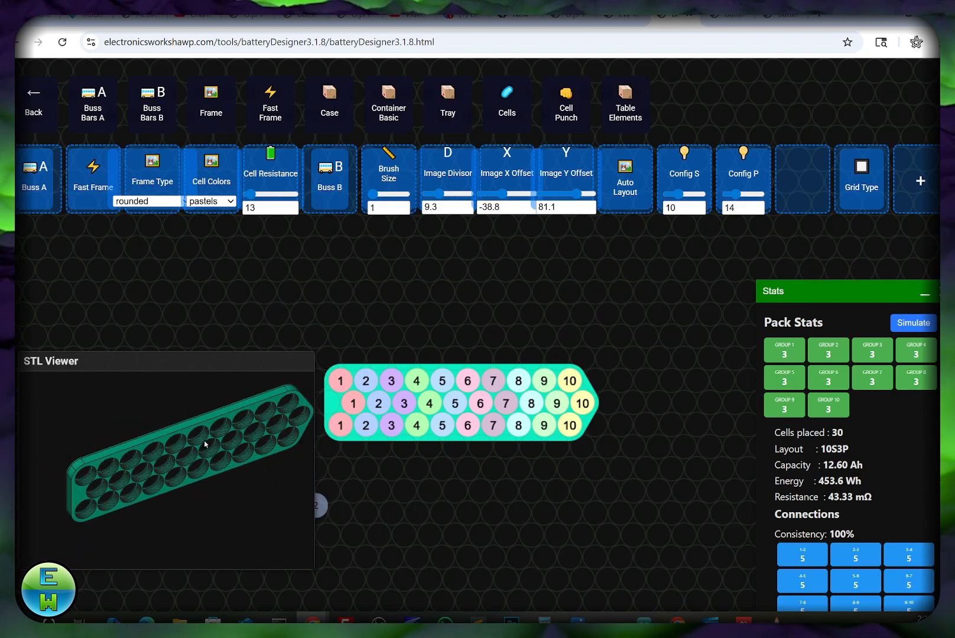
Set the frame quality to 32, regenerate the fast frame and inspect its cell rings.
click(29, 96)
click(169, 98)
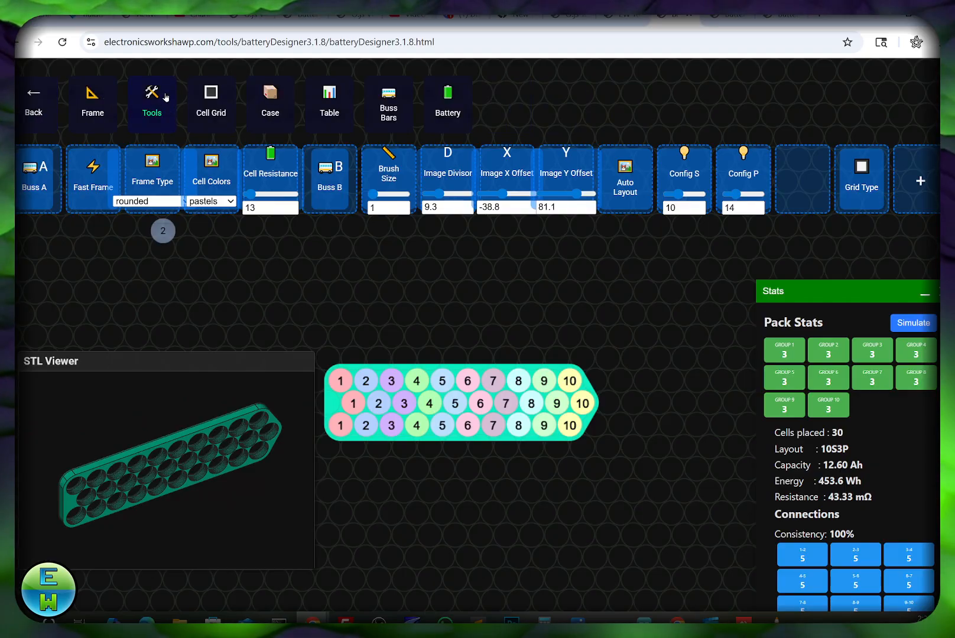
click(93, 94)
text(32)
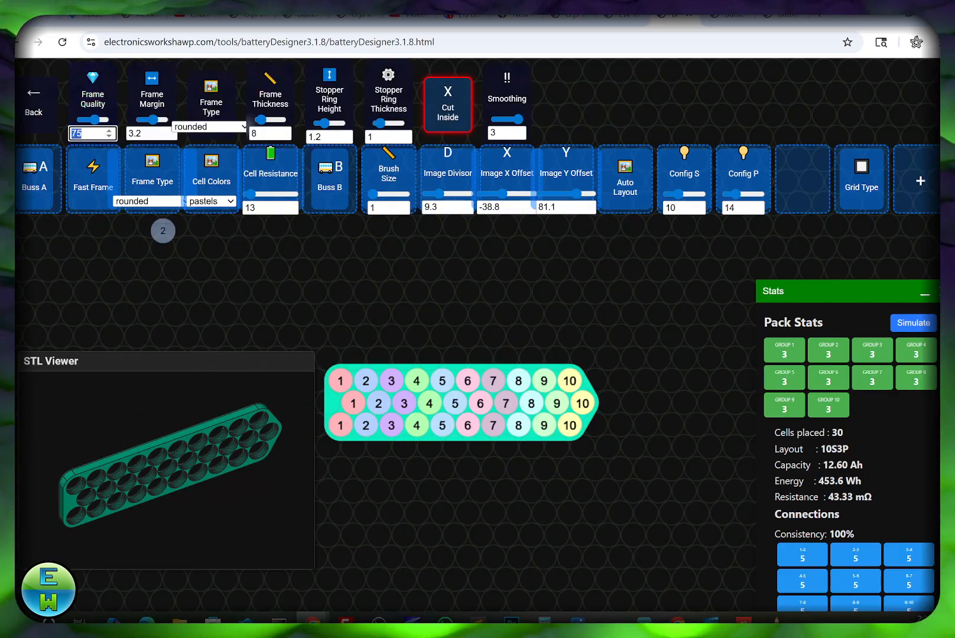
click(40, 94)
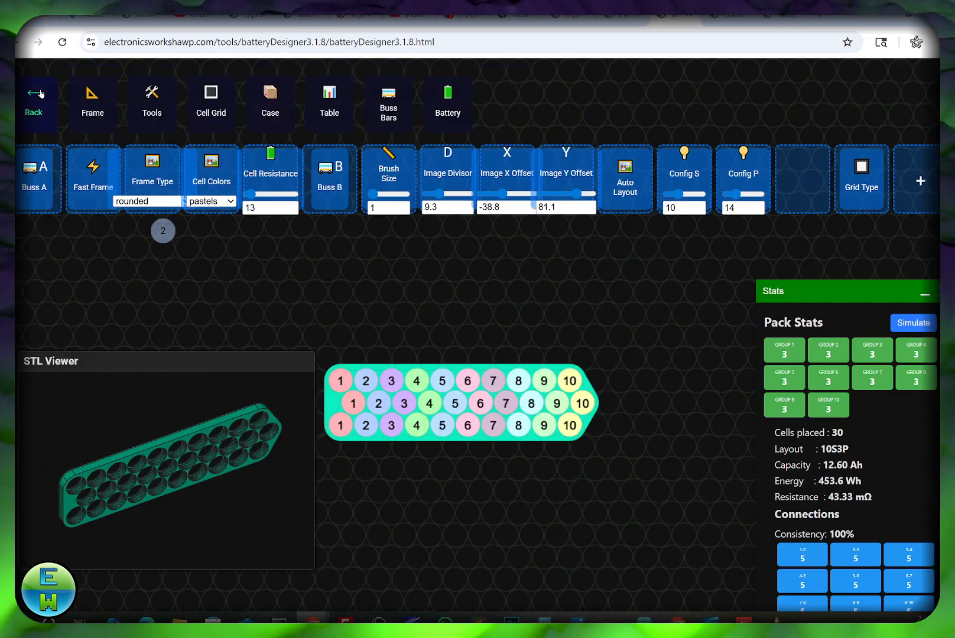
click(91, 182)
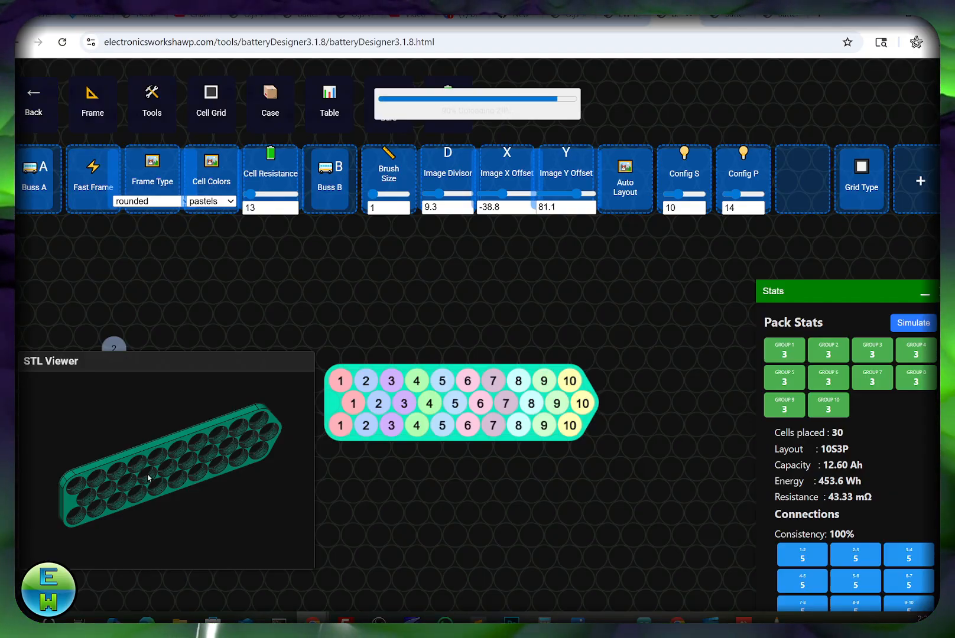
scroll(189, 483, up, 5)
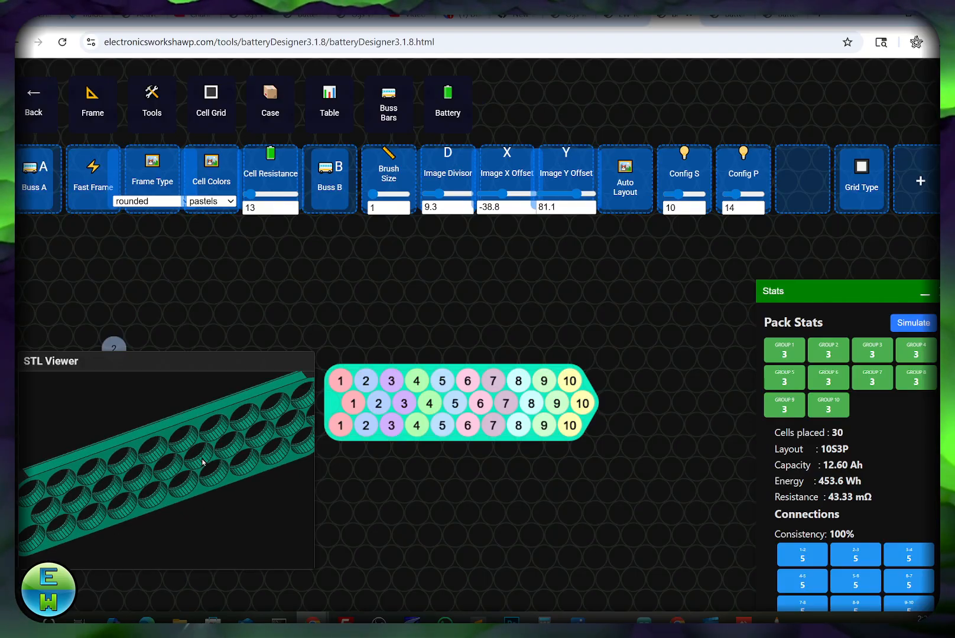
scroll(212, 488, down, 4)
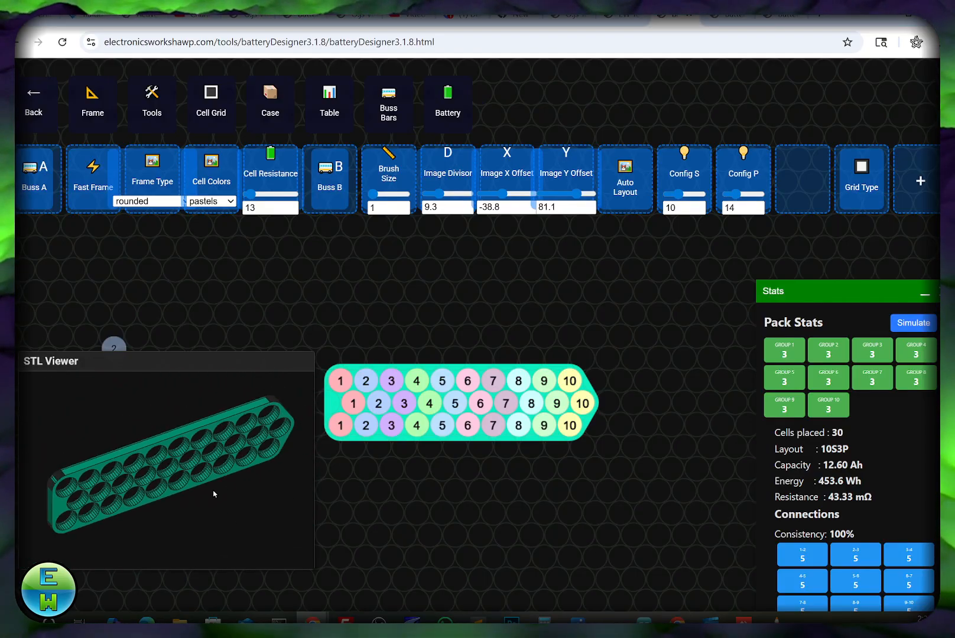
Generate the type A bus bars and view them in a widened STL viewer.
click(20, 108)
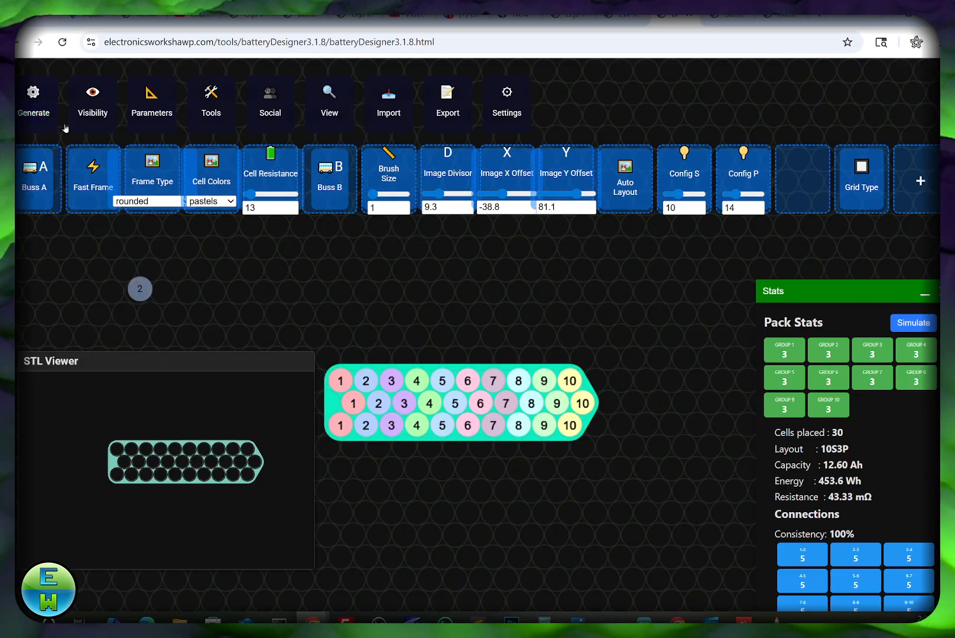
click(39, 101)
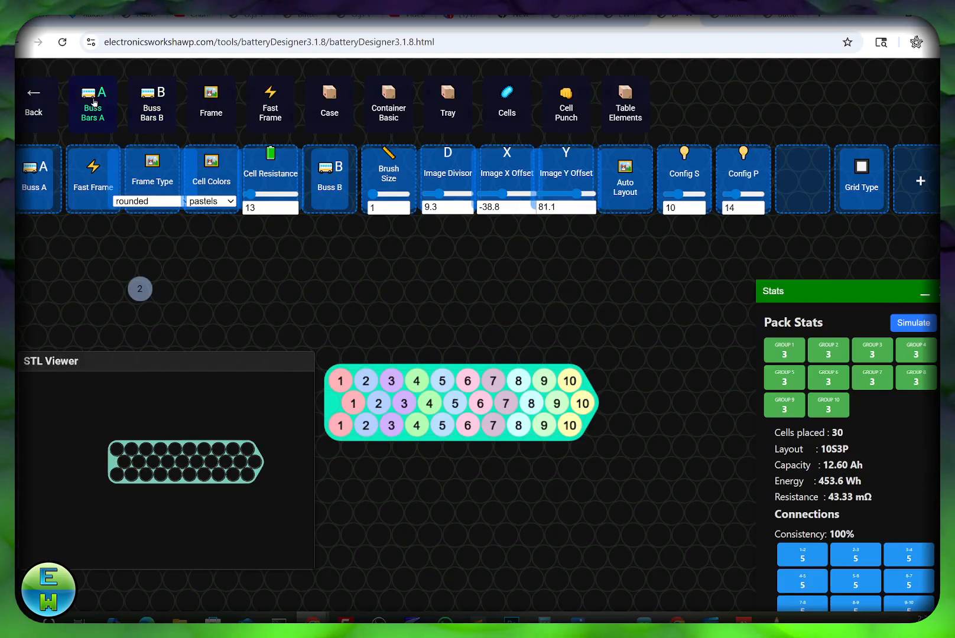
scroll(184, 439, up, 5)
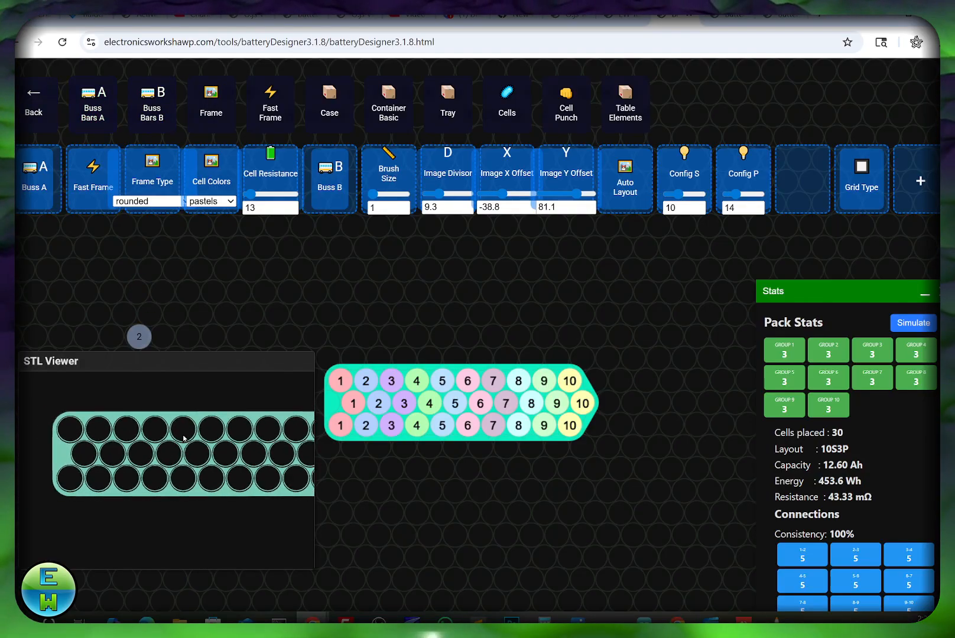
scroll(192, 440, down, 2)
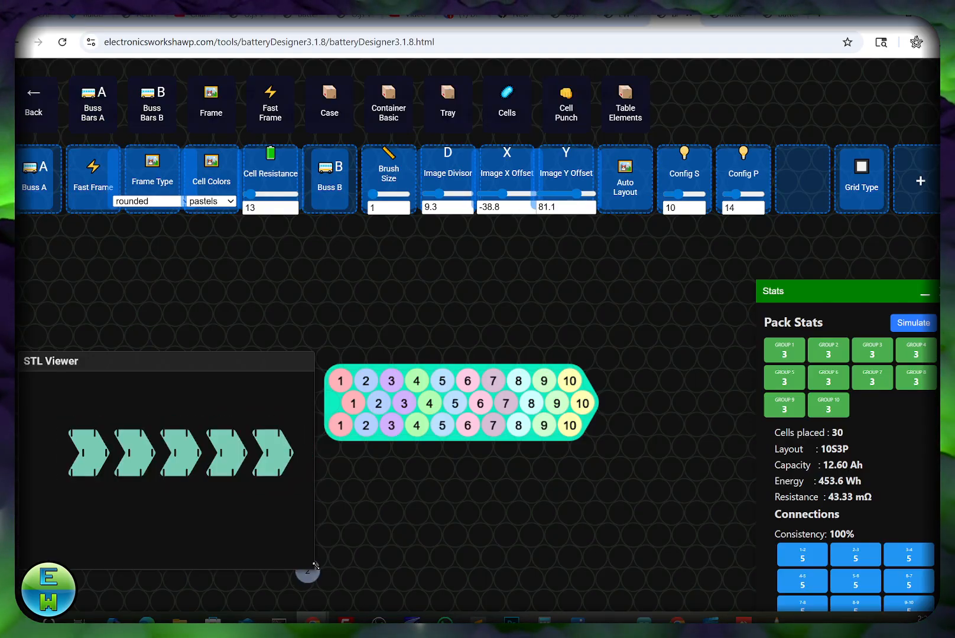
drag(315, 565, 577, 572)
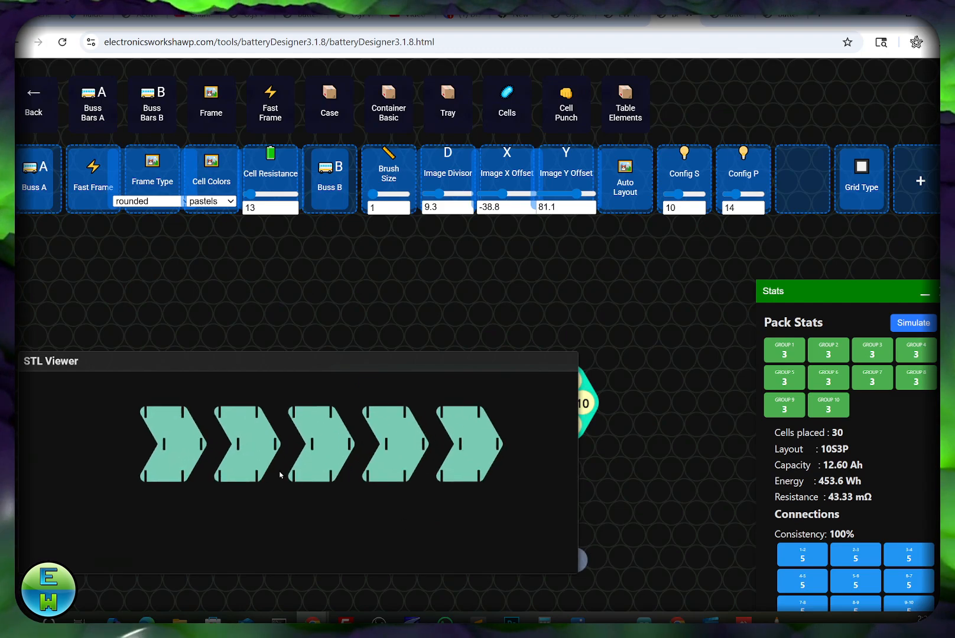
drag(384, 362, 359, 433)
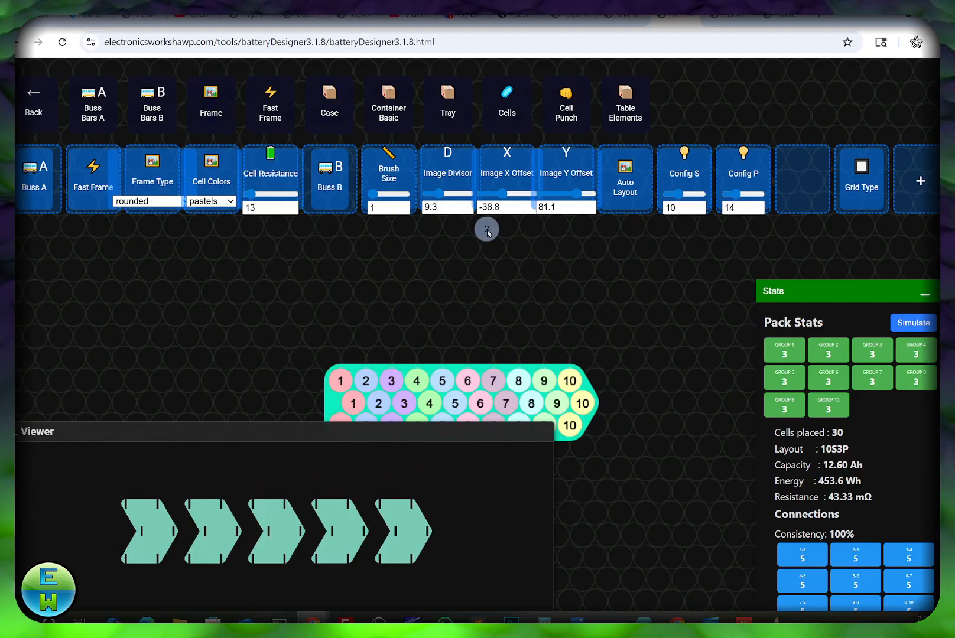
Generate the pack's enclosure and inspect its hollow interior and ridged rim in the STL viewer.
drag(366, 428, 412, 312)
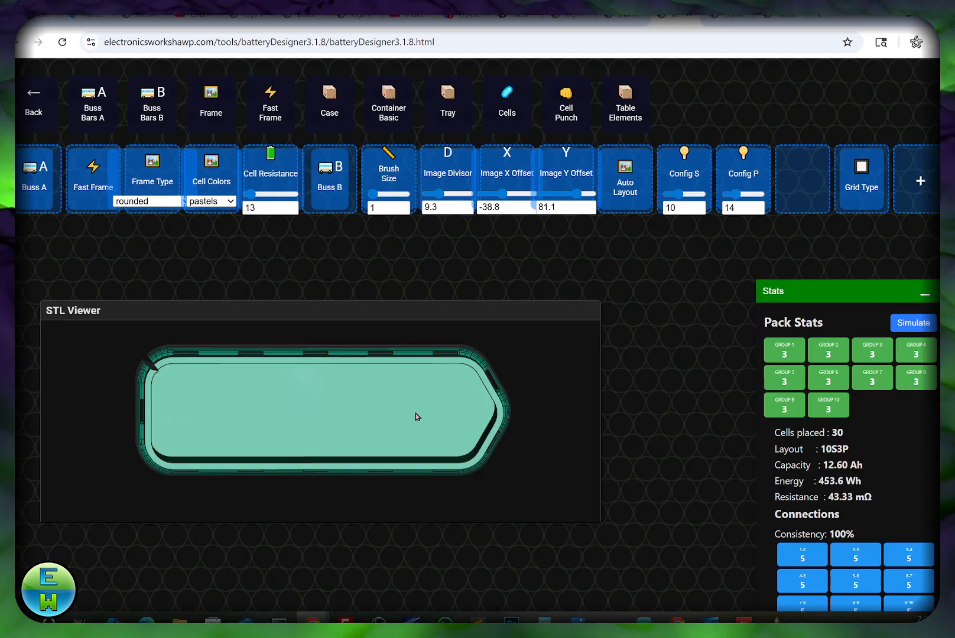
scroll(416, 413, down, 4)
drag(477, 404, 477, 332)
scroll(408, 429, up, 3)
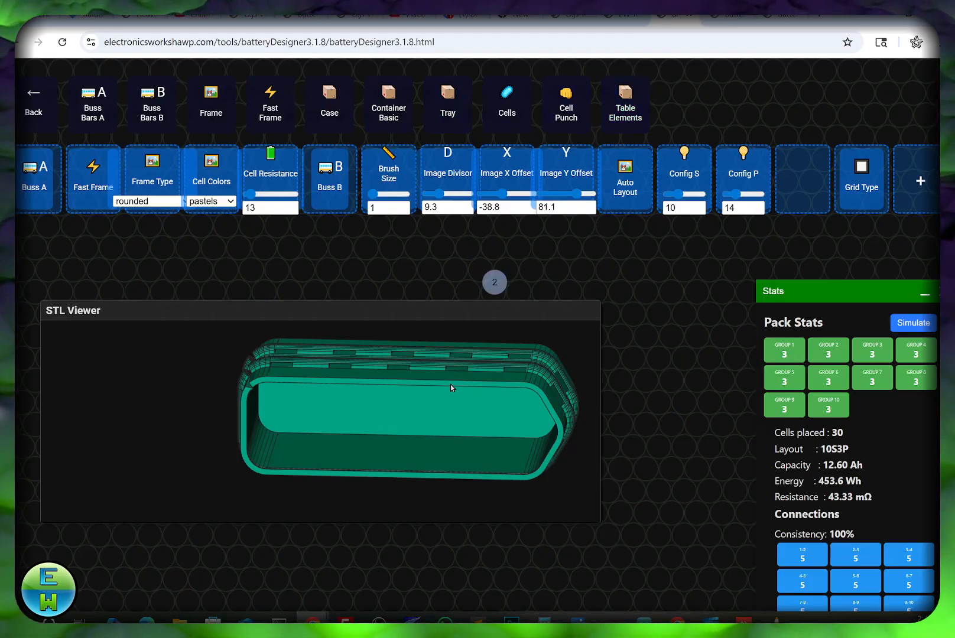
drag(494, 281, 514, 225)
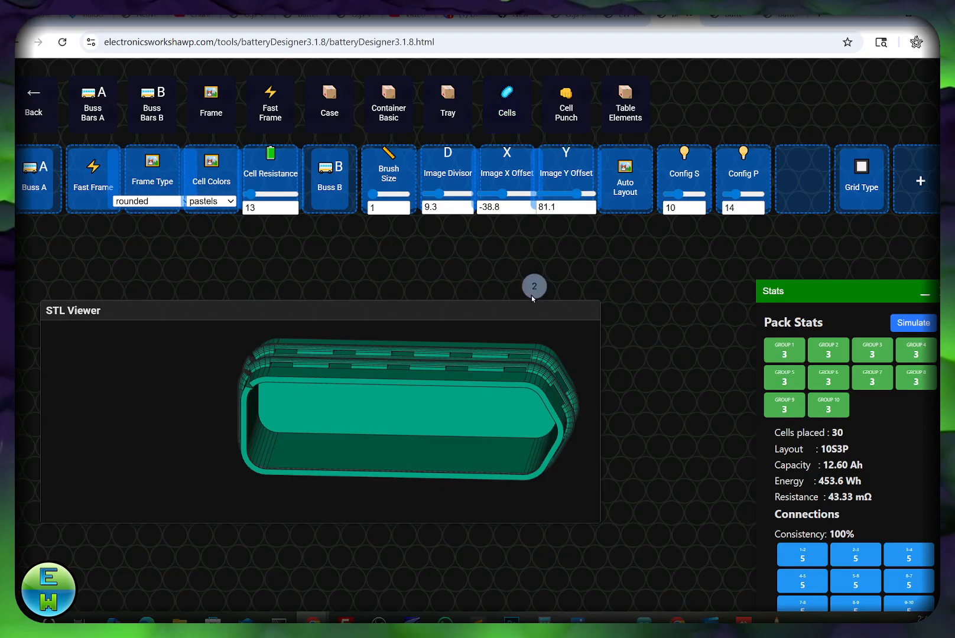
Generate the 3D model of the pack's cells and view the stacked cylinders in perspective.
drag(525, 307, 459, 463)
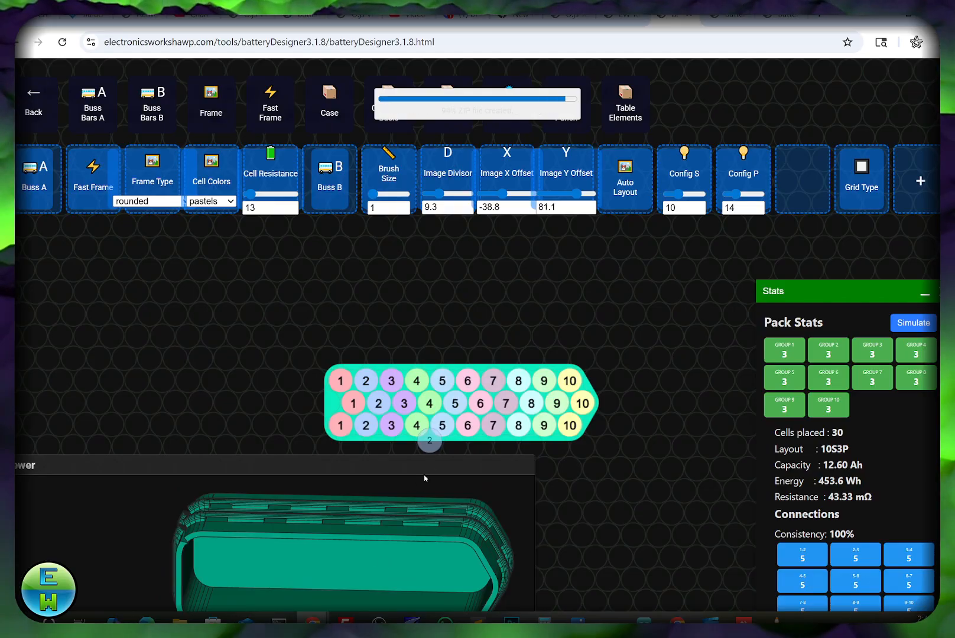
drag(428, 463, 366, 403)
drag(390, 465, 357, 447)
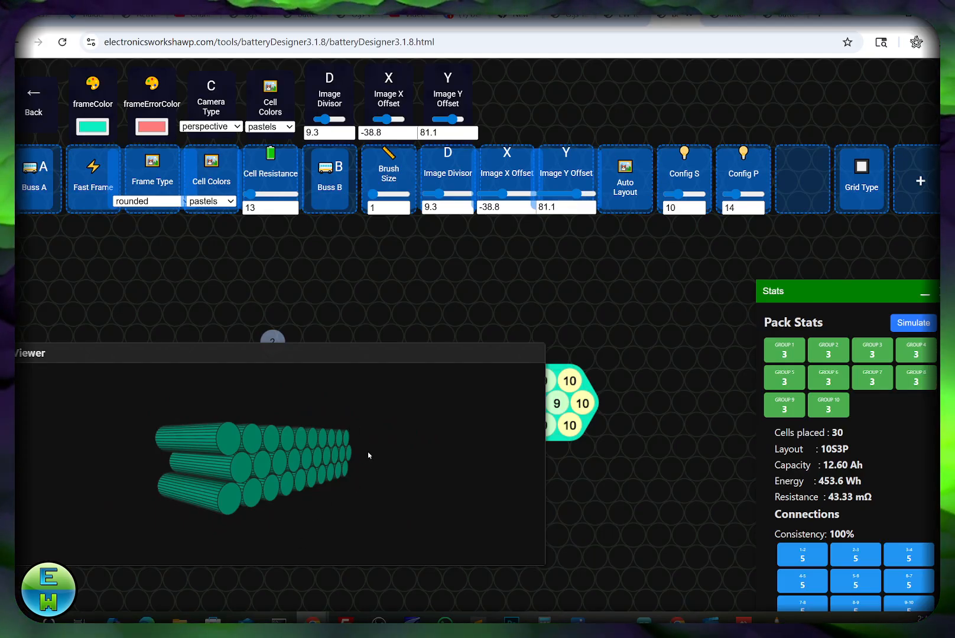
Generate the cell punch model and examine its stepped cylinders up close.
click(50, 110)
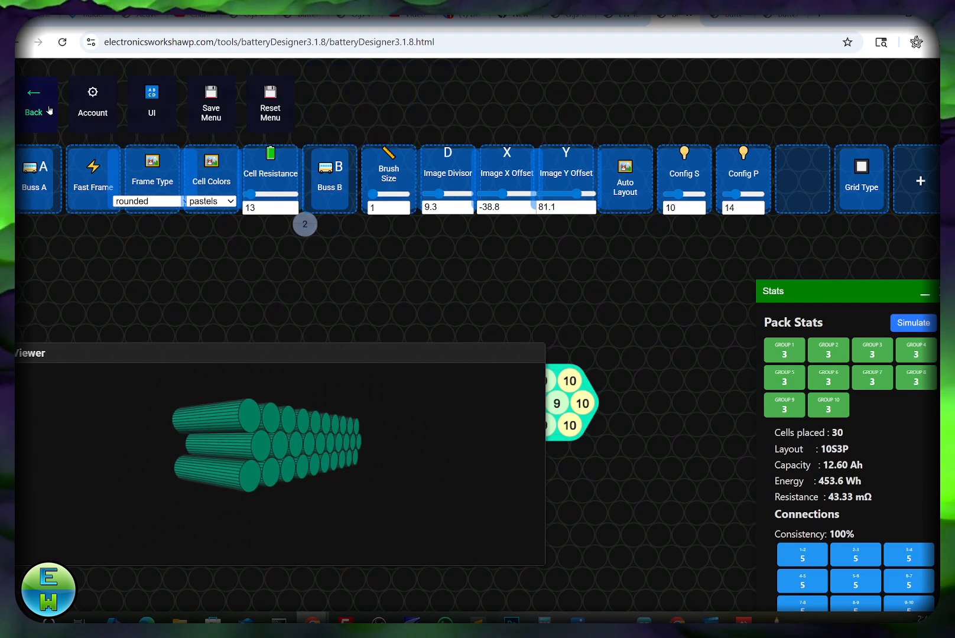
click(50, 110)
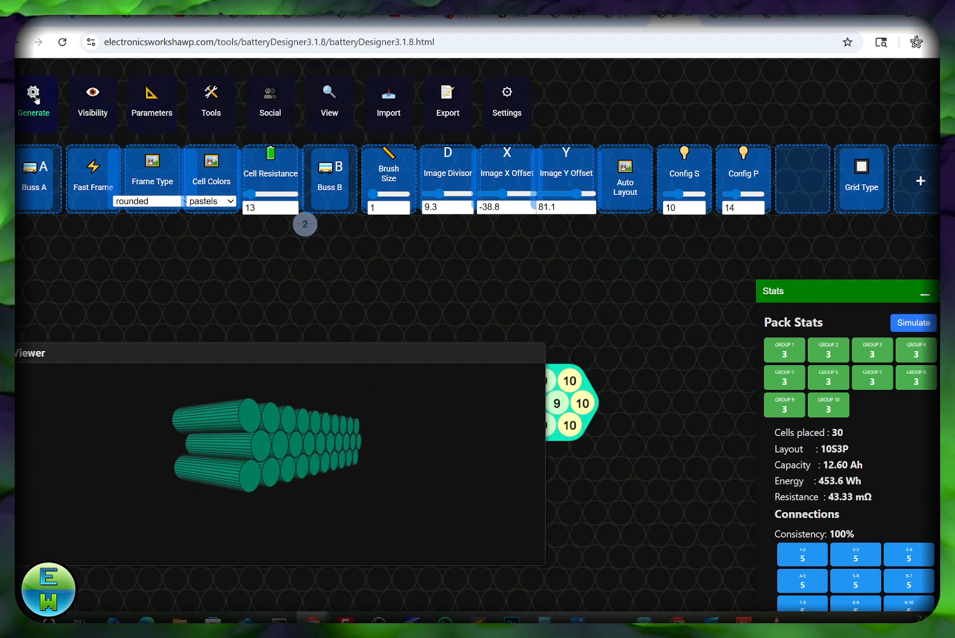
click(36, 99)
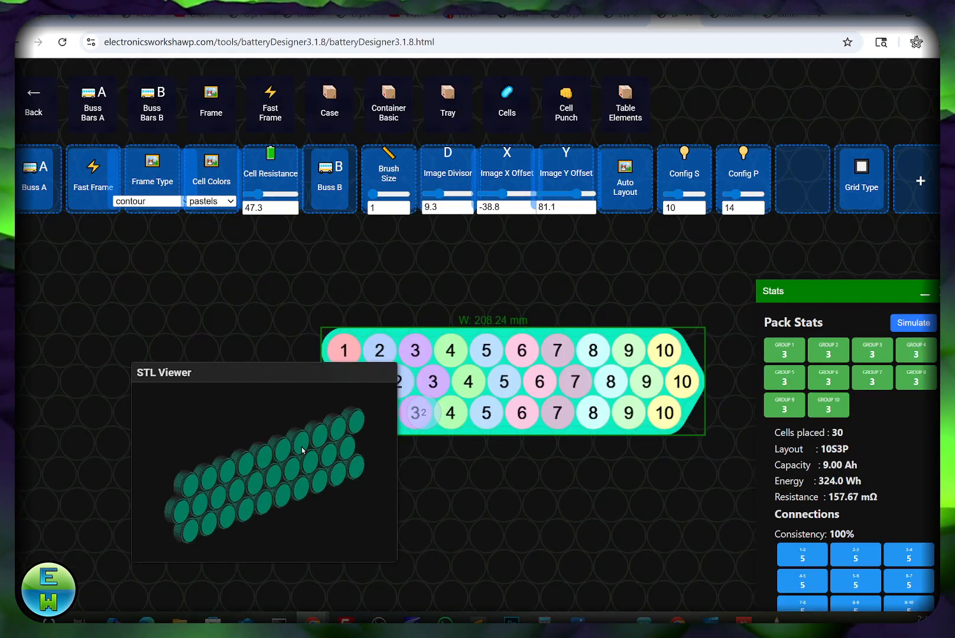
scroll(302, 450, up, 10)
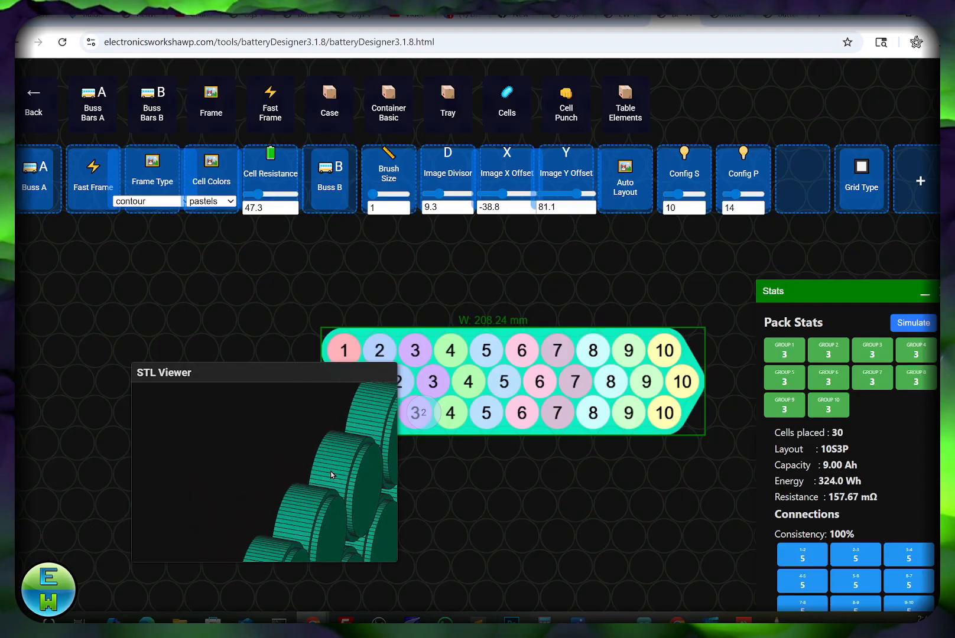
drag(290, 453, 330, 439)
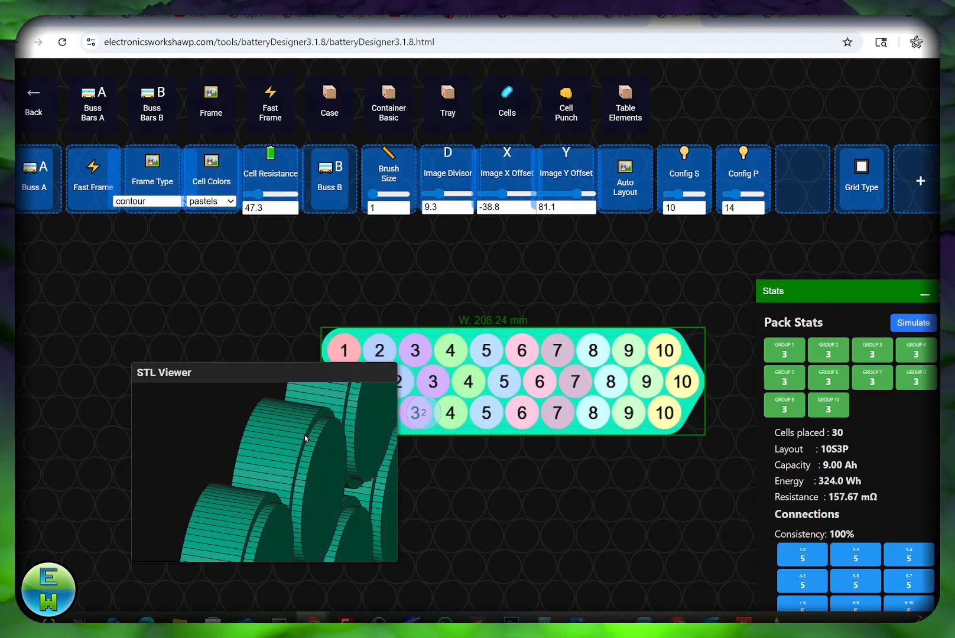
Download the cell punch model as cellPunch.stl to New Volume (D:), replacing the existing file.
click(34, 104)
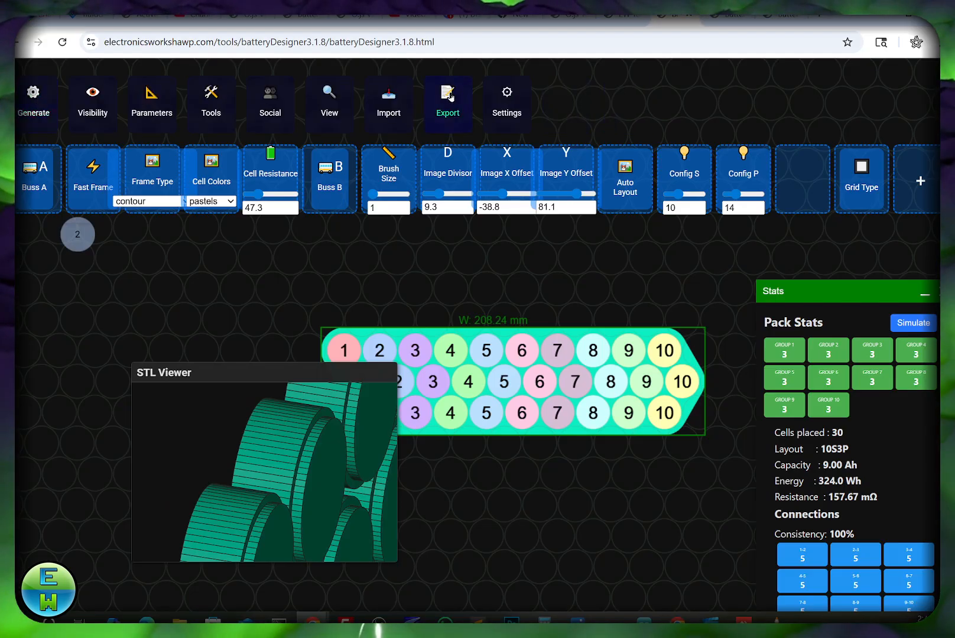
click(449, 98)
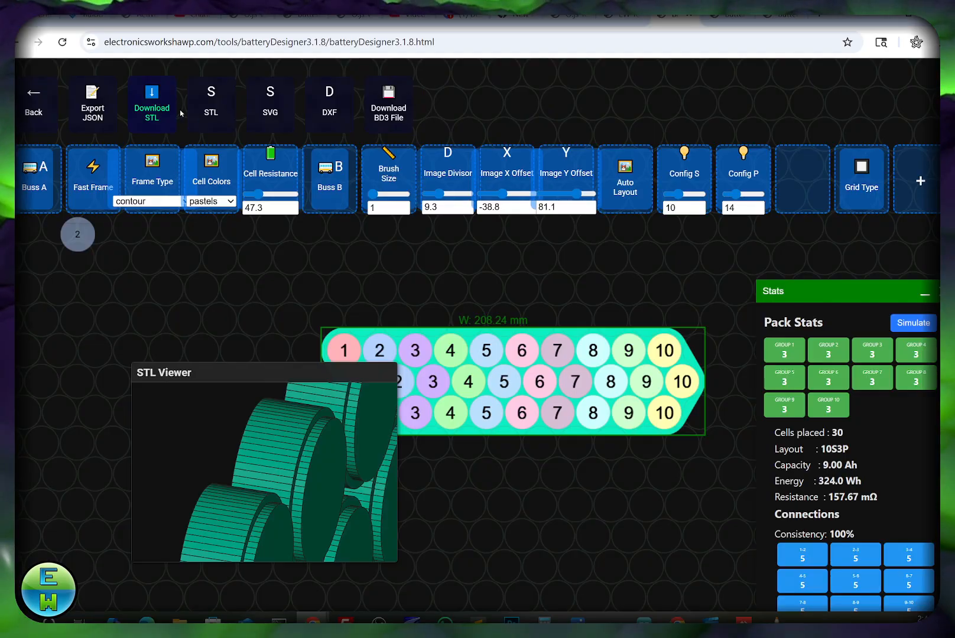
click(177, 111)
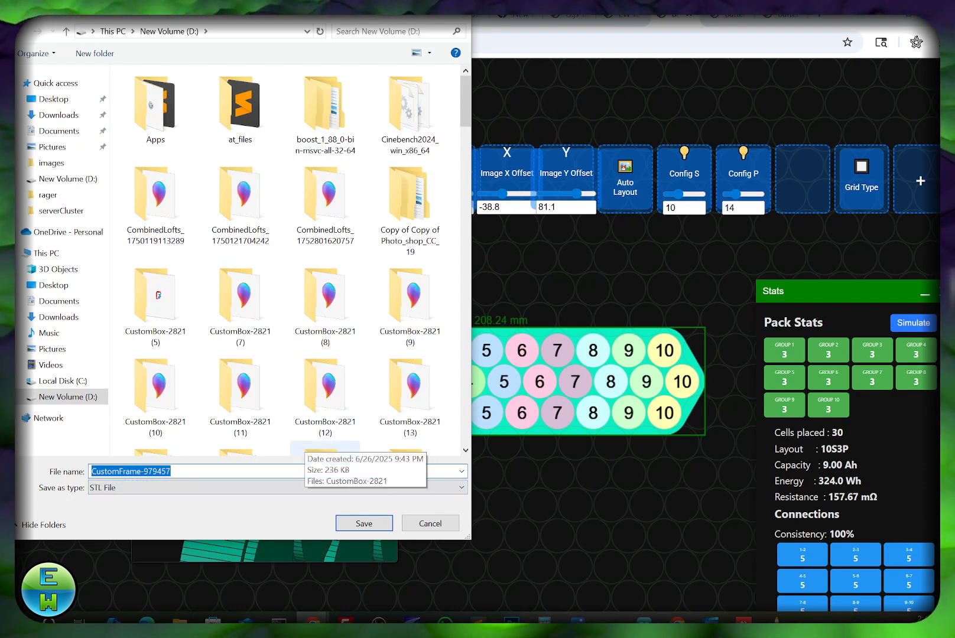
text(cell)
key(Down)
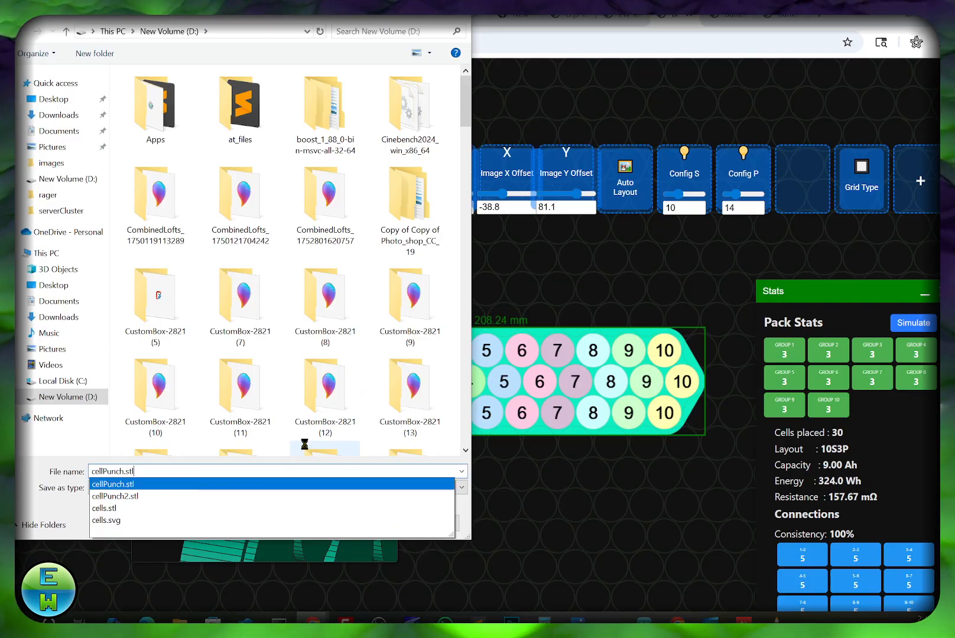
key(Return)
key(y)
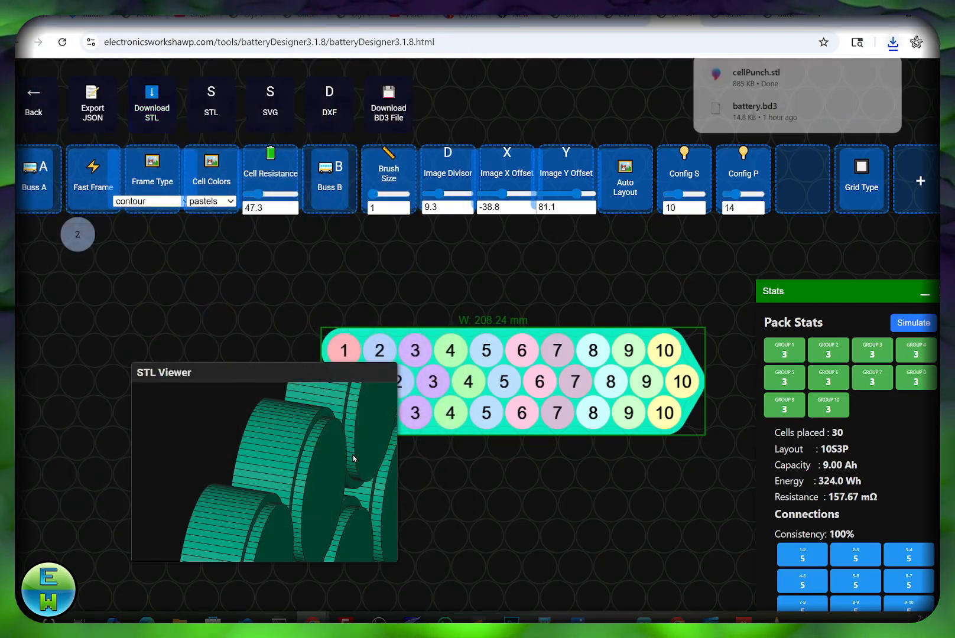
Open Tinkercad in a new browser tab and import cellPunch.stl into a design with a red box.
key(ctrl+t)
text(tin)
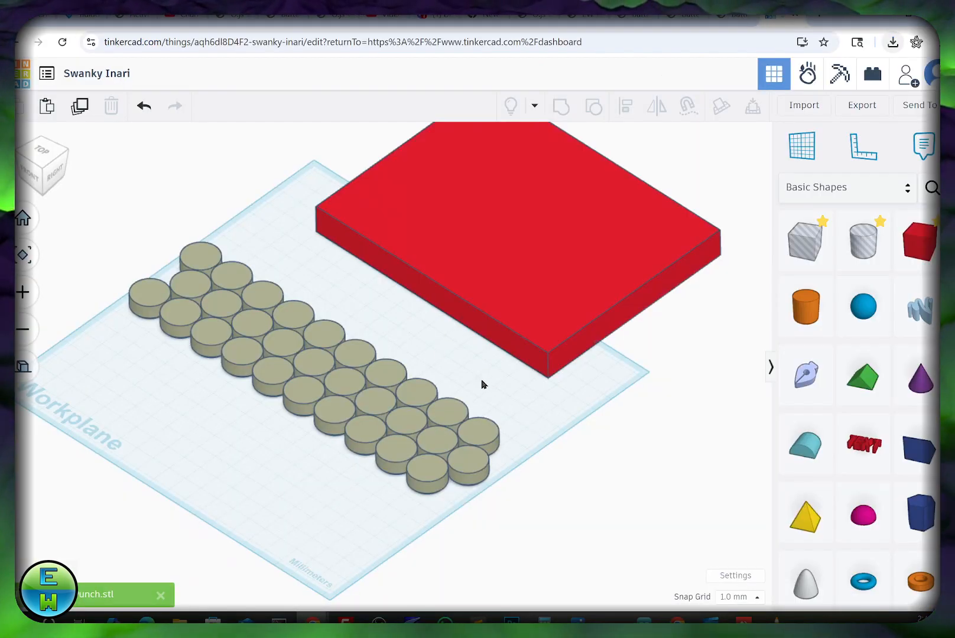
Lengthen the red box and move it about 93 mm back along its length and 6 mm sideways.
click(575, 283)
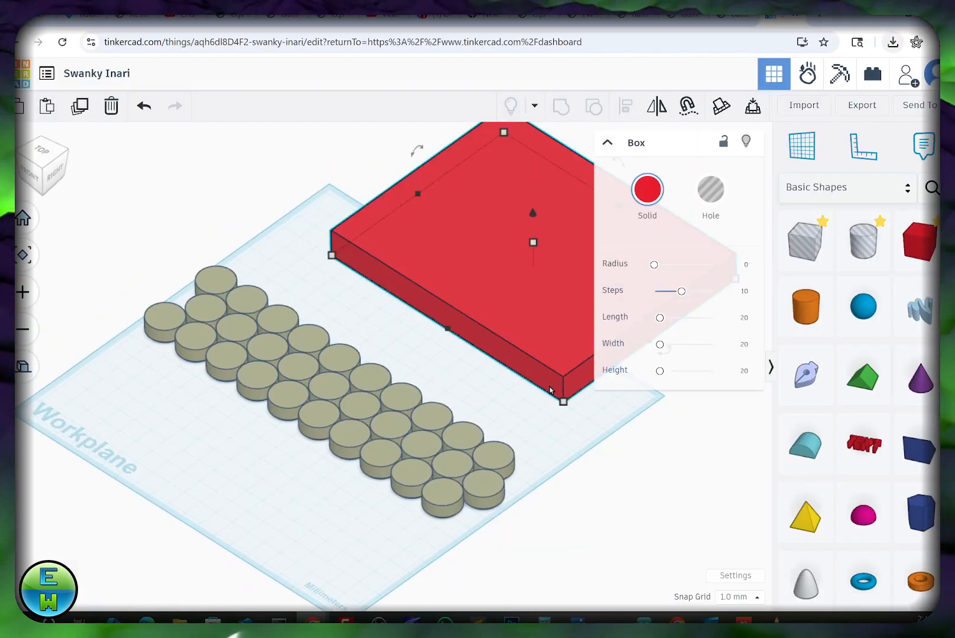
click(606, 143)
scroll(595, 324, down, 3)
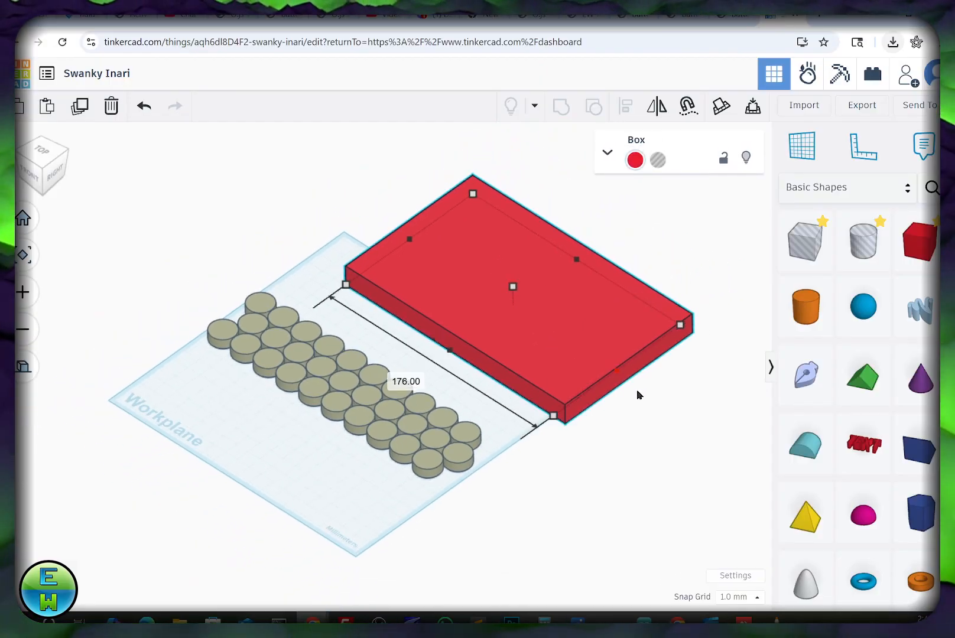
drag(636, 391, 710, 433)
drag(615, 404, 496, 330)
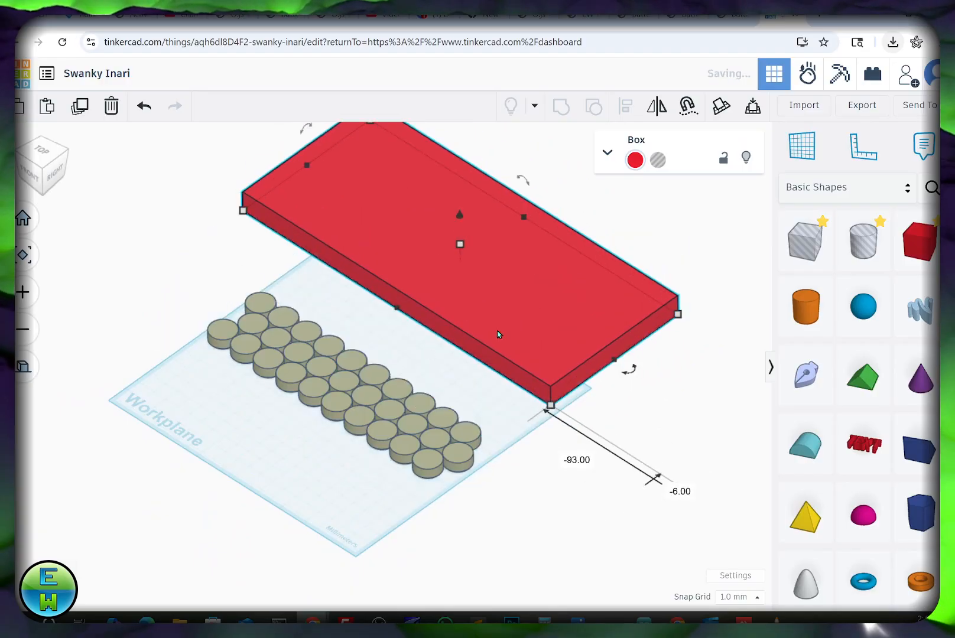
Check the cell punch's height, set the red box's height to 8 mm and bring both shapes into view.
click(387, 387)
click(349, 384)
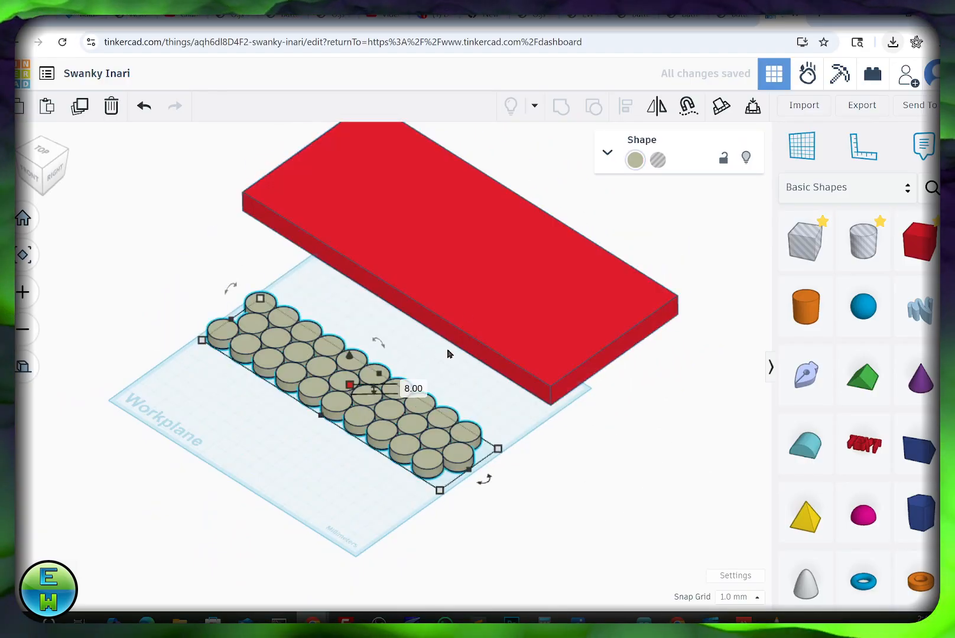
click(465, 252)
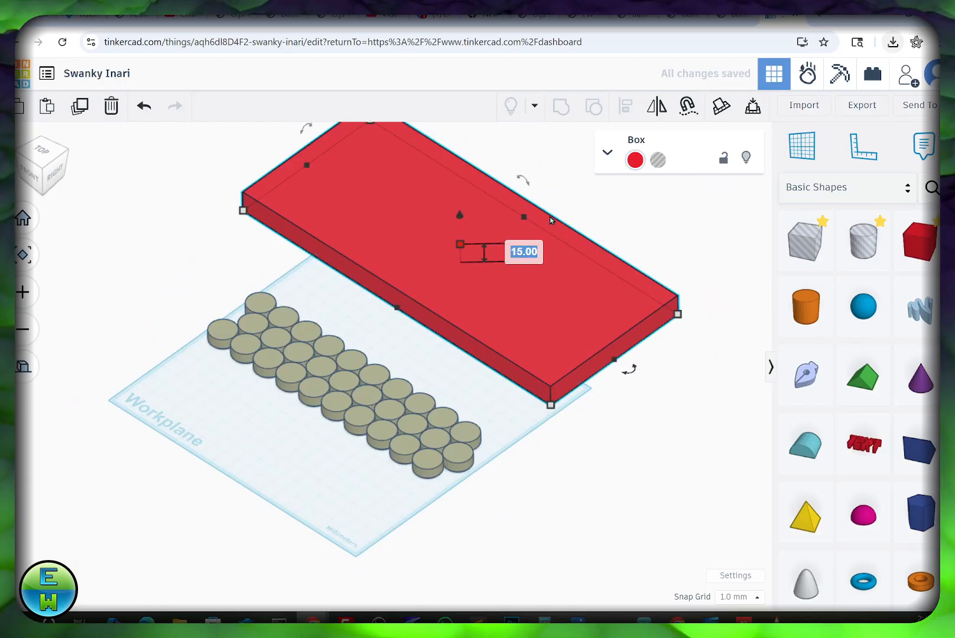
text(8)
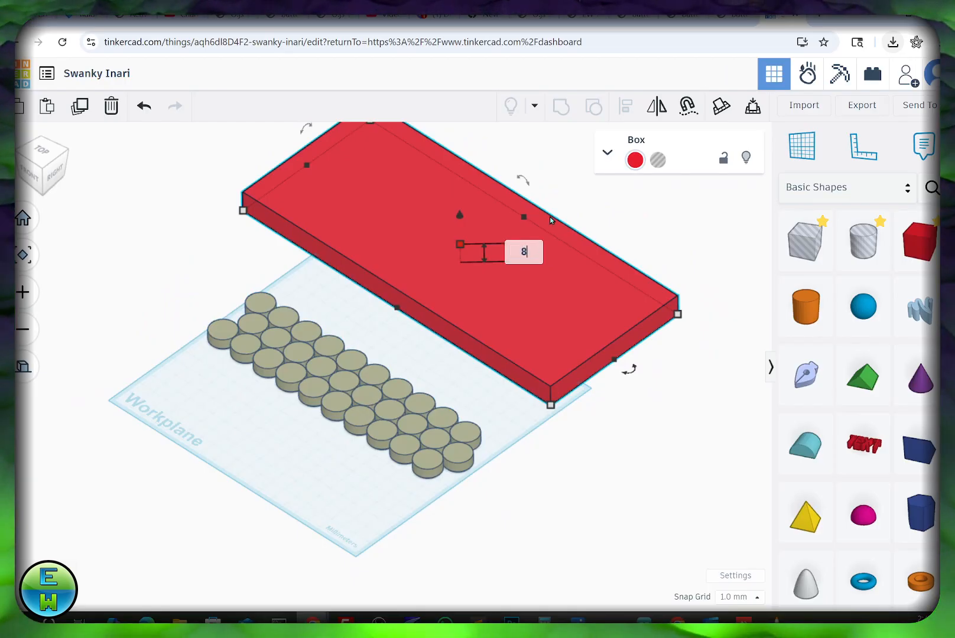
key(Return)
drag(468, 289, 461, 338)
click(487, 333)
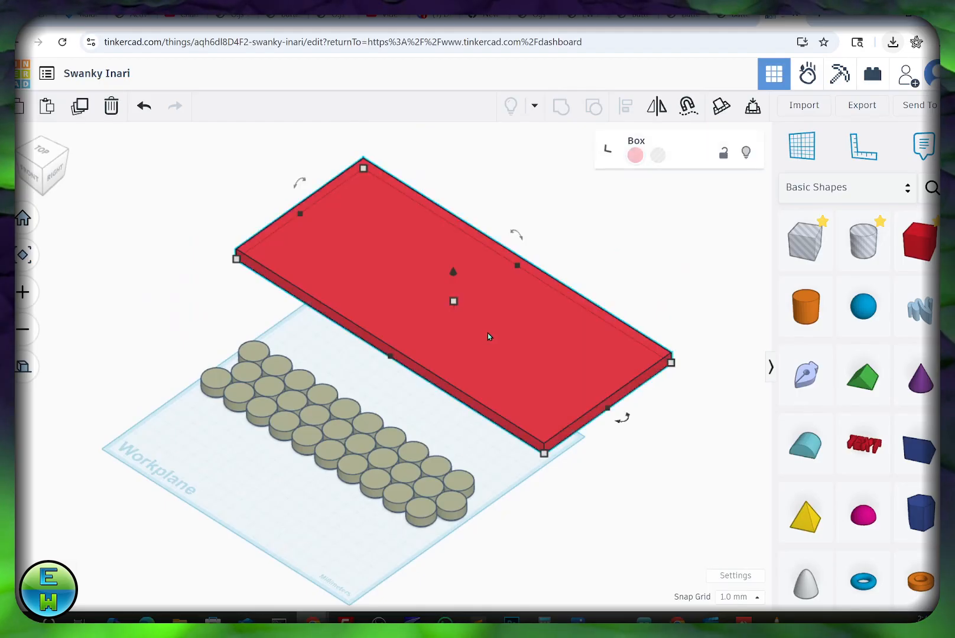
Align the cell punch with the red box, centring it on the box along both horizontal directions.
click(390, 436)
shift+click(500, 275)
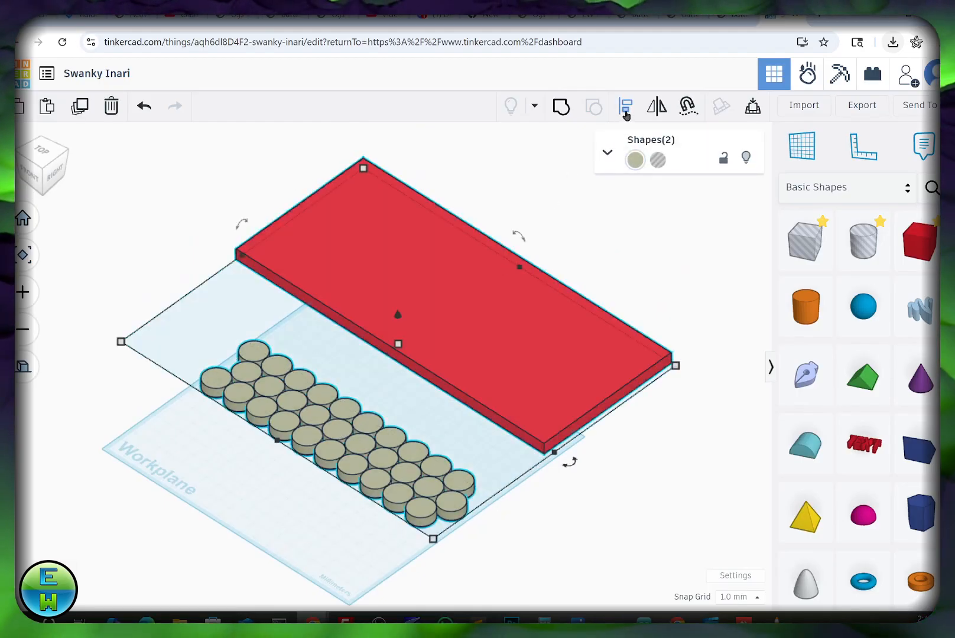
click(375, 361)
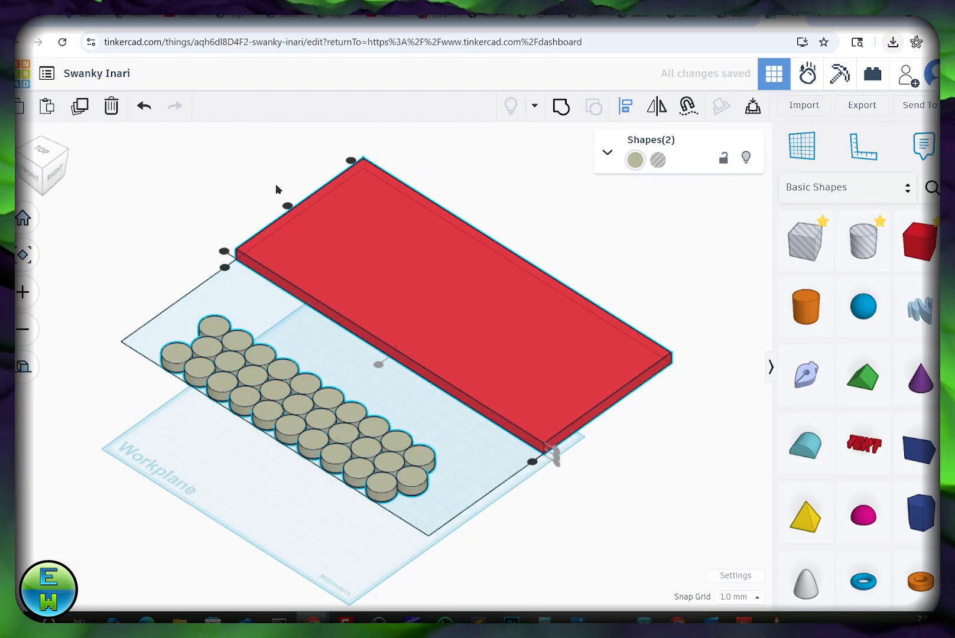
click(288, 205)
click(245, 313)
click(488, 336)
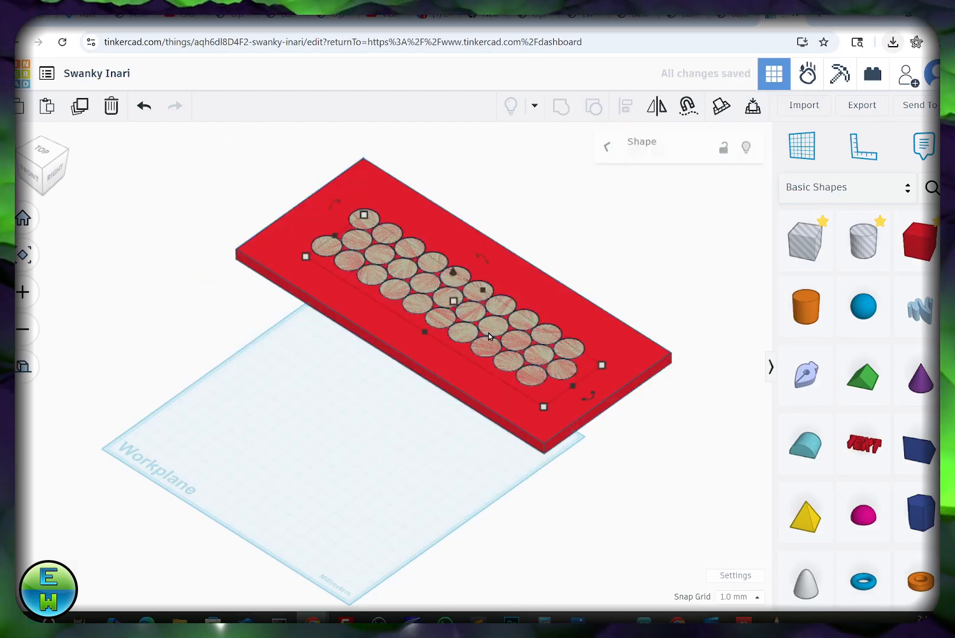
Turn the cell punch into a hole and group it with the red box to cut the cell openings.
scroll(488, 336, up, 3)
click(657, 158)
shift+click(641, 272)
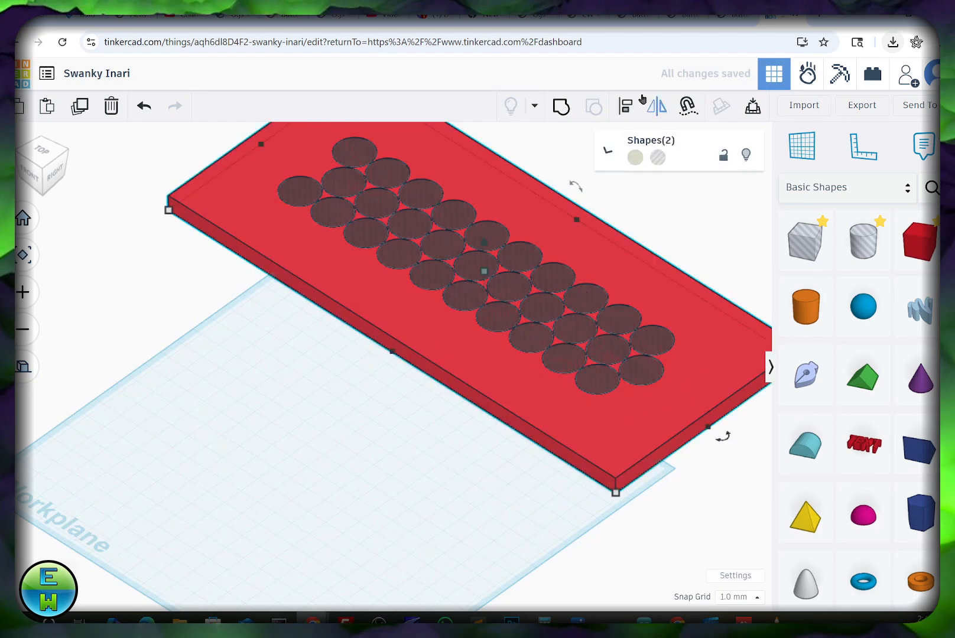
click(560, 107)
Examine the stepped cell openings in the red box up close from above.
click(315, 413)
drag(315, 413, 361, 561)
scroll(370, 381, up, 3)
drag(371, 381, 449, 493)
scroll(418, 387, up, 2)
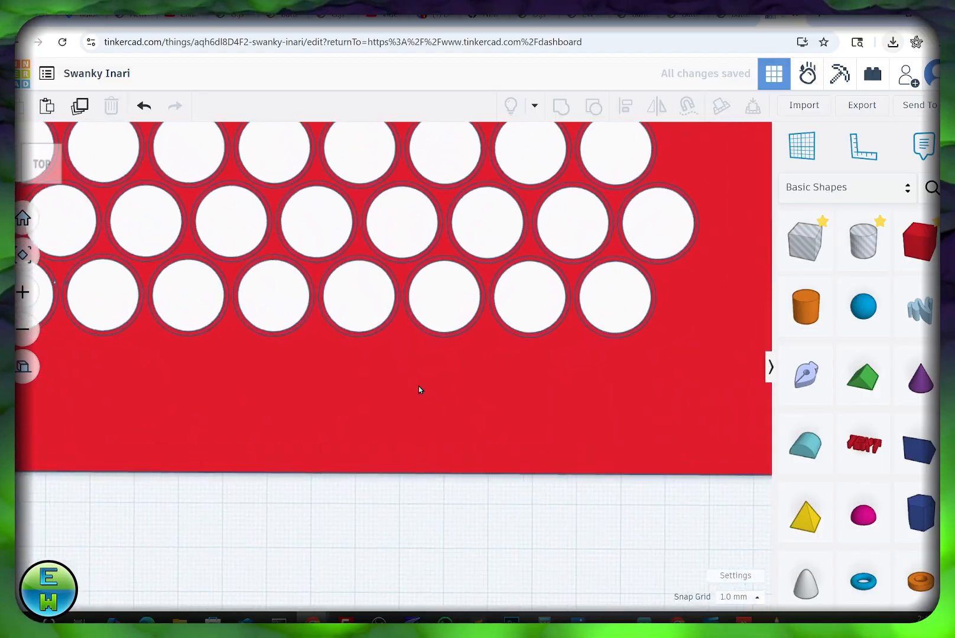
drag(418, 390, 510, 337)
scroll(453, 320, up, 5)
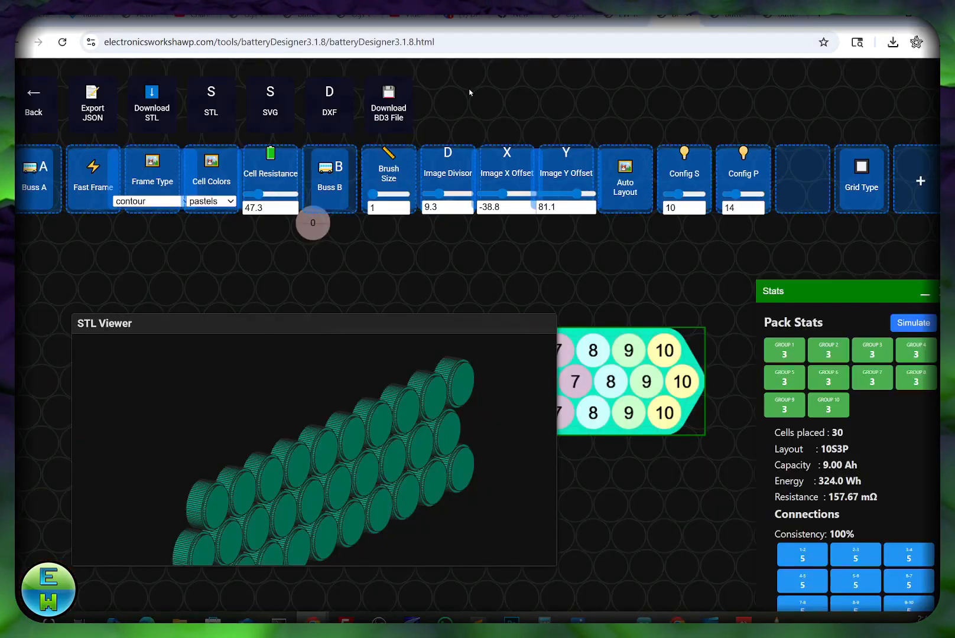
Switch to the battery designer and export the pack as SVG file output (51) and DXF file battery to New Volume (D:).
scroll(295, 479, down, 5)
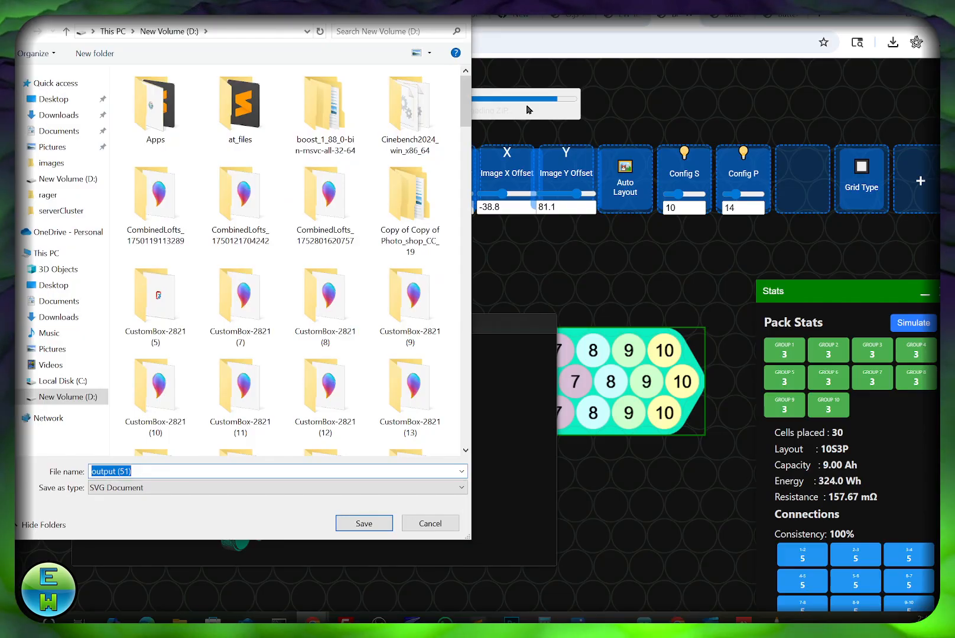
key(Return)
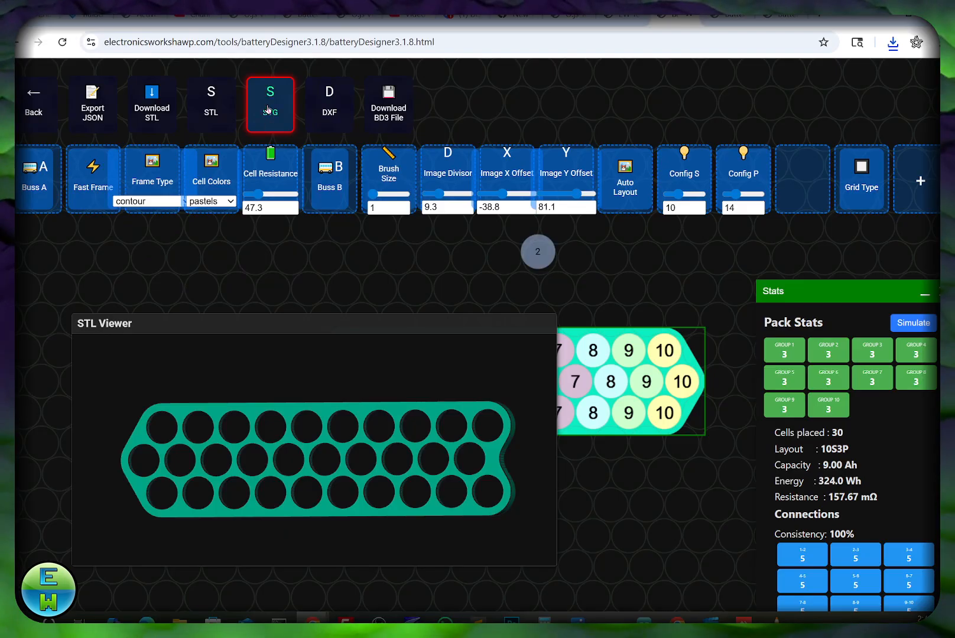
click(328, 100)
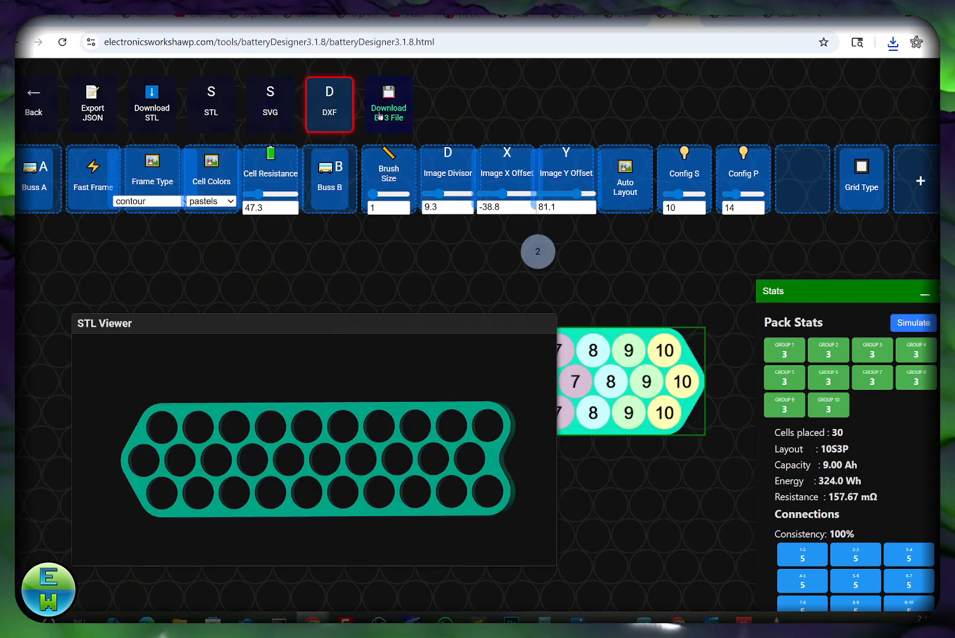
click(385, 108)
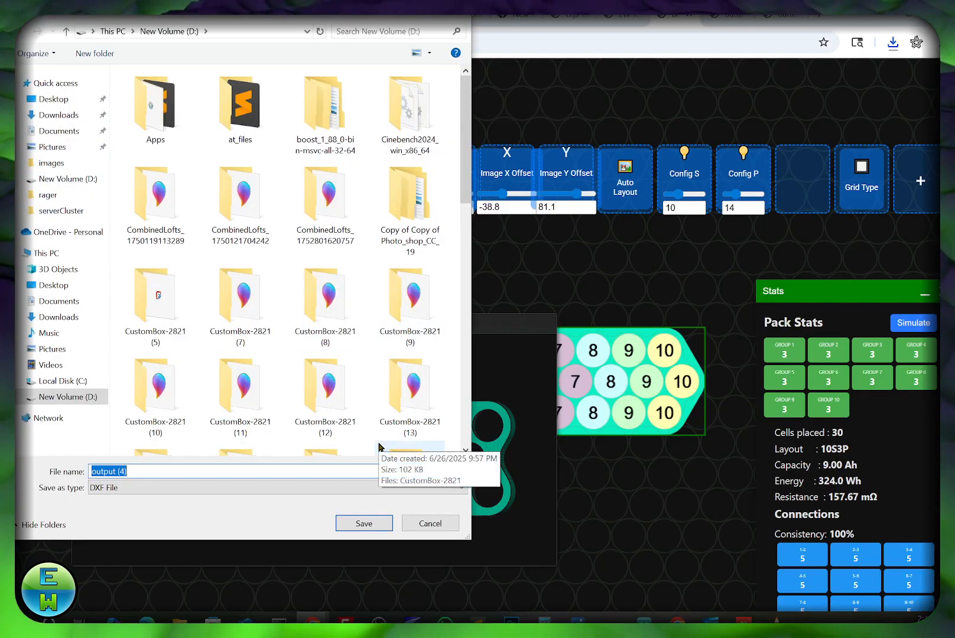
text(battery)
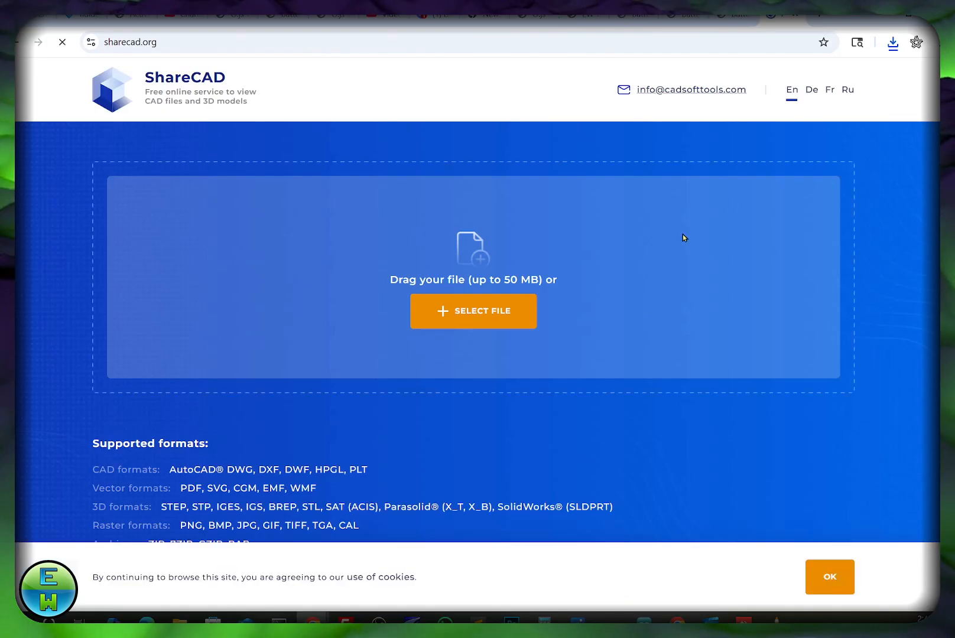
Open sharecad.org and load battery.dxf from the recent downloads for viewing.
click(895, 43)
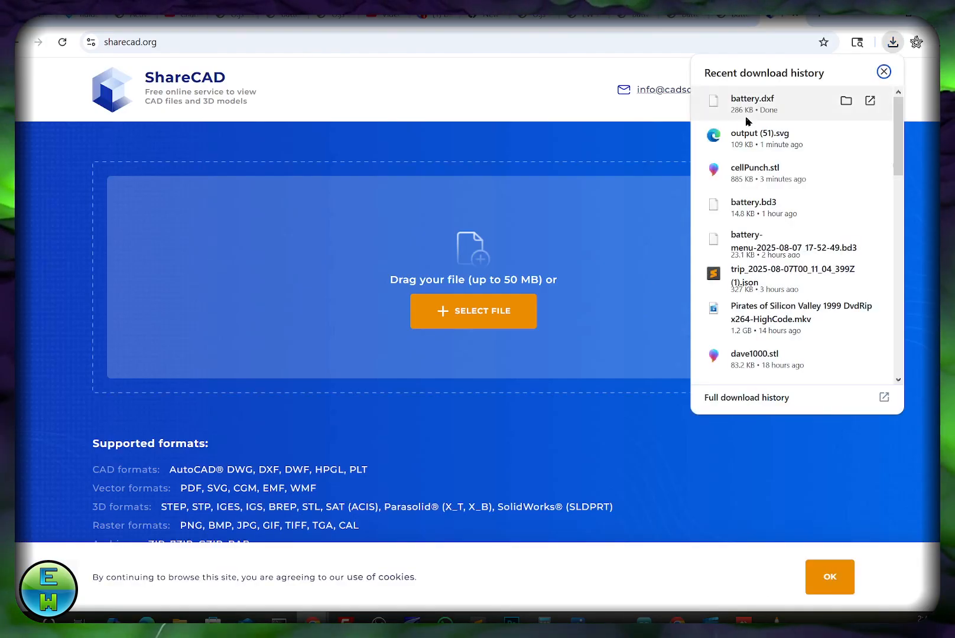
drag(748, 101, 493, 313)
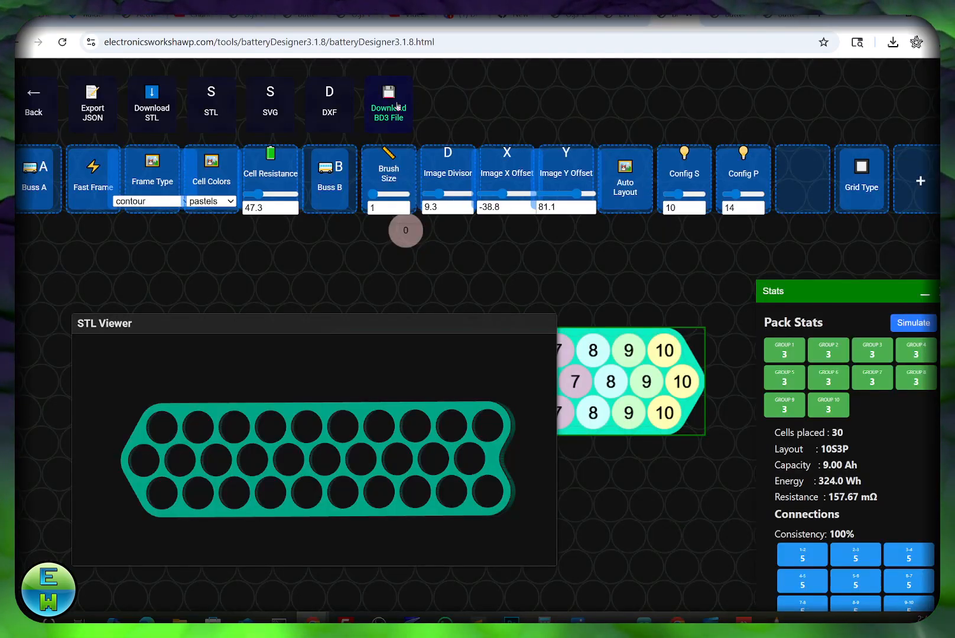
Return to the battery designer's visibility options, then hide and show again the frame and the cell grid.
scroll(615, 310, down, 2)
drag(614, 310, 602, 261)
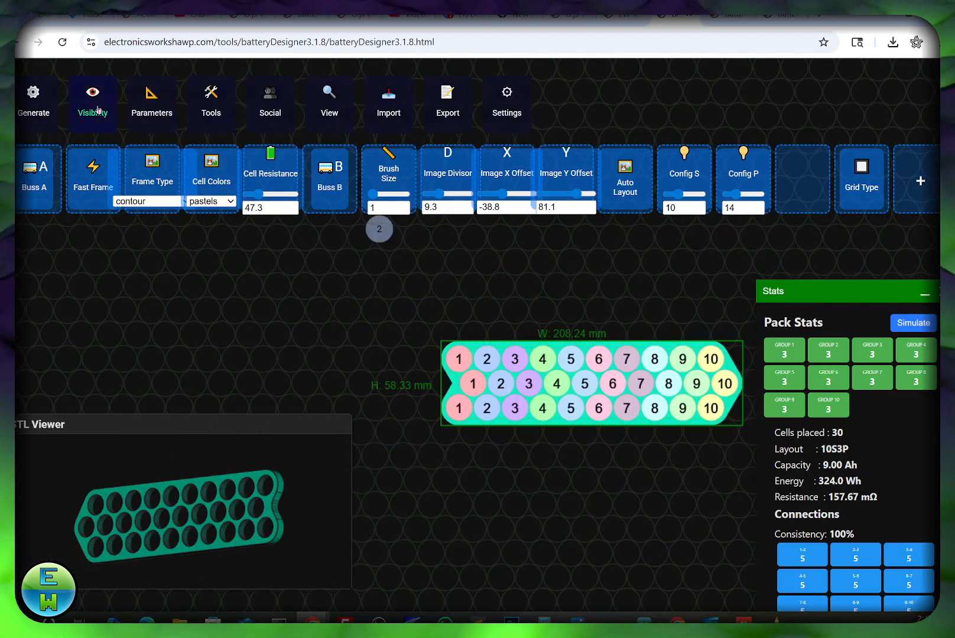
click(99, 109)
click(91, 107)
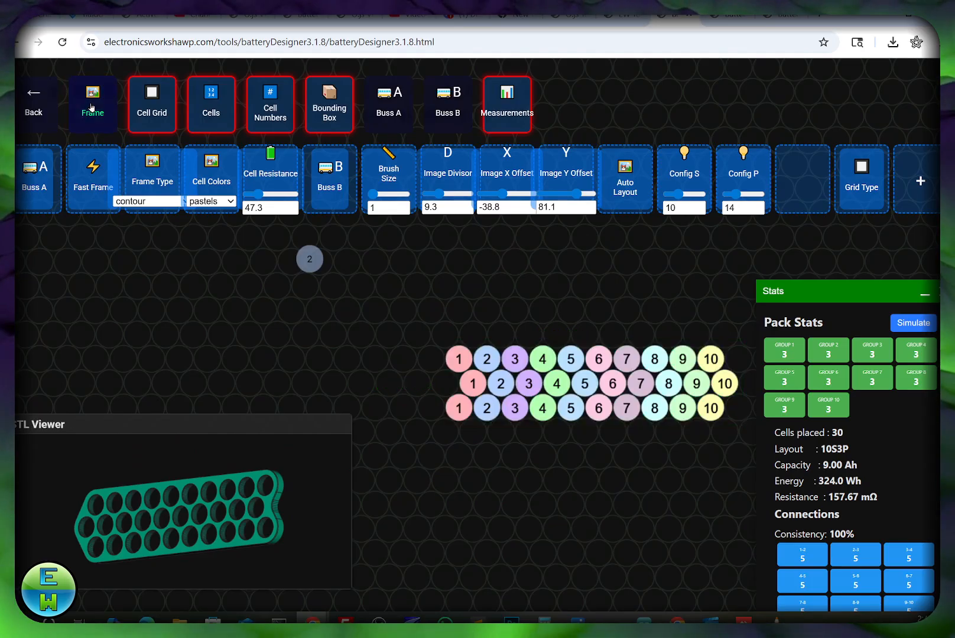
click(92, 107)
click(144, 107)
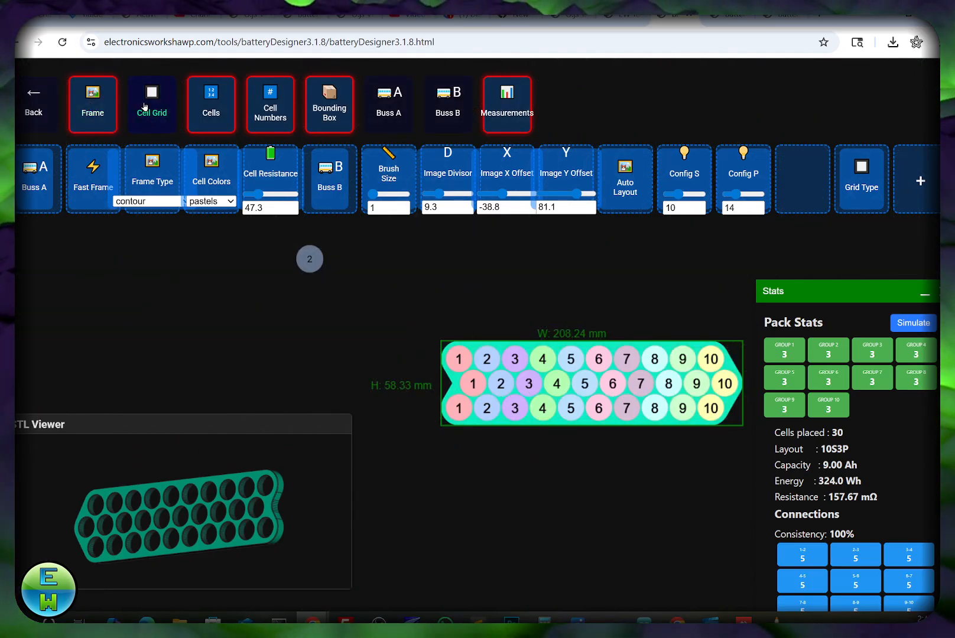
click(151, 102)
Hide and show again the cells, the cell numbers and the bounding box, one after another.
click(217, 117)
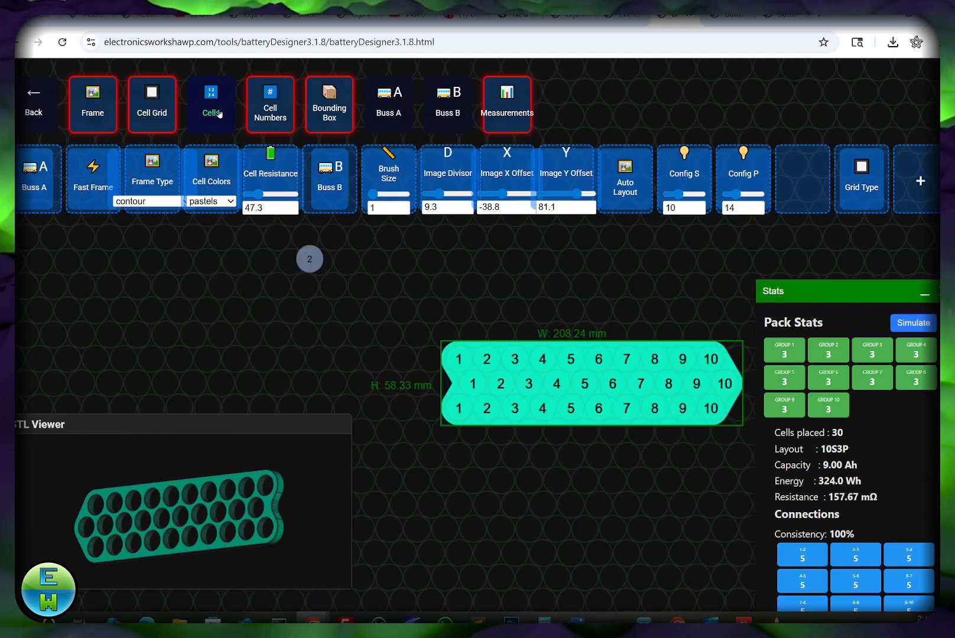
click(218, 114)
click(275, 106)
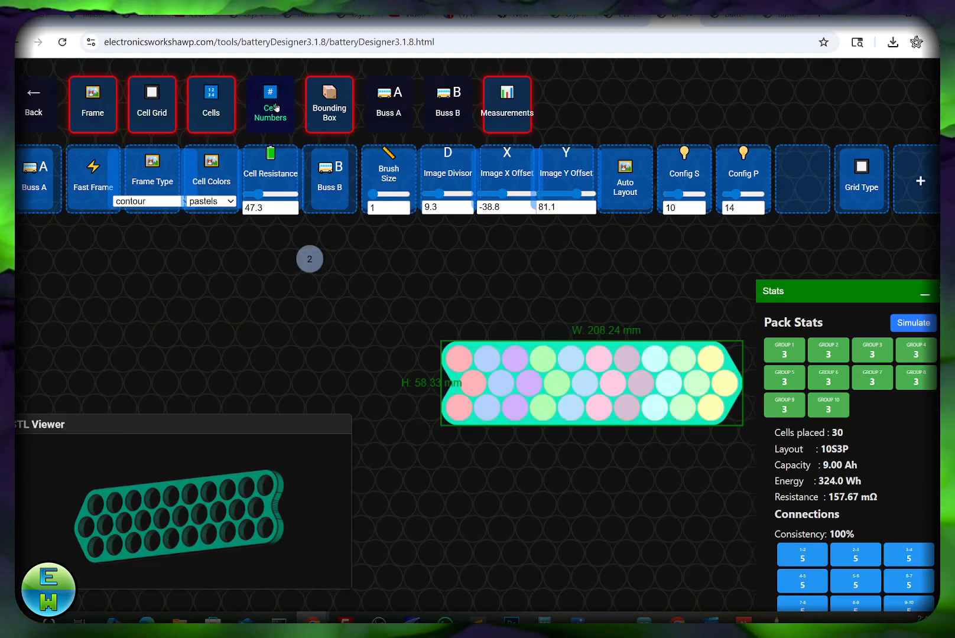
click(277, 104)
click(331, 101)
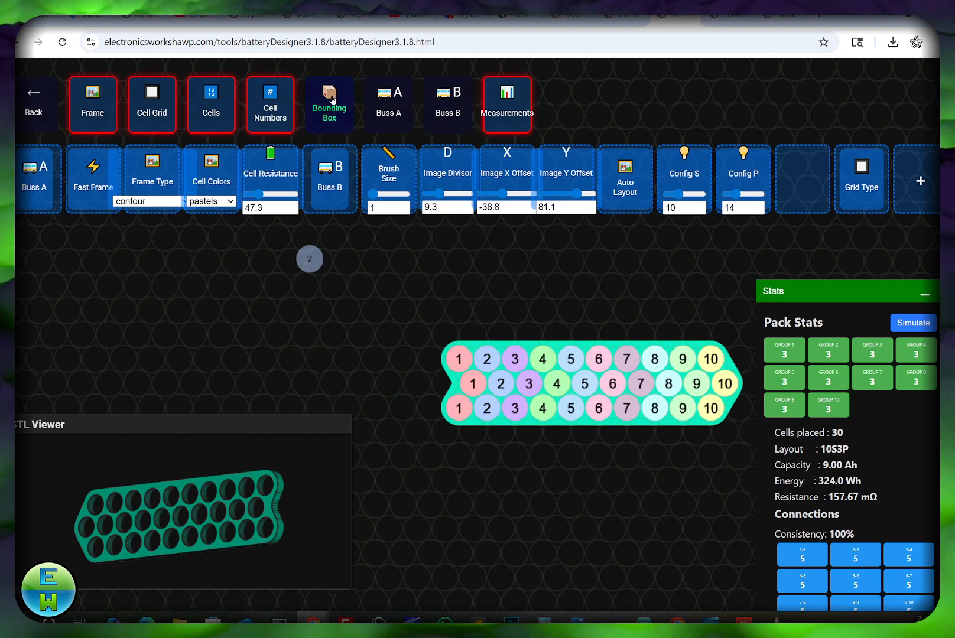
click(332, 99)
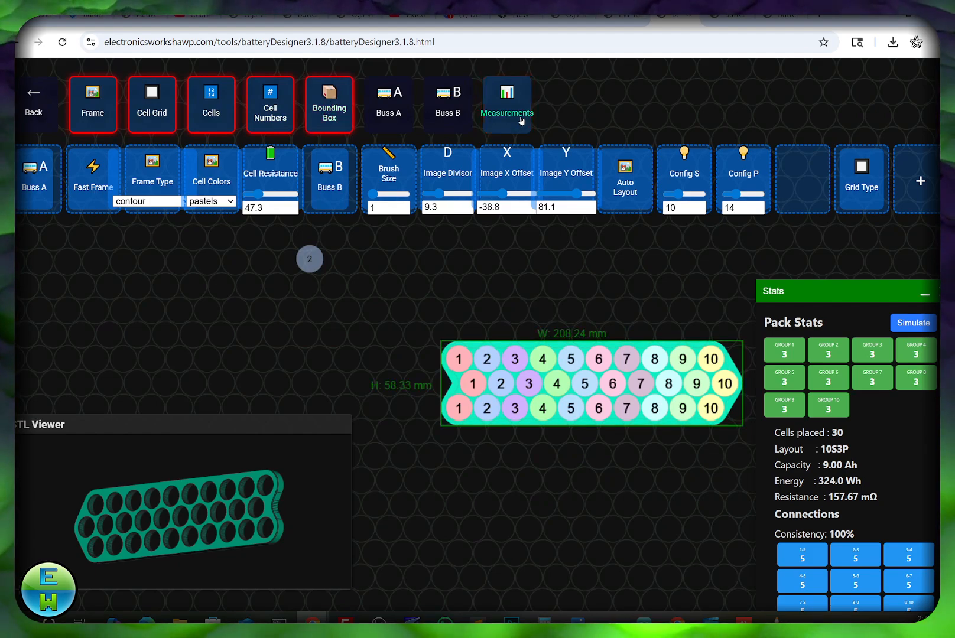
Toggle the Measurements display several times, leaving it off, and minimise and restore the Stats window.
click(519, 119)
click(518, 115)
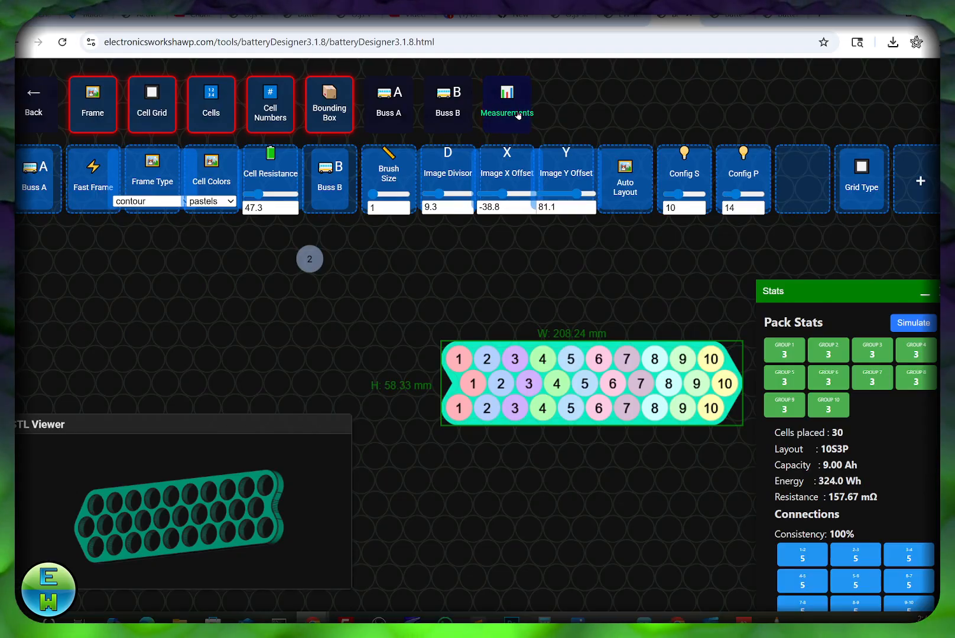
click(506, 112)
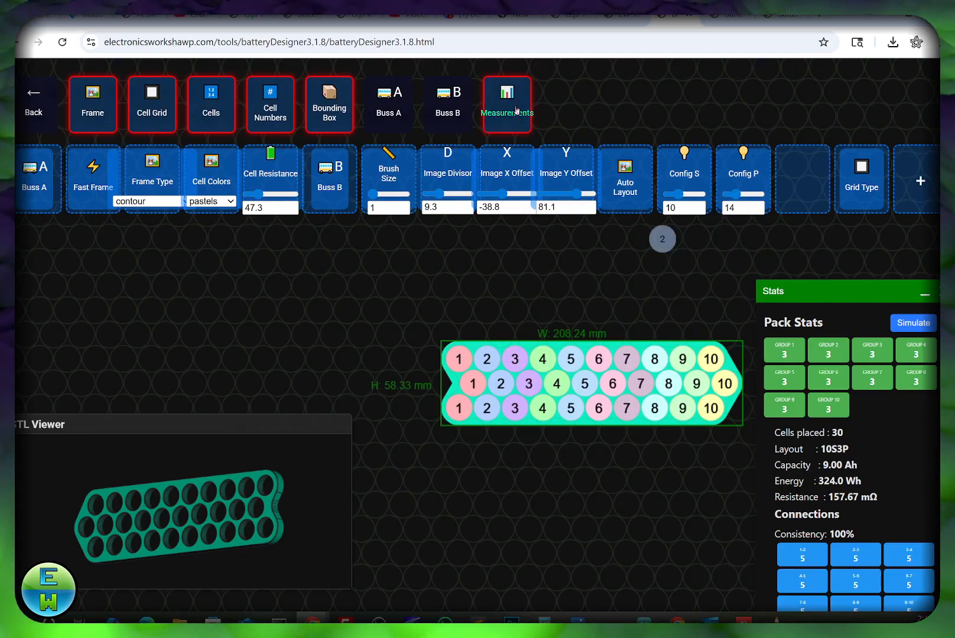
click(515, 110)
click(513, 110)
click(512, 109)
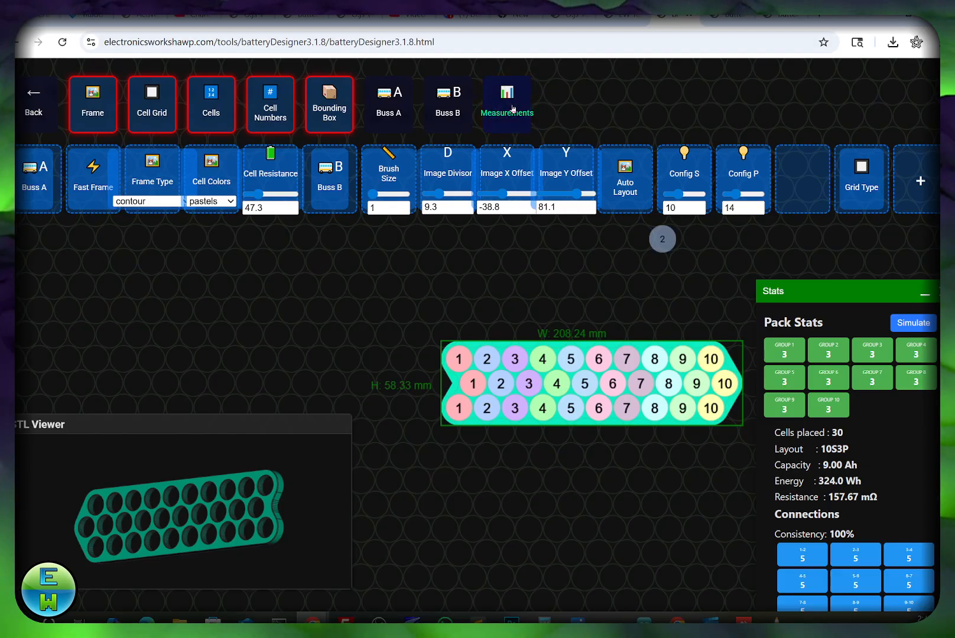
click(928, 294)
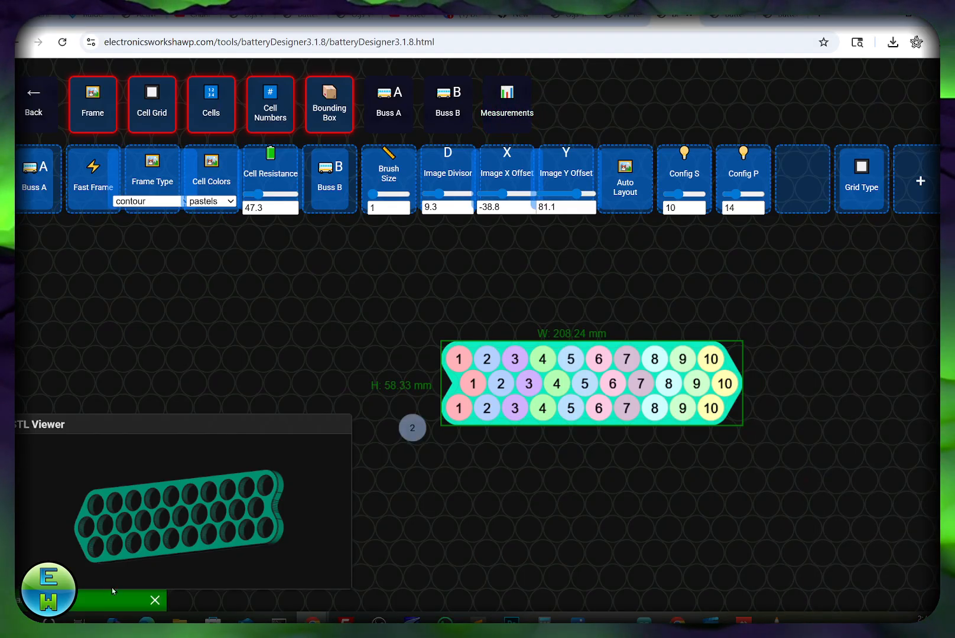
click(103, 593)
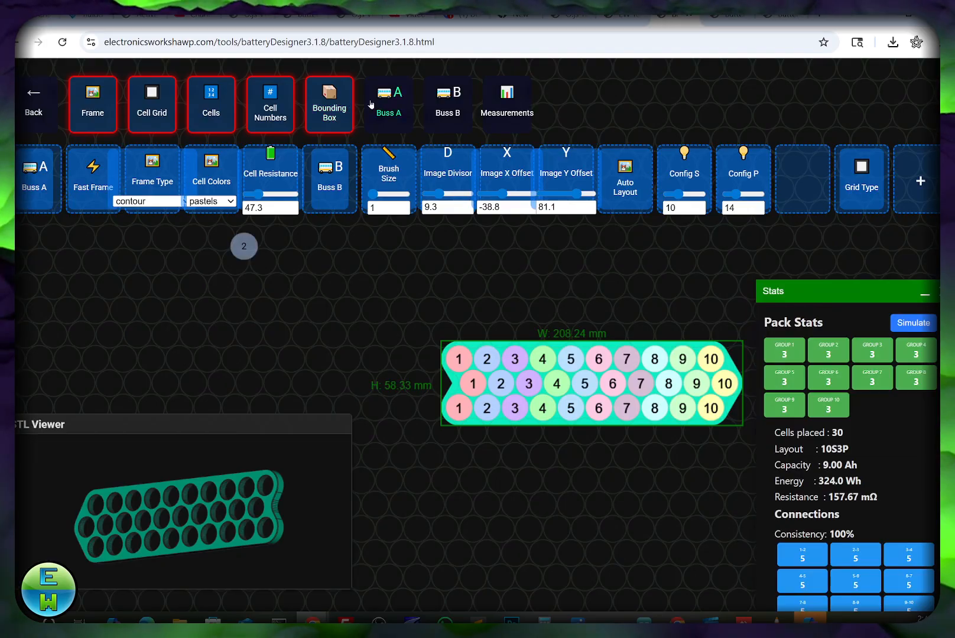
Show and hide the Buss A and Buss B overlays alternately on the pack to compare their connections.
click(395, 114)
click(400, 108)
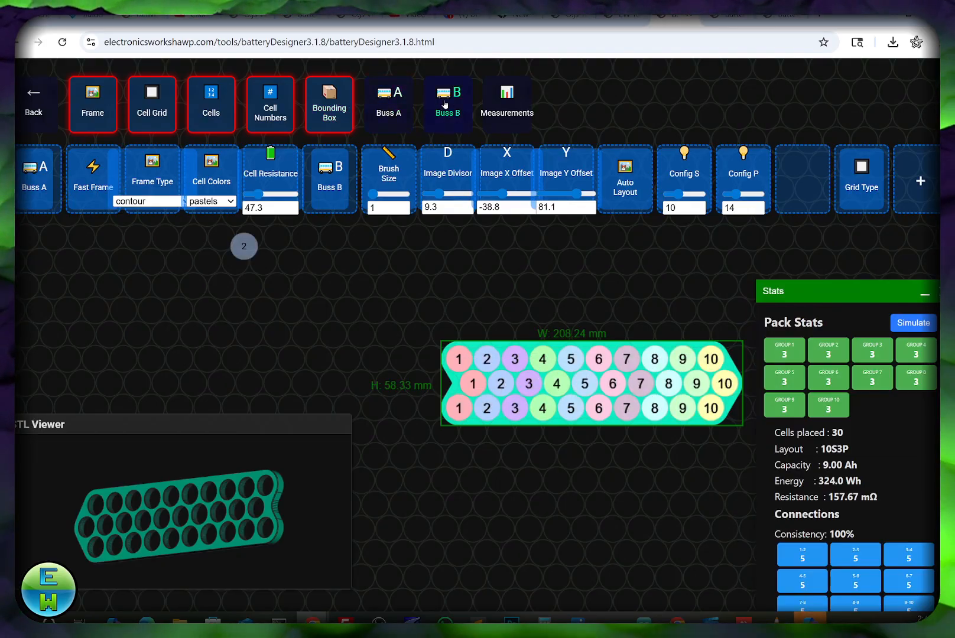
click(438, 105)
click(436, 104)
click(400, 101)
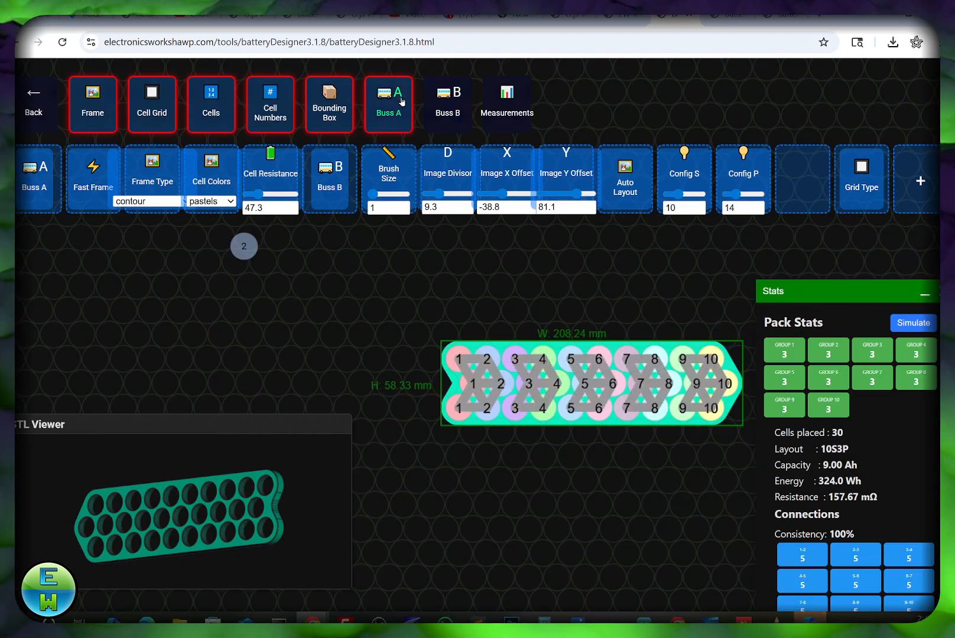
click(401, 101)
click(441, 97)
click(440, 97)
click(395, 99)
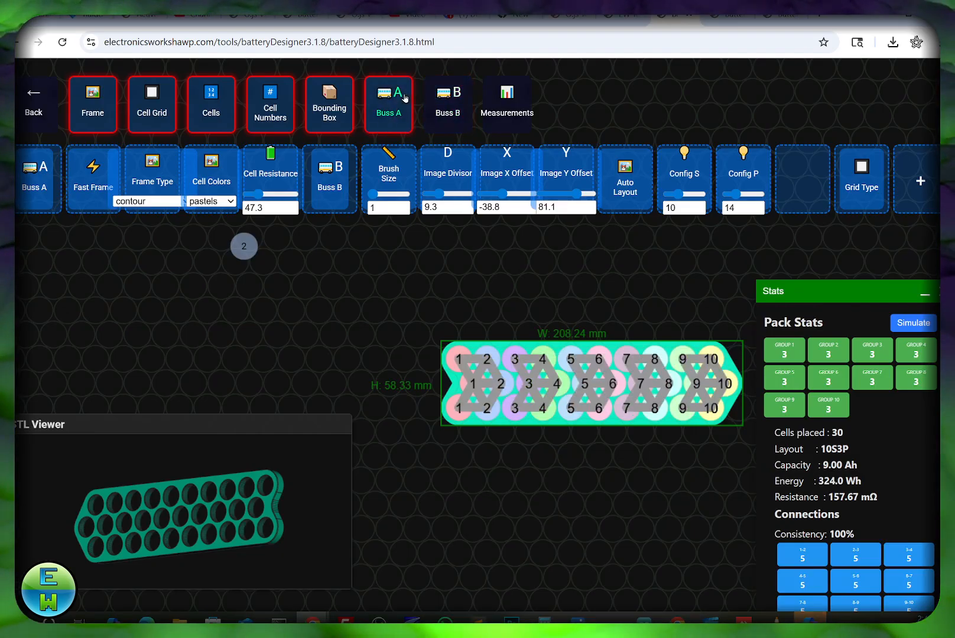
click(395, 99)
click(440, 91)
click(440, 92)
click(399, 107)
click(408, 108)
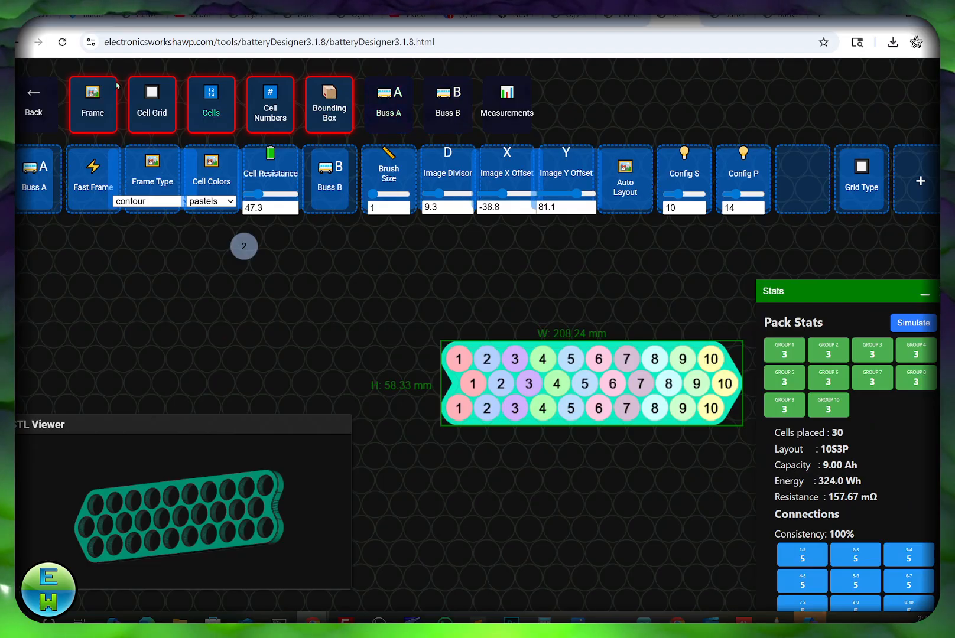
Switch to the editing tools and shift the battery pack across the grid with the Move tool.
click(44, 92)
click(212, 95)
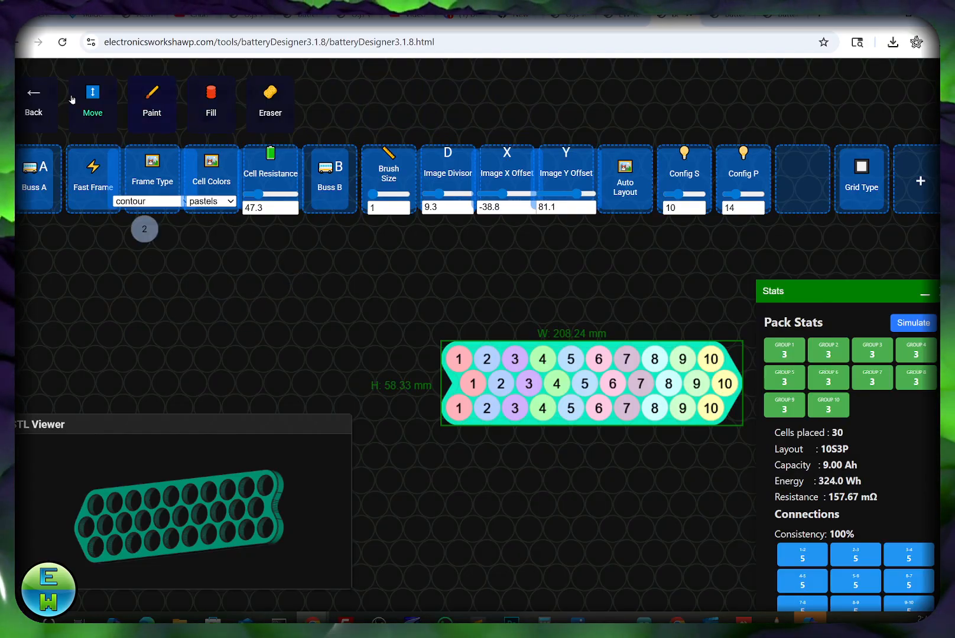
click(95, 98)
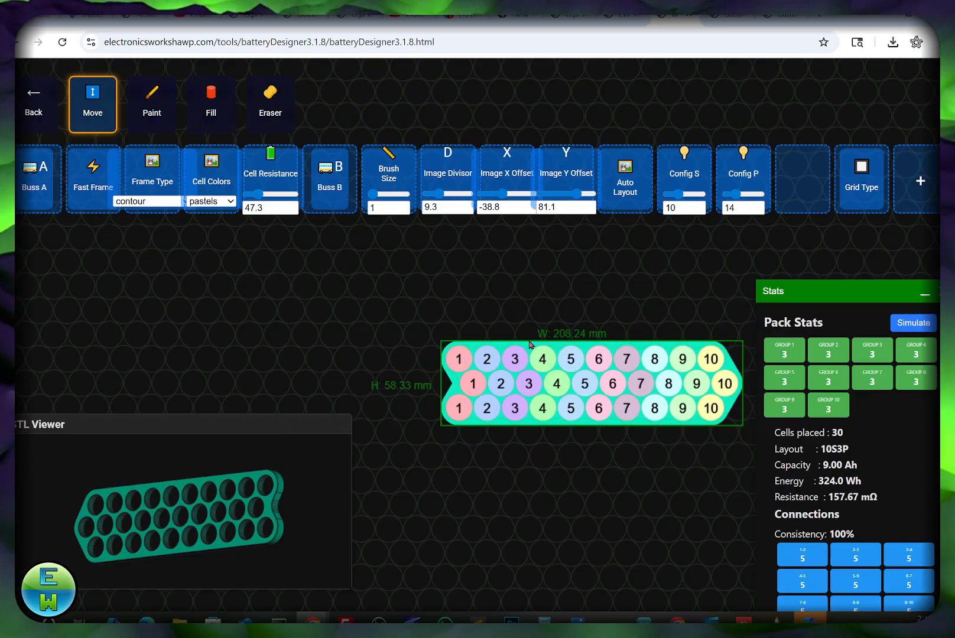
drag(355, 340, 490, 404)
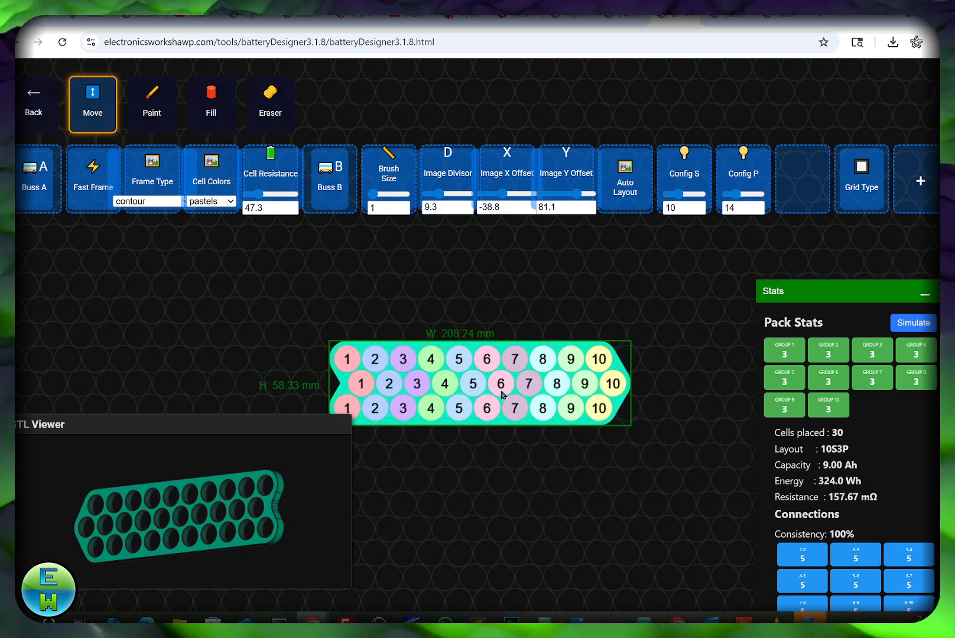
drag(510, 335, 510, 336)
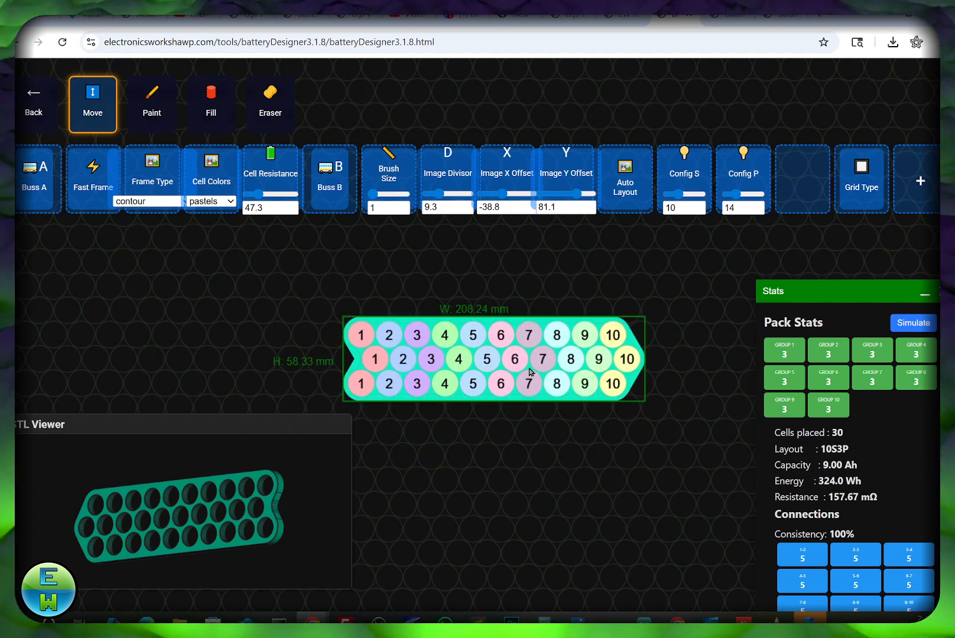
Paint a loose cluster of group 2 cells beside the pack and undo it completely.
click(151, 103)
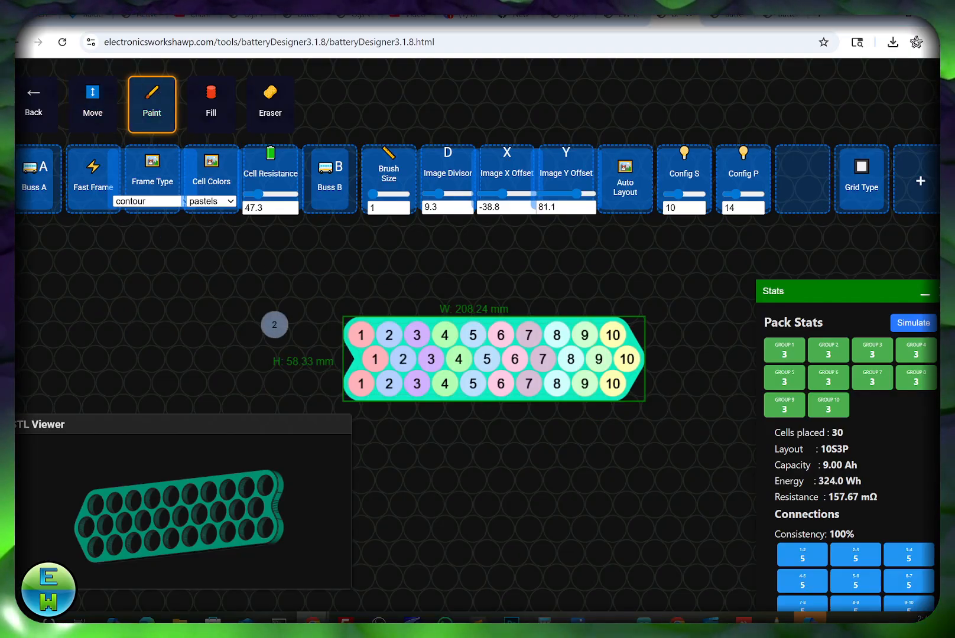
mouse_move(179, 308)
mouse_down()
mouse_move(223, 288)
mouse_move(235, 304)
mouse_up()
key(ctrl+z)
key(ctrl+z)
key(ctrl+z)
key(ctrl+z)
key(ctrl+z)
key(ctrl+z)
key(ctrl+z)
key(ctrl+z)
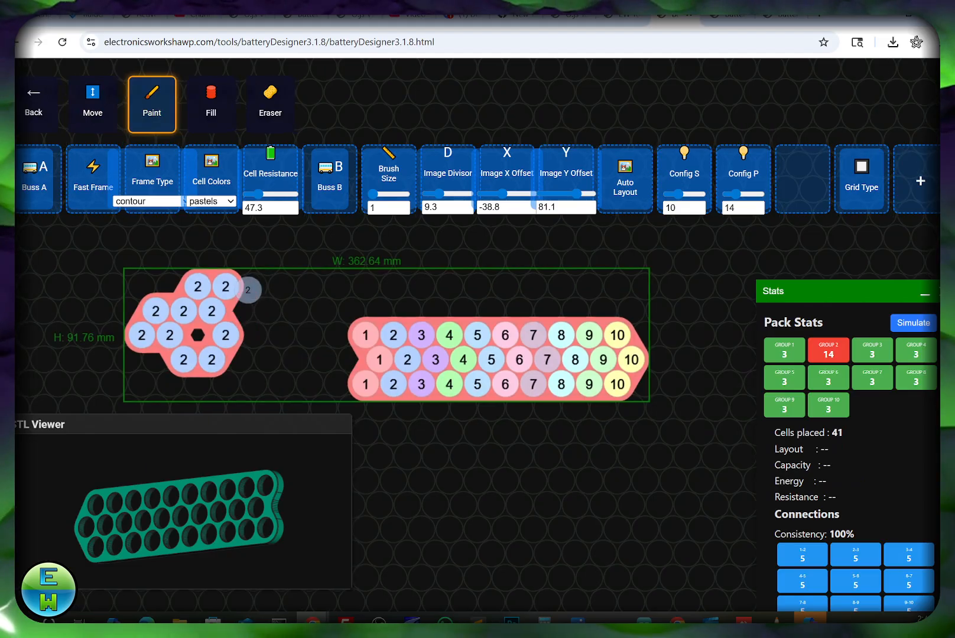
key(ctrl+z)
key(ctrl+z)
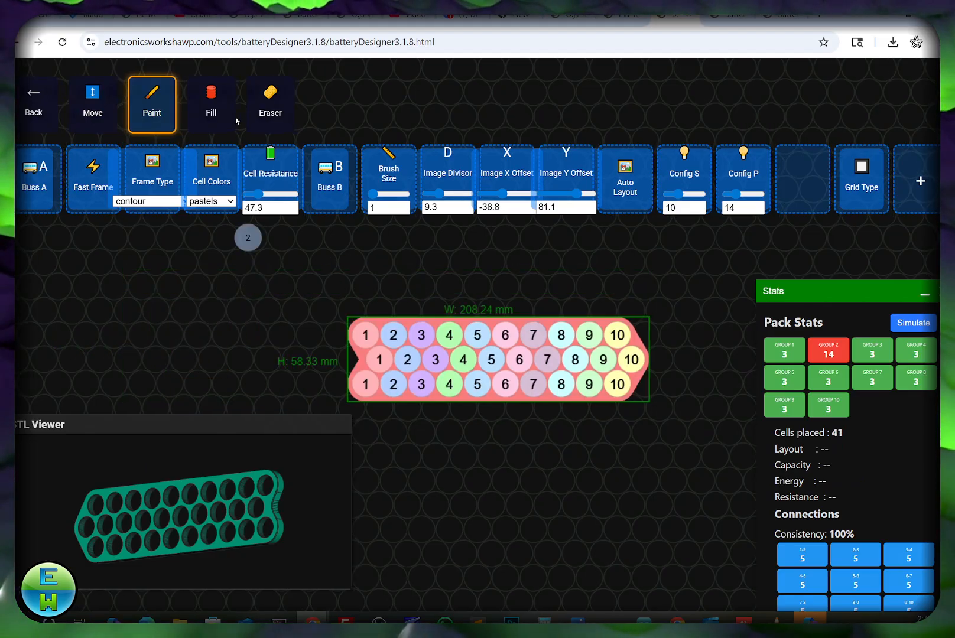
Paint a closed outline of group 2 cells beside the pack and fill its interior with the Fill tool.
click(214, 105)
scroll(356, 318, down, 4)
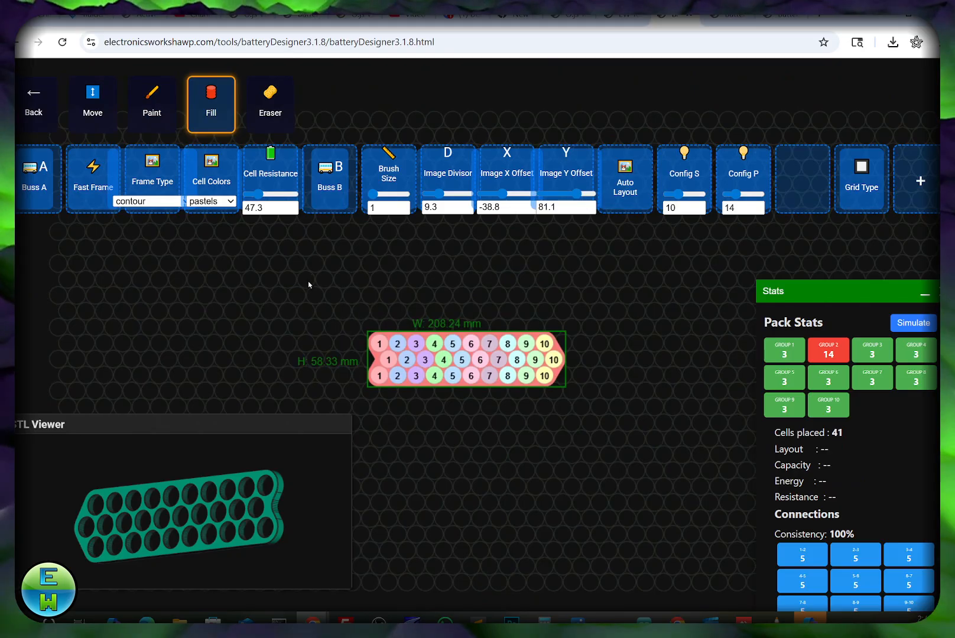
click(144, 110)
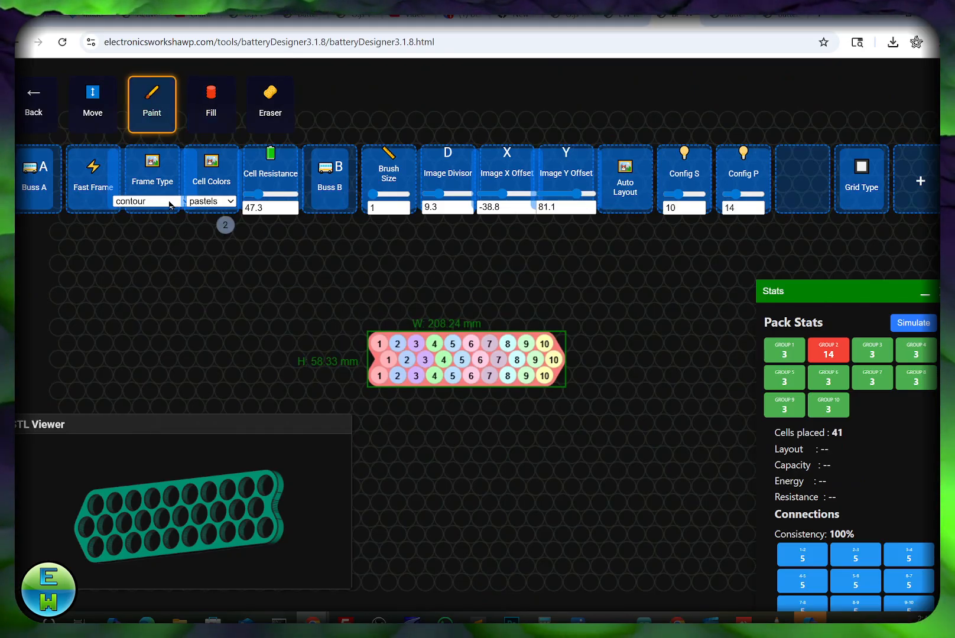
mouse_move(140, 255)
mouse_down()
mouse_move(149, 262)
mouse_move(252, 216)
mouse_up()
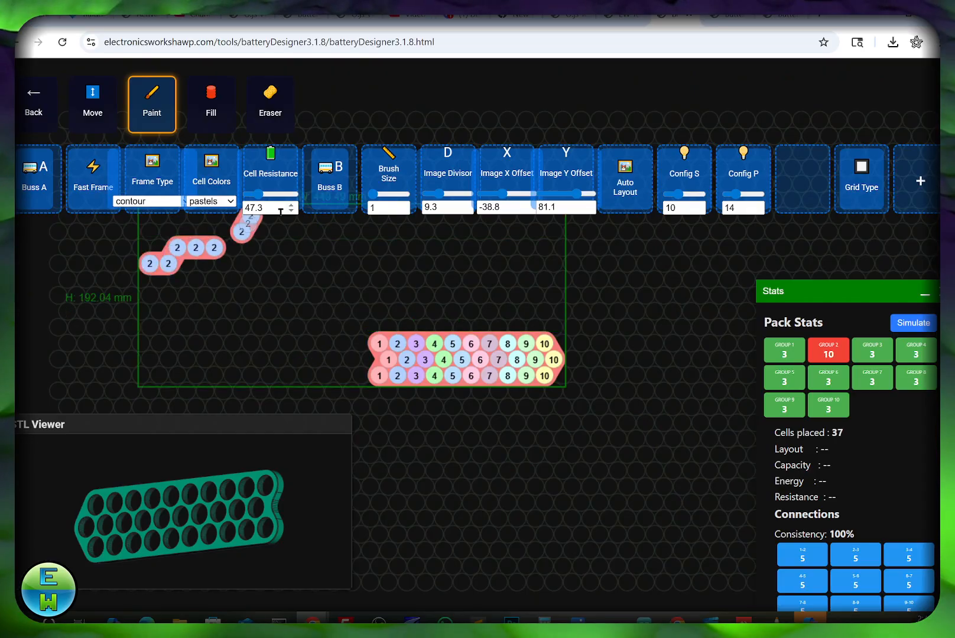
drag(218, 252, 260, 232)
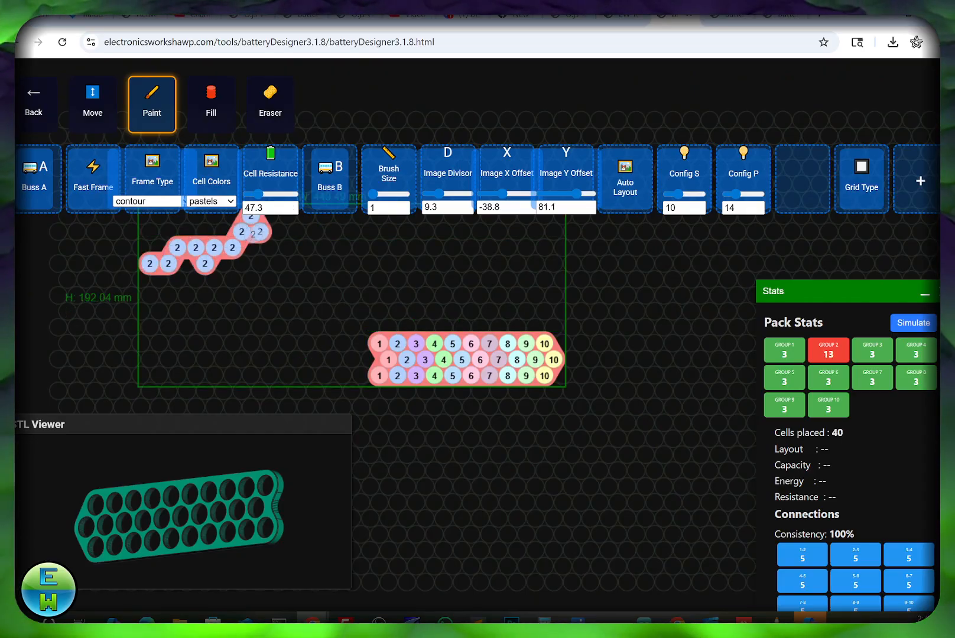
mouse_move(249, 288)
mouse_down()
mouse_move(239, 329)
mouse_move(180, 344)
mouse_move(150, 336)
mouse_move(159, 280)
mouse_up()
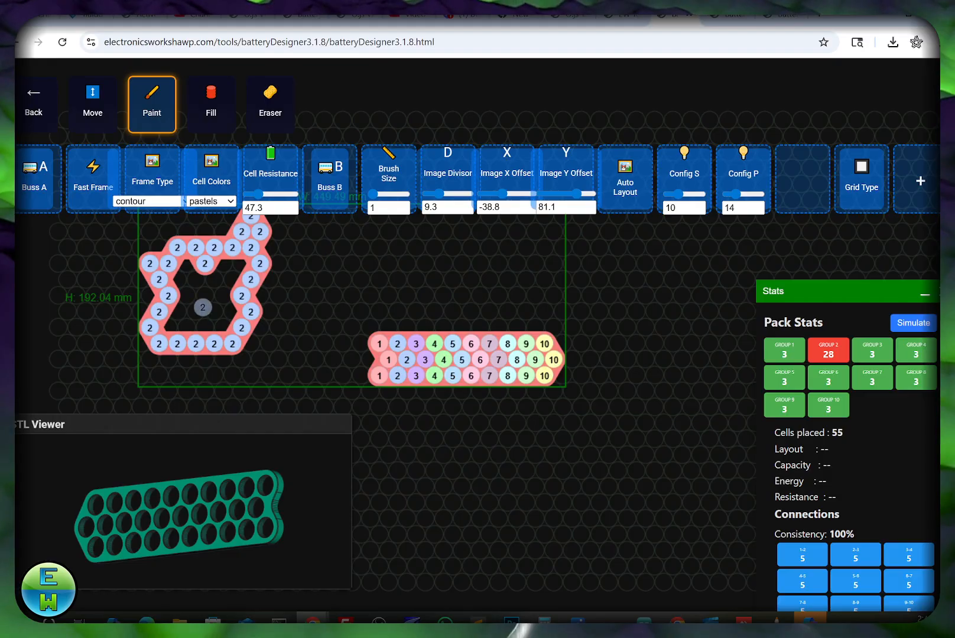
click(214, 101)
click(204, 297)
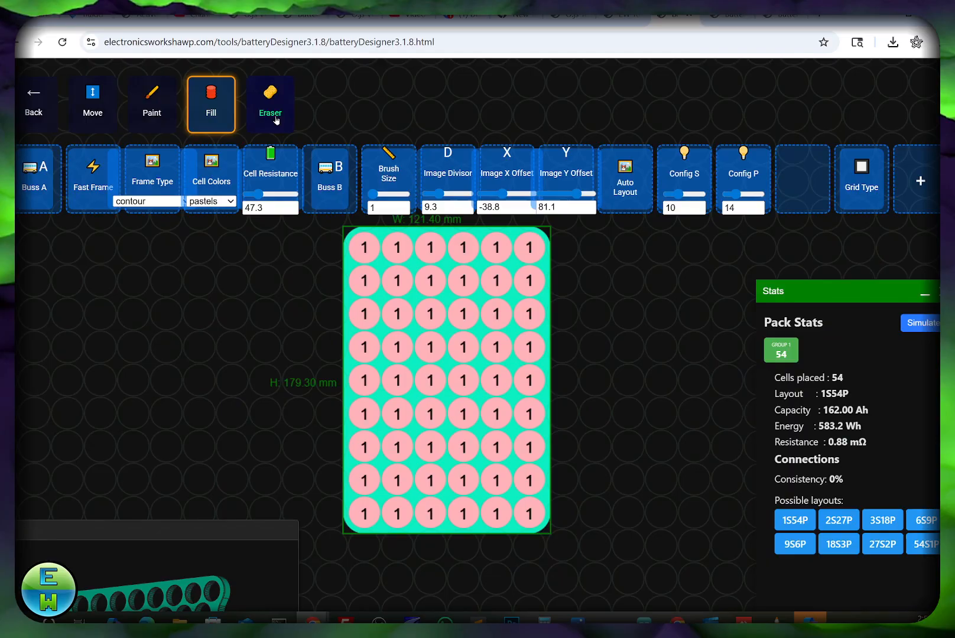
Erase the group 1 cells from the grid with the Eraser and switch back to the Paint tool.
click(270, 103)
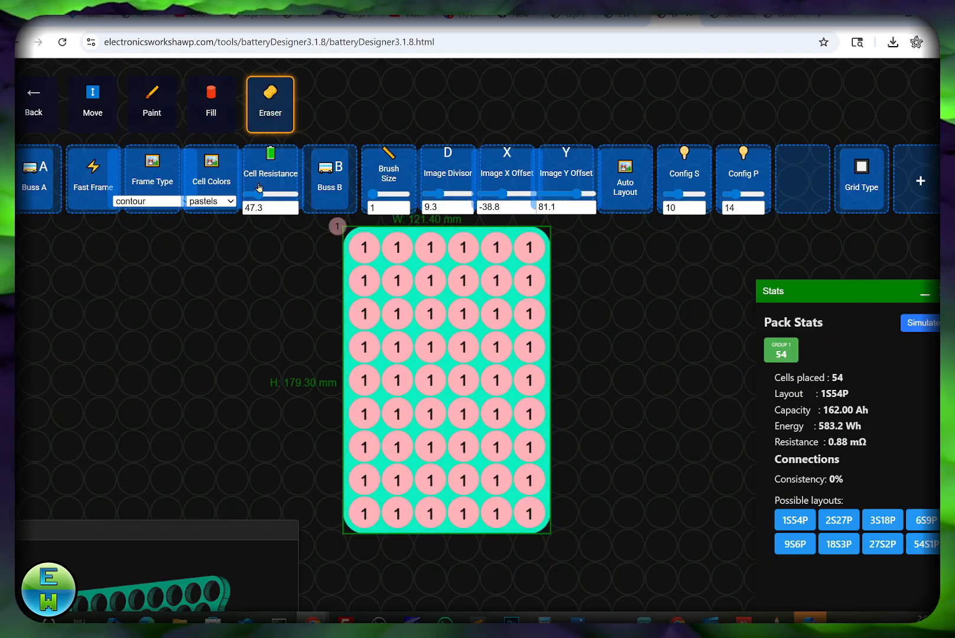
mouse_move(385, 312)
mouse_down()
mouse_move(401, 313)
mouse_move(408, 337)
mouse_move(420, 299)
mouse_move(373, 277)
mouse_move(452, 291)
mouse_move(488, 316)
mouse_move(432, 348)
mouse_move(433, 383)
mouse_move(495, 380)
mouse_move(503, 349)
mouse_move(496, 399)
mouse_move(480, 427)
mouse_move(459, 409)
mouse_move(369, 459)
mouse_move(371, 392)
mouse_up()
click(142, 98)
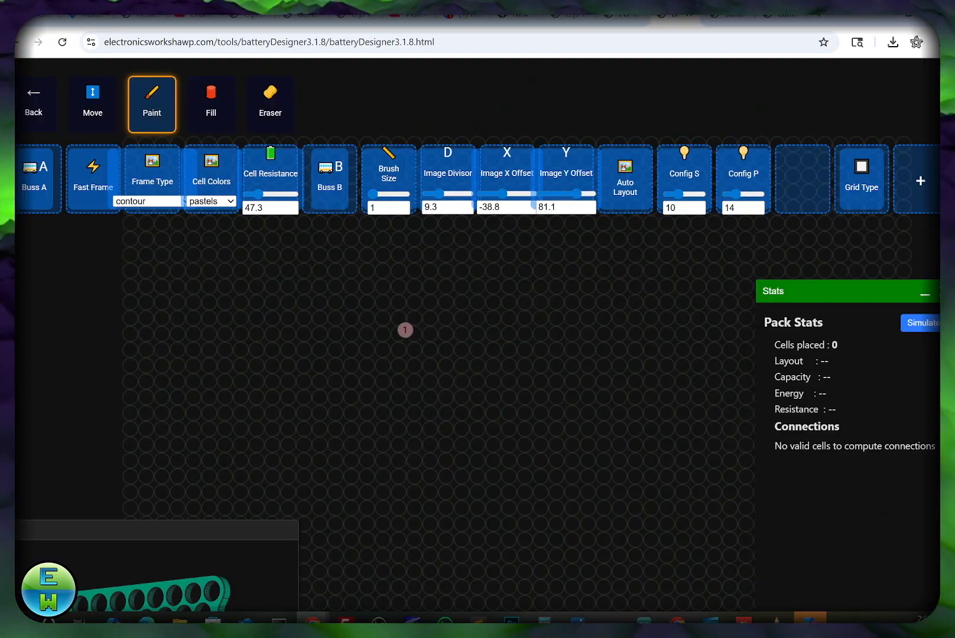
click(46, 100)
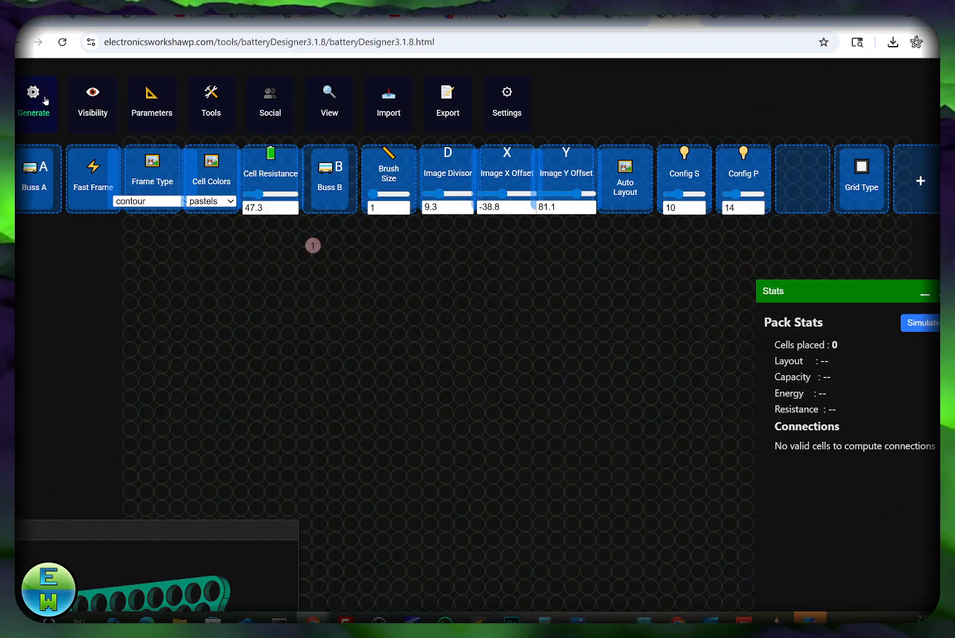
click(93, 101)
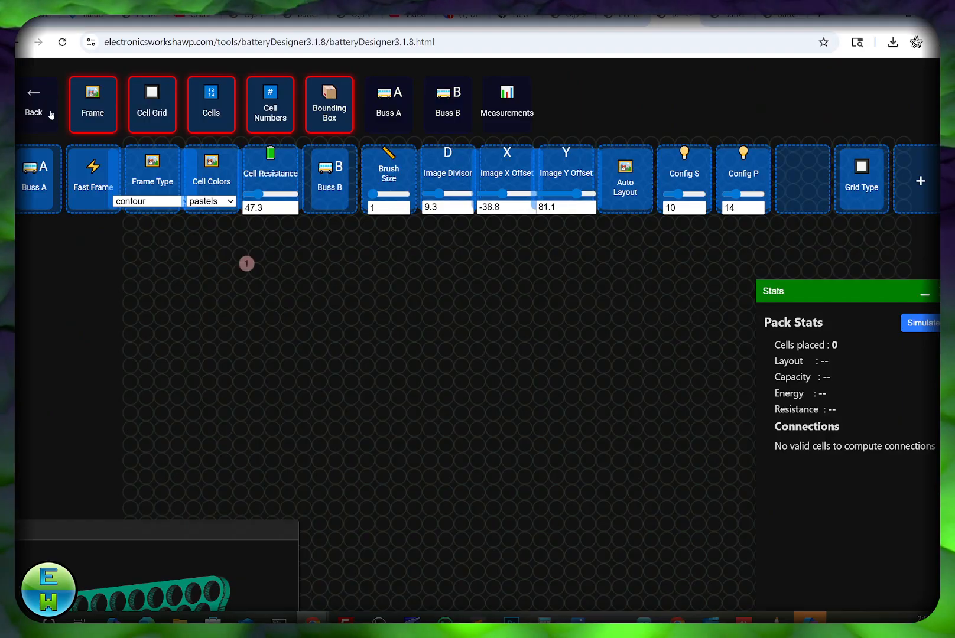
click(50, 114)
click(46, 105)
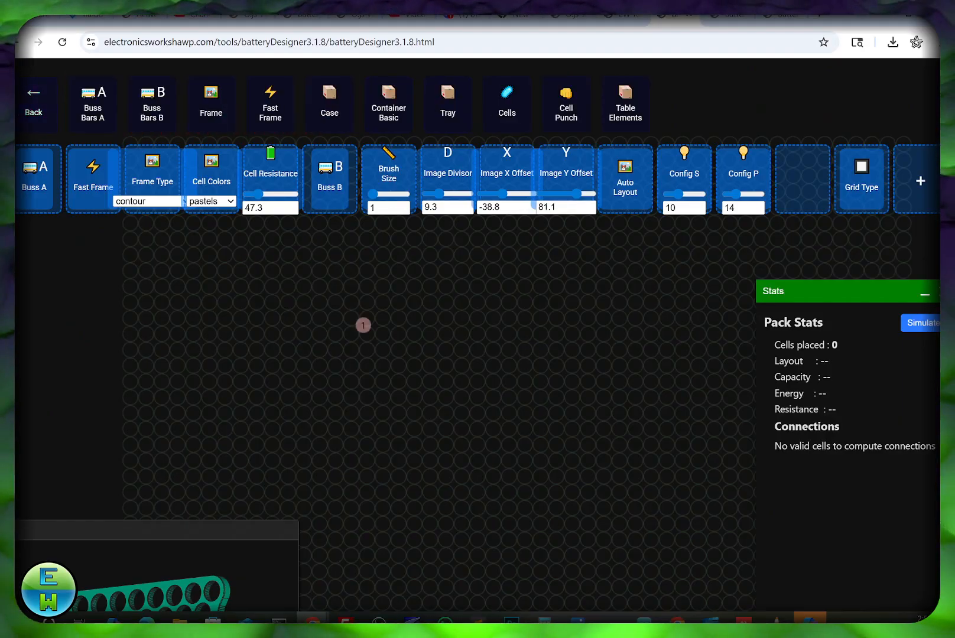
Paint adjacent six-cell columns for groups 1 and 2, and repeat the pattern to 10 groups.
drag(381, 302, 390, 362)
drag(390, 309, 400, 381)
text(r)
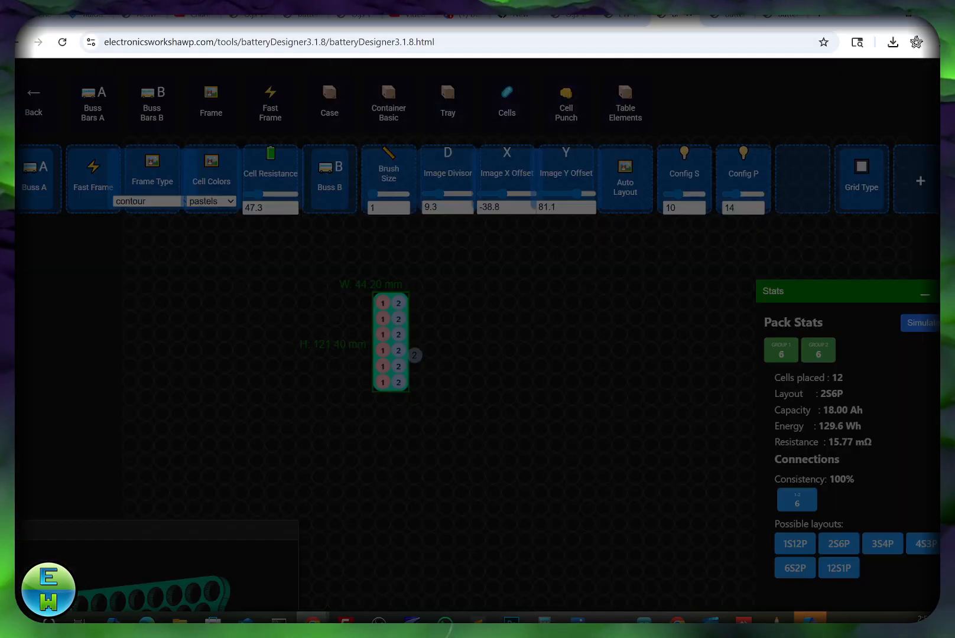
text(10)
key(Return)
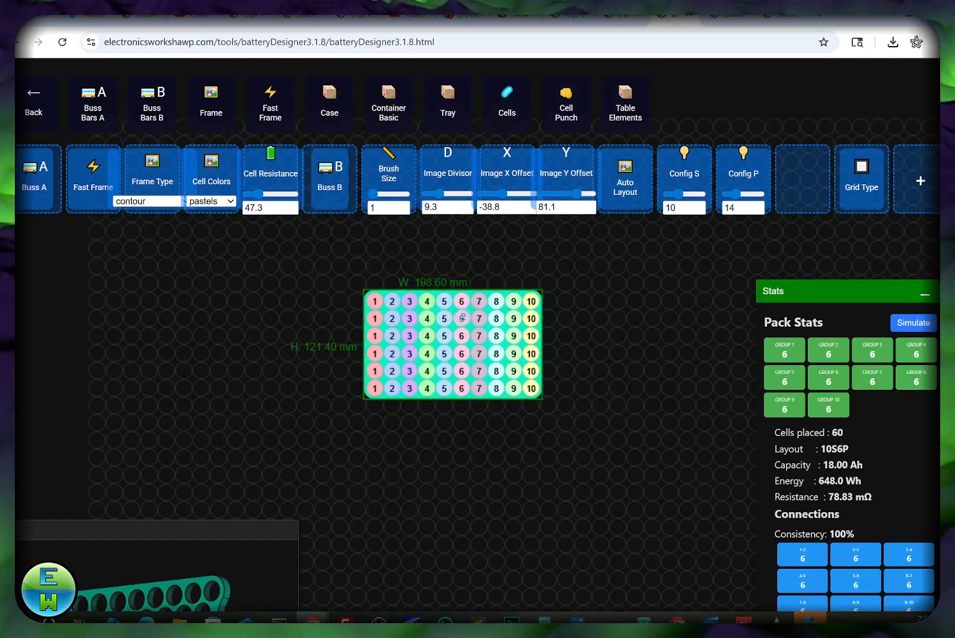
Switch the pack's grid type from square to honeycomb.
click(856, 168)
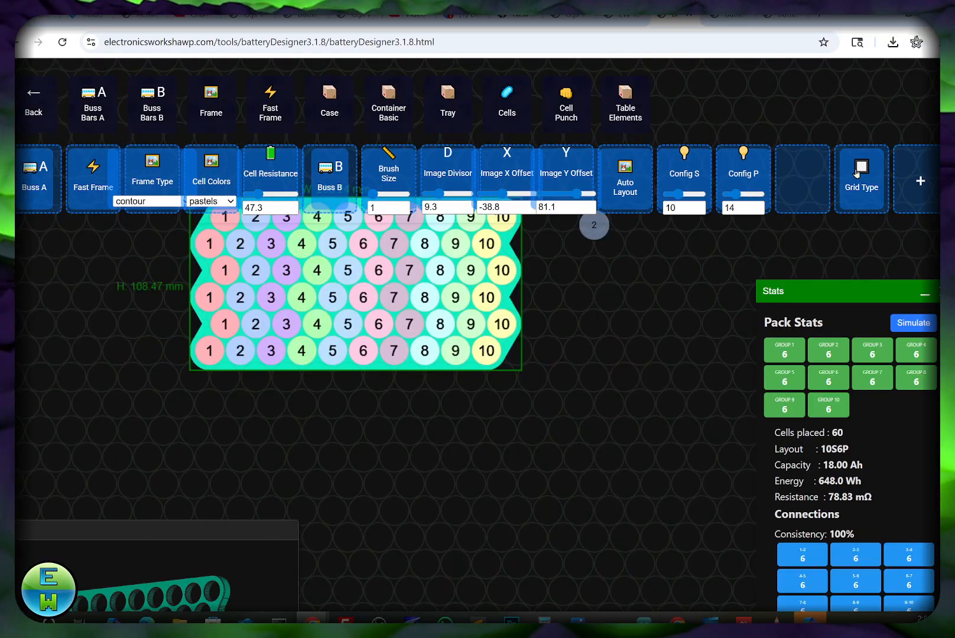
drag(420, 451, 460, 537)
scroll(718, 287, down, 7)
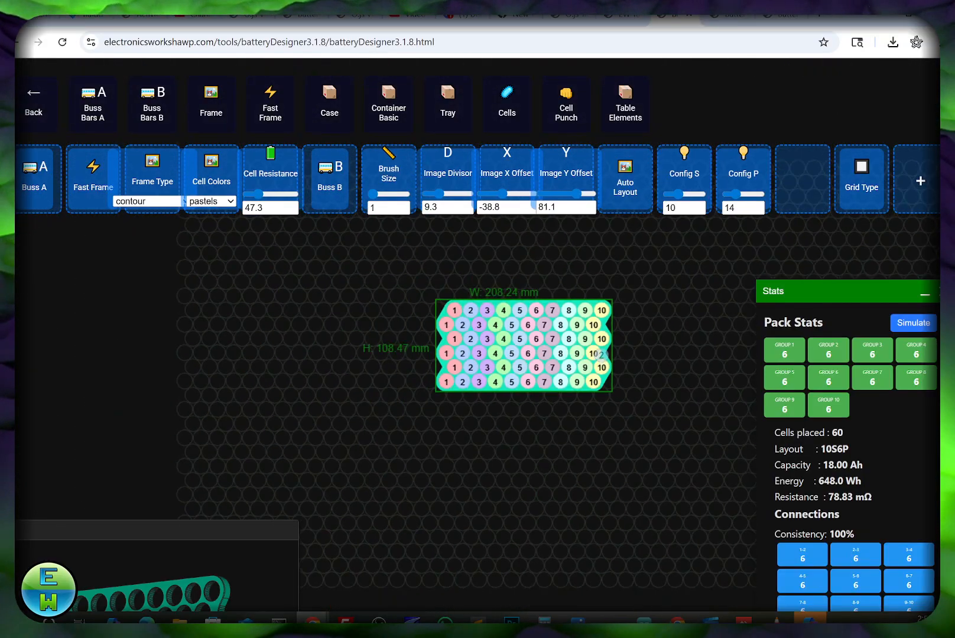
drag(615, 349, 551, 413)
scroll(550, 412, up, 1)
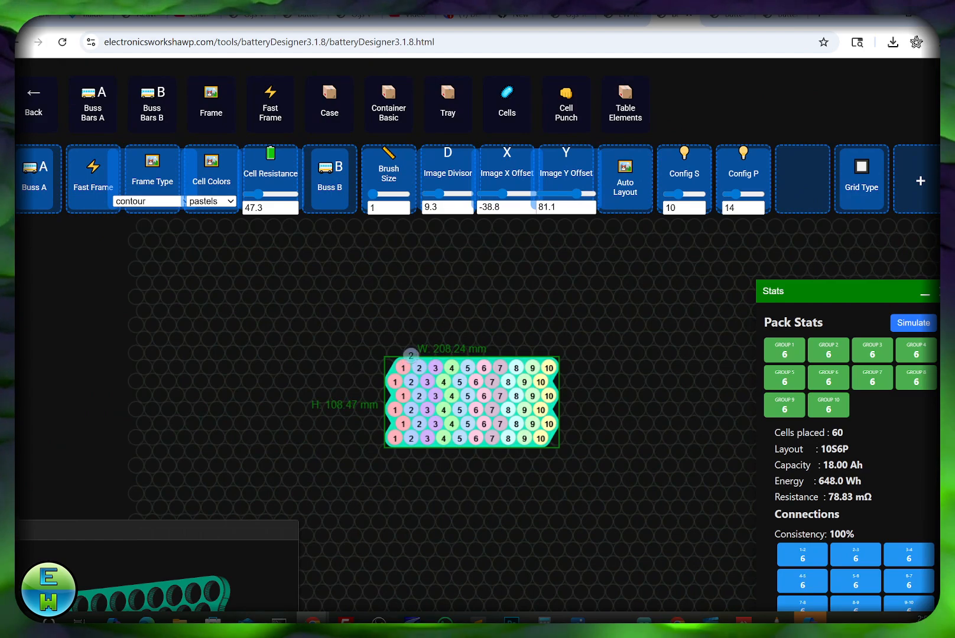
Alternate the grid type between square and honeycomb several times to compare pack dimensions, leaving it on honeycomb.
click(862, 170)
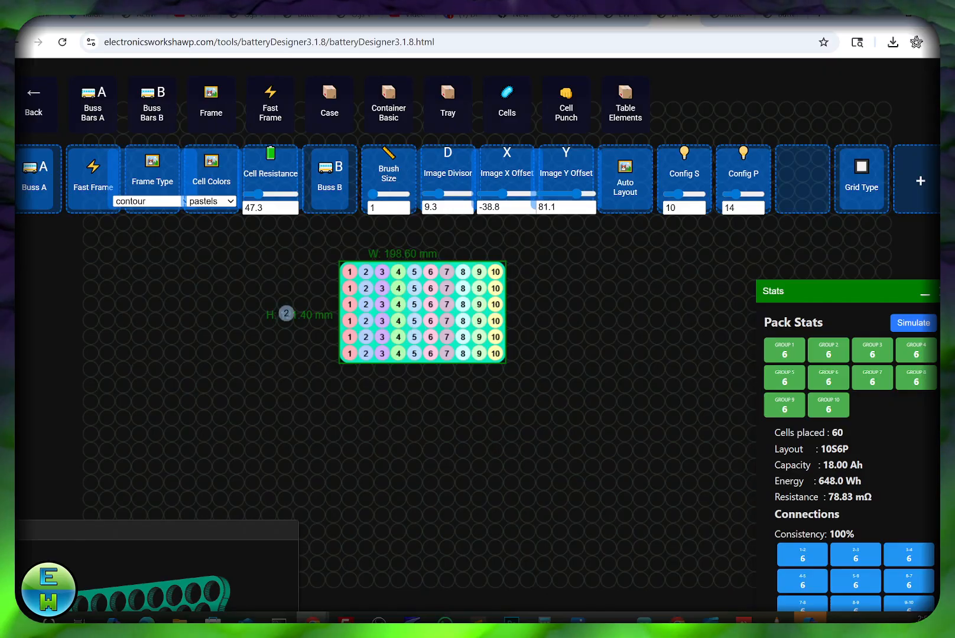
click(868, 176)
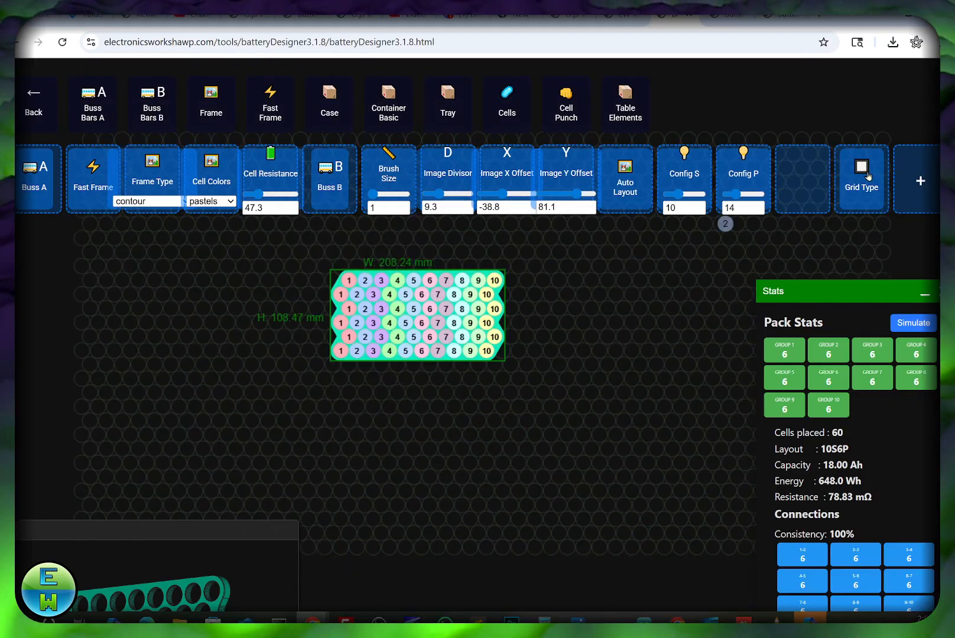
click(867, 176)
click(868, 176)
click(869, 176)
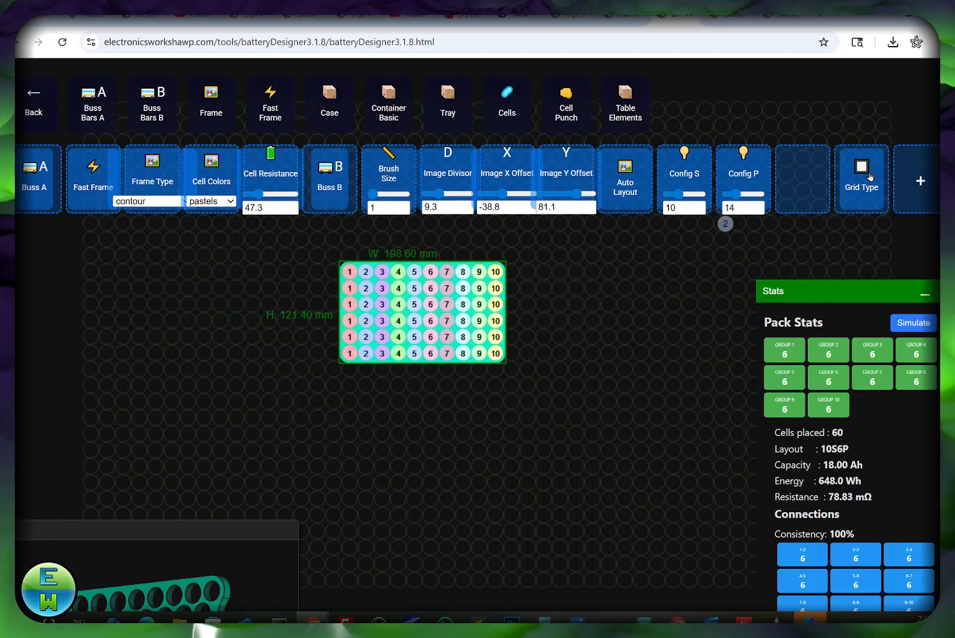
click(868, 176)
click(868, 176)
click(869, 176)
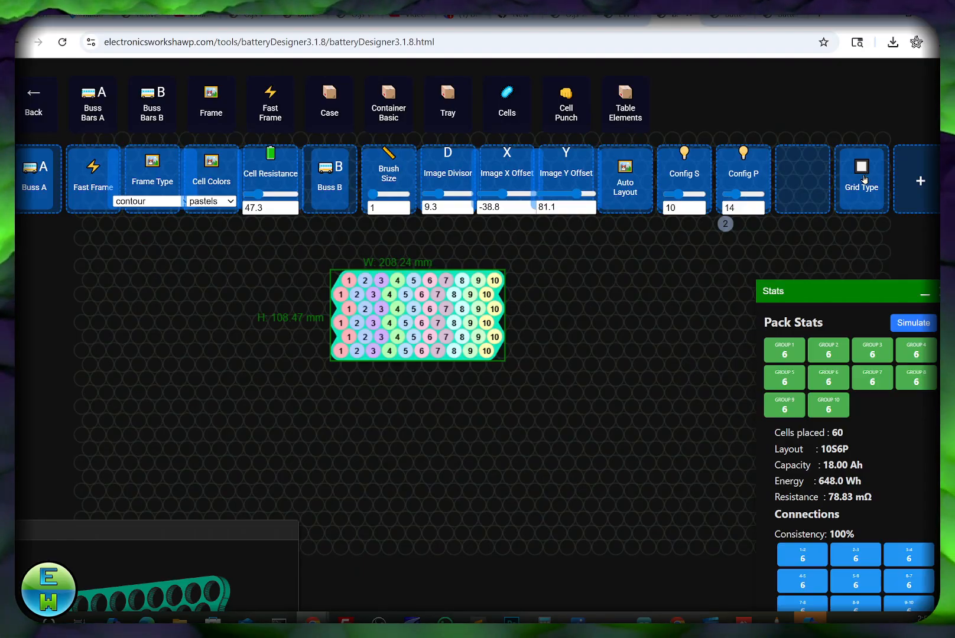
Set the brush size to 4 and paint a stroke across the pack.
scroll(438, 296, up, 1)
scroll(480, 283, down, 1)
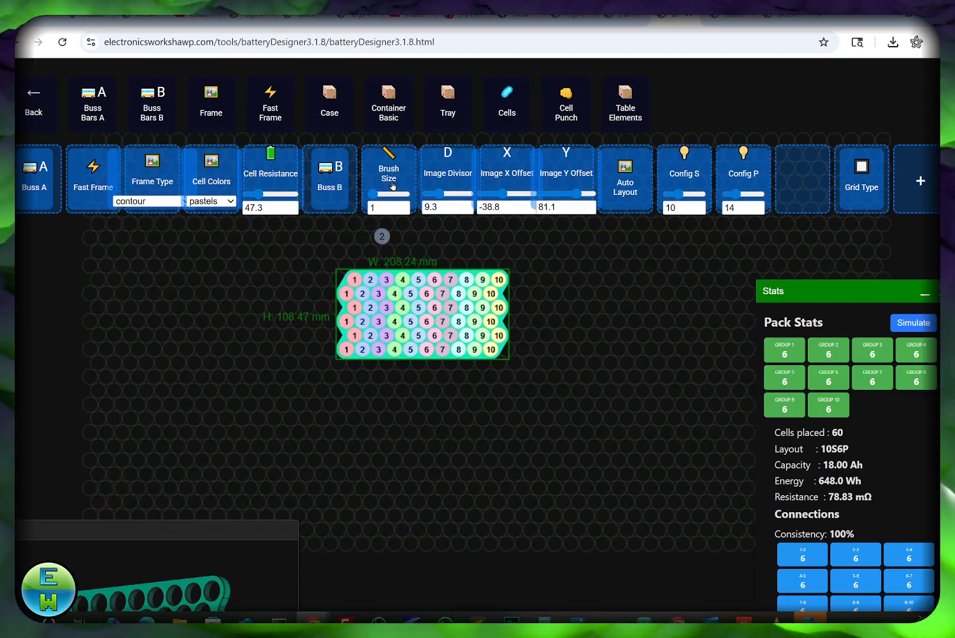
click(381, 194)
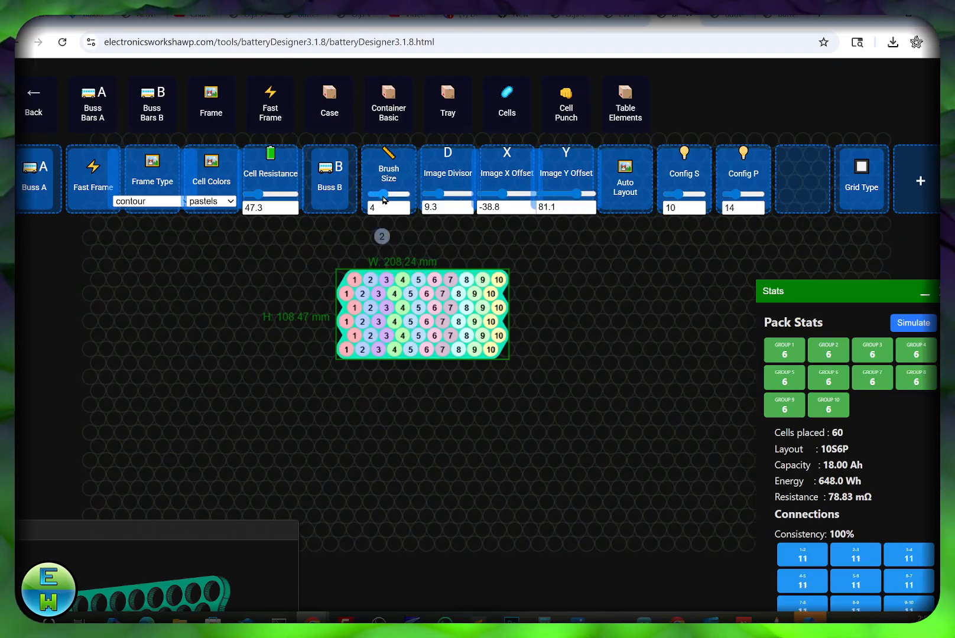
mouse_move(395, 290)
mouse_down()
mouse_move(345, 299)
mouse_move(459, 343)
mouse_move(445, 264)
mouse_up()
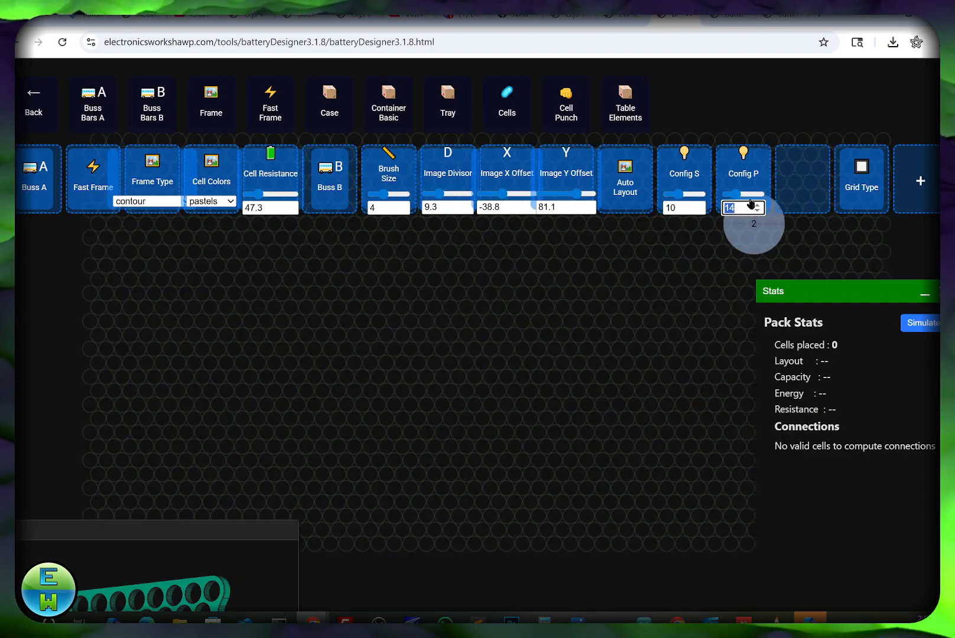
Set the auto layout configuration to 6 in parallel (Config P) and 4 in series (Config S).
text(6)
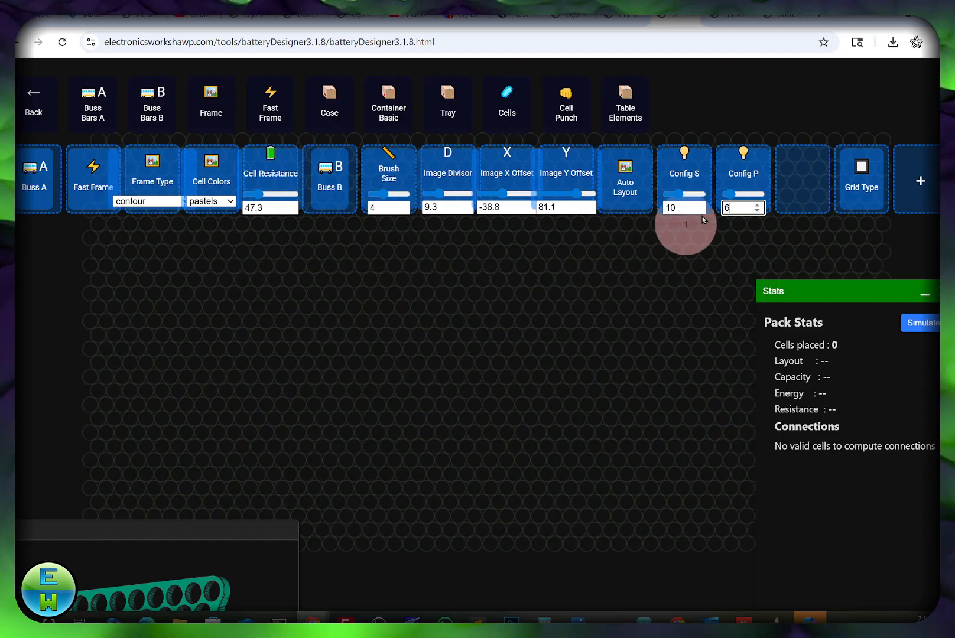
double_click(679, 207)
text(4)
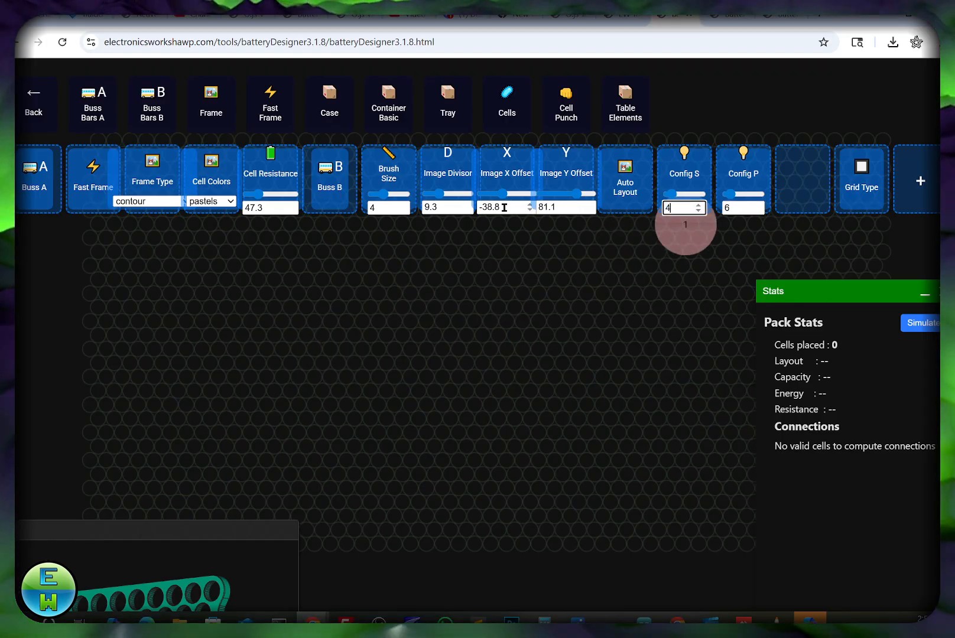
Paint a wide patch of cells, apply Auto Layout to it, and remove the unassigned grey cells to leave the 4S6P pack.
drag(312, 341, 440, 360)
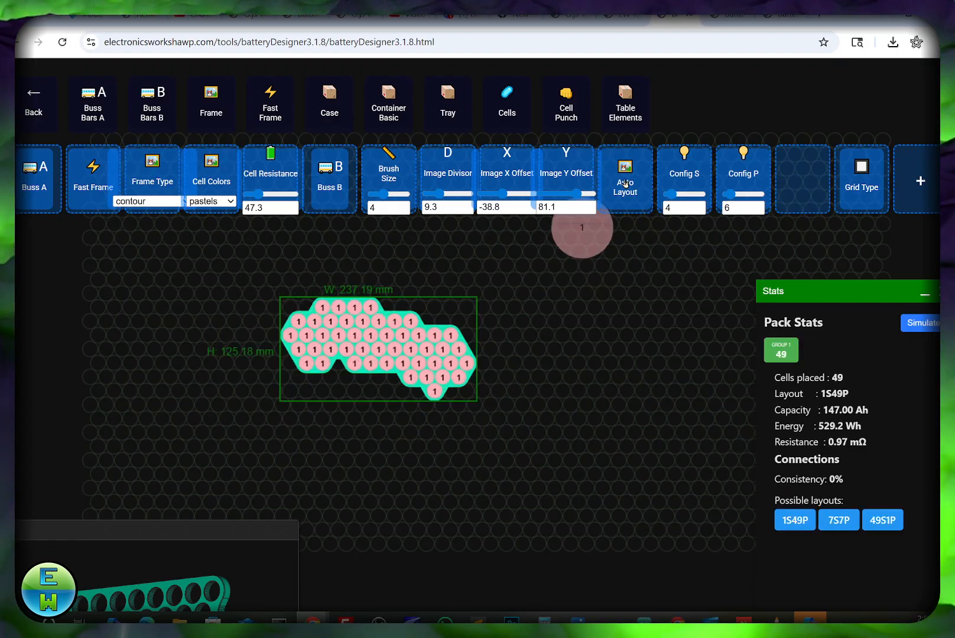
mouse_move(286, 339)
mouse_down()
mouse_move(428, 343)
mouse_move(454, 355)
mouse_move(422, 355)
mouse_up()
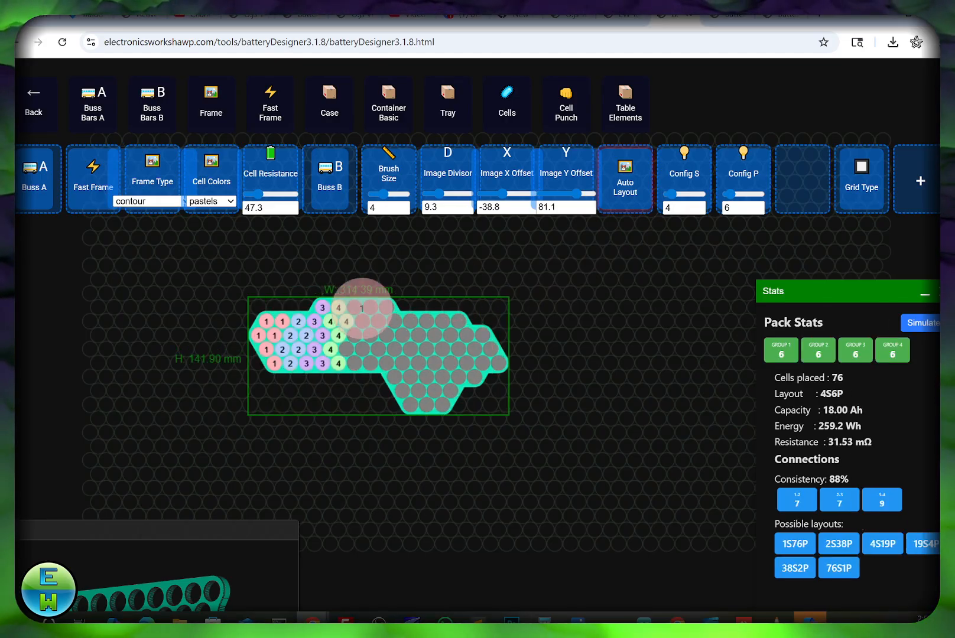
drag(382, 313, 376, 342)
drag(422, 383, 482, 358)
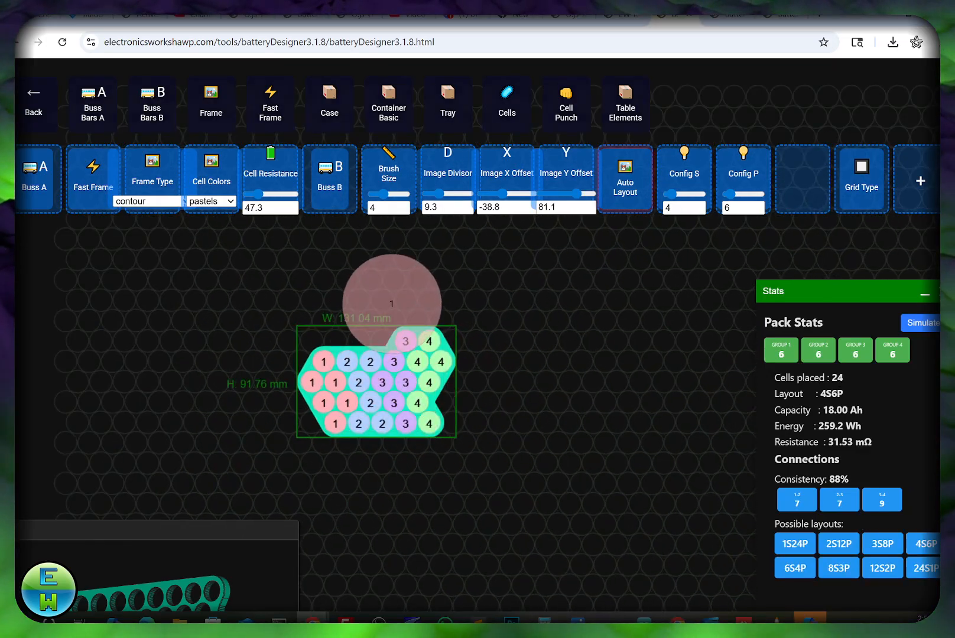
Try extra cells above the 4S6P pack, remove them, and rebuild the ends into a symmetric 24-cell pack.
click(408, 309)
click(408, 309)
click(408, 306)
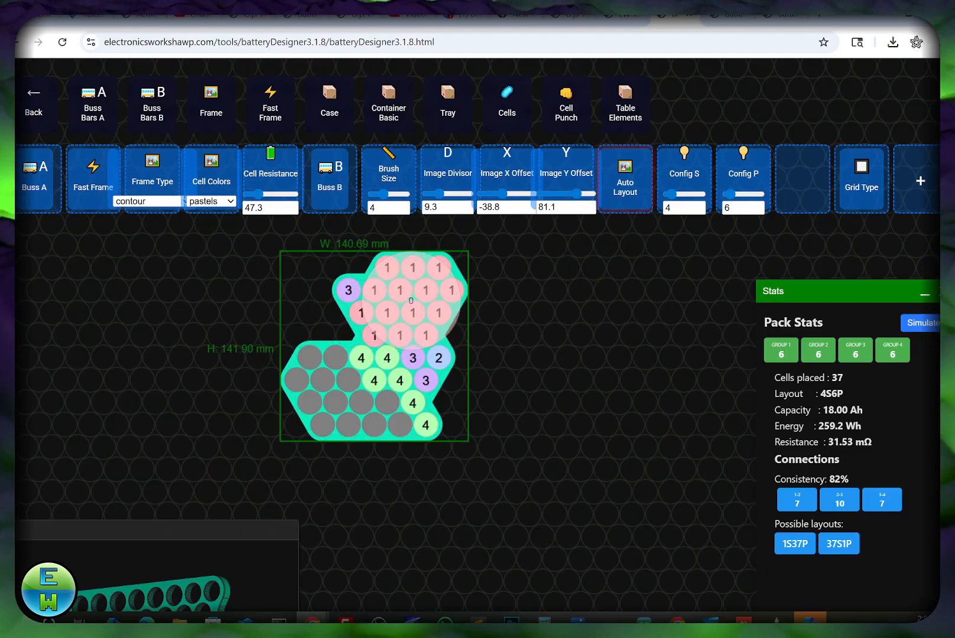
drag(383, 289, 431, 295)
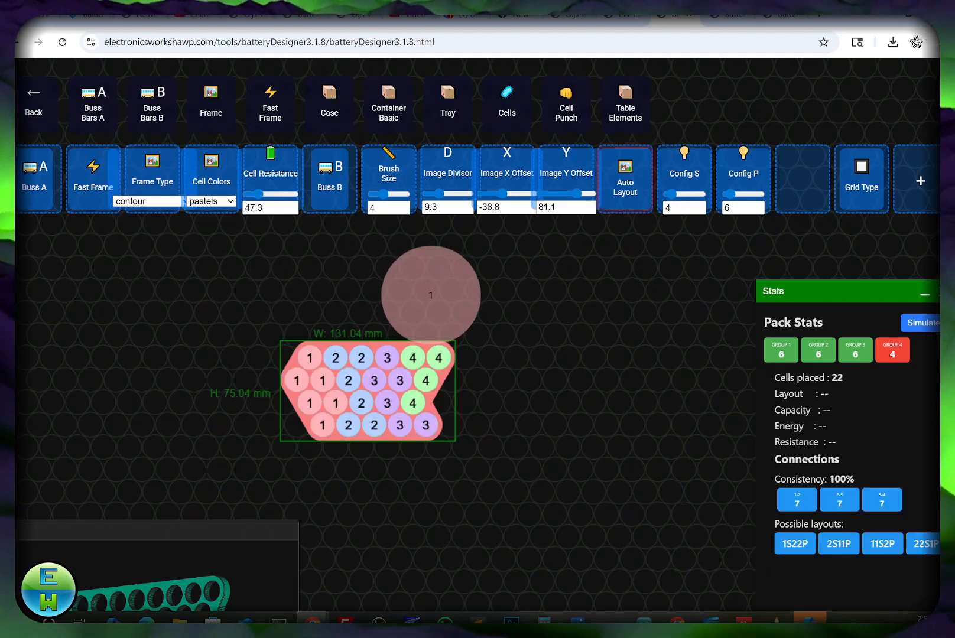
mouse_move(447, 390)
mouse_down()
mouse_move(511, 400)
mouse_move(501, 426)
mouse_move(517, 398)
mouse_move(512, 362)
mouse_move(524, 351)
mouse_up()
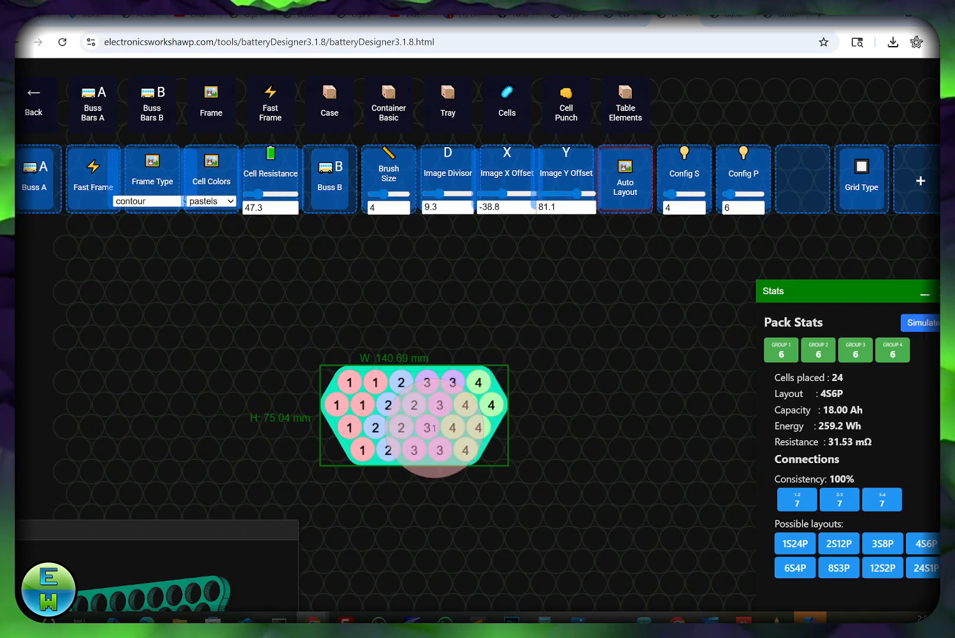
Set Config S to 16, Config P to 8 and brush size to 6, and paint cells extending the pack to the right.
scroll(436, 420, down, 2)
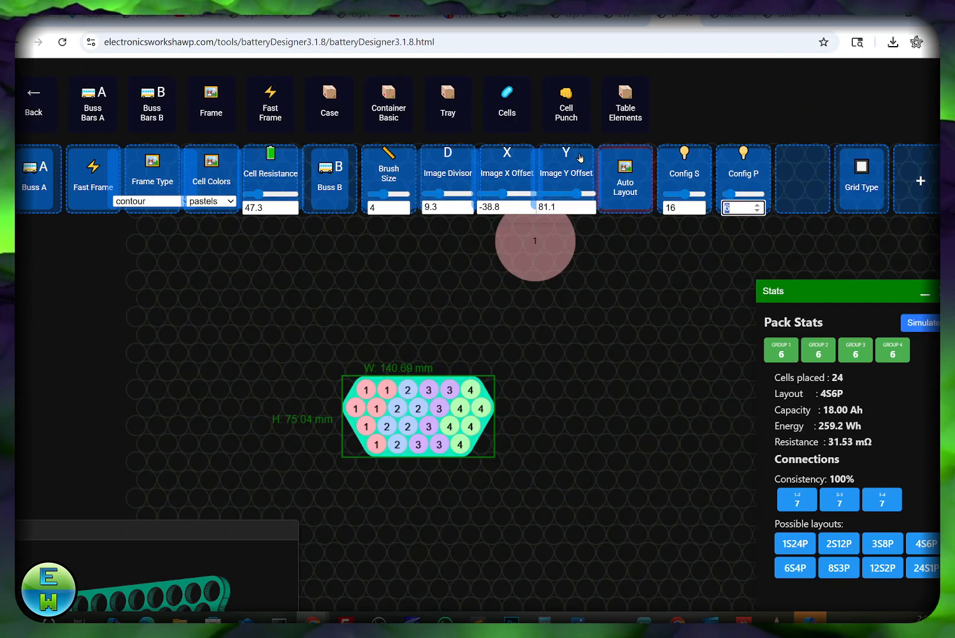
key(Return)
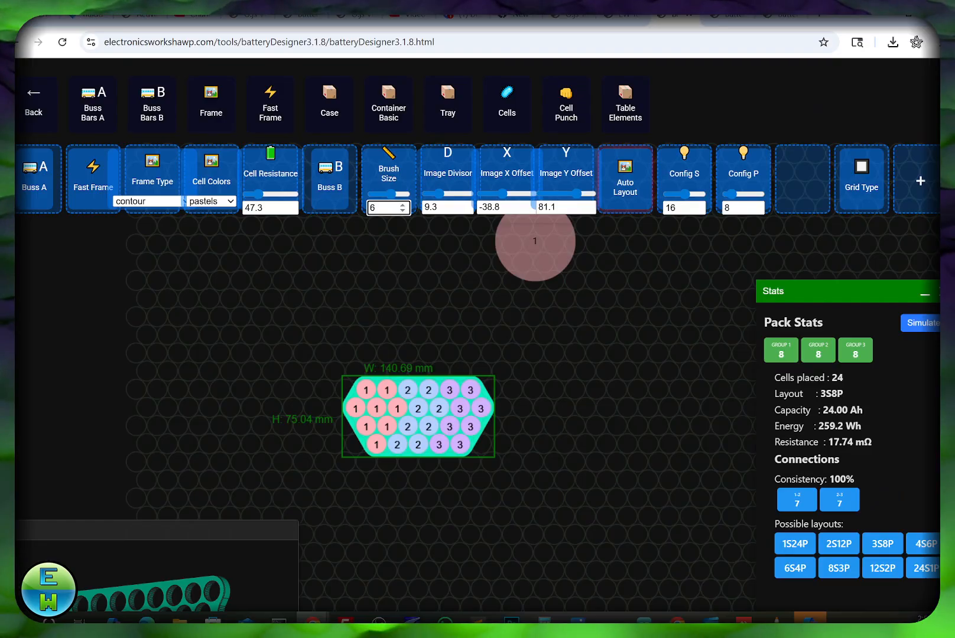
drag(397, 457, 484, 398)
mouse_move(375, 403)
mouse_down()
mouse_move(455, 387)
mouse_move(523, 391)
mouse_move(534, 405)
mouse_up()
drag(517, 443, 651, 420)
scroll(558, 383, down, 2)
scroll(410, 438, down, 1)
mouse_move(407, 440)
mouse_down()
mouse_move(456, 443)
mouse_move(510, 464)
mouse_up()
mouse_move(385, 361)
mouse_down()
mouse_move(507, 362)
mouse_move(576, 348)
mouse_up()
mouse_move(661, 386)
mouse_down()
mouse_move(665, 405)
mouse_move(678, 379)
mouse_up()
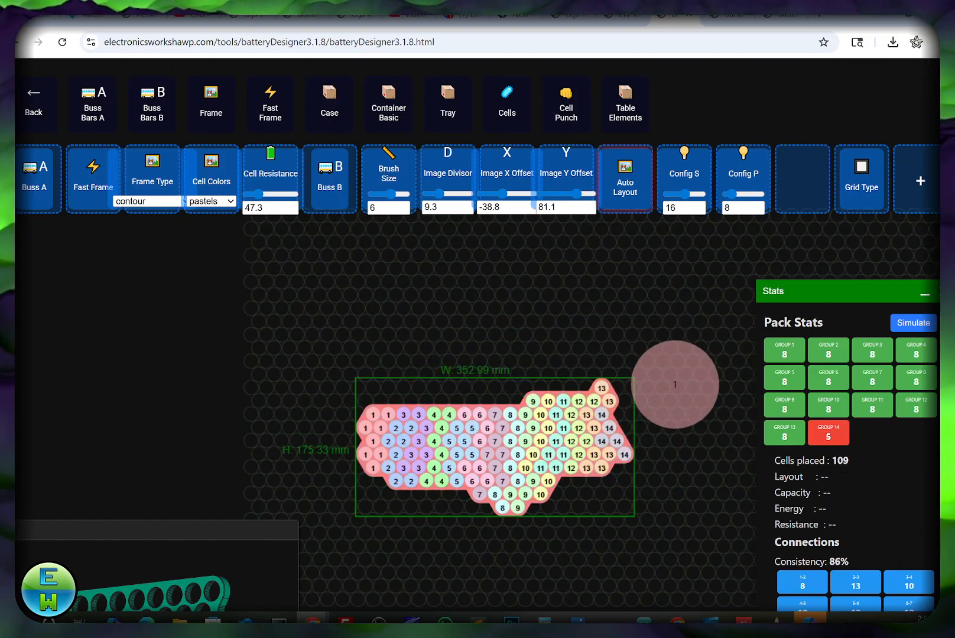
Fill out the pack's right end and remove the surplus grey cells to leave a 128-cell 16S8P pack.
click(648, 432)
click(600, 350)
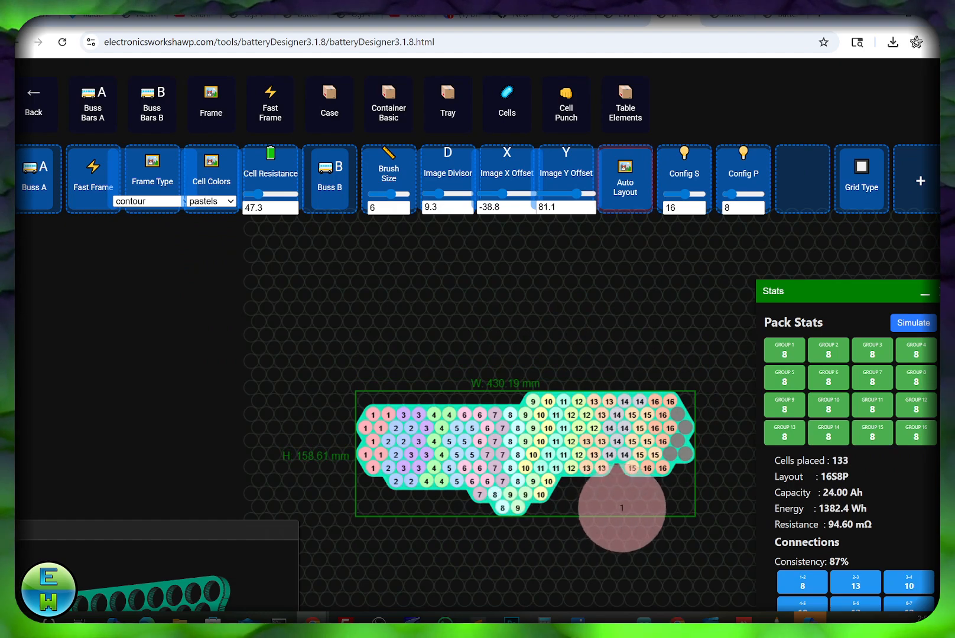
click(620, 473)
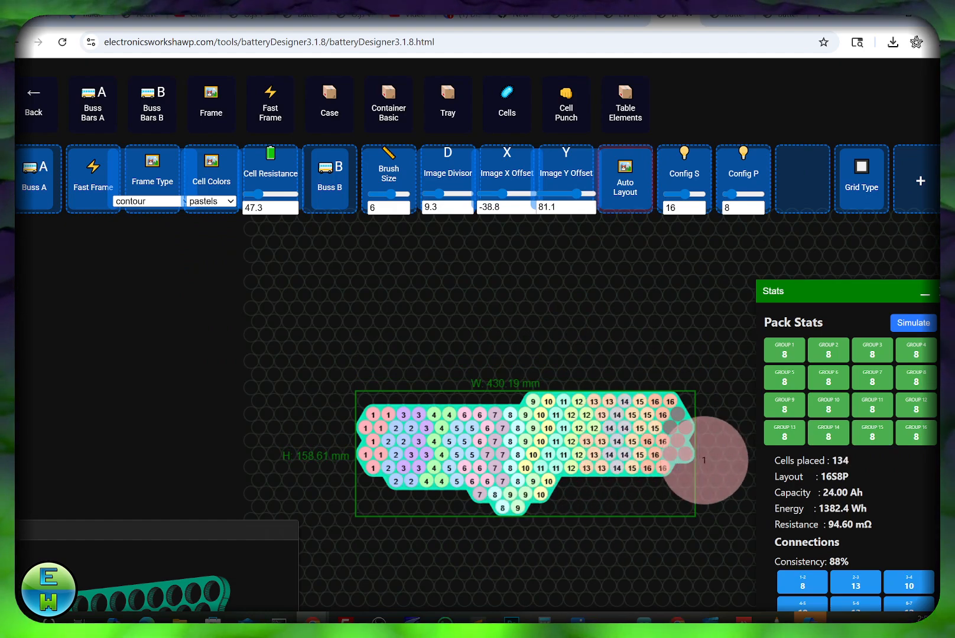
click(709, 462)
click(714, 418)
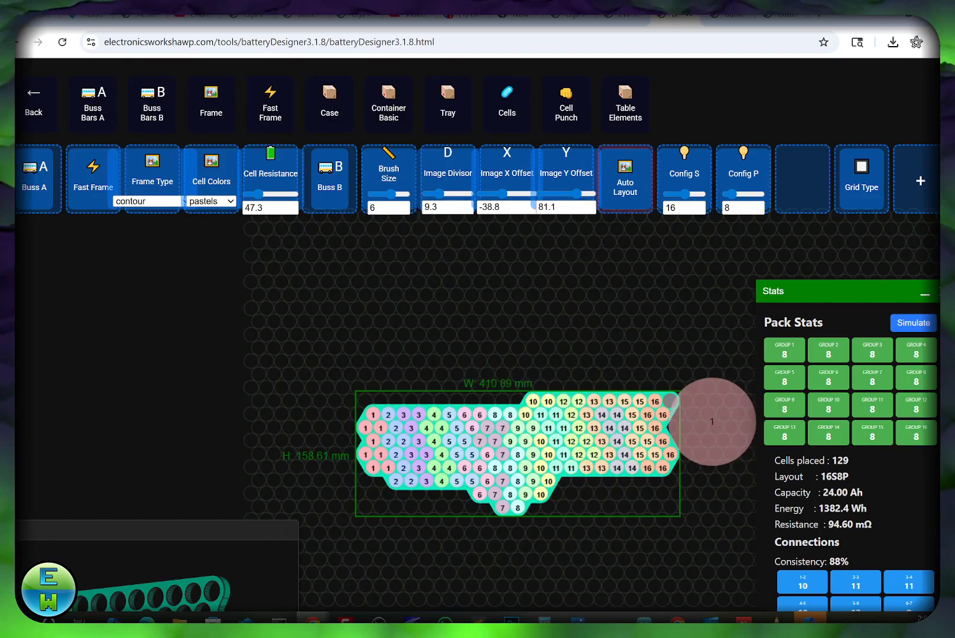
click(709, 402)
Erase the cells protruding beneath the pack and rebuild its right end with enough cells for 16S8P, removing the surplus.
scroll(617, 485, up, 3)
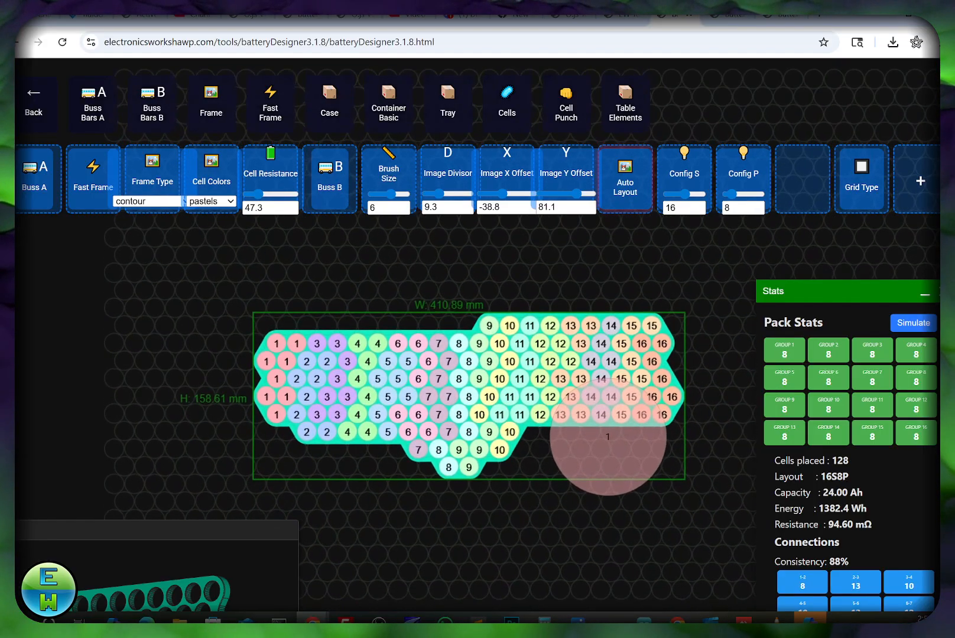
scroll(487, 429, up, 2)
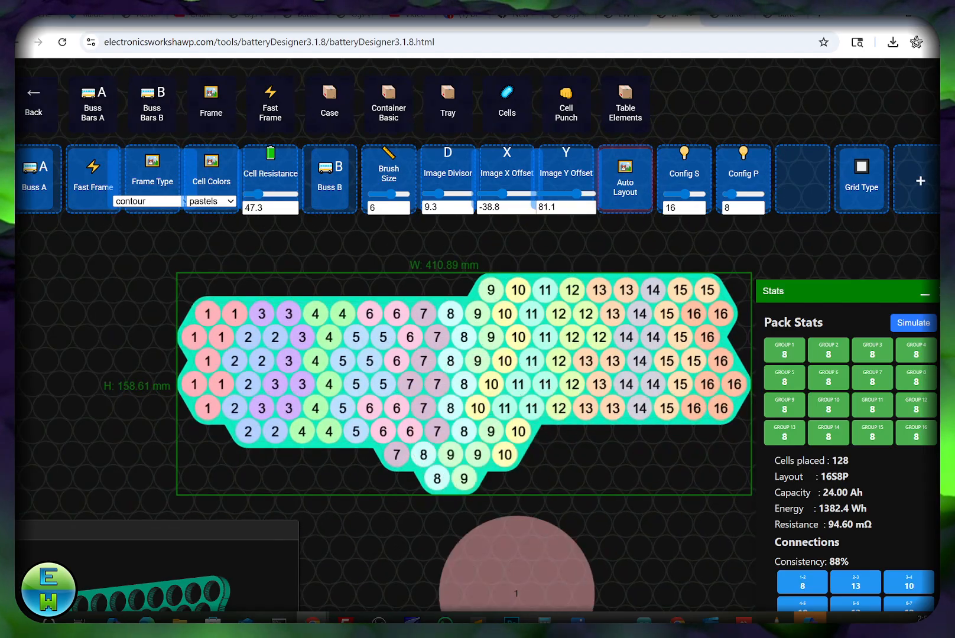
scroll(481, 425, down, 2)
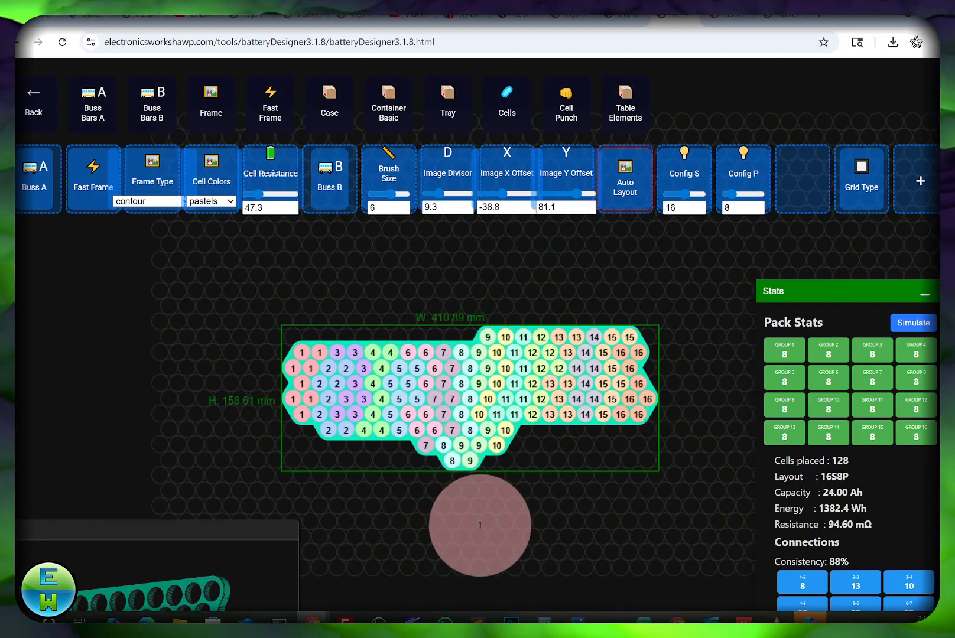
mouse_move(480, 523)
mouse_down()
mouse_move(464, 501)
mouse_move(469, 480)
mouse_move(494, 525)
mouse_up()
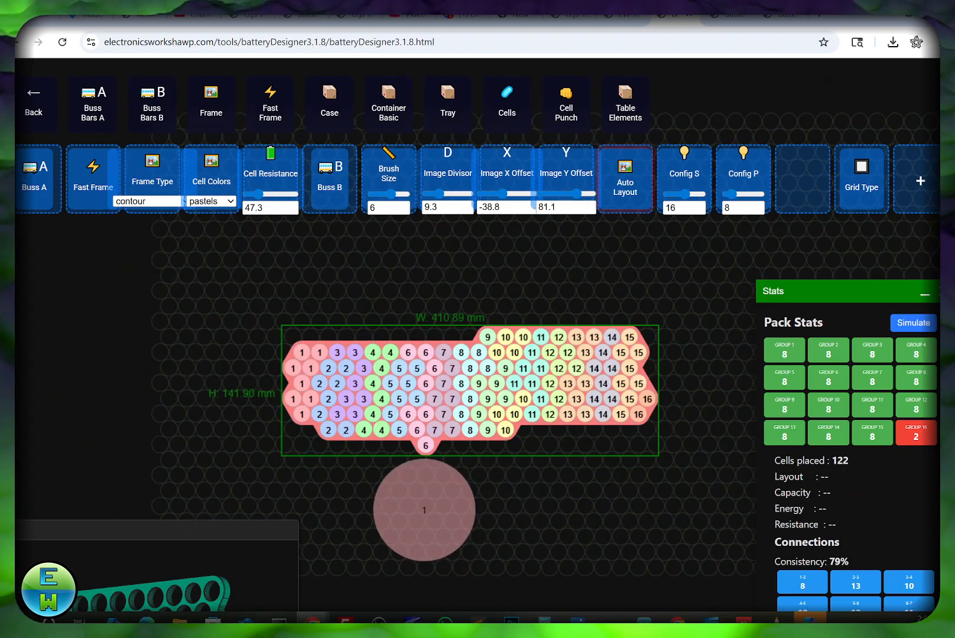
drag(427, 495, 426, 474)
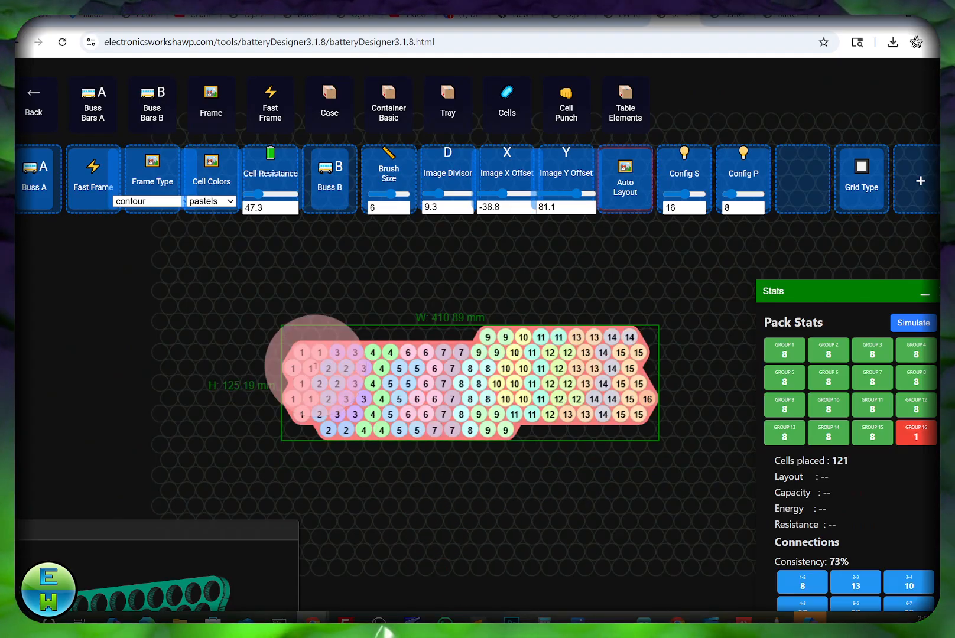
mouse_move(639, 374)
mouse_down()
mouse_move(652, 379)
mouse_move(686, 351)
mouse_up()
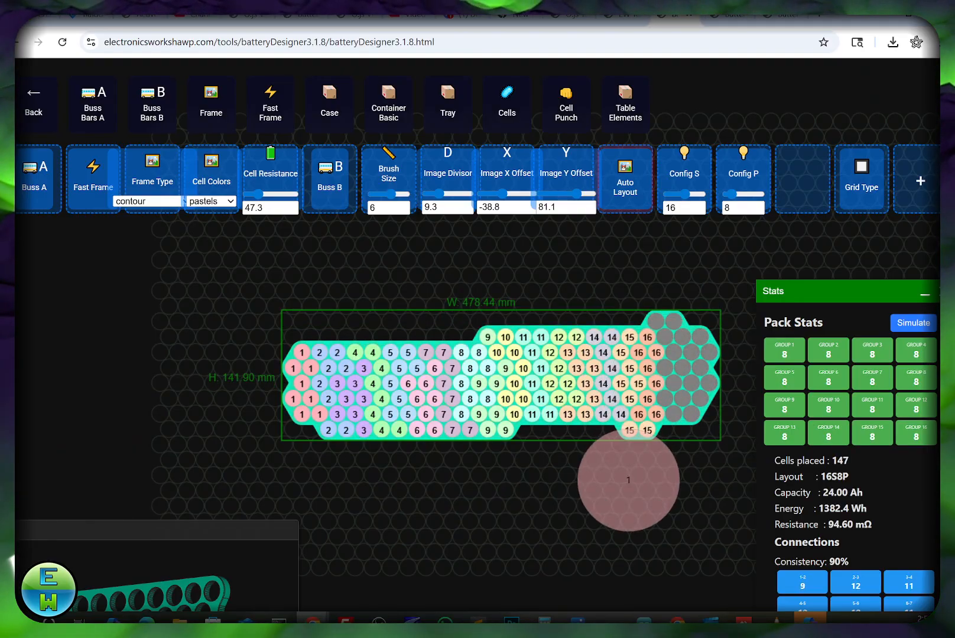
mouse_move(686, 301)
mouse_down()
mouse_move(717, 365)
mouse_move(703, 405)
mouse_up()
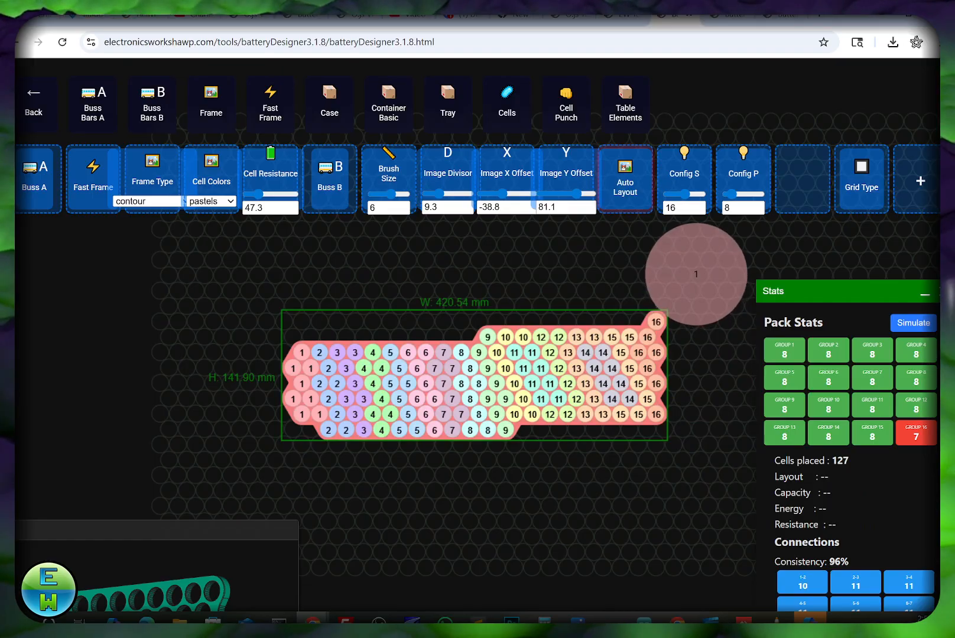
click(678, 283)
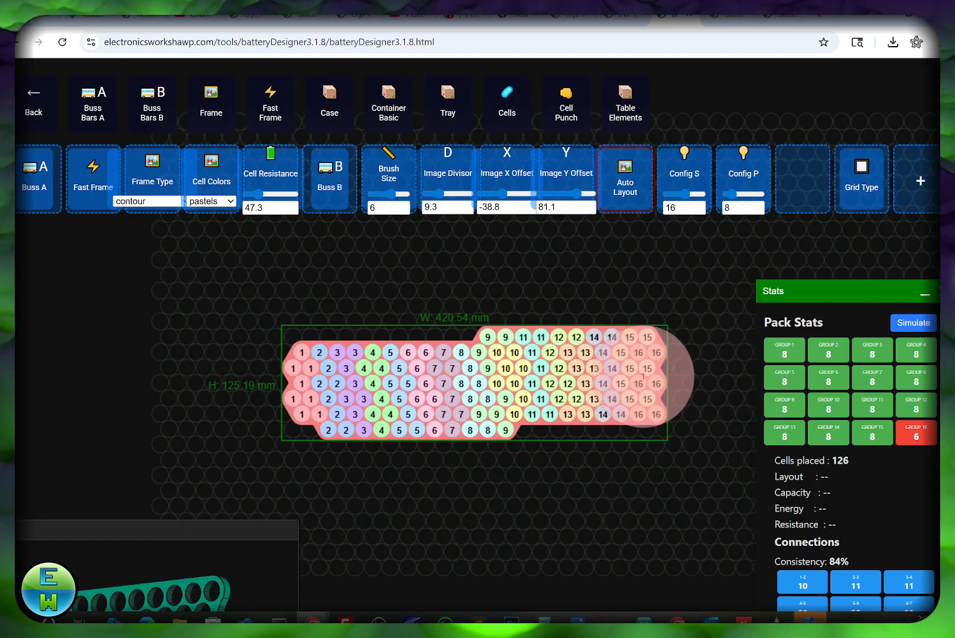
click(654, 378)
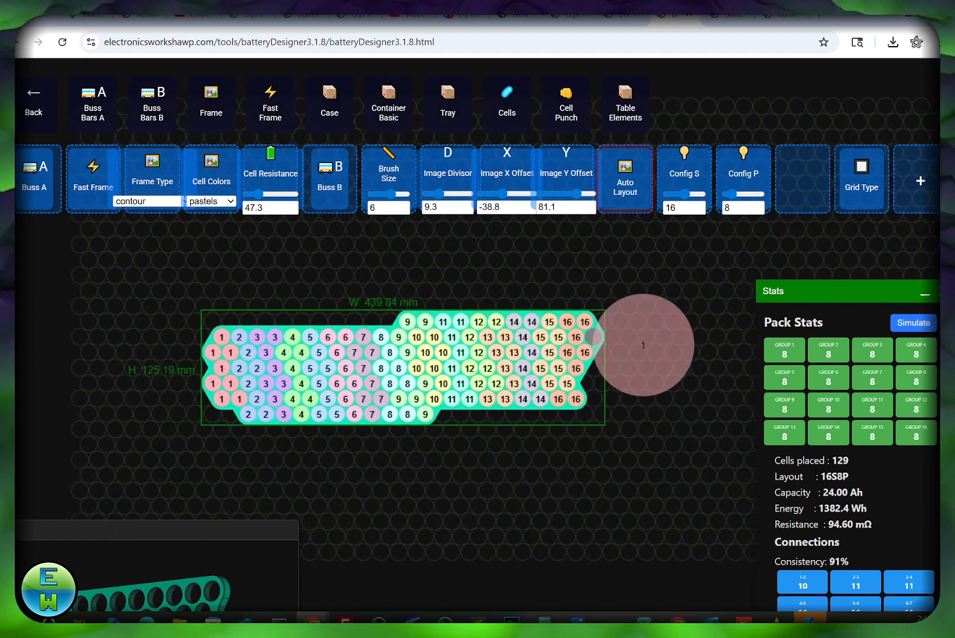
right_click(643, 346)
drag(565, 465, 573, 471)
scroll(449, 471, up, 2)
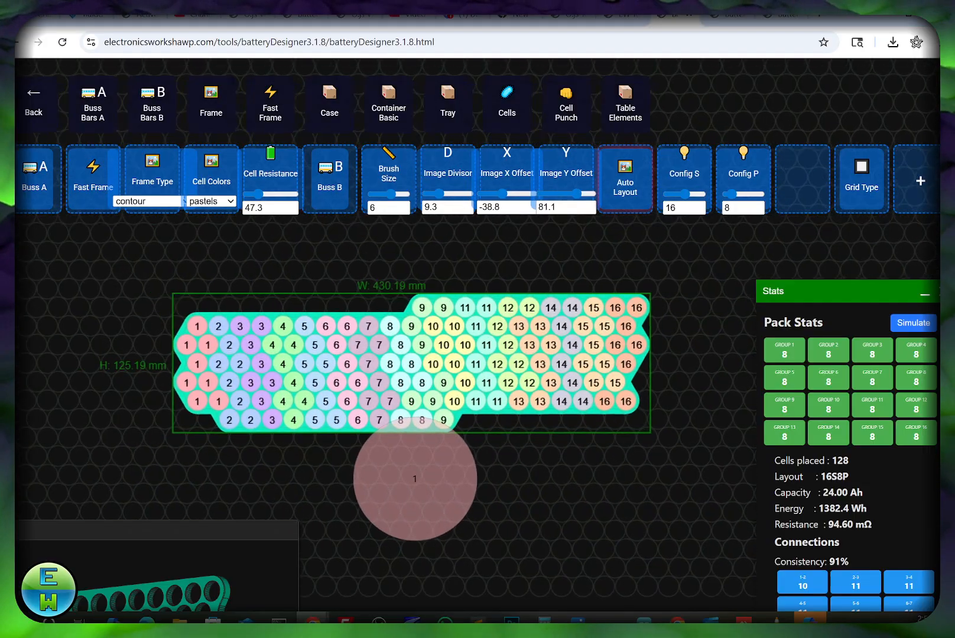
Set Config P to 14 and paint cells to even out the outline into a 168-cell 12S14P pack.
drag(393, 475, 474, 502)
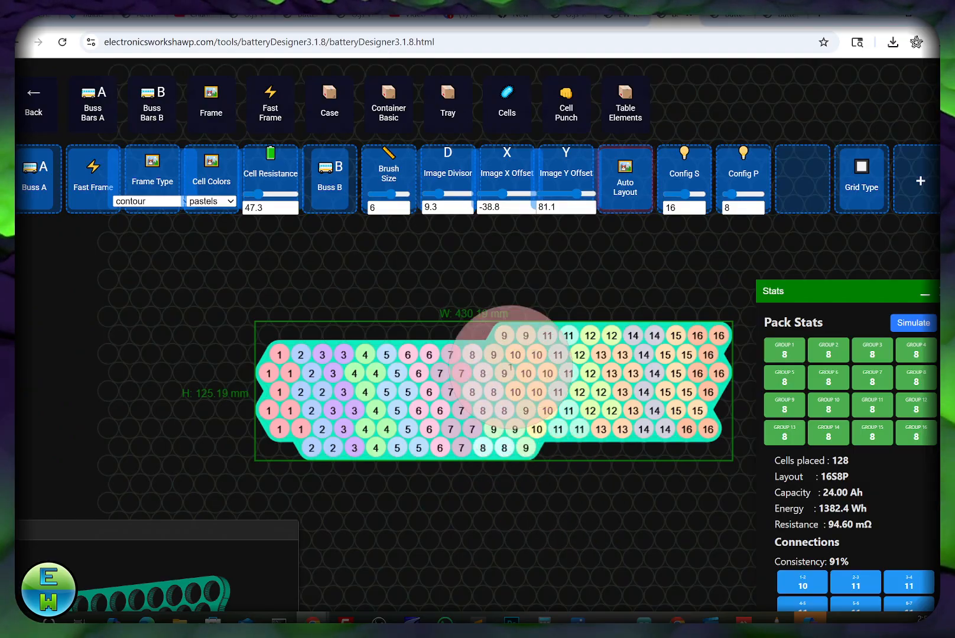
drag(499, 389, 488, 382)
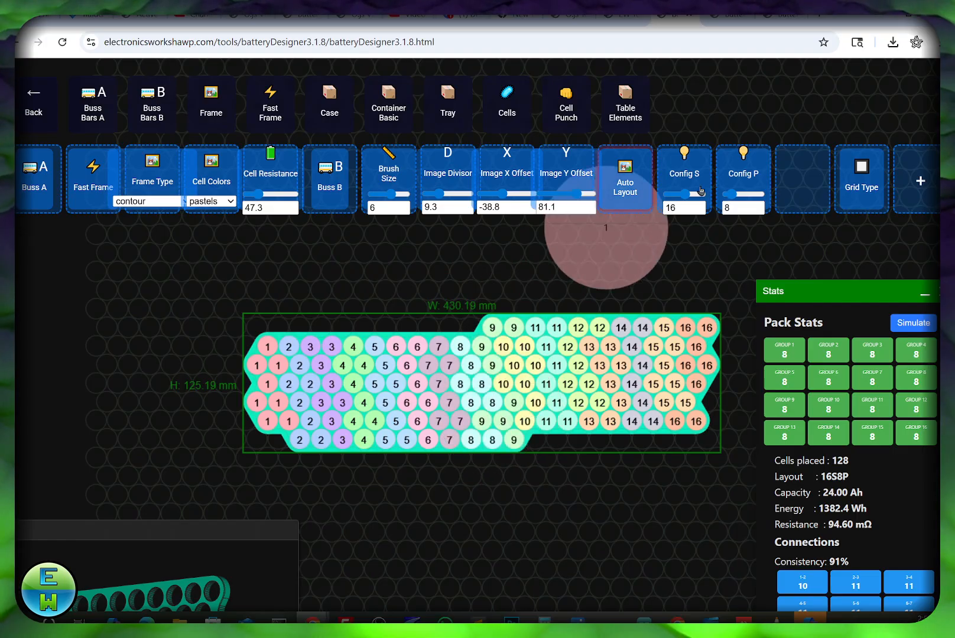
drag(735, 195, 735, 194)
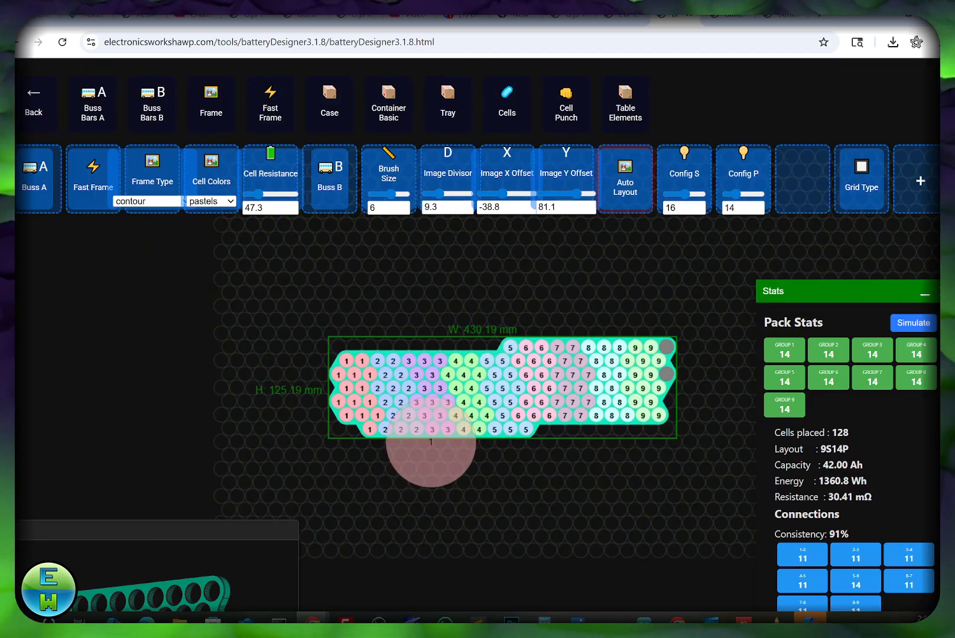
scroll(429, 443, up, 2)
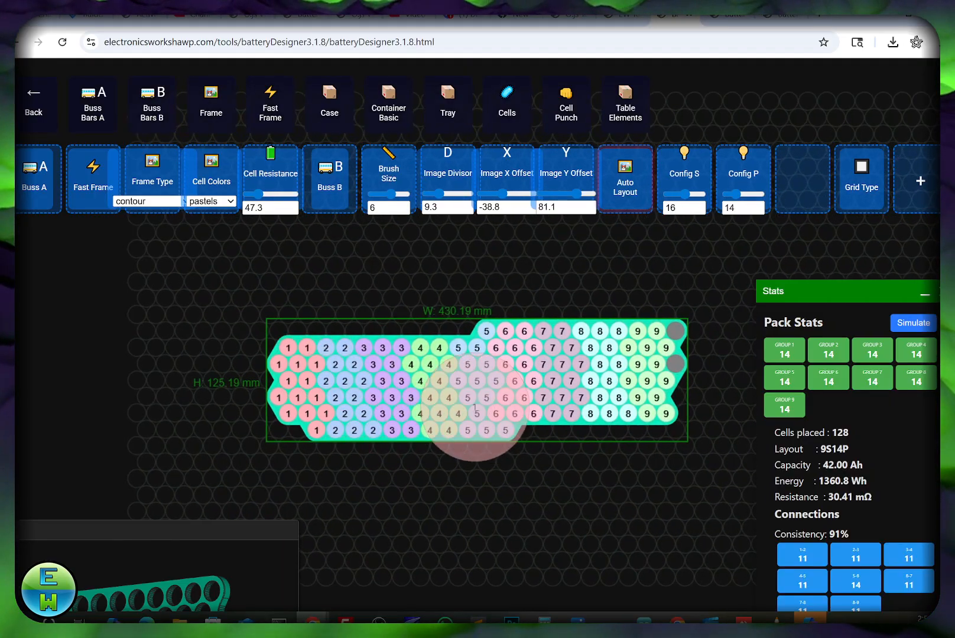
mouse_move(314, 400)
mouse_down()
mouse_move(640, 402)
mouse_move(490, 371)
mouse_move(575, 498)
mouse_move(556, 408)
mouse_move(454, 281)
mouse_move(646, 288)
mouse_up()
mouse_move(660, 326)
mouse_down()
mouse_move(571, 351)
mouse_move(565, 324)
mouse_move(564, 351)
mouse_move(585, 359)
mouse_up()
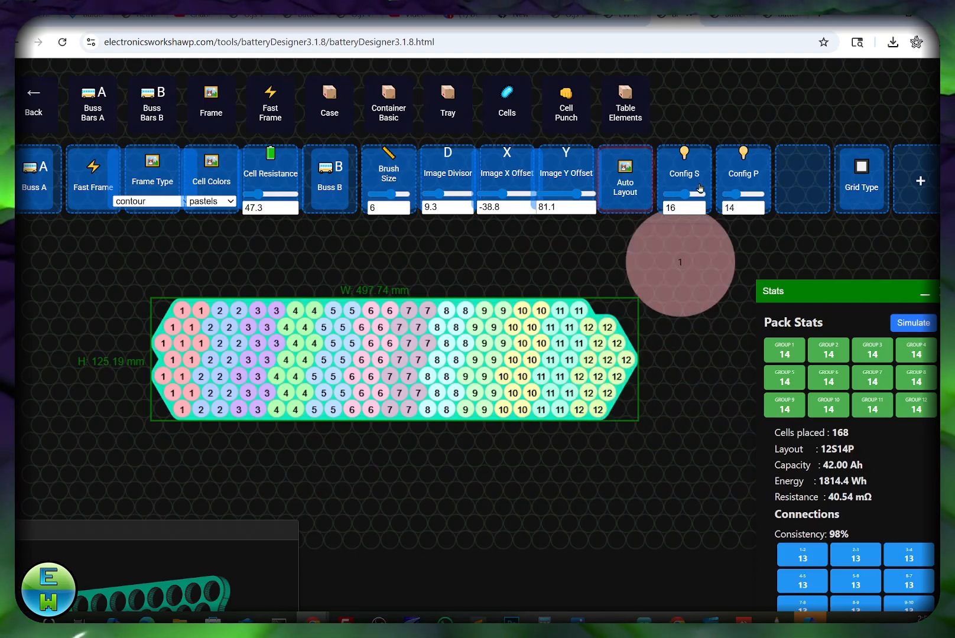
Paint additional rows along the pack's lower edge to reach 16S14P, and trim surplus cells from its bottom and right end.
scroll(614, 386, down, 3)
drag(617, 389, 513, 408)
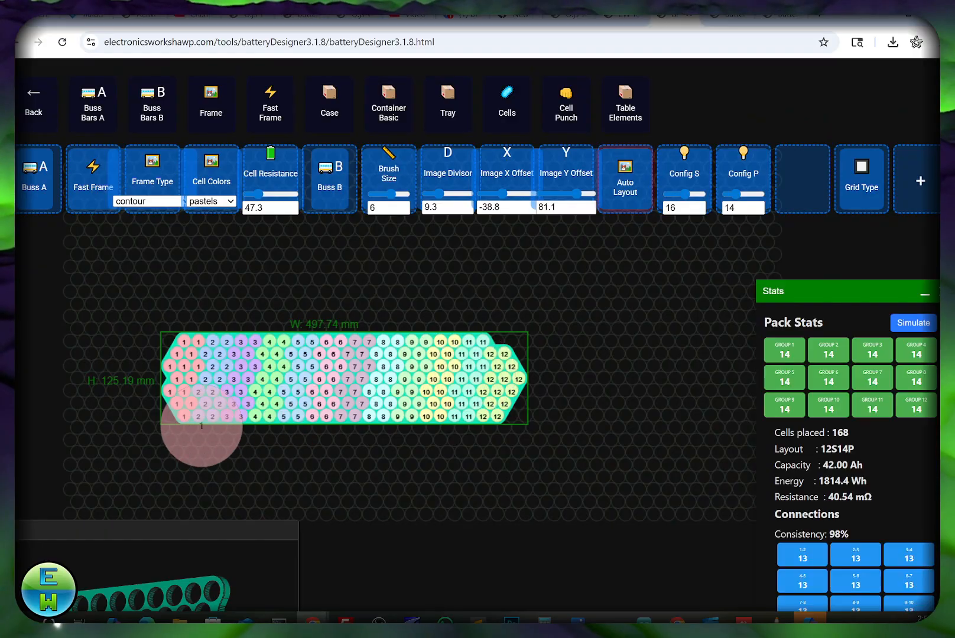
click(195, 418)
mouse_move(229, 423)
mouse_down()
mouse_move(331, 461)
mouse_move(402, 452)
mouse_move(497, 396)
mouse_up()
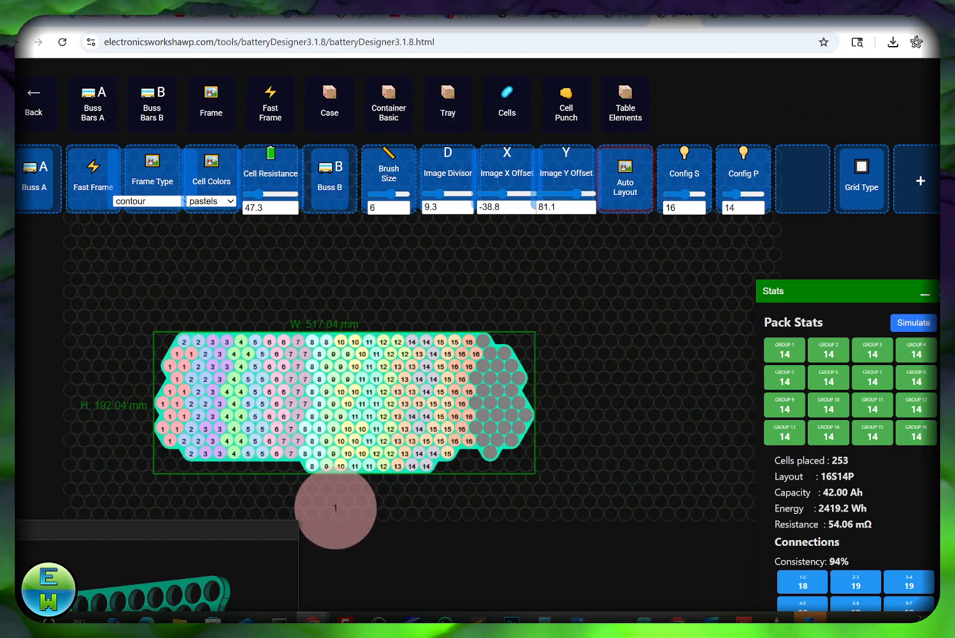
mouse_move(322, 496)
mouse_down()
mouse_move(320, 512)
mouse_move(362, 494)
mouse_move(414, 502)
mouse_up()
mouse_move(516, 482)
mouse_down()
mouse_move(536, 472)
mouse_move(533, 437)
mouse_up()
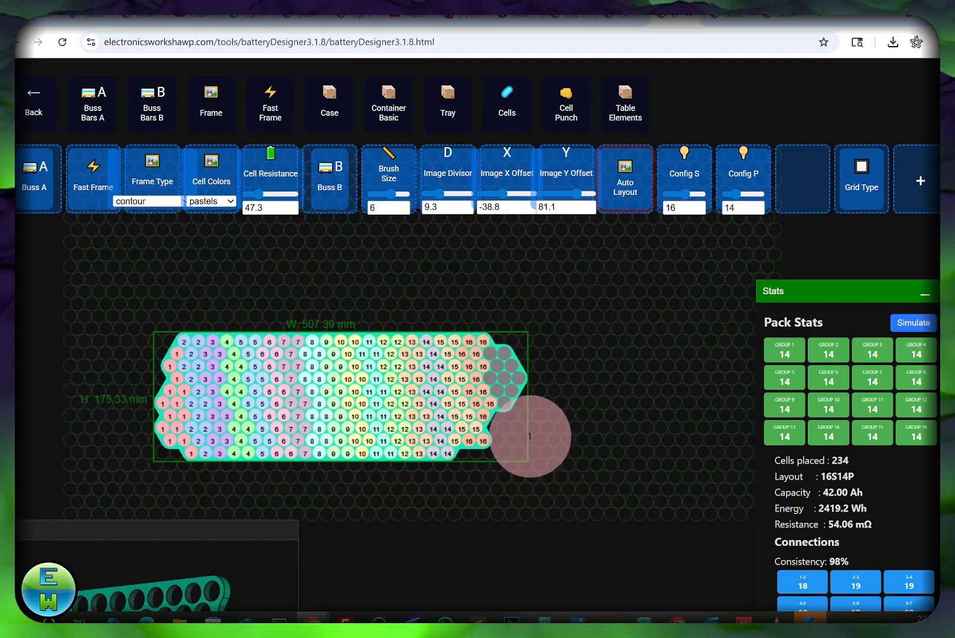
Set the brush size to 3 and erase the unassigned grey cells at the right end, leaving 224 cells.
click(383, 194)
scroll(554, 373, up, 5)
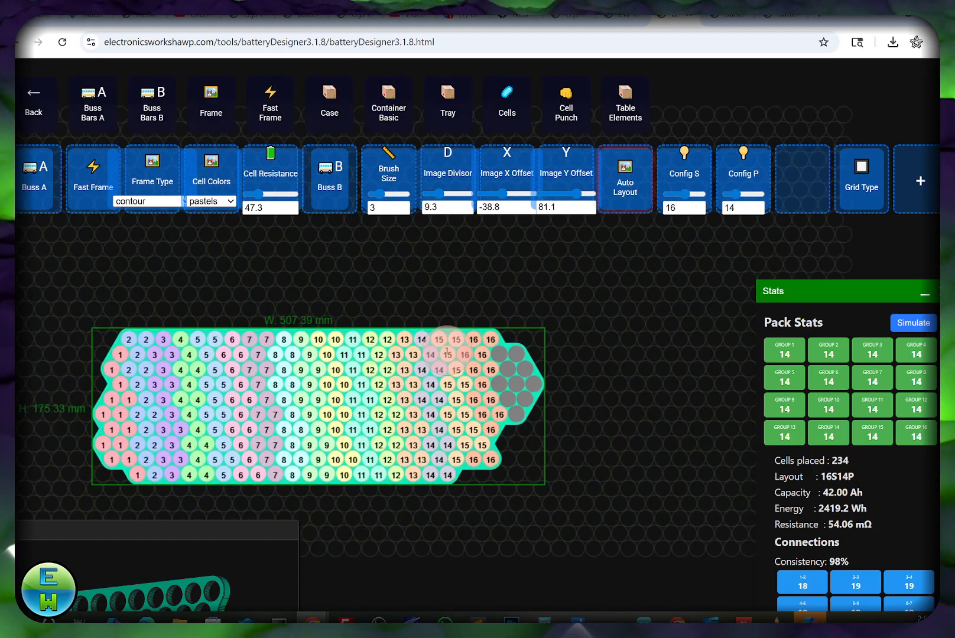
mouse_move(555, 373)
mouse_down()
mouse_move(571, 405)
mouse_move(554, 374)
mouse_up()
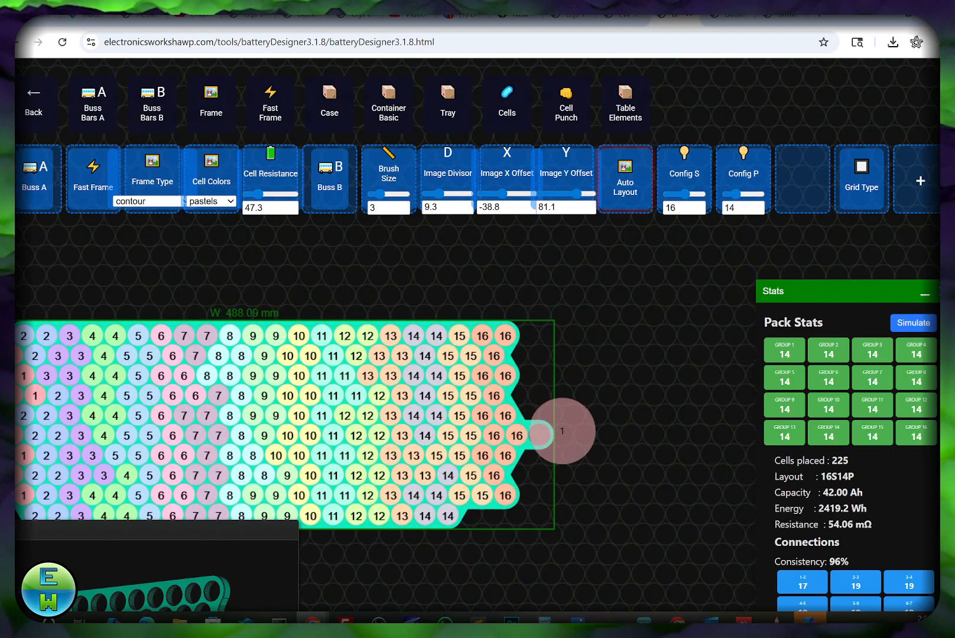
click(565, 432)
drag(270, 501, 405, 407)
scroll(411, 401, down, 2)
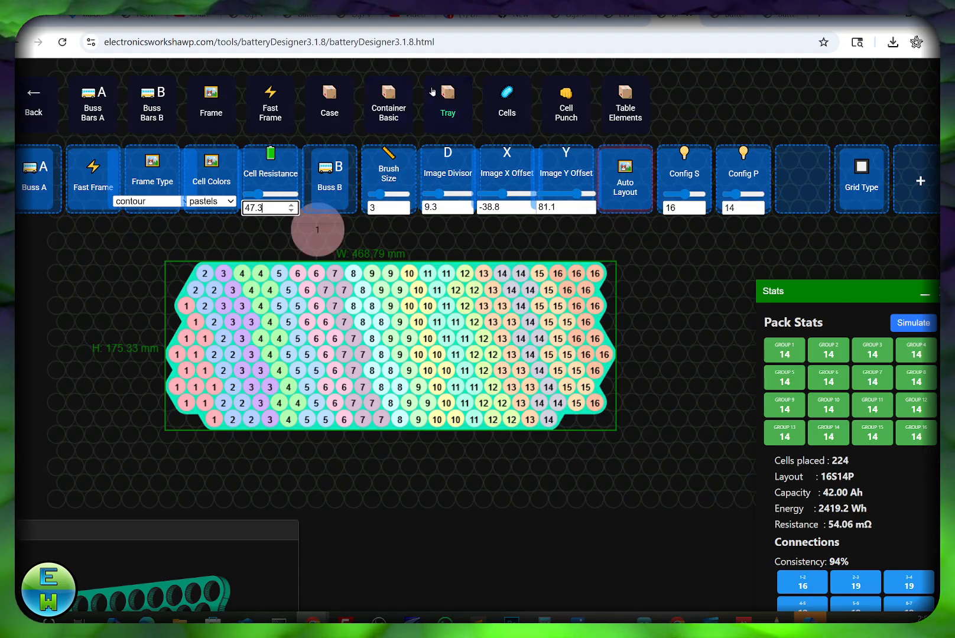
Open the battery parameters and set the load current to 100.
click(19, 96)
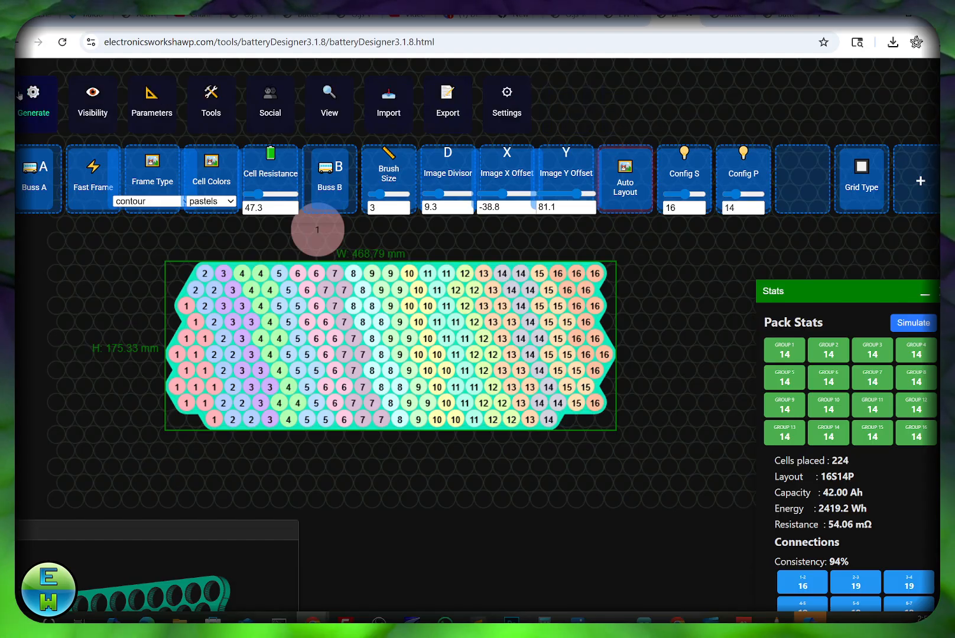
click(135, 100)
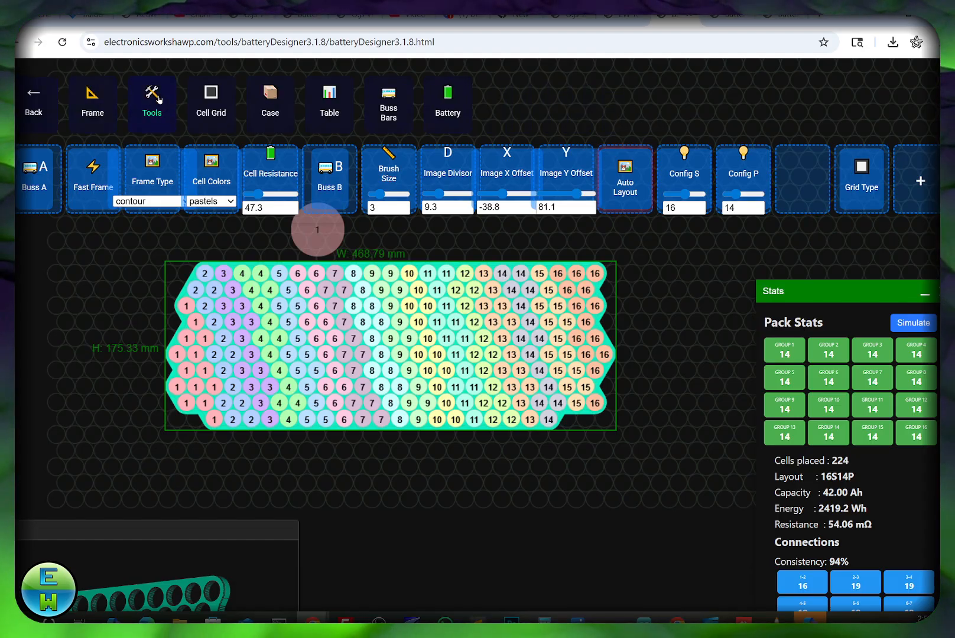
click(448, 98)
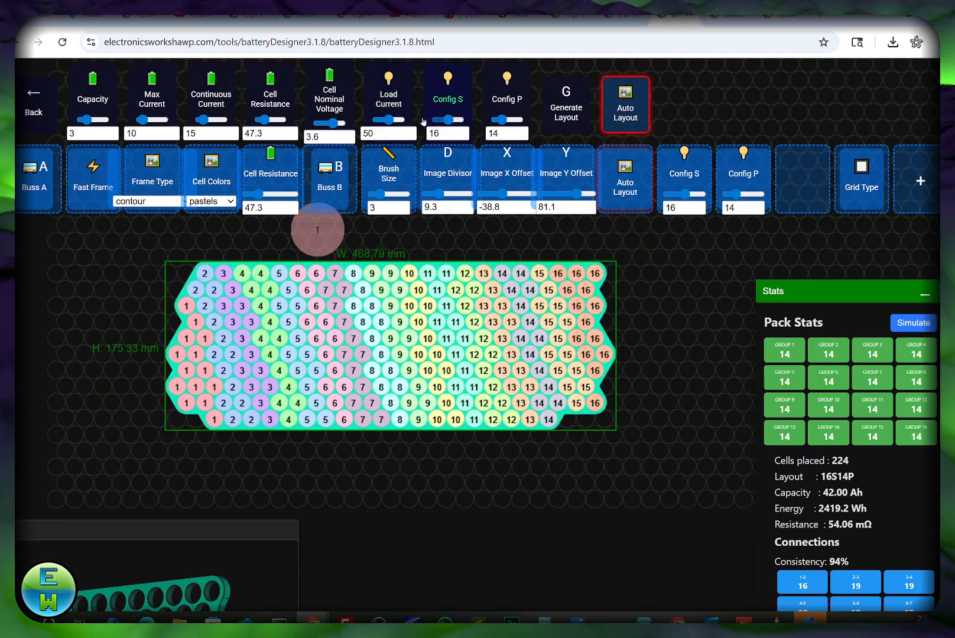
drag(380, 132, 351, 134)
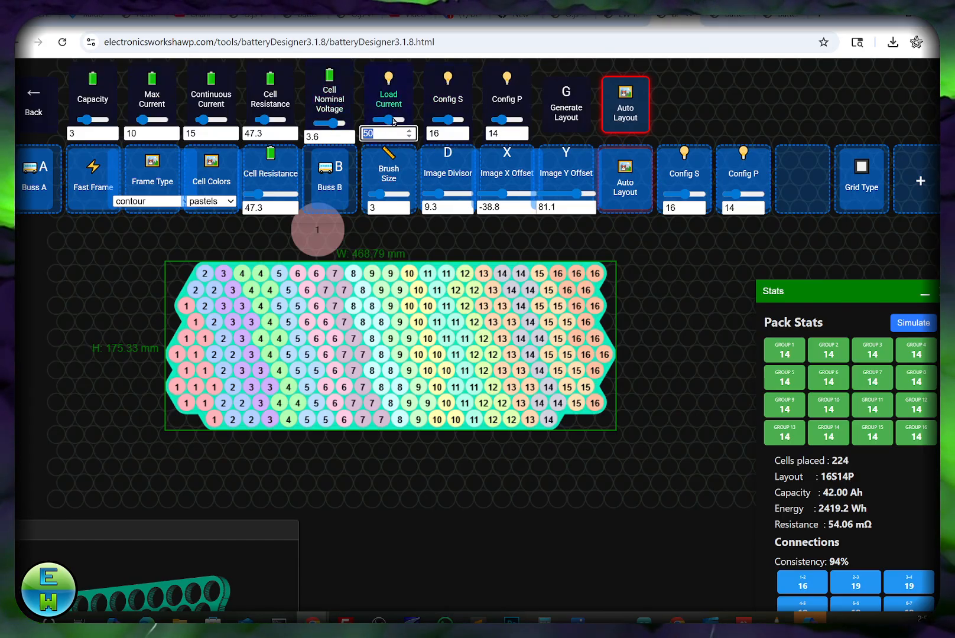
text(100)
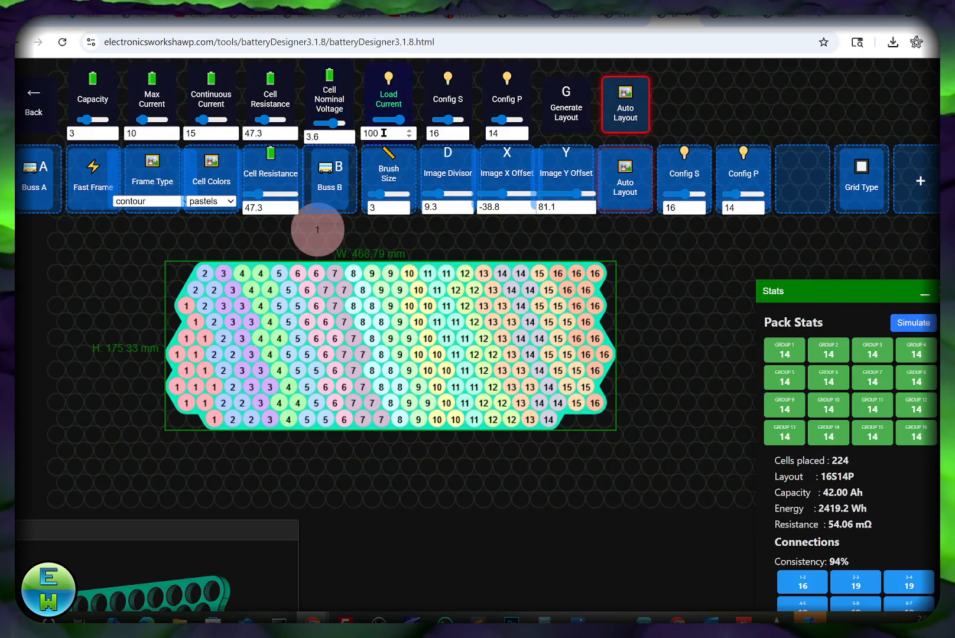
Set the battery's load current to 200.
key(BackSpace)
key(BackSpace)
key(BackSpace)
text(200)
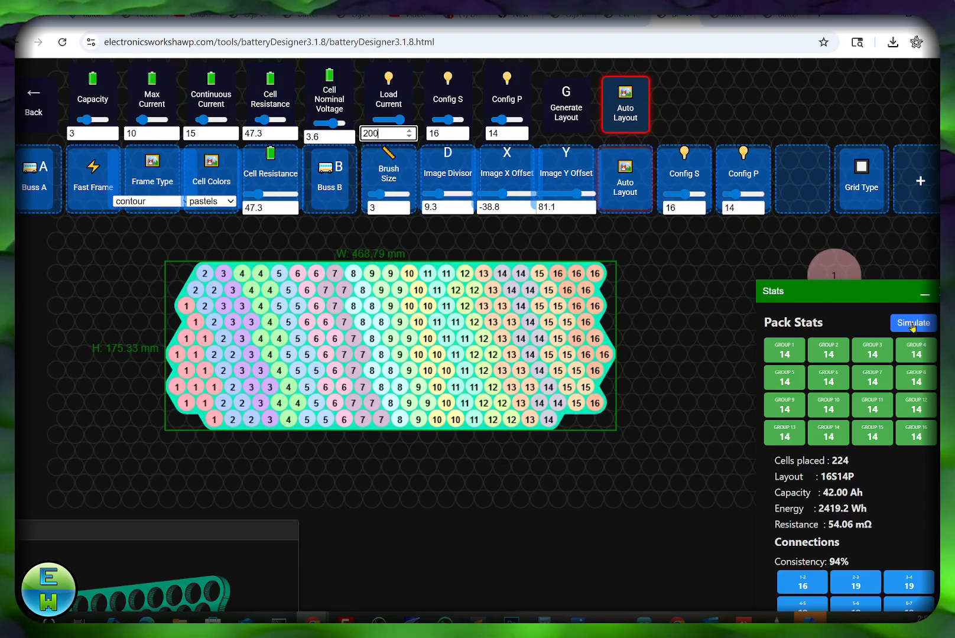
Run the pack simulation, enlarge its window, and inspect the Efficiency chart in full view before closing the chart.
click(913, 324)
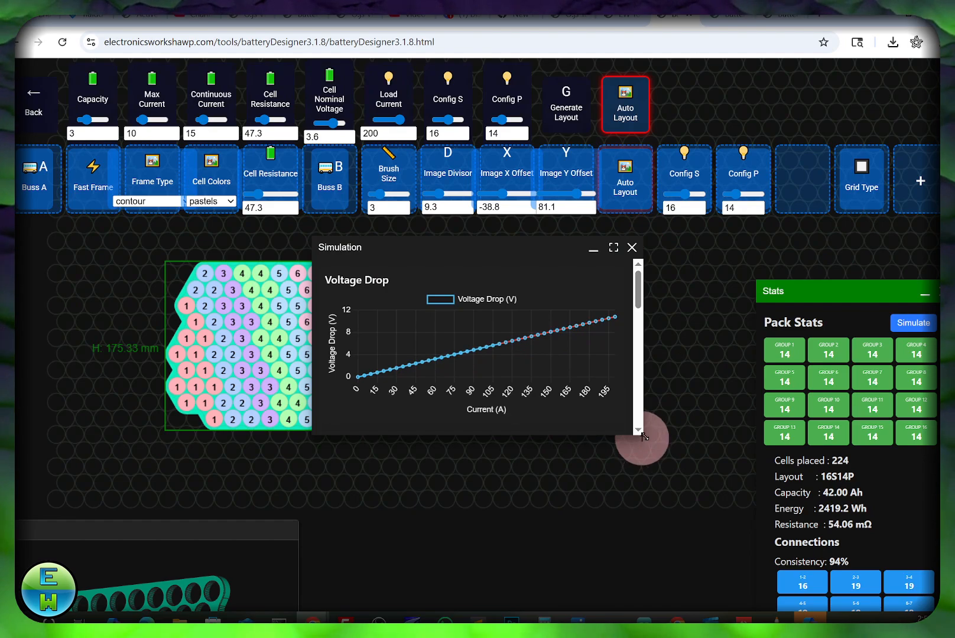
drag(643, 435, 873, 570)
scroll(735, 388, down, 2)
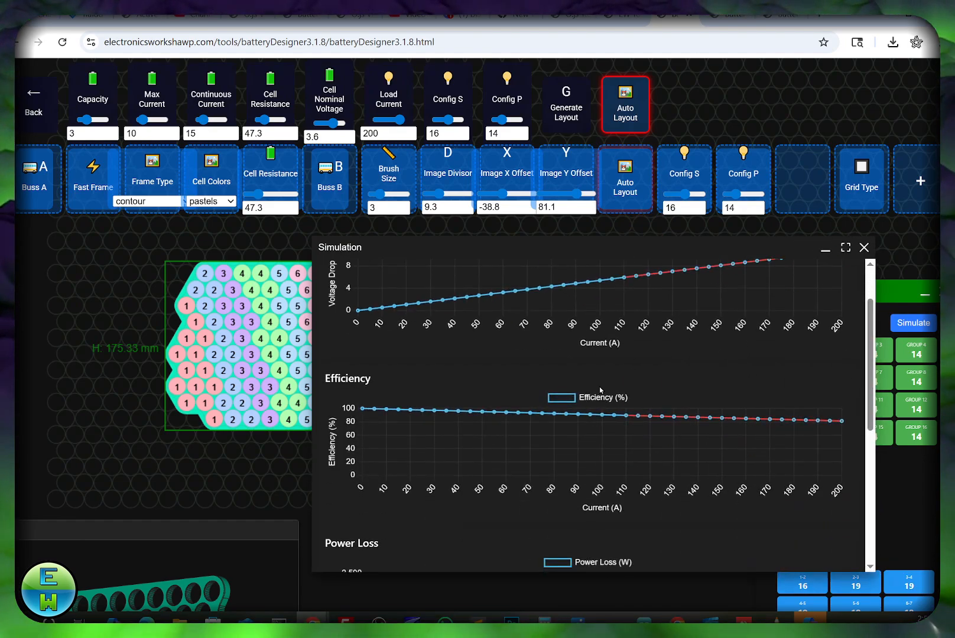
click(587, 450)
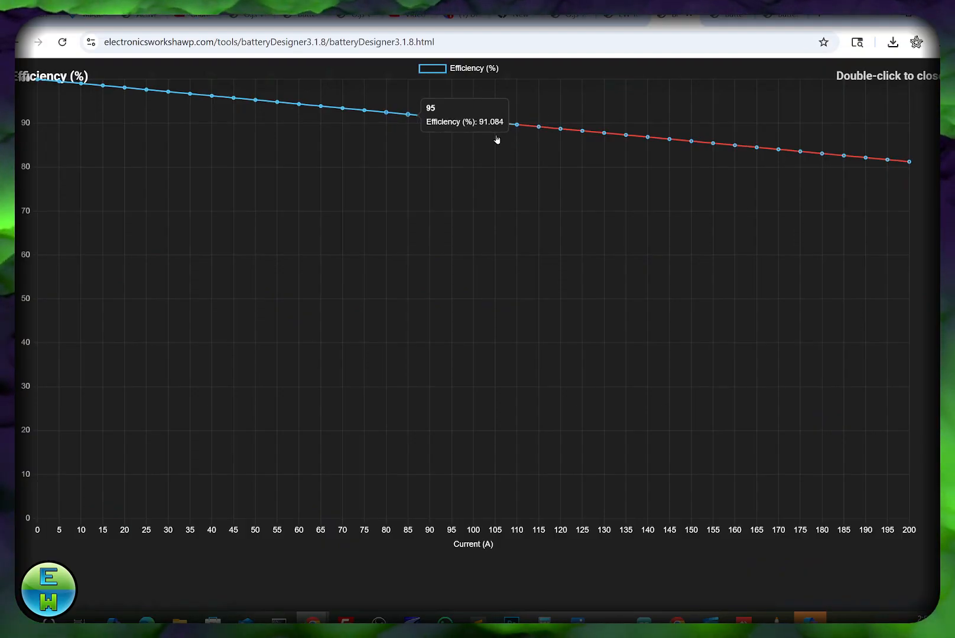
double_click(693, 304)
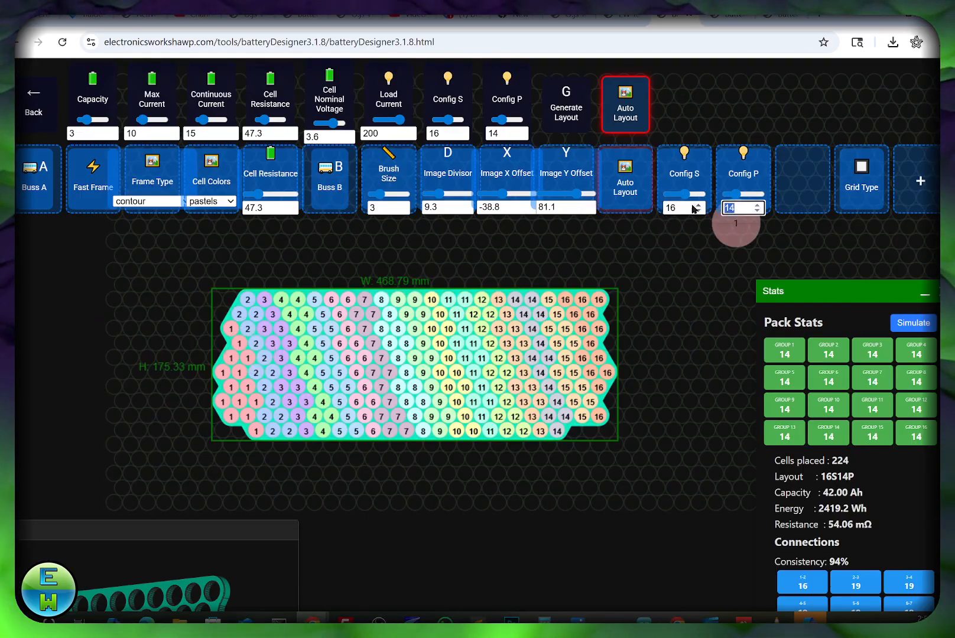
Set Config P to 4 and erase surplus cells to leave a narrow 64-cell 16S4P pack about 392 mm by 75 mm.
text(4)
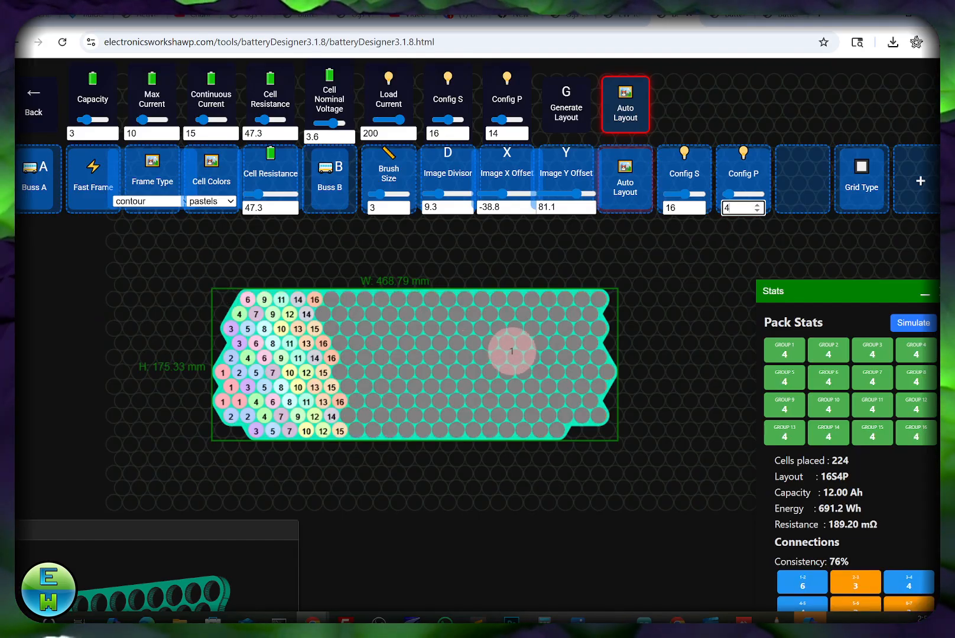
mouse_move(605, 295)
mouse_down()
mouse_move(558, 305)
mouse_move(571, 337)
mouse_move(605, 354)
mouse_move(557, 412)
mouse_move(550, 377)
mouse_move(520, 409)
mouse_move(507, 410)
mouse_move(555, 357)
mouse_up()
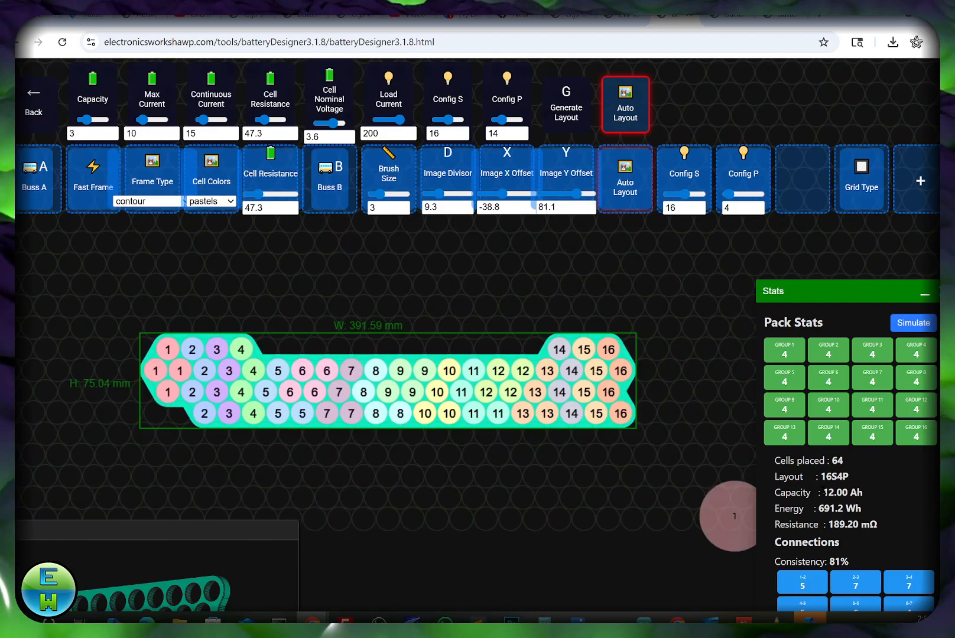
Review the 16S4P pack's connection stats, and simulate it to inspect the power loss and full-view Actual vs Expected Power charts.
scroll(909, 471, down, 2)
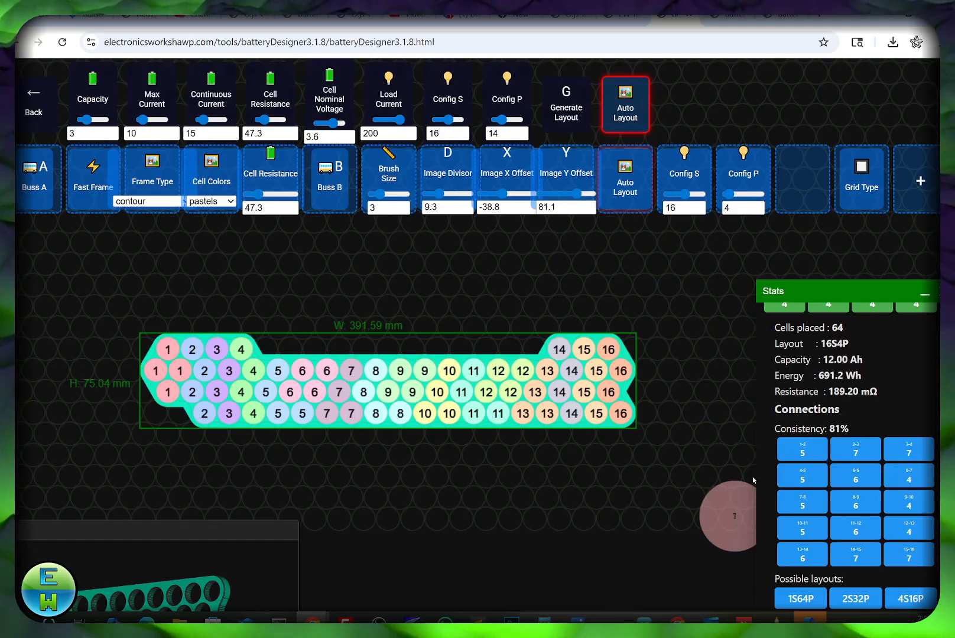
scroll(467, 414, down, 1)
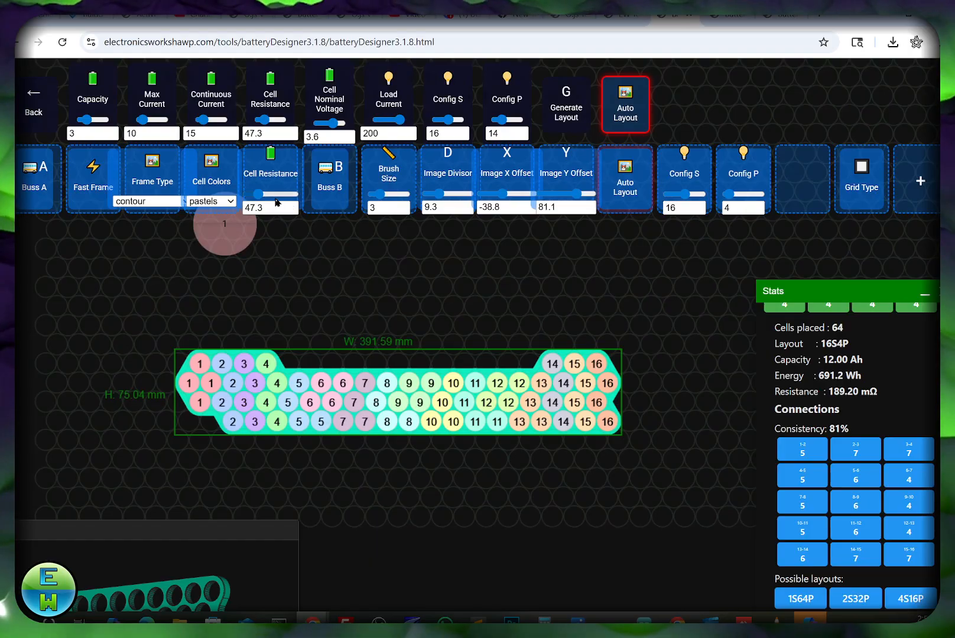
scroll(857, 381, up, 3)
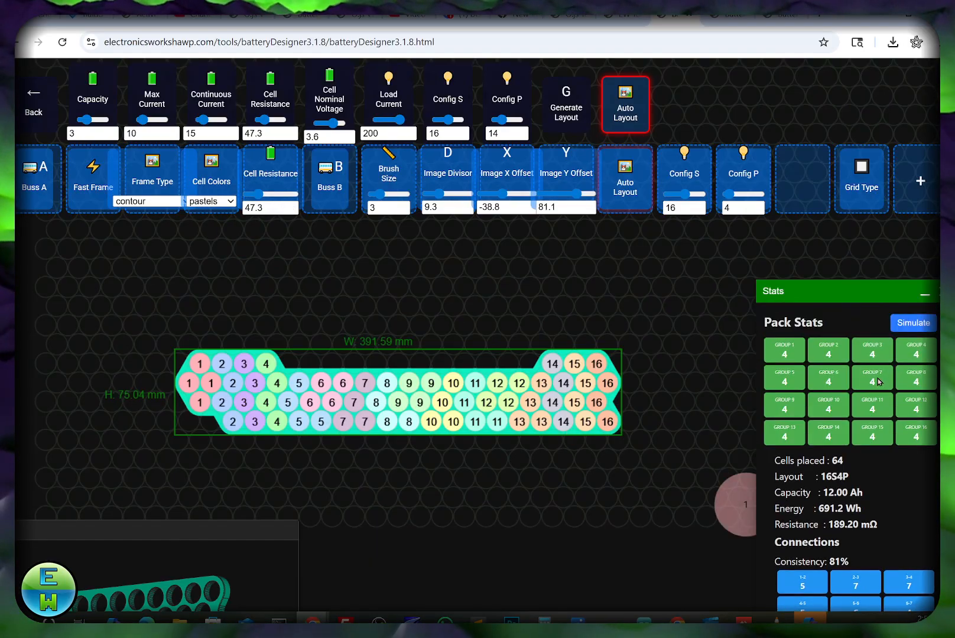
click(905, 323)
scroll(515, 333, down, 4)
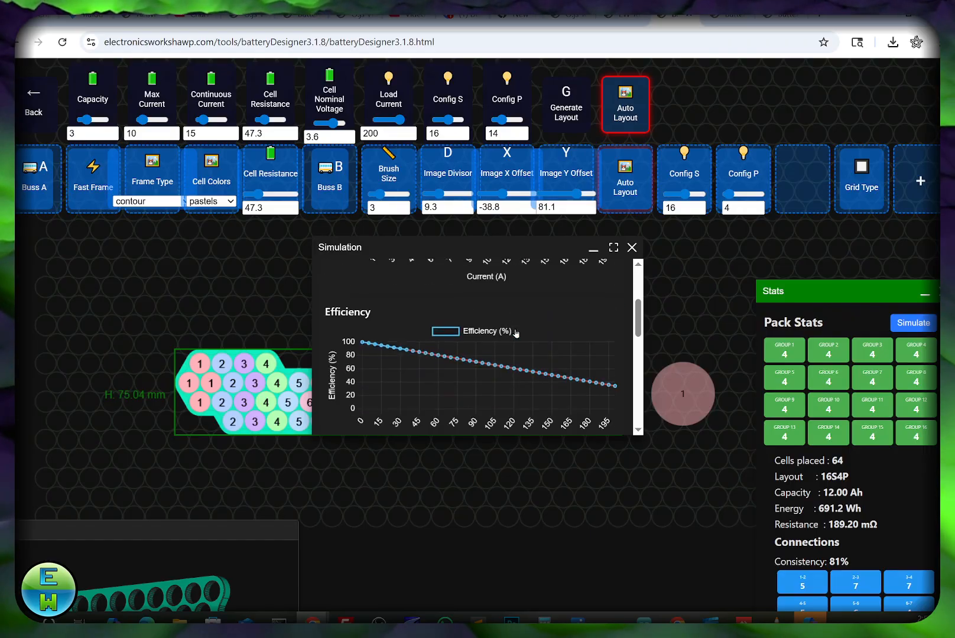
scroll(515, 332, down, 3)
scroll(517, 337, up, 1)
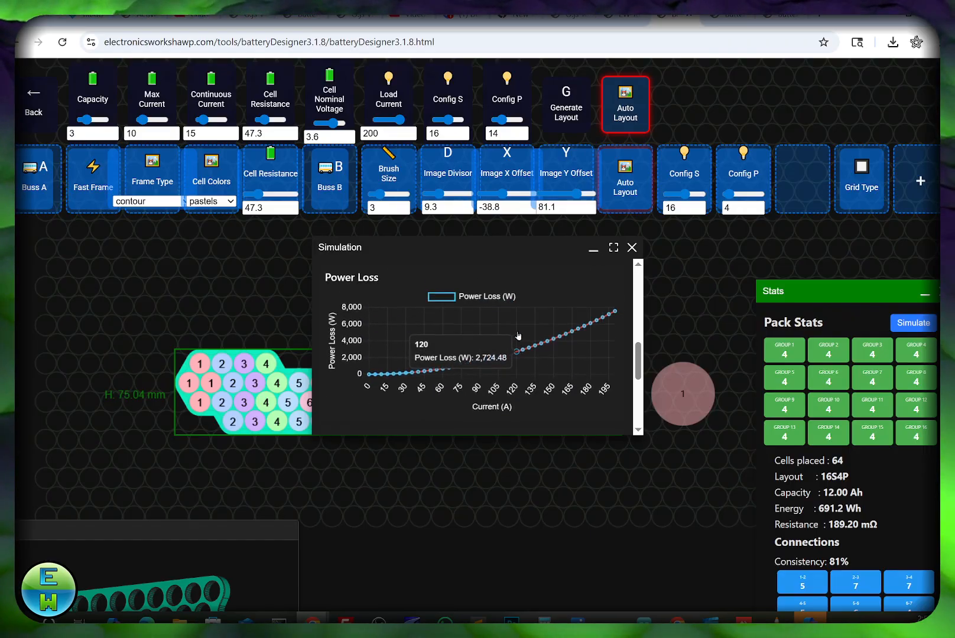
scroll(517, 336, down, 4)
double_click(539, 317)
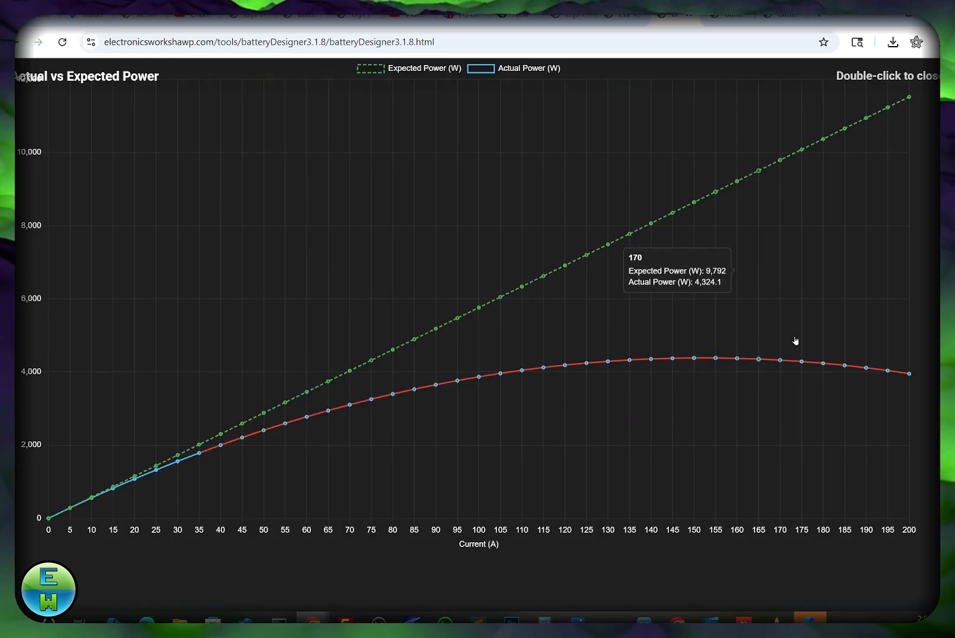
double_click(807, 290)
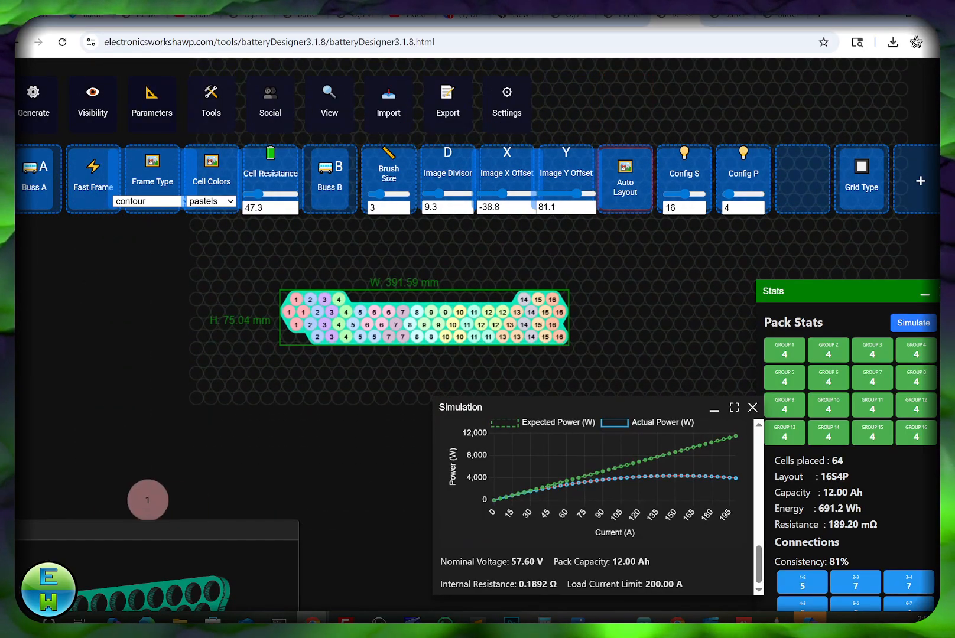
Open the cell grid parameters, close the Simulation window, and move the STL Viewer clear of the pack.
drag(175, 535, 234, 397)
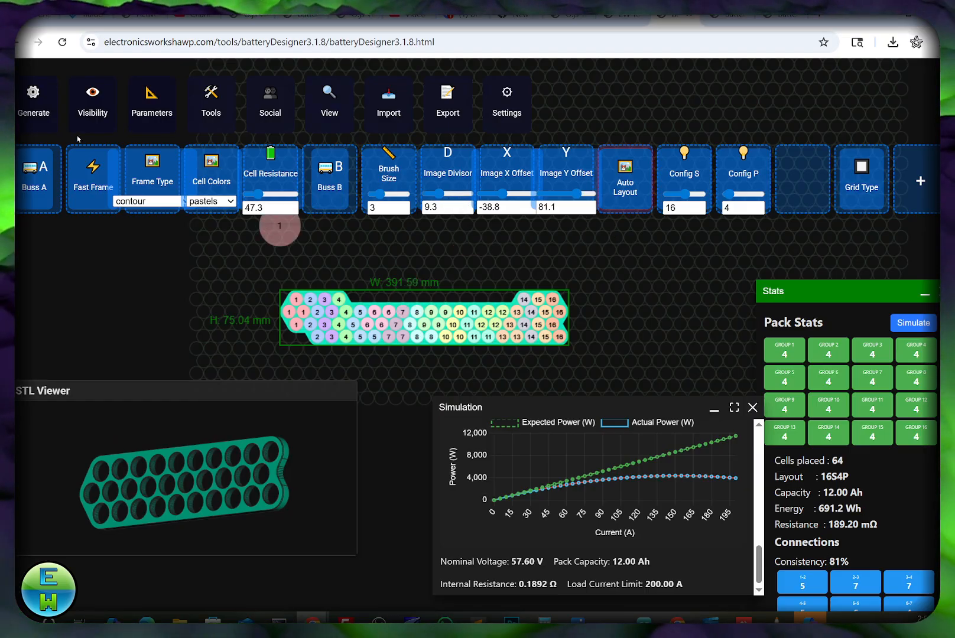
click(161, 110)
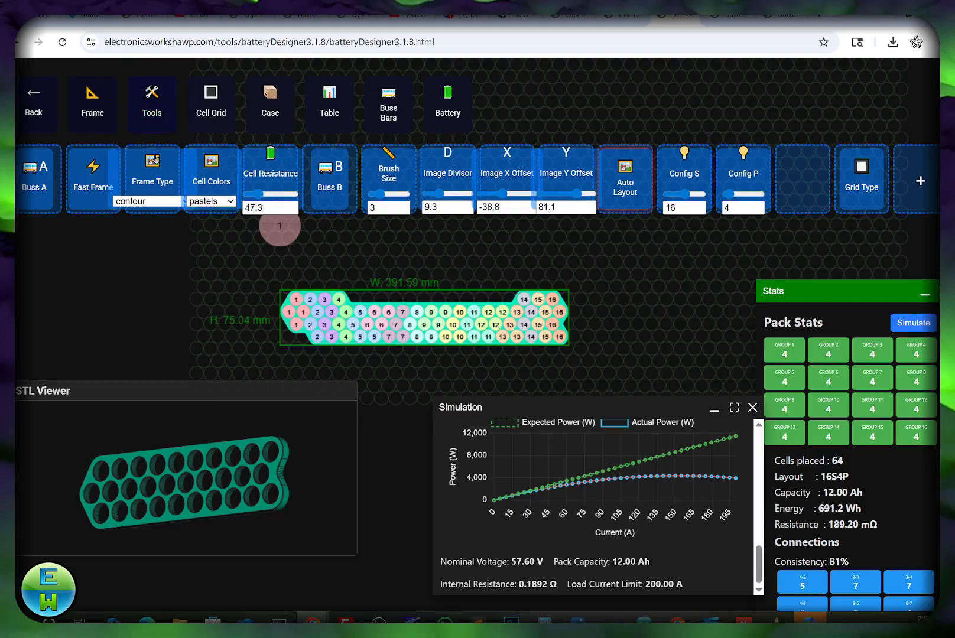
click(208, 99)
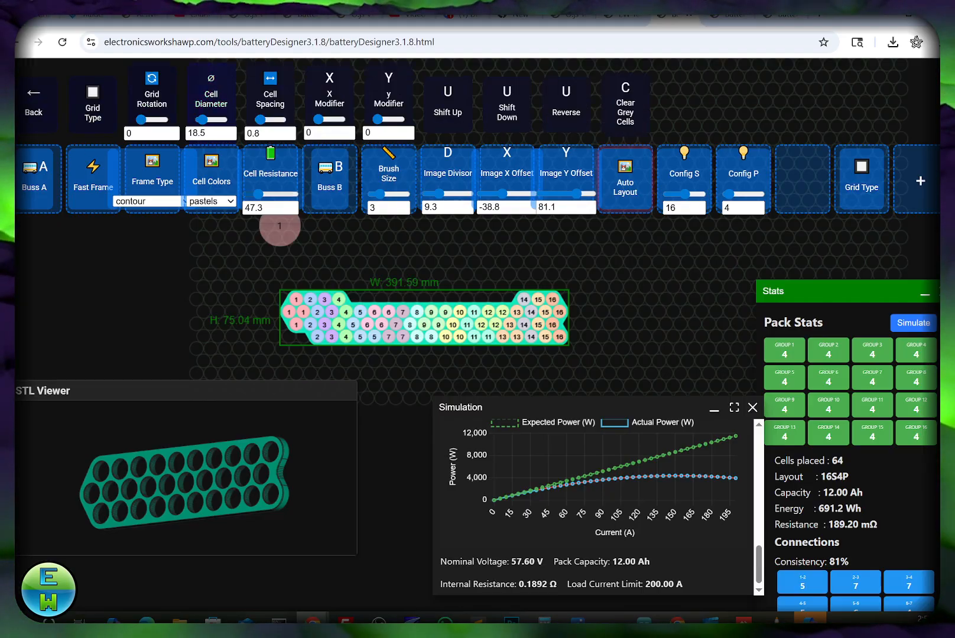
scroll(490, 272, up, 2)
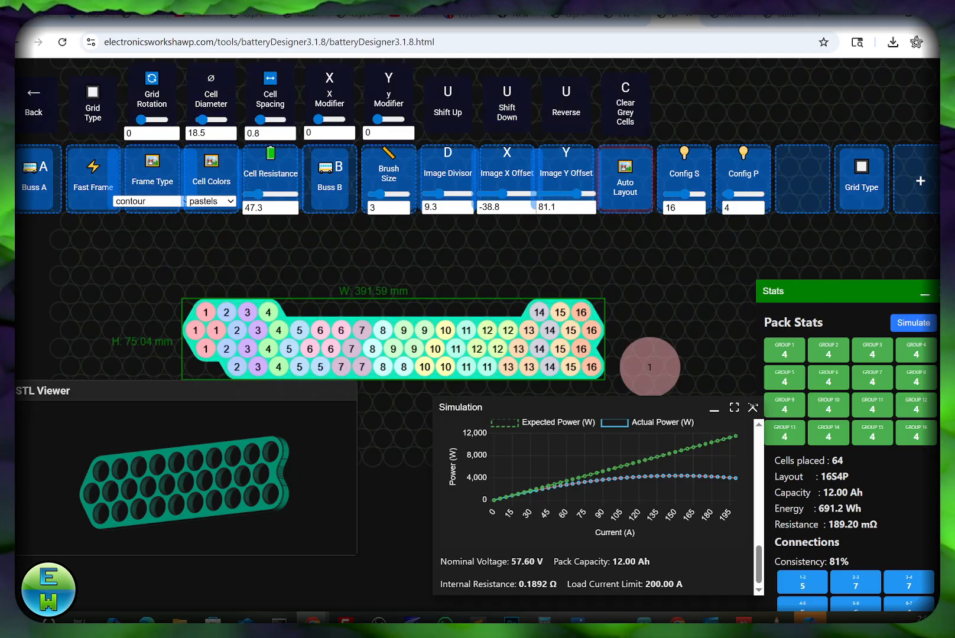
click(753, 408)
drag(218, 393, 175, 515)
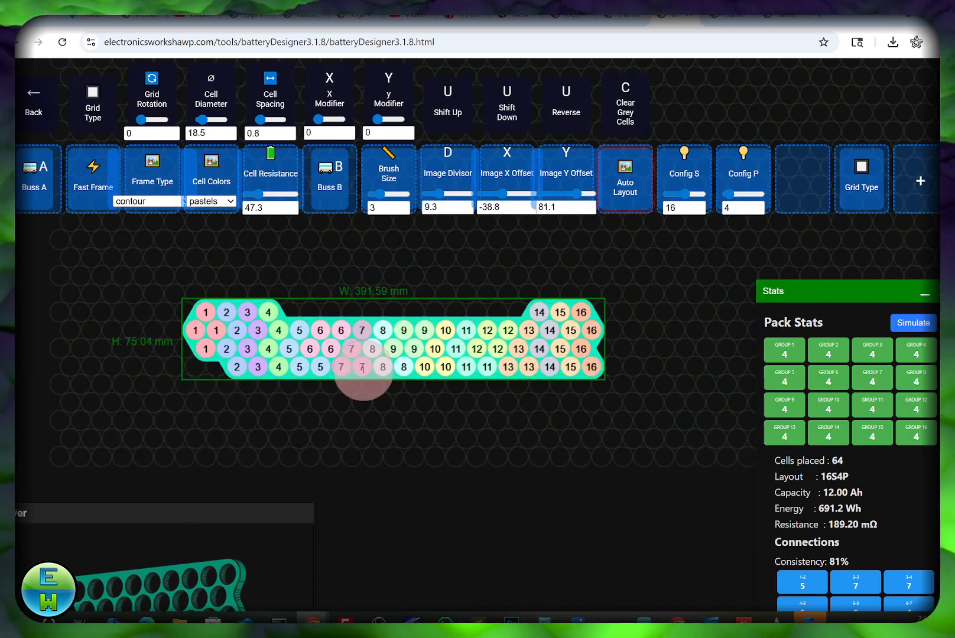
Try a Y Modifier of 5.9 on the cell grid, and reset the modifier to 0.
scroll(420, 378, up, 2)
scroll(502, 285, up, 1)
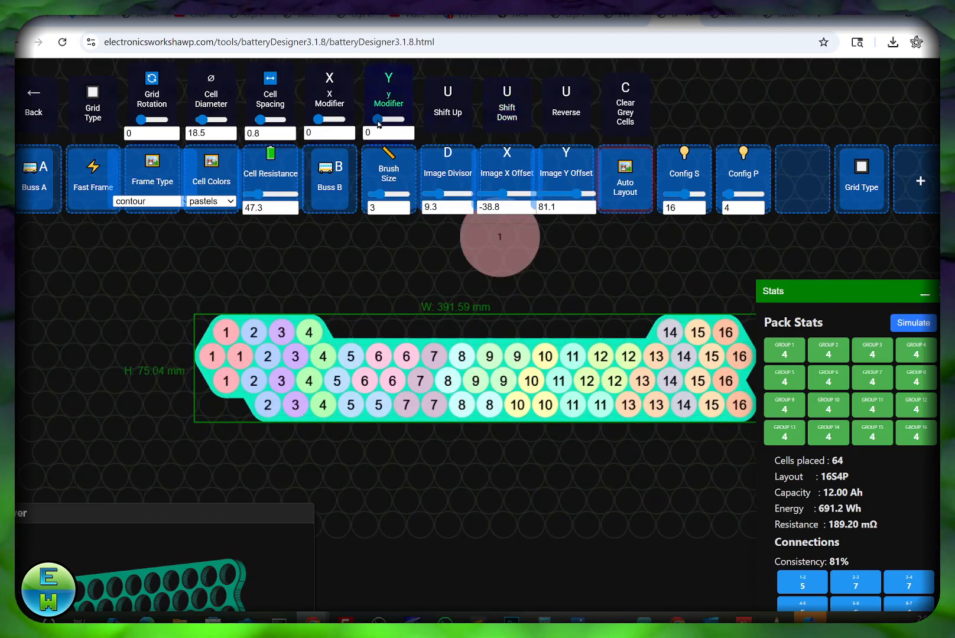
drag(381, 120, 385, 120)
scroll(399, 330, down, 3)
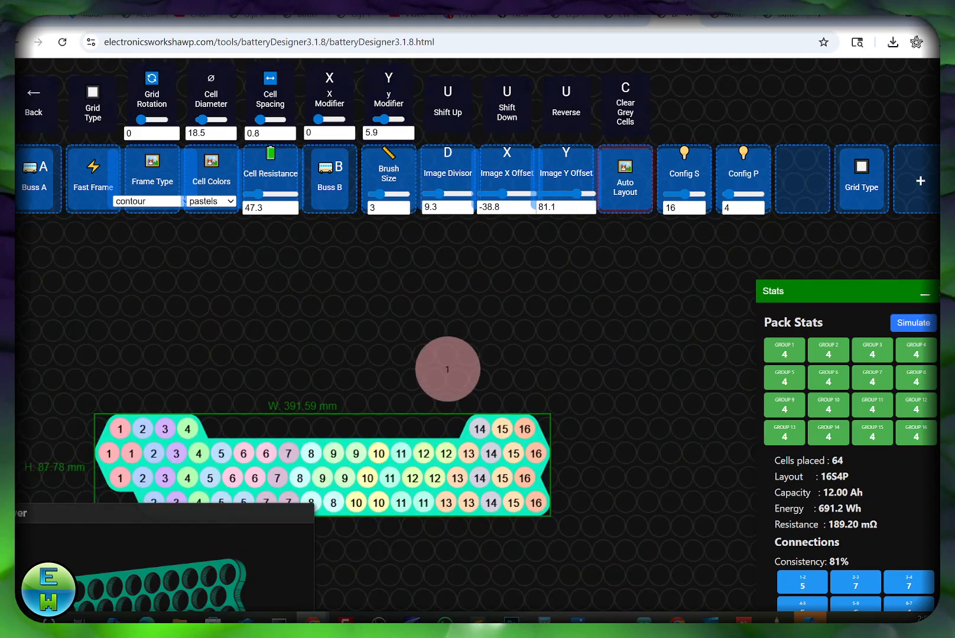
scroll(427, 397, down, 1)
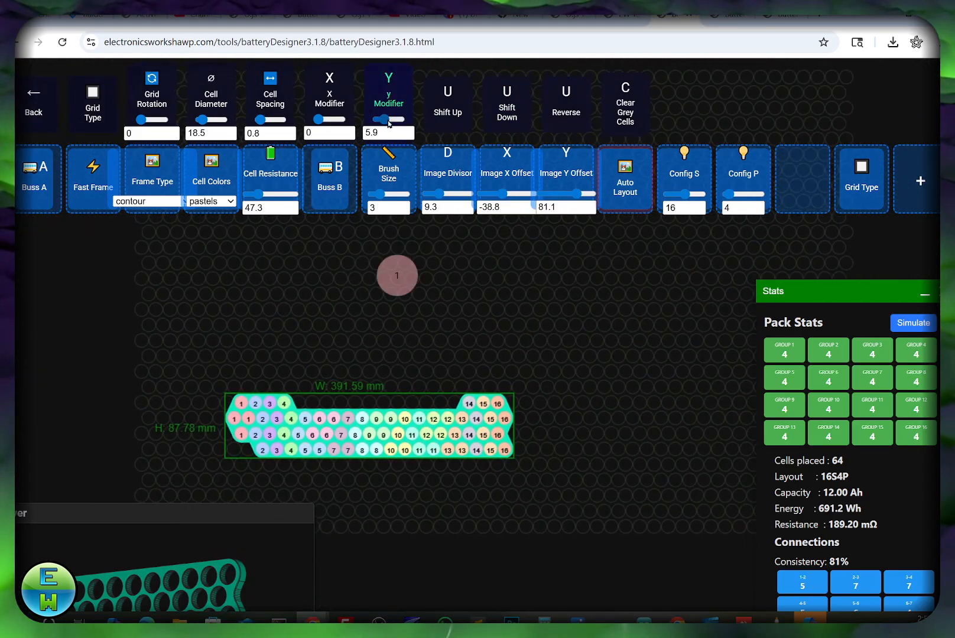
drag(388, 122, 314, 131)
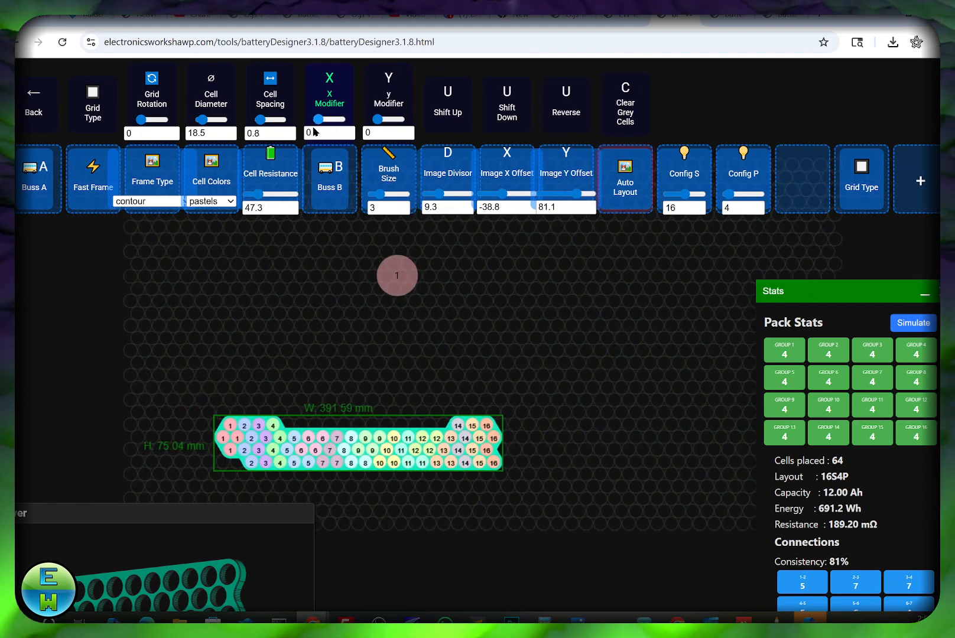
mouse_move(374, 122)
mouse_down()
mouse_move(389, 126)
mouse_move(369, 125)
mouse_up()
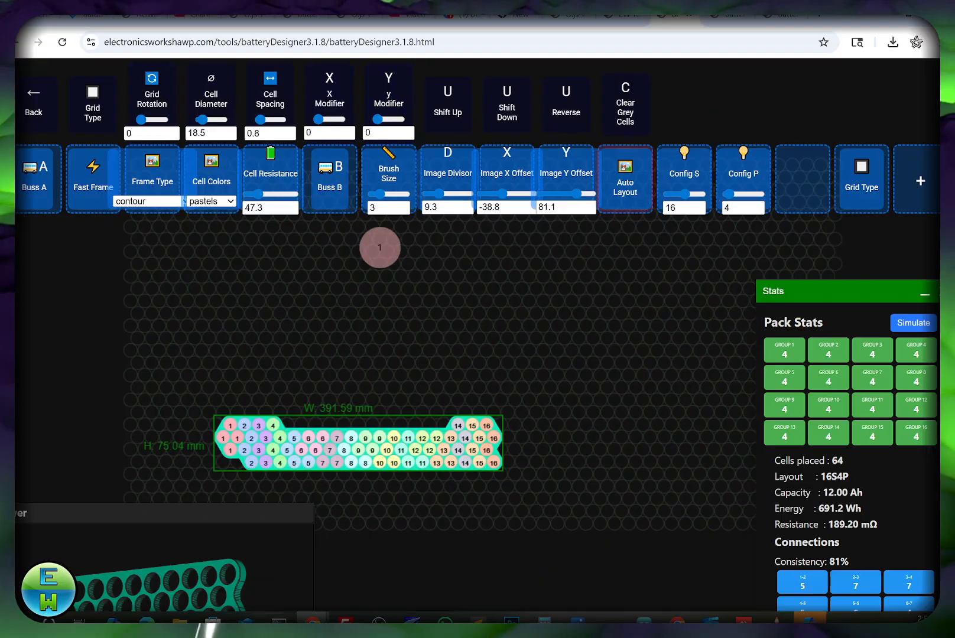